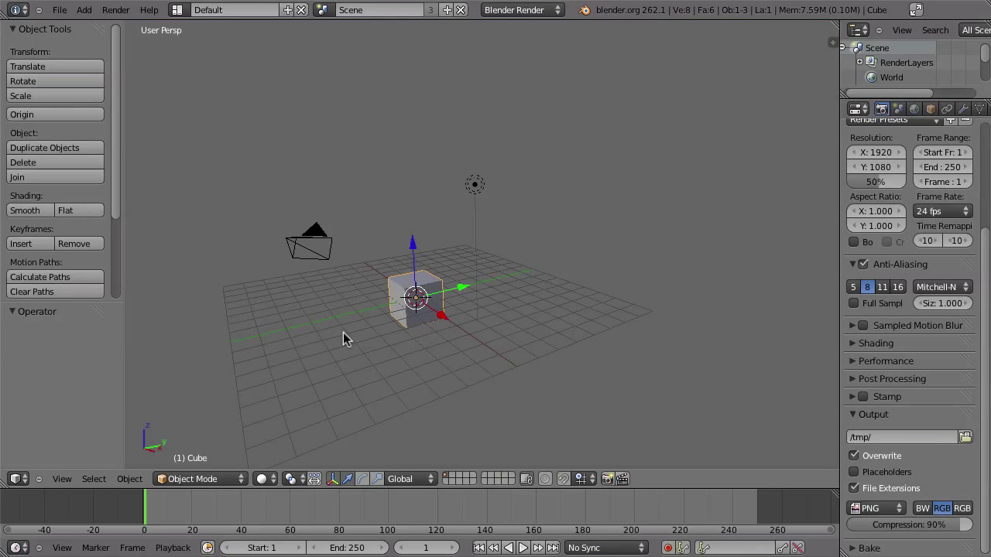
Look through the scene camera and set the pivot point to the 3D cursor
{"action": "middle_click_drag", "start_coordinate": [373, 324], "coordinate": [418, 203]}
{"action": "key", "text": "KP_0"}
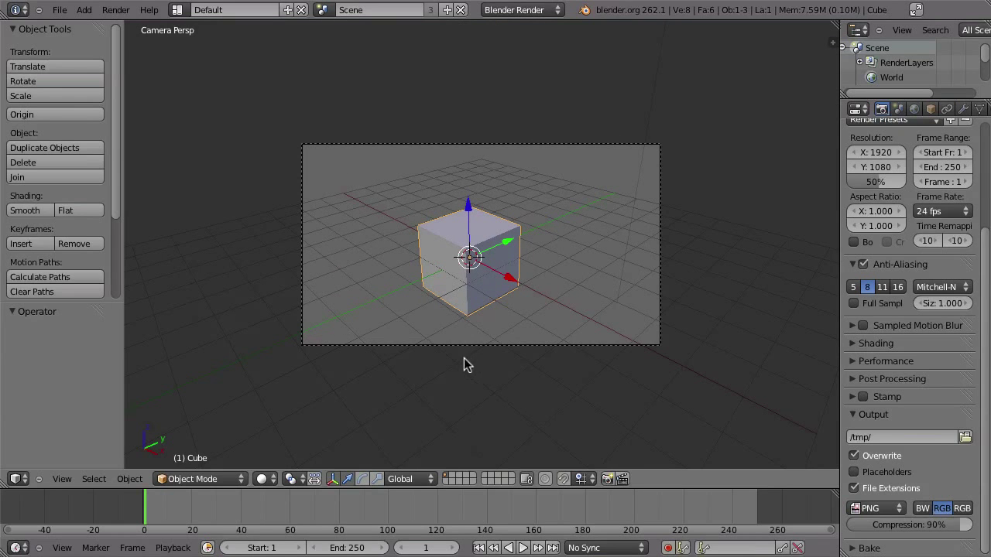
{"action": "left_click", "coordinate": [268, 480]}
Try a trackball rotation of the camera around the 3D cursor, leaving the cube untouched
{"action": "right_click", "coordinate": [443, 345]}
{"action": "key", "text": "r"}
{"action": "key", "text": "r"}
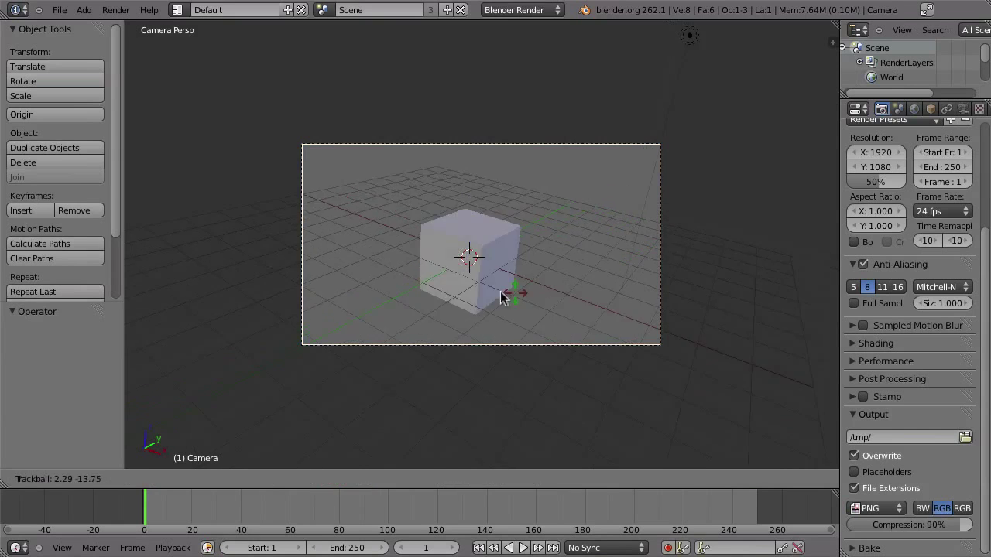
{"action": "key", "text": "Escape"}
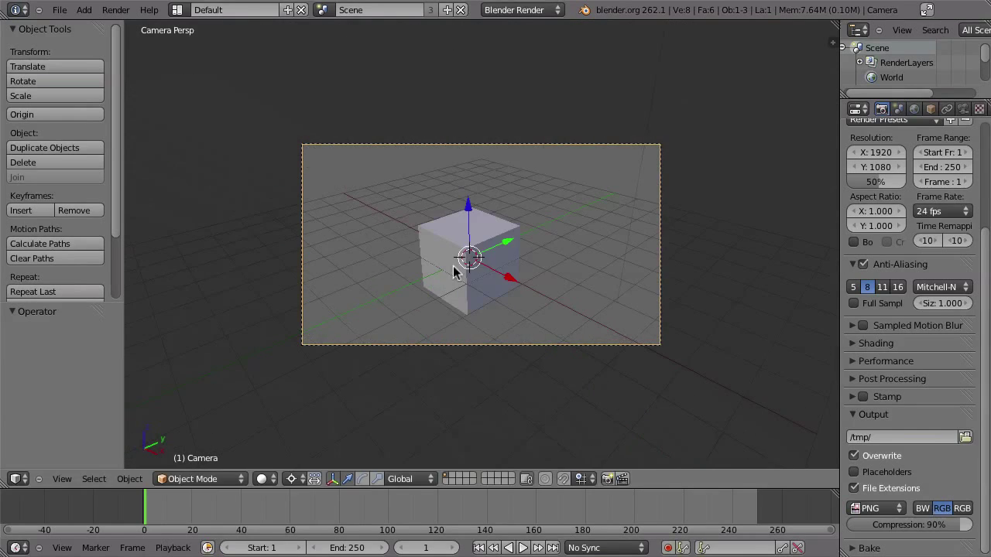
Try a trackball rotation of the cube in the camera view and cancel it
{"action": "right_click", "coordinate": [467, 272]}
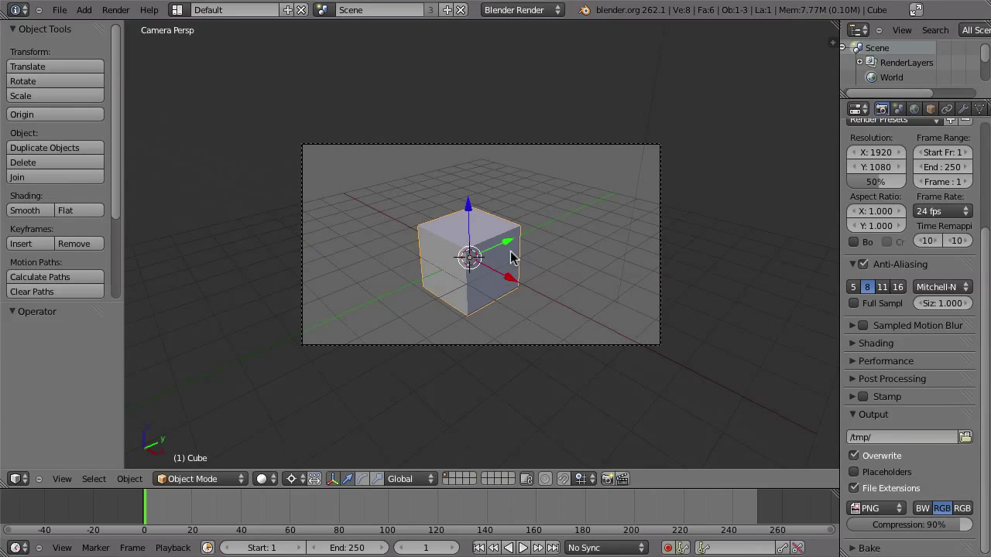
{"action": "key", "text": "r"}
{"action": "key", "text": "r"}
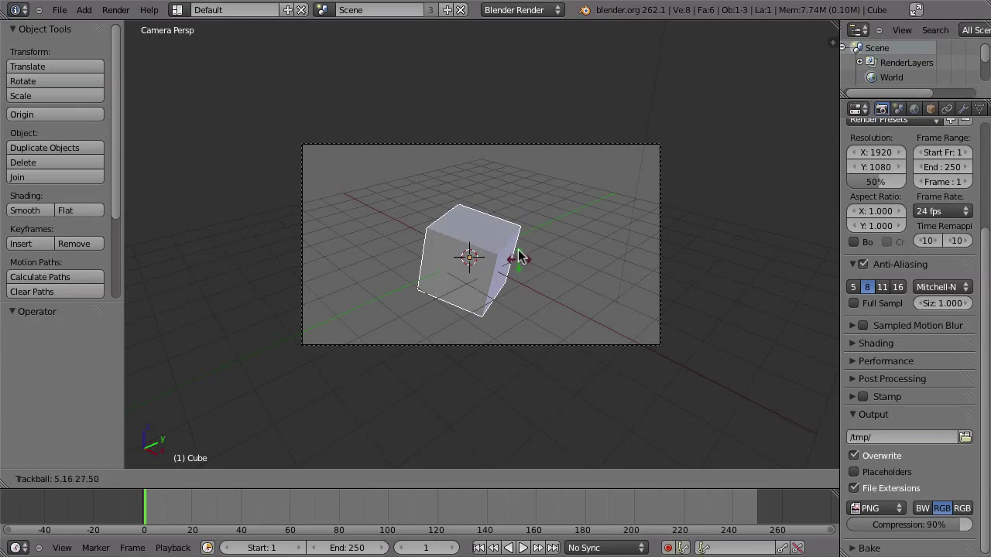
{"action": "key", "text": "Escape"}
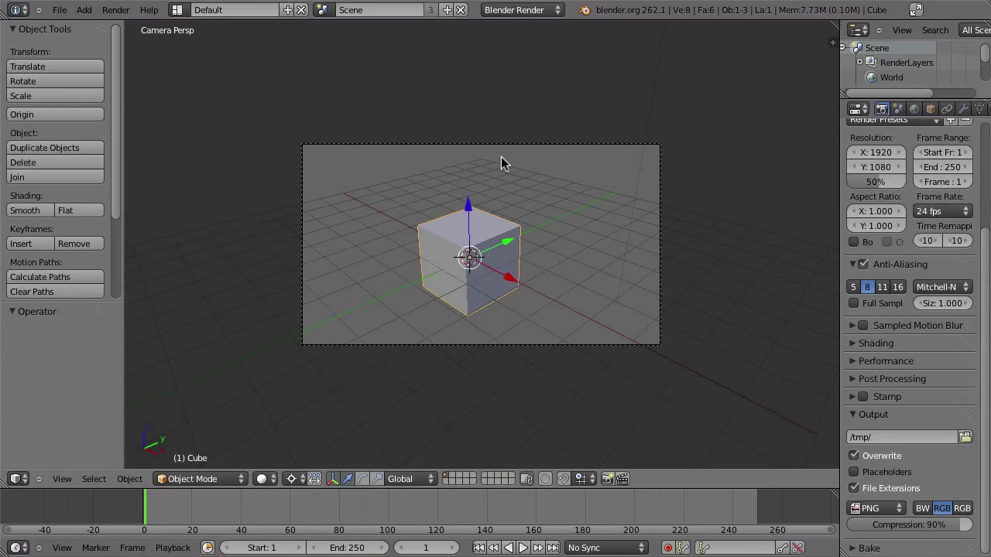
Hide the grid floor and its X and Y axis lines in the 3D view's display settings
{"action": "key", "text": "n"}
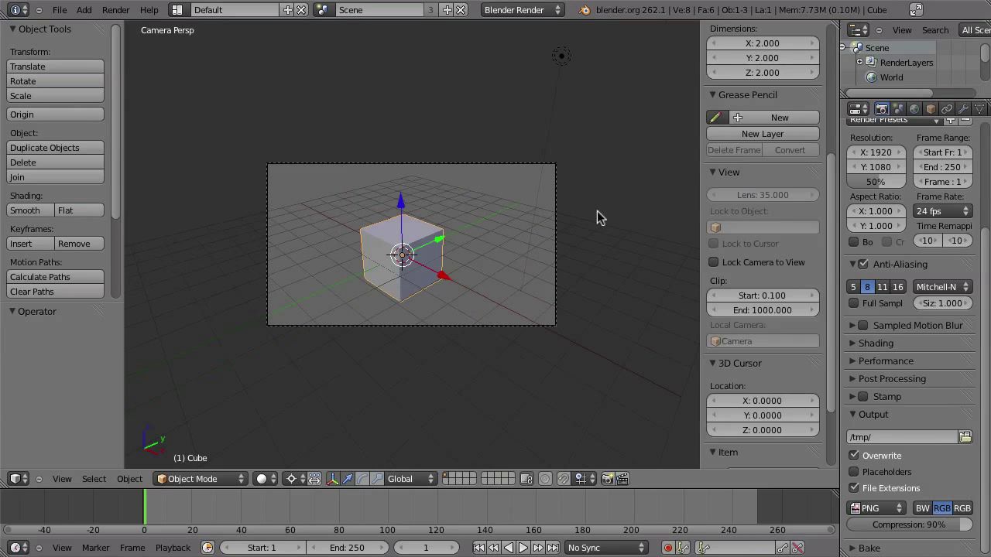
{"action": "left_click", "coordinate": [728, 171]}
{"action": "left_click", "coordinate": [737, 195]}
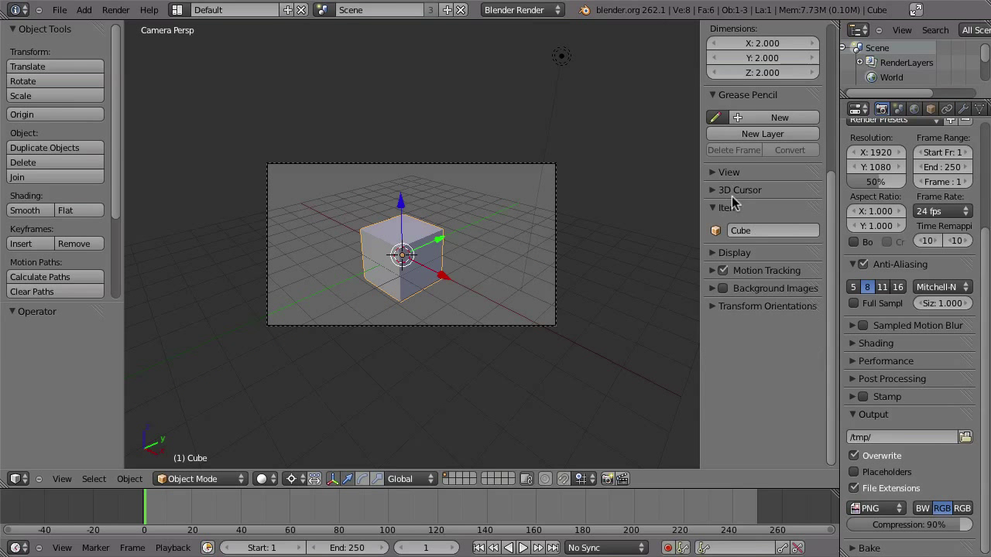
{"action": "left_click", "coordinate": [743, 253]}
{"action": "scroll", "coordinate": [804, 418], "scroll_direction": "down", "scroll_amount": 3}
{"action": "left_click", "coordinate": [713, 277]}
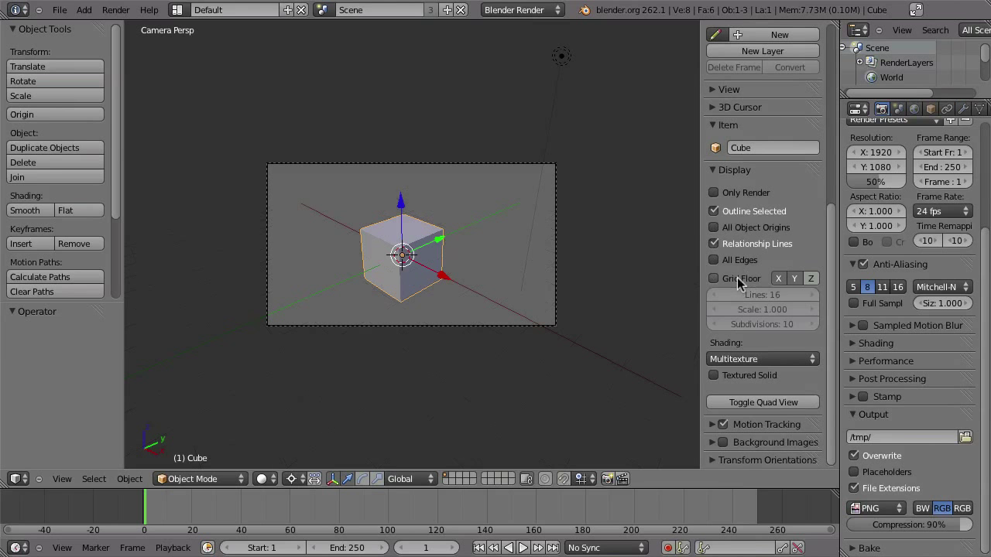
Delete the lamp from the scene
{"action": "right_click", "coordinate": [543, 62]}
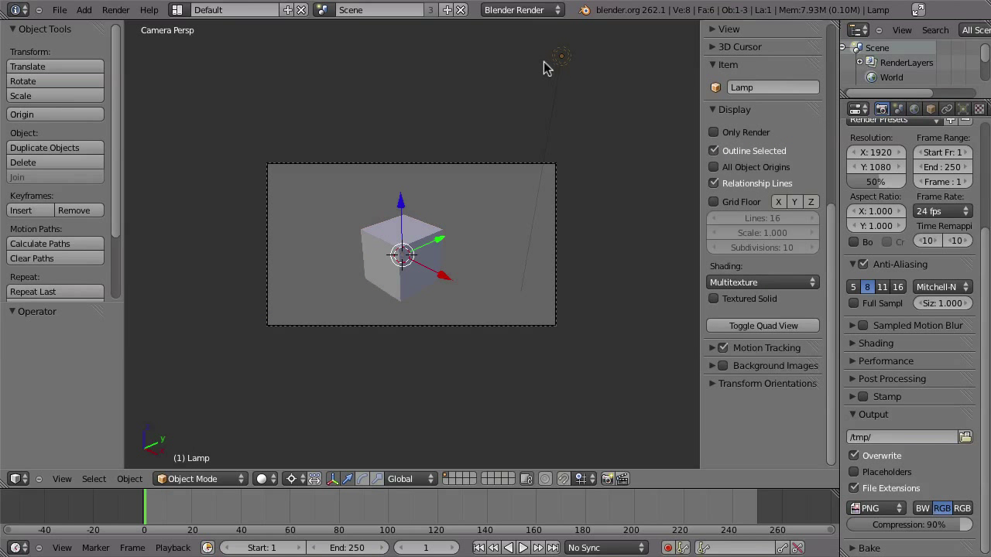
{"action": "key", "text": "x"}
{"action": "left_click", "coordinate": [543, 68]}
Try a trackball rotation of the camera around the cube without the grid, and cancel it
{"action": "right_click", "coordinate": [424, 339]}
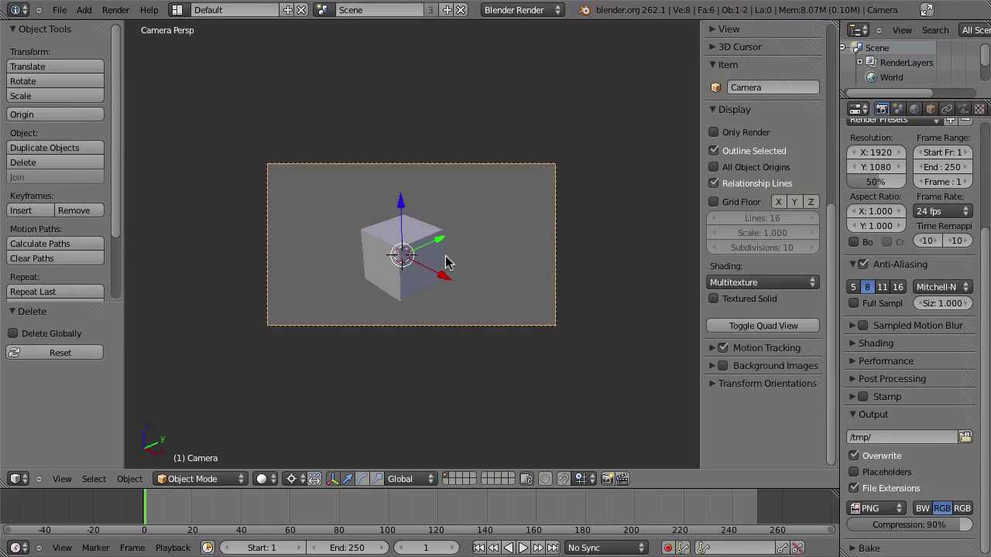
{"action": "key", "text": "r"}
{"action": "key", "text": "r"}
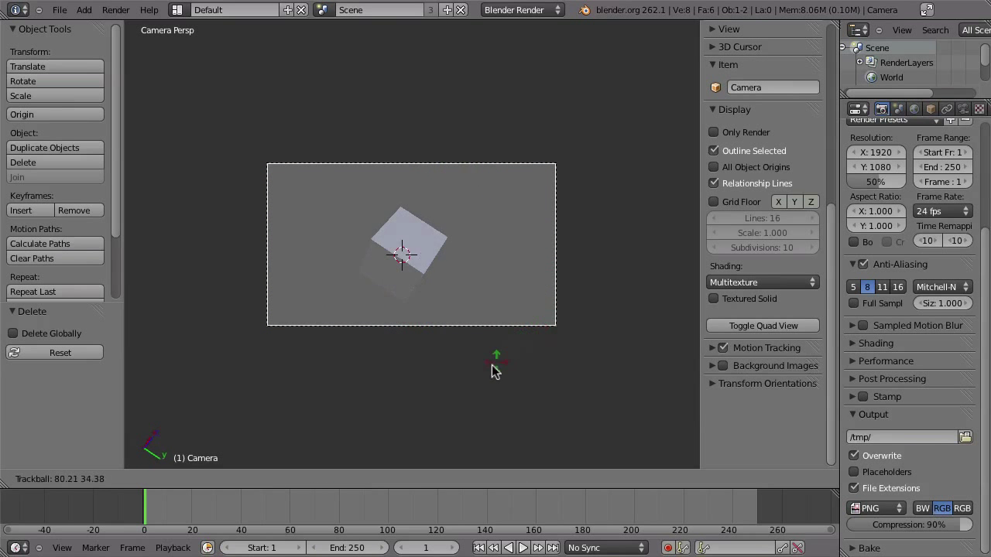
{"action": "right_click", "coordinate": [327, 304]}
Try rotating the cube freely with the trackball in front of the still camera, and cancel it
{"action": "right_click", "coordinate": [413, 270]}
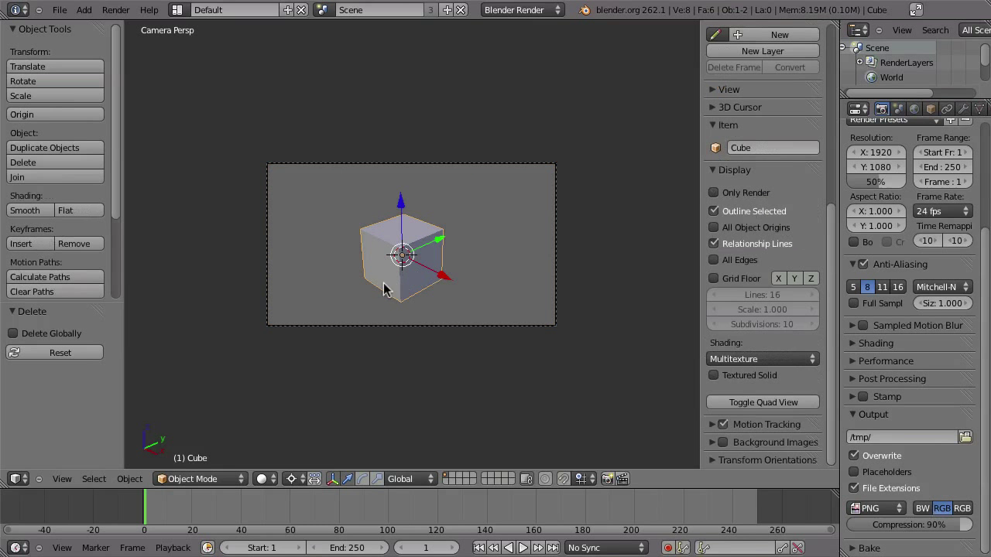
{"action": "key", "text": "r"}
{"action": "key", "text": "r"}
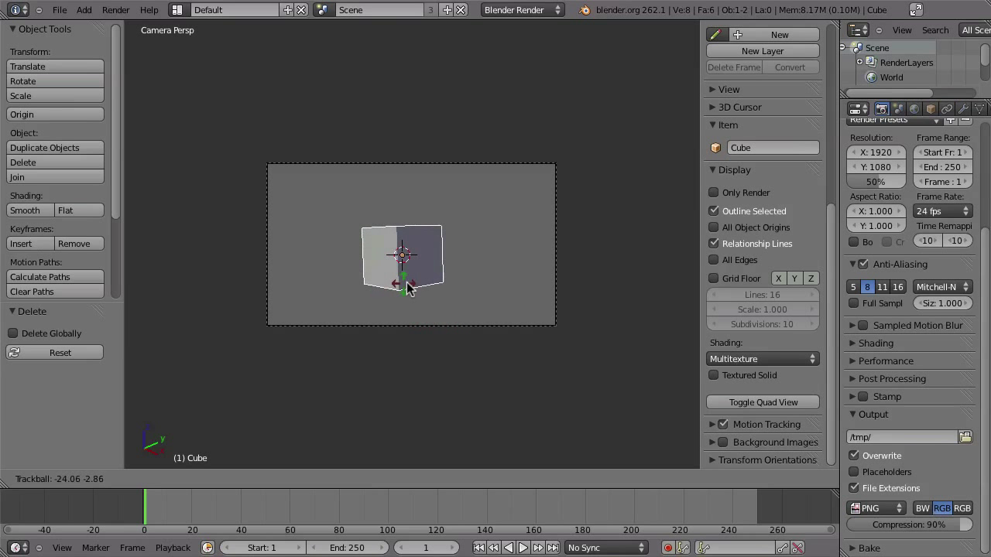
{"action": "key", "text": "Escape"}
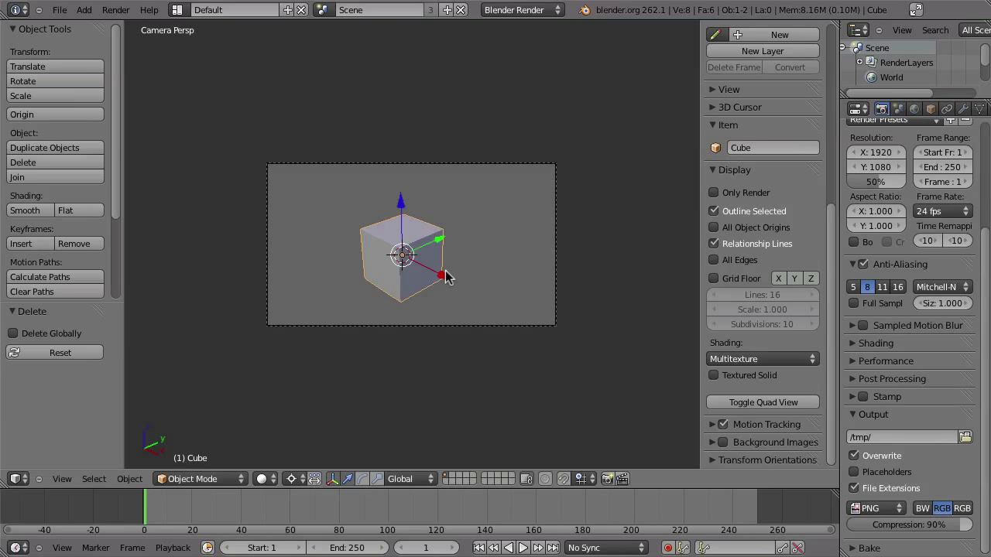
Try orbiting the camera around the cube once more with a trackball rotation, and cancel it
{"action": "right_click", "coordinate": [424, 334]}
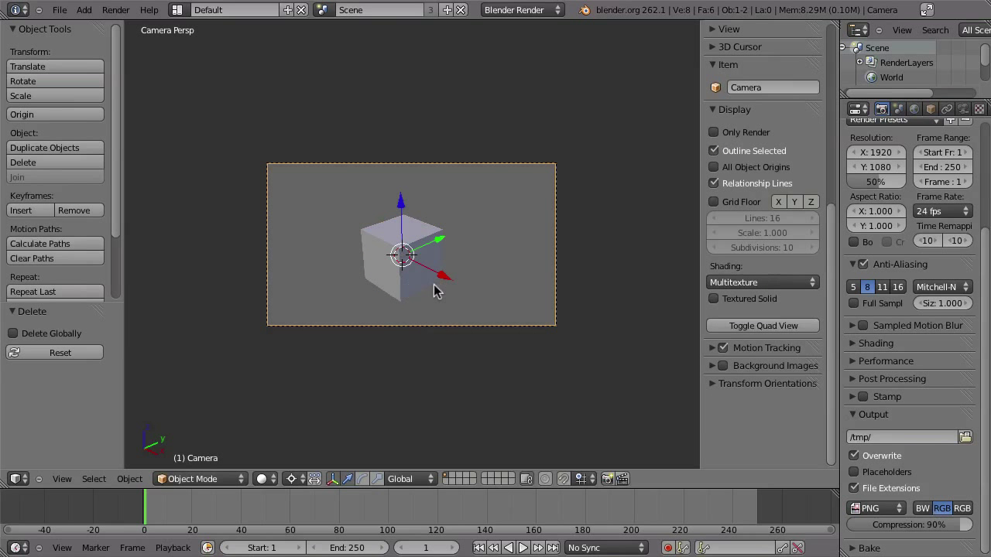
{"action": "key", "text": "r"}
{"action": "key", "text": "r"}
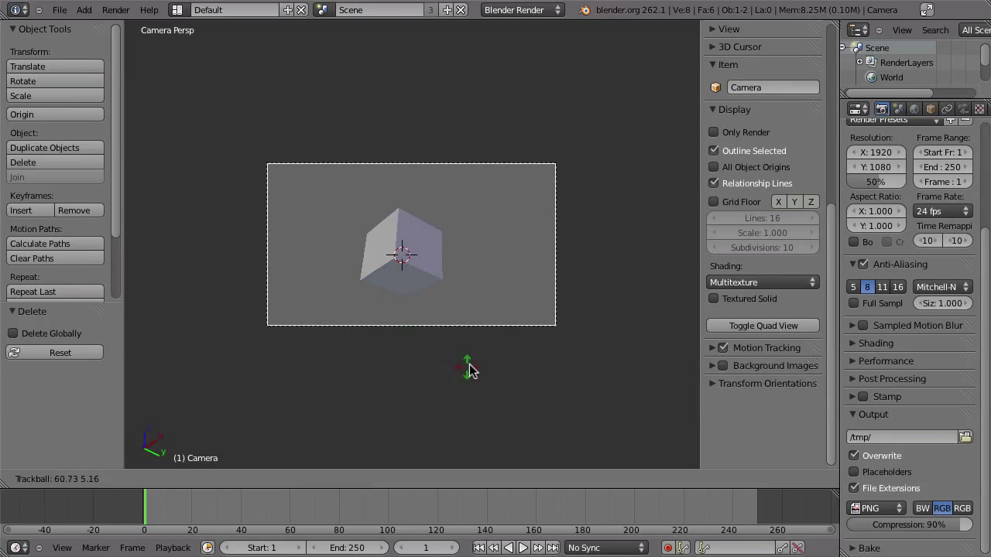
{"action": "key", "text": "Escape"}
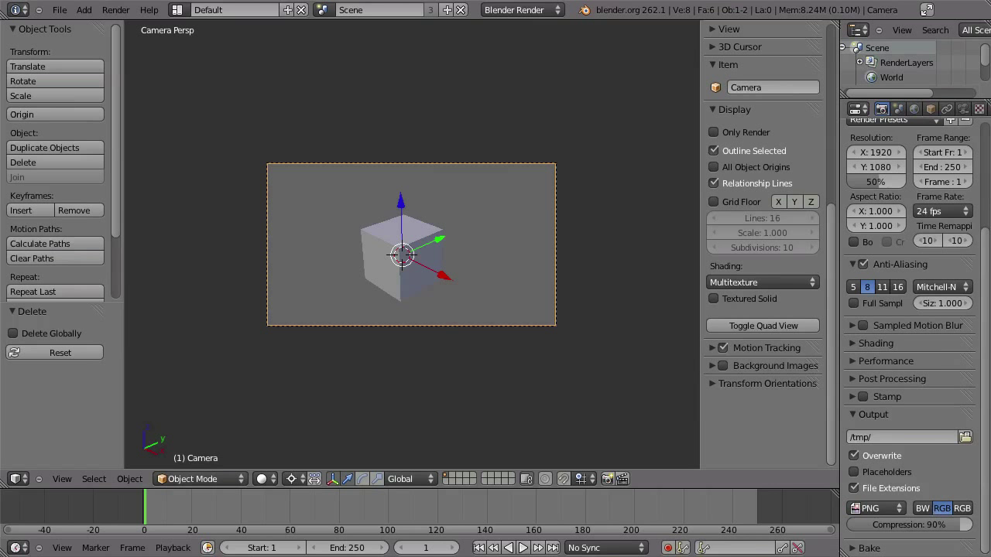
Switch to the video player showing MVI_2920.mov, play the clip and turn its volume all the way down
{"action": "key", "text": "super+Tab"}
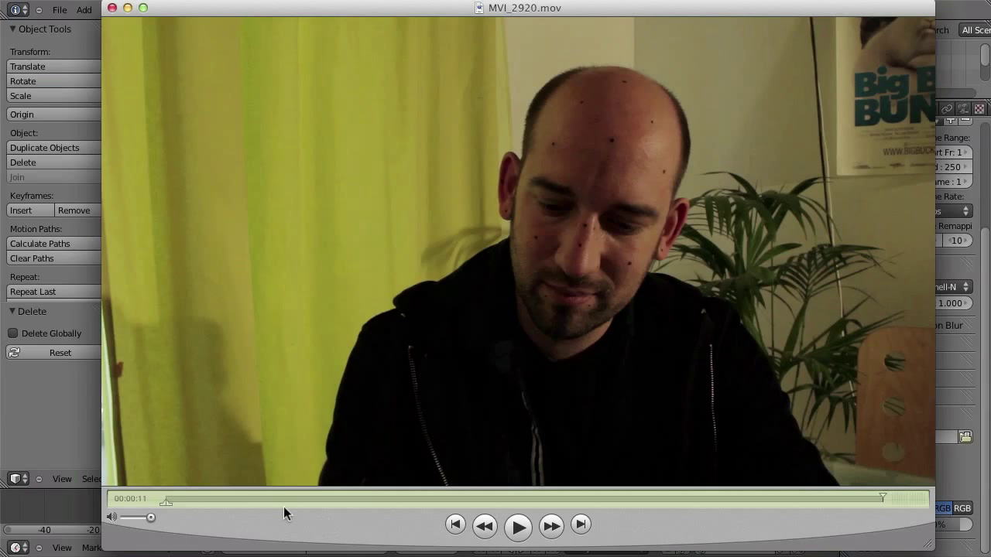
{"action": "key", "text": "space"}
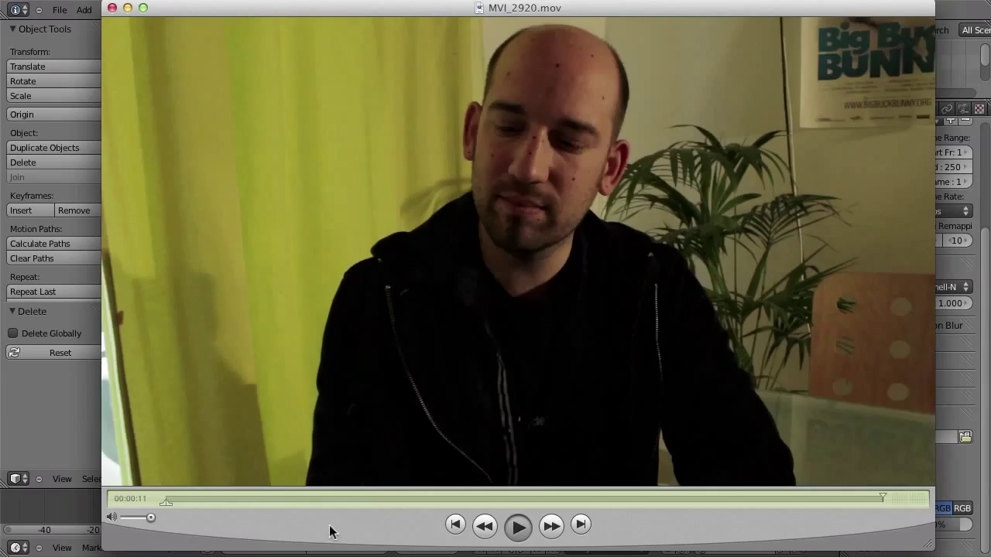
{"action": "left_click_drag", "start_coordinate": [151, 517], "coordinate": [126, 517]}
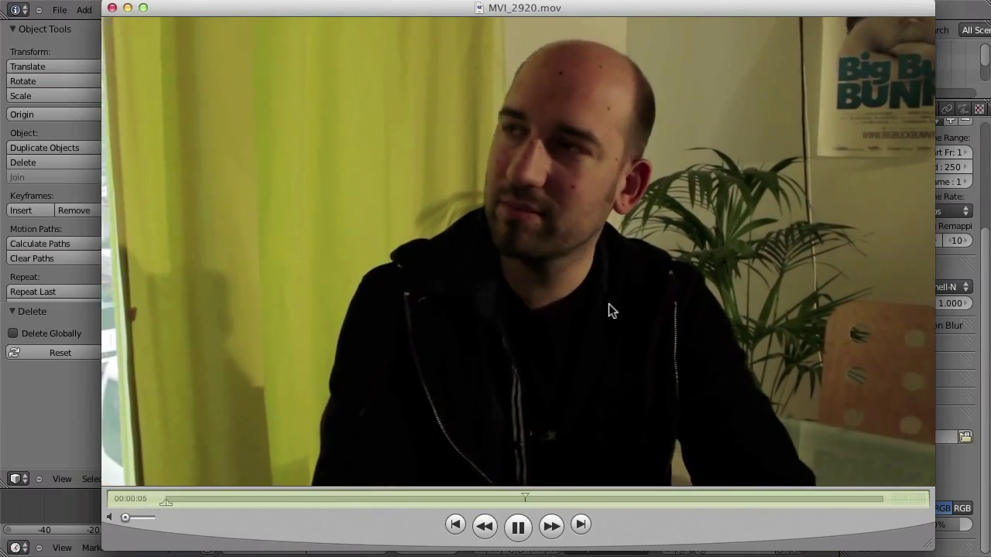
{"action": "left_click", "coordinate": [285, 499]}
{"action": "left_click", "coordinate": [517, 529]}
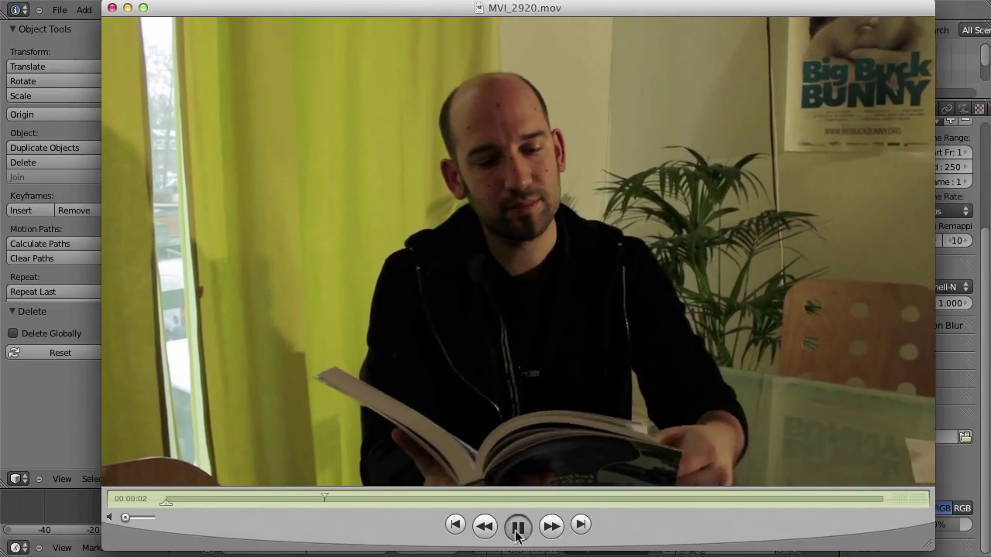
Scrub back and forth through MVI_2920.mov to examine the head's movement and the tracking dots on the face
{"action": "left_click_drag", "start_coordinate": [331, 501], "coordinate": [820, 499]}
{"action": "left_click", "coordinate": [452, 499]}
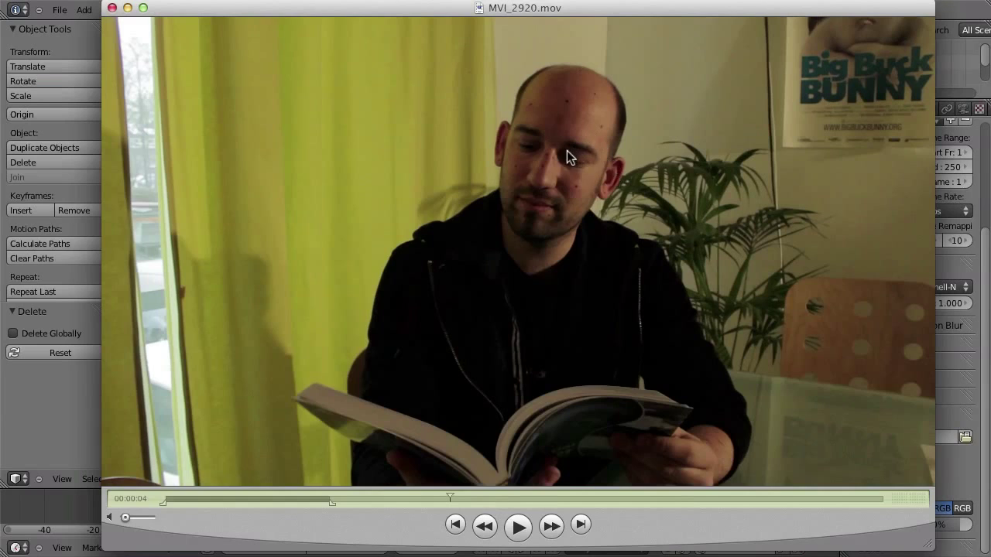
{"action": "left_click_drag", "start_coordinate": [762, 499], "coordinate": [574, 489]}
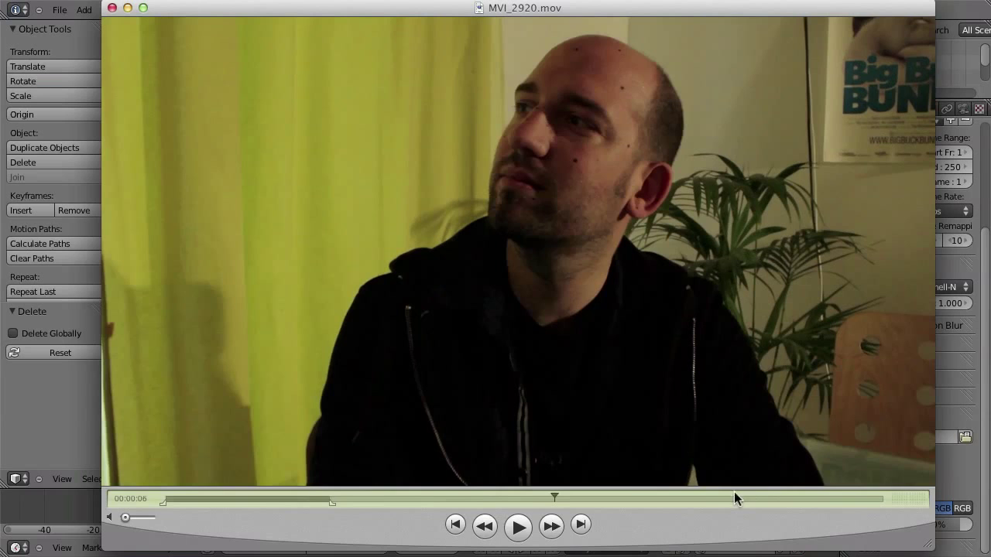
{"action": "left_click_drag", "start_coordinate": [551, 502], "coordinate": [770, 496]}
{"action": "left_click_drag", "start_coordinate": [692, 501], "coordinate": [273, 492]}
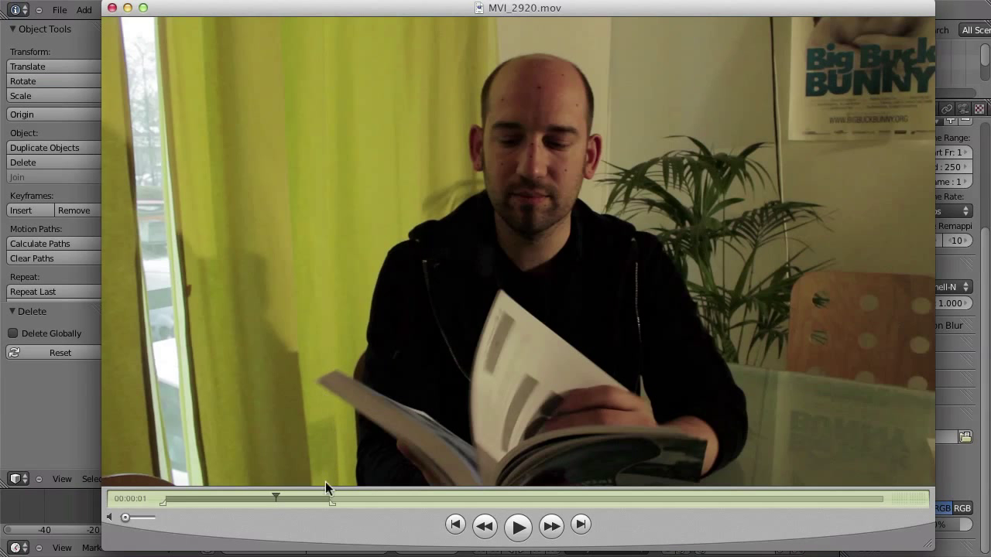
{"action": "left_click_drag", "start_coordinate": [277, 501], "coordinate": [319, 500]}
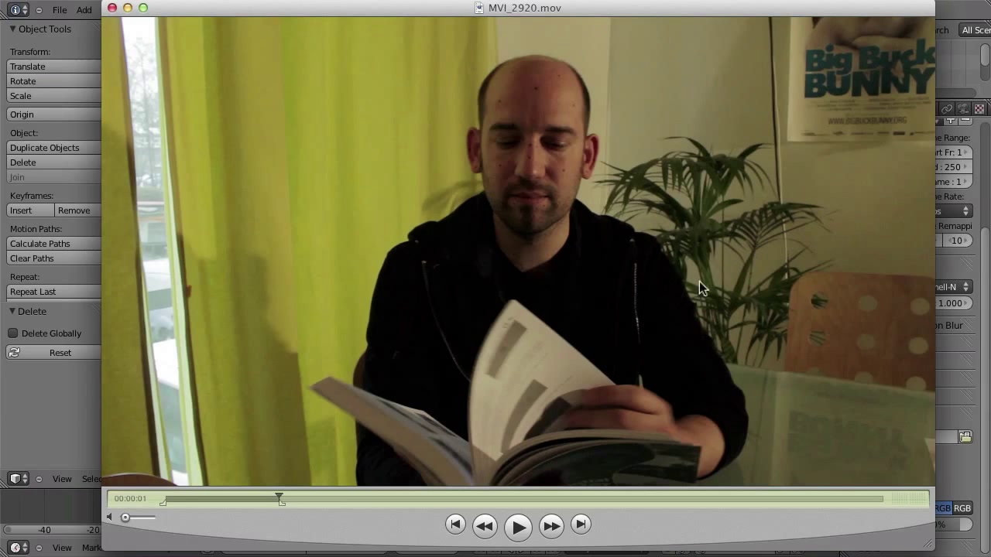
{"action": "left_click", "coordinate": [534, 501]}
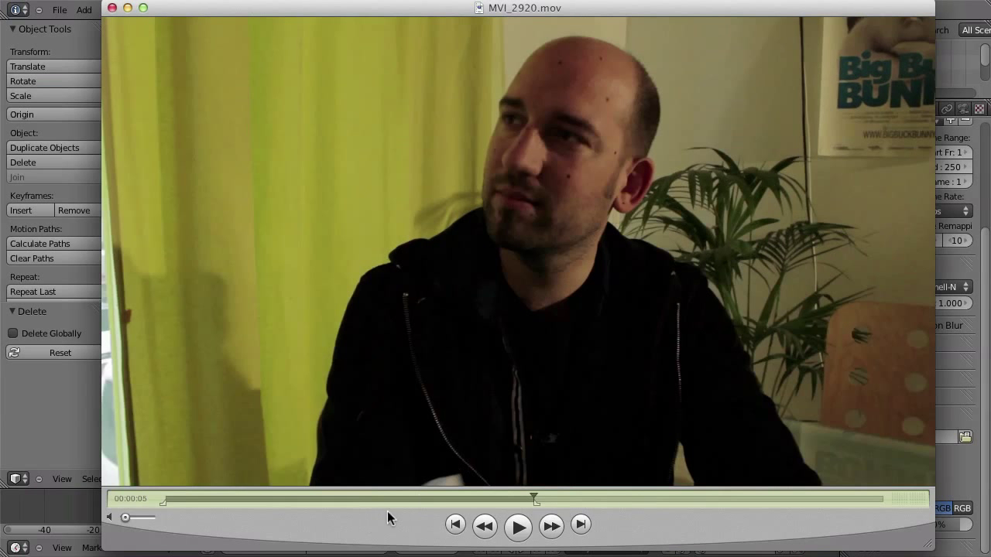
{"action": "left_click", "coordinate": [463, 499]}
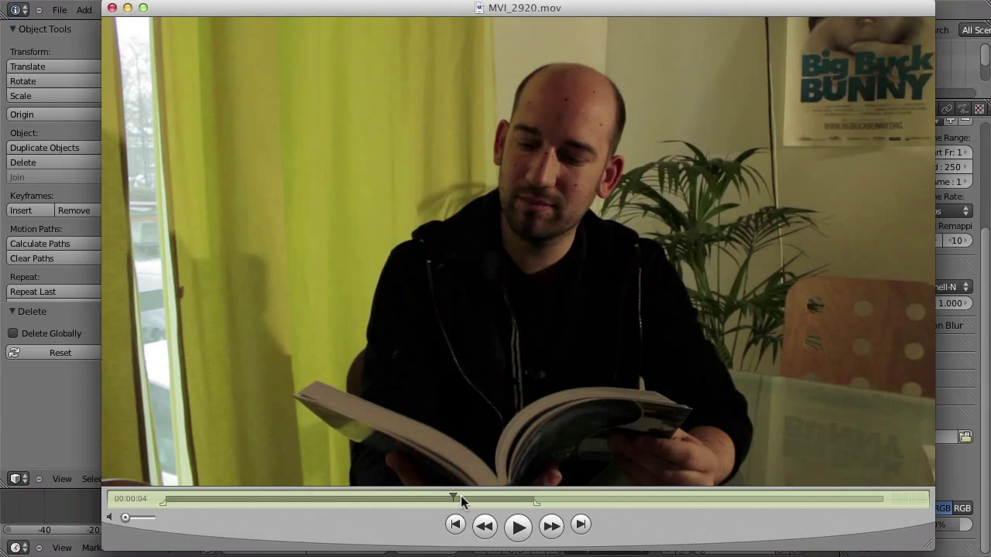
Return to Blender and turn the 3D view area into a Movie Clip Editor
{"action": "left_click", "coordinate": [54, 418]}
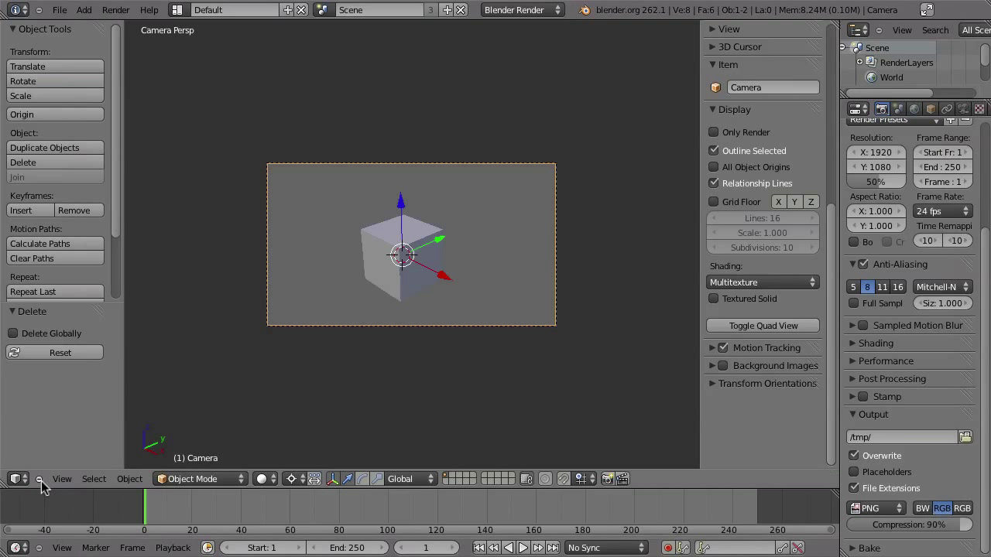
{"action": "left_click", "coordinate": [19, 478]}
{"action": "left_click", "coordinate": [29, 353]}
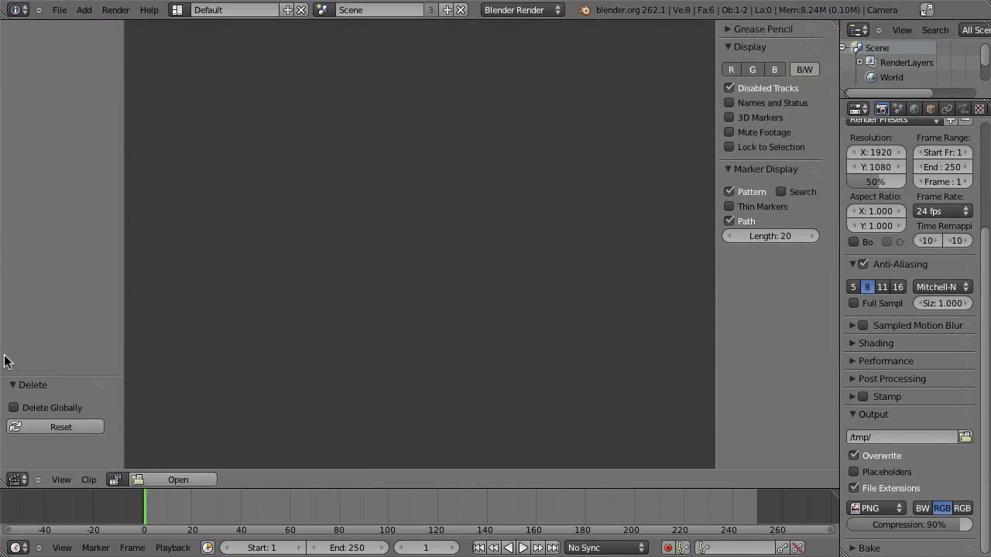
Open the clip MVI_2920.mov from the Object_Tracking/Head_Track footage folder and fit it to the editor area
{"action": "left_click", "coordinate": [188, 479]}
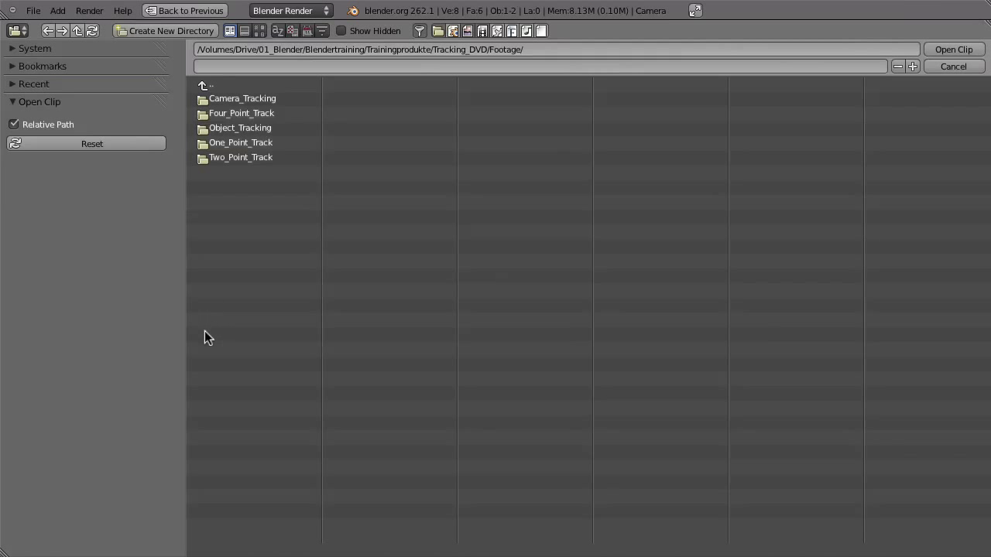
{"action": "left_click", "coordinate": [224, 128]}
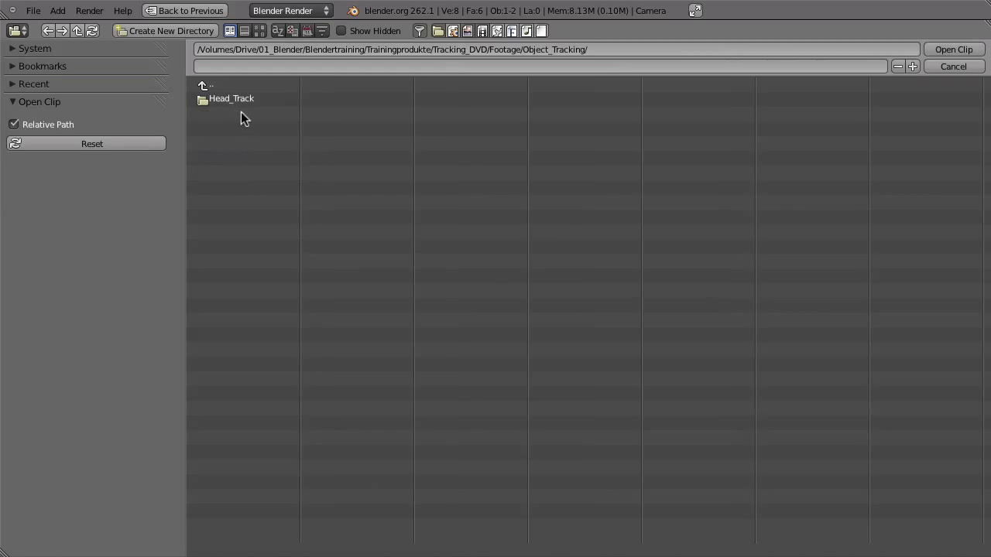
{"action": "left_click", "coordinate": [235, 99]}
{"action": "left_click", "coordinate": [260, 97]}
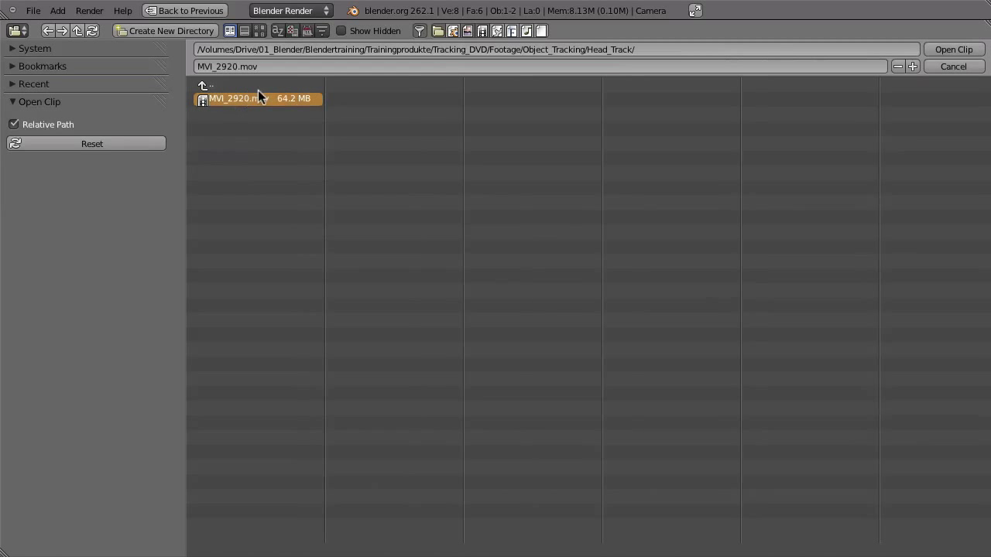
{"action": "left_click", "coordinate": [936, 52]}
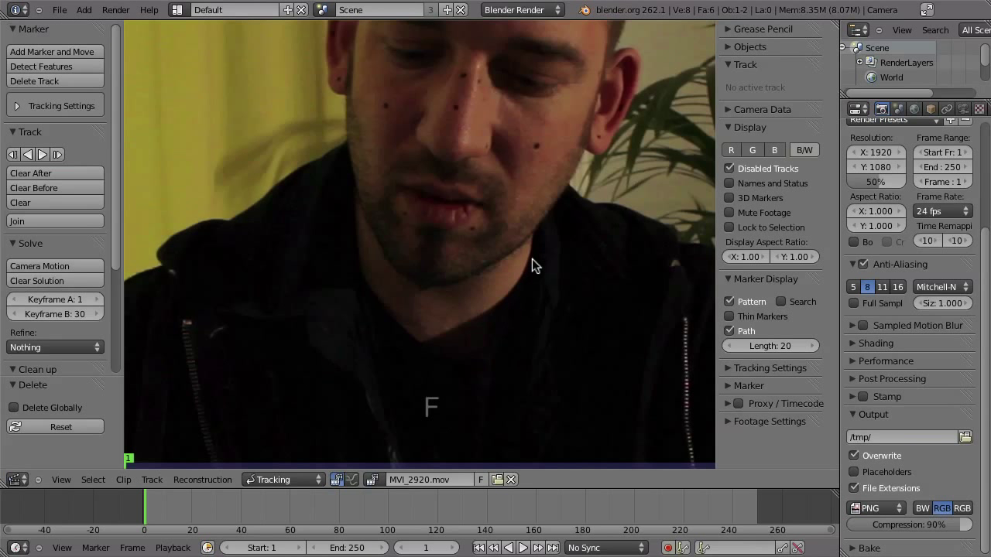
{"action": "key", "text": "f"}
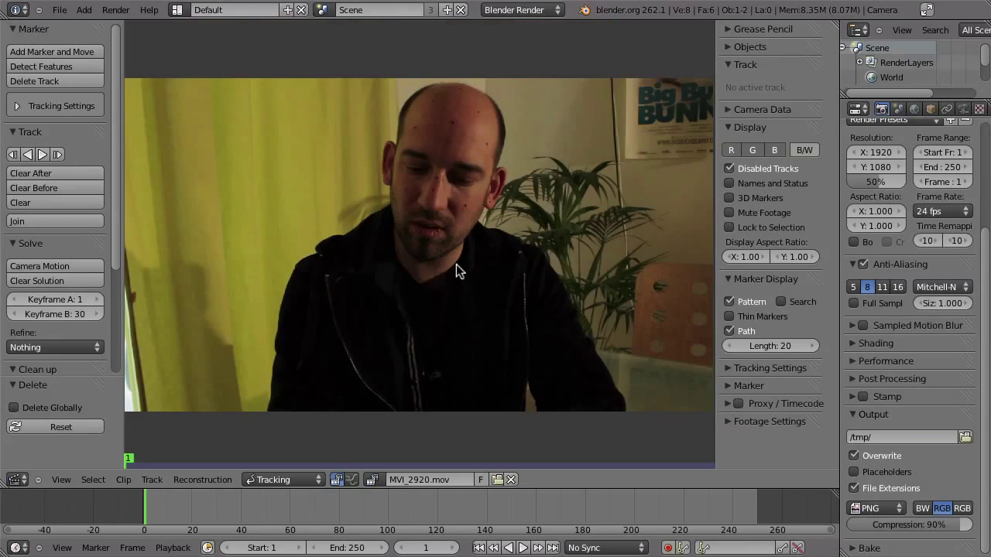
Play the footage, scrub to where it ends, and set the scene's end frame to 283
{"action": "key", "text": "alt+a"}
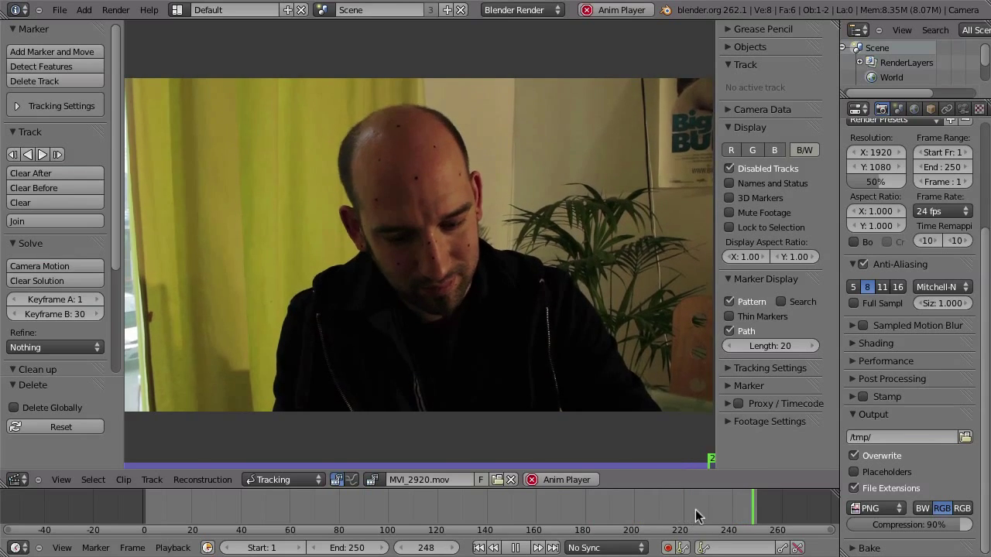
{"action": "key", "text": "alt+a"}
{"action": "left_click_drag", "start_coordinate": [663, 513], "coordinate": [776, 506]}
{"action": "scroll", "coordinate": [533, 514], "scroll_direction": "down", "scroll_amount": 3}
{"action": "middle_click_drag", "start_coordinate": [580, 515], "coordinate": [561, 515]}
{"action": "left_click_drag", "start_coordinate": [531, 511], "coordinate": [578, 517]}
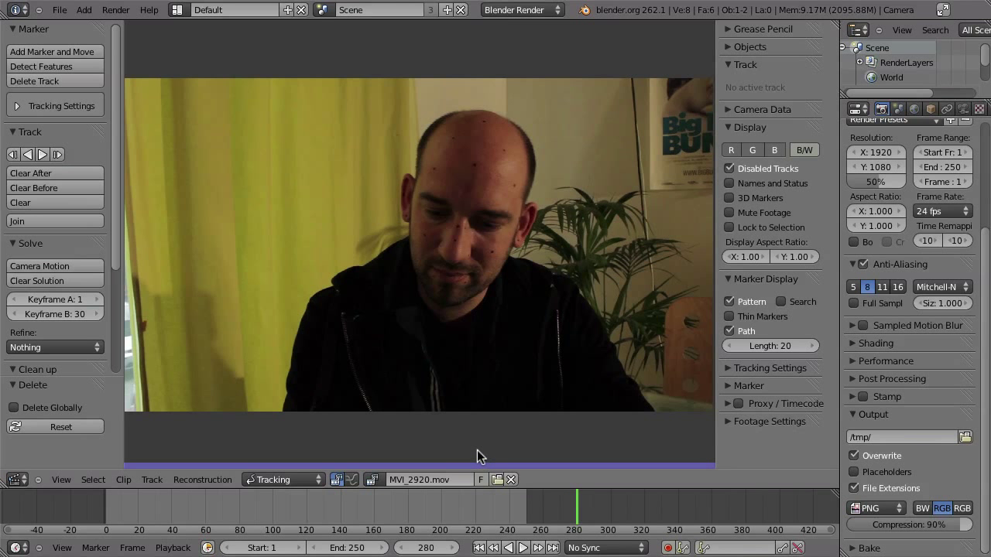
{"action": "key", "text": "Right"}
{"action": "key", "text": "Right"}
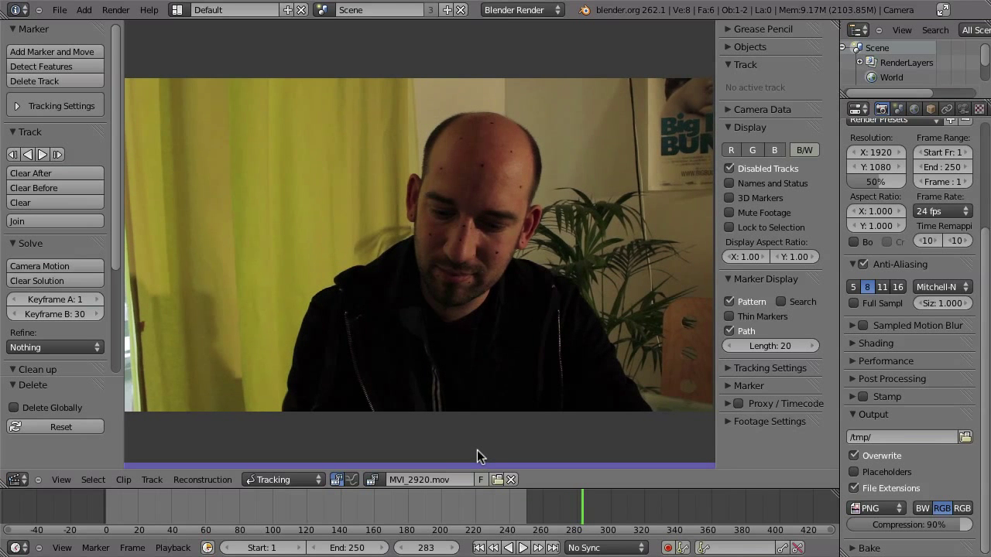
{"action": "key", "text": "e"}
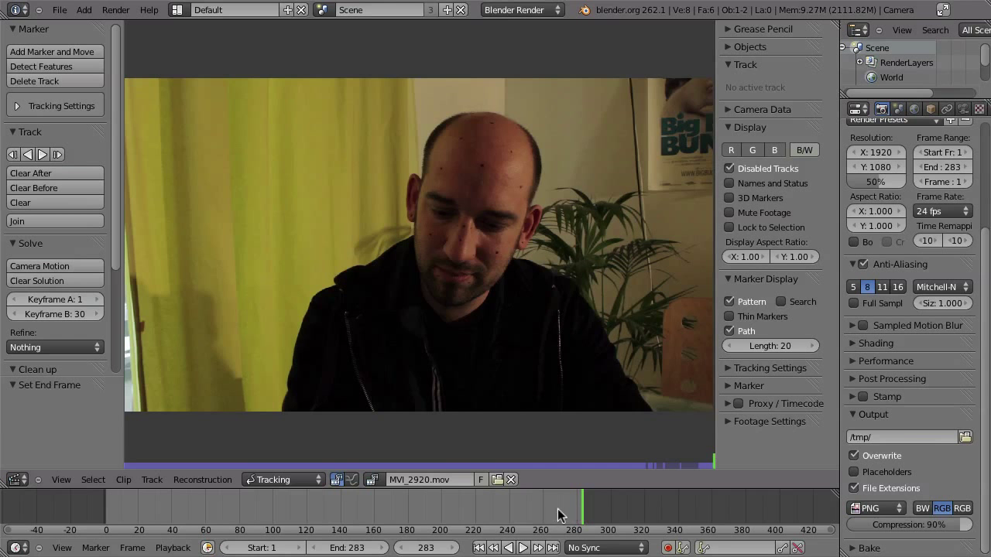
Play back the full footage and examine the solved camera's motion path around the tracked head in the 3D view
{"action": "key", "text": "Home"}
{"action": "key", "text": "alt+a"}
{"action": "key", "text": "alt+a"}
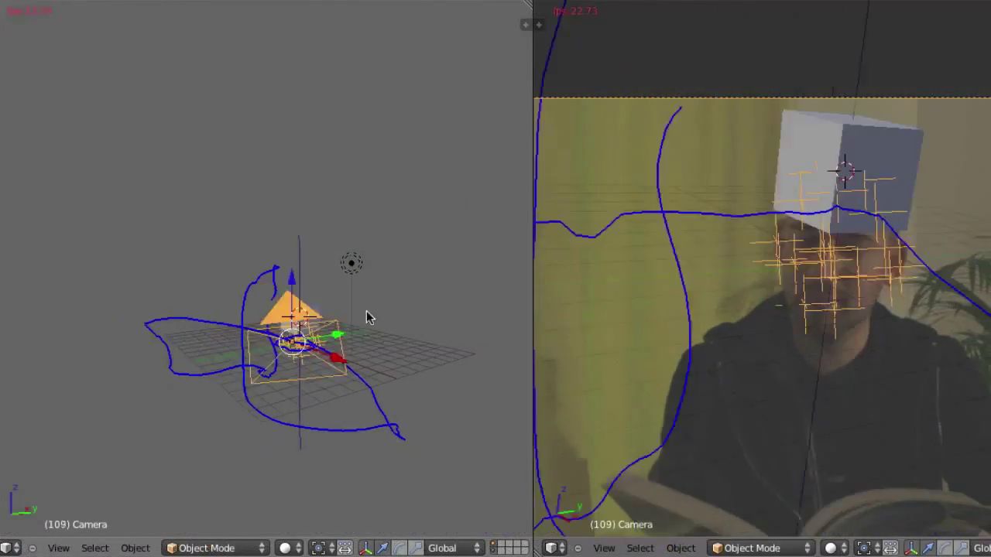
{"action": "middle_click_drag", "start_coordinate": [373, 332], "coordinate": [361, 359]}
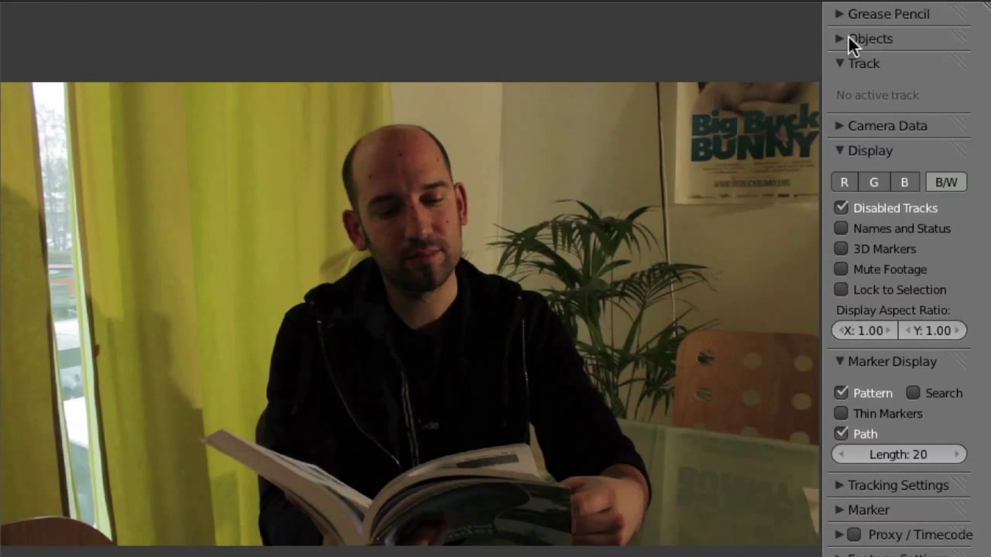
Show the clip's list of tracking objects
{"action": "left_click", "coordinate": [844, 40]}
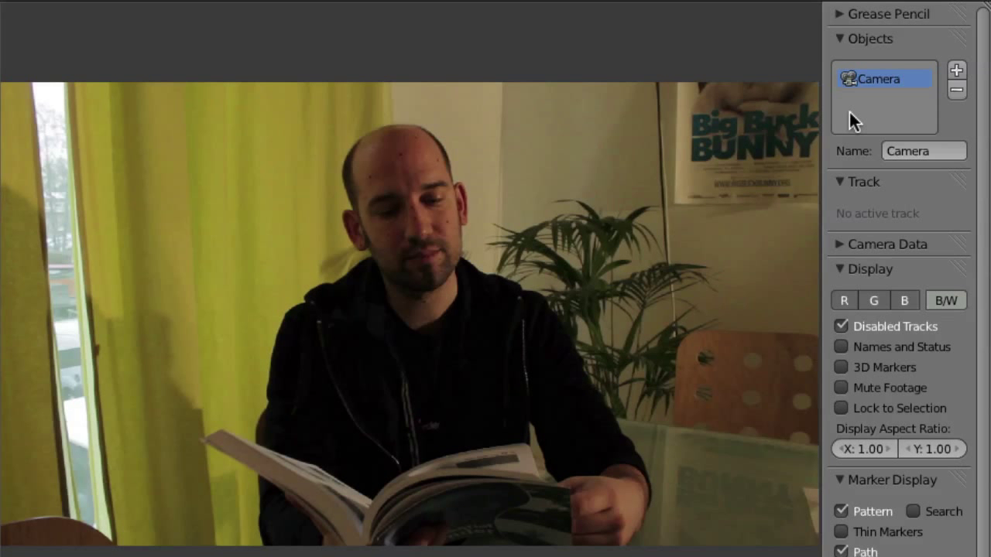
Try placing four markers on the forehead, nose and cheeks under the Camera object, and delete them all
{"action": "left_click", "coordinate": [397, 155], "text": "ctrl"}
{"action": "scroll", "coordinate": [402, 162], "scroll_direction": "up", "scroll_amount": 2}
{"action": "left_click", "coordinate": [405, 205], "text": "ctrl"}
{"action": "left_click", "coordinate": [454, 222], "text": "ctrl"}
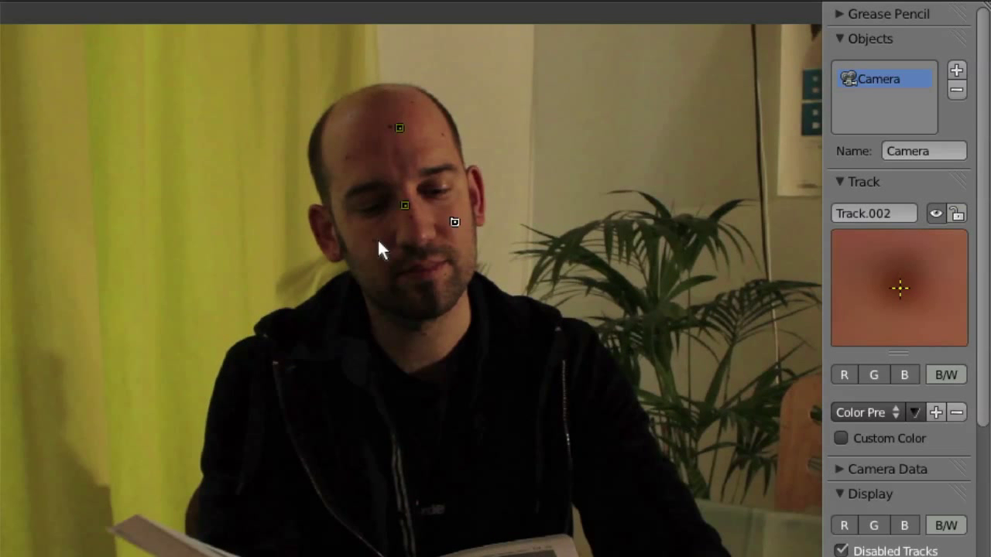
{"action": "left_click", "coordinate": [376, 243], "text": "ctrl"}
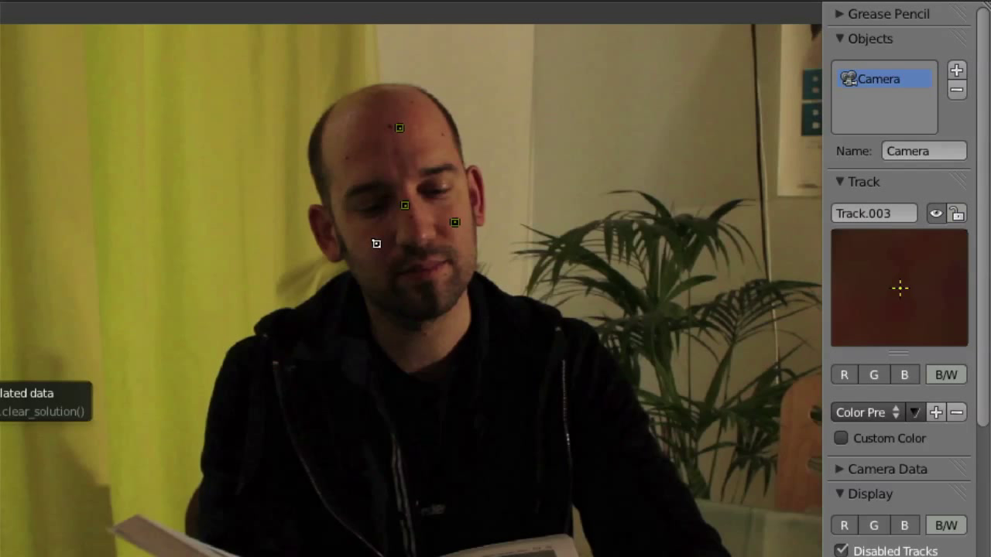
{"action": "key", "text": "x"}
{"action": "left_click", "coordinate": [407, 249]}
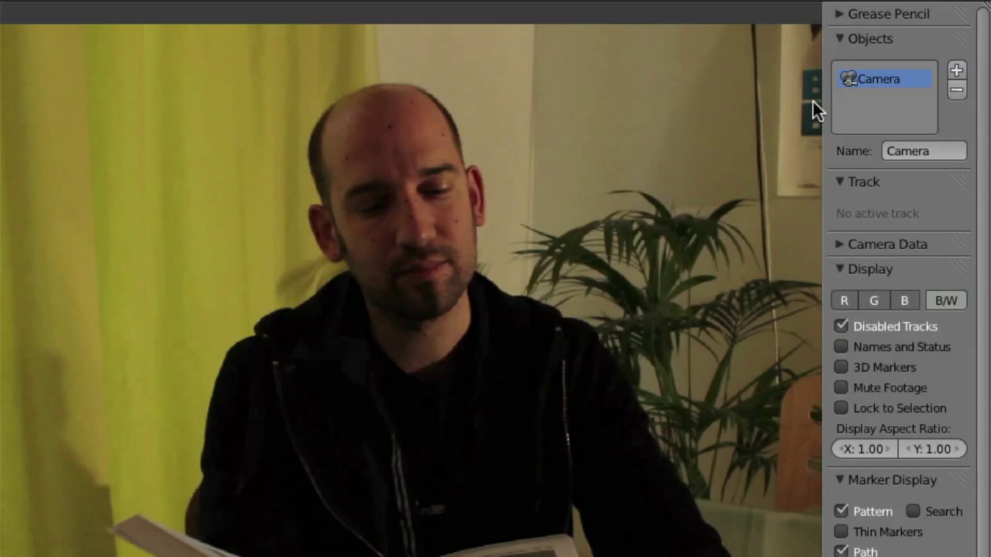
Add a new tracking object to the clip's Objects list, keeping its default name
{"action": "left_click", "coordinate": [956, 70]}
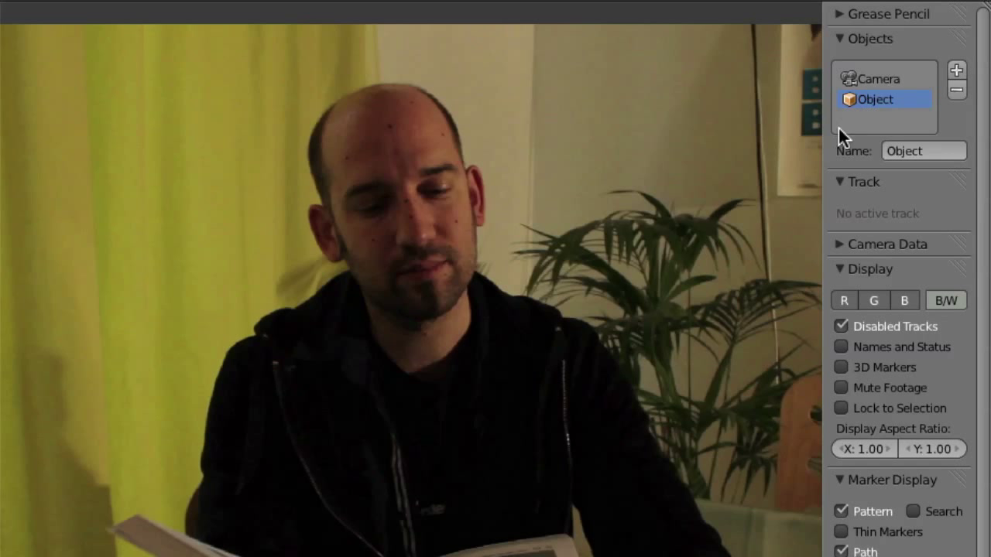
{"action": "left_click", "coordinate": [906, 151]}
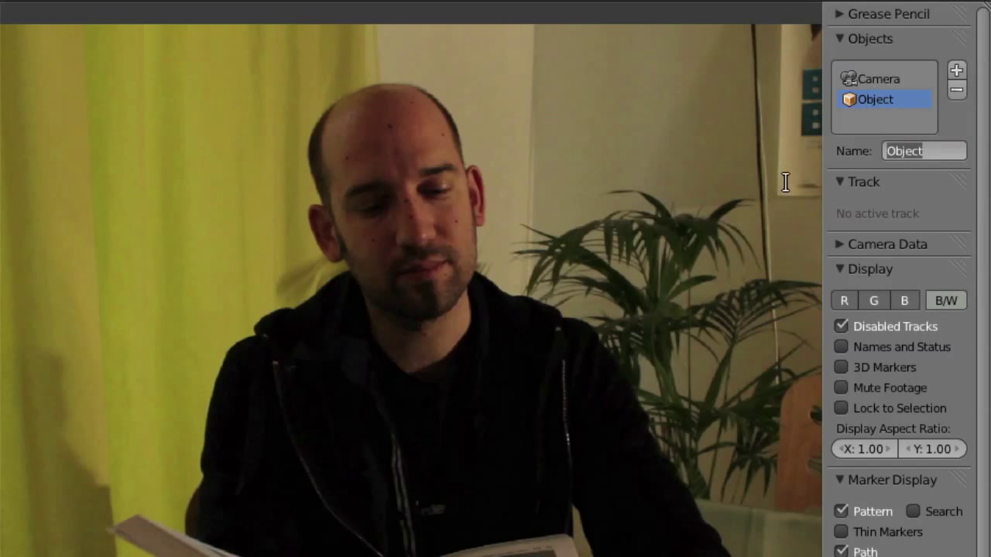
{"action": "left_click", "coordinate": [869, 174]}
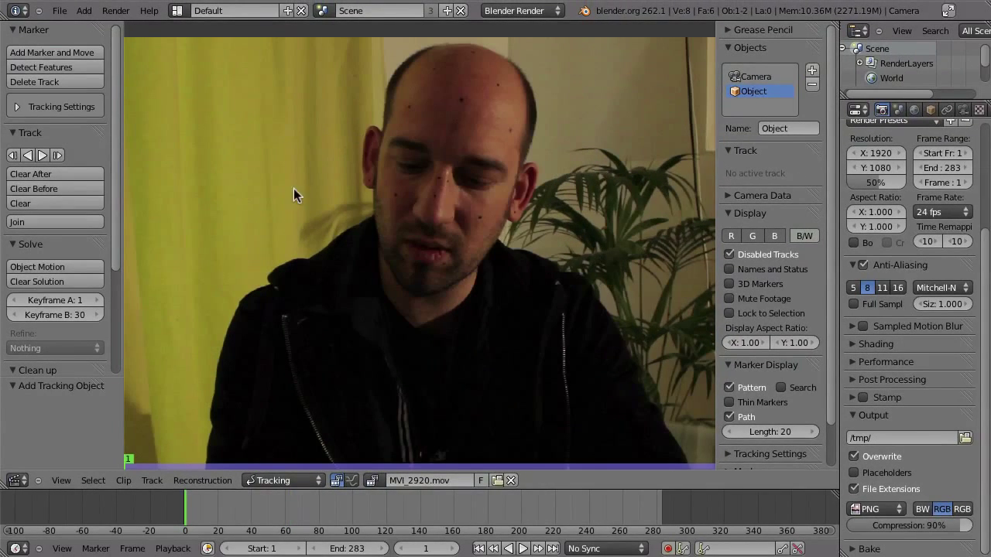
Place a marker on the dot in the middle of the forehead at frame 1 and track it forward
{"action": "middle_click_drag", "start_coordinate": [465, 112], "coordinate": [452, 166]}
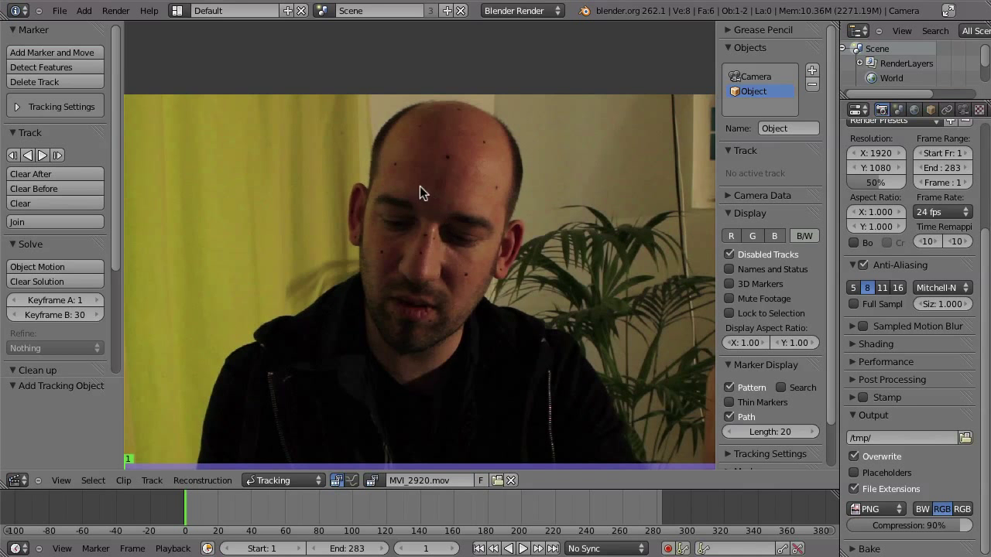
{"action": "scroll", "coordinate": [444, 167], "scroll_direction": "up", "scroll_amount": 2}
{"action": "left_click", "coordinate": [448, 151], "text": "ctrl"}
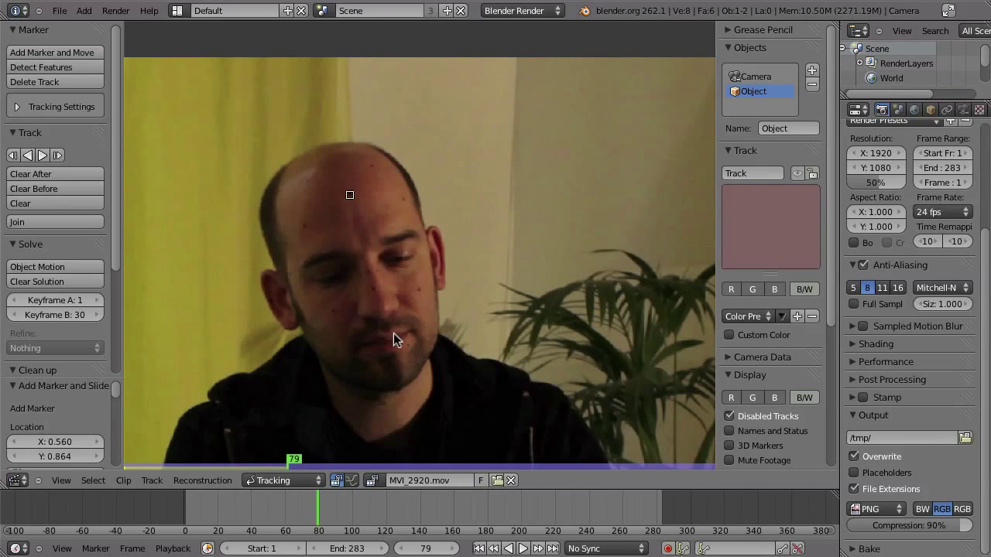
Reposition the forehead marker precisely onto its dot around frames 78 and 79, where the track was lost
{"action": "mouse_move", "coordinate": [347, 206]}
{"action": "middle_mouse_down", "text": "ctrl"}
{"action": "mouse_move", "coordinate": [293, 403]}
{"action": "mouse_move", "coordinate": [283, 386]}
{"action": "mouse_move", "coordinate": [328, 232]}
{"action": "mouse_move", "coordinate": [431, 214]}
{"action": "mouse_move", "coordinate": [425, 222]}
{"action": "middle_mouse_up", "text": "ctrl"}
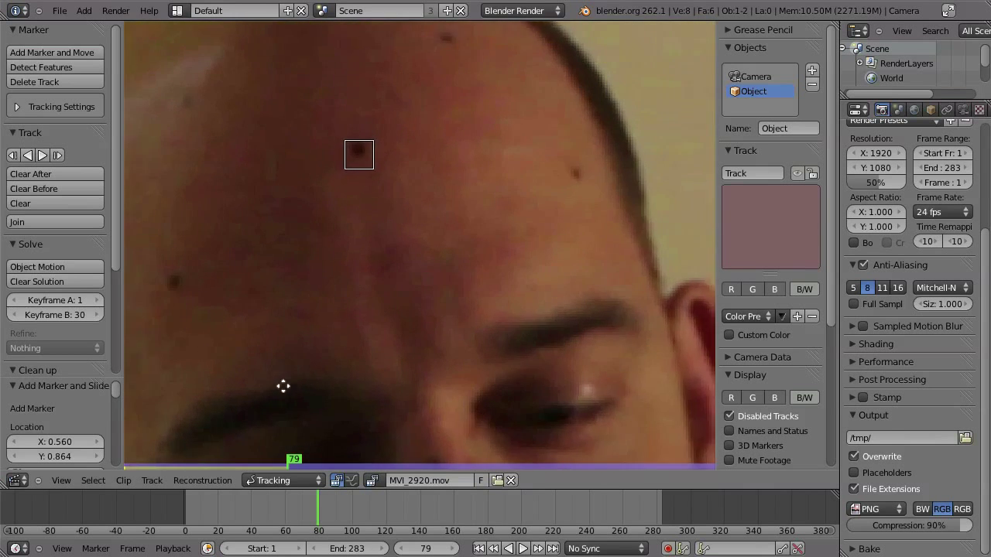
{"action": "mouse_move", "coordinate": [324, 520]}
{"action": "left_mouse_down"}
{"action": "mouse_move", "coordinate": [391, 499]}
{"action": "mouse_move", "coordinate": [312, 506]}
{"action": "left_mouse_up"}
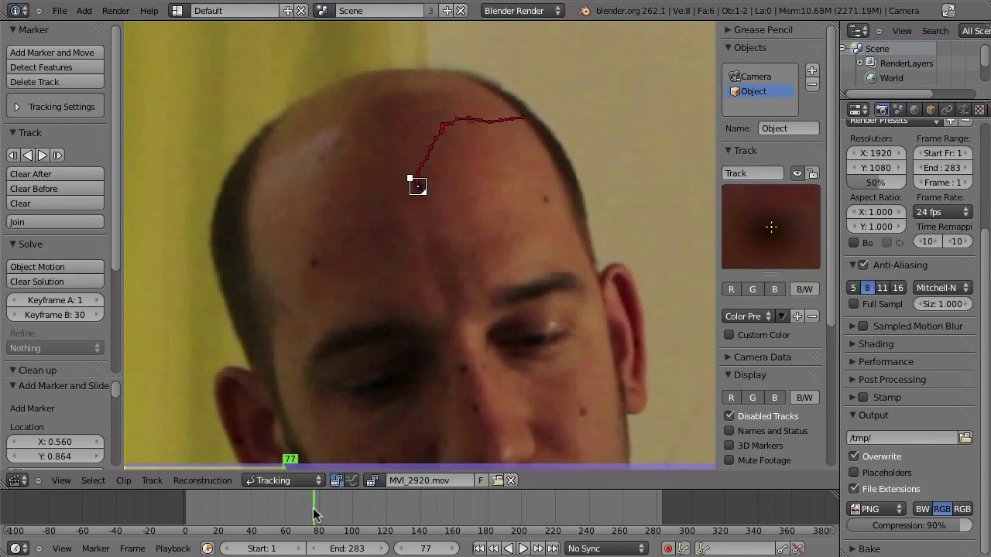
{"action": "middle_click_drag", "start_coordinate": [348, 453], "coordinate": [350, 245], "text": "ctrl"}
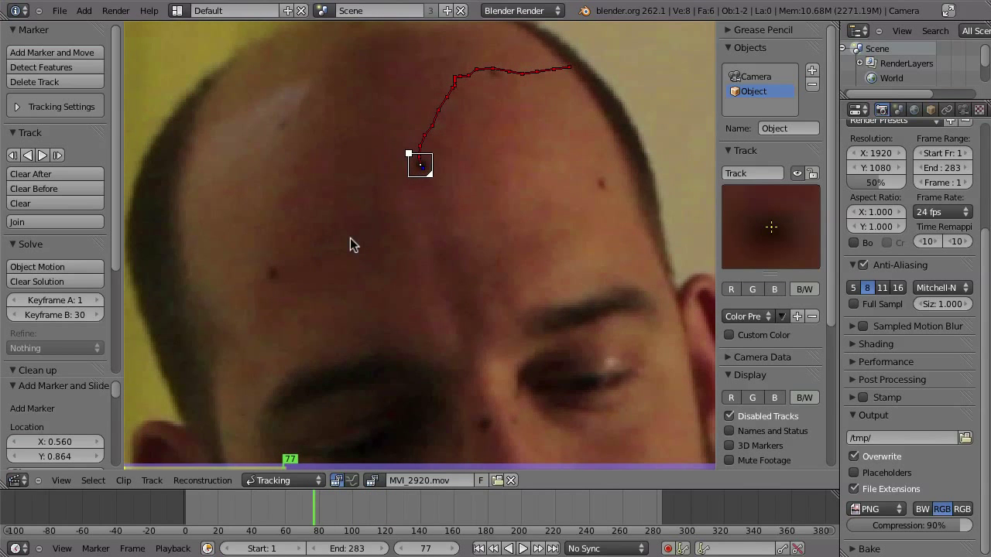
{"action": "key", "text": "Right"}
{"action": "key", "text": "Right"}
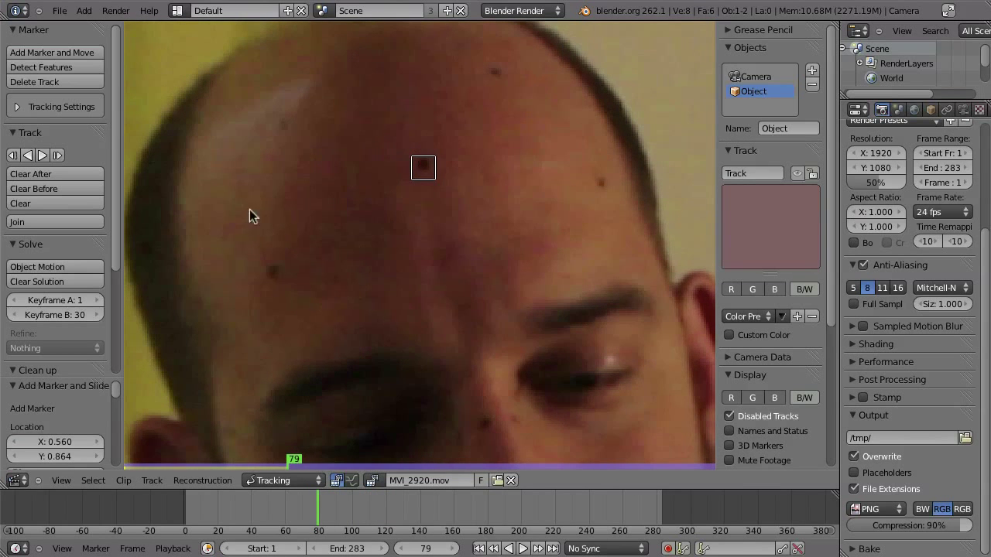
{"action": "key", "text": "g"}
{"action": "left_click", "coordinate": [304, 213]}
{"action": "middle_click_drag", "start_coordinate": [340, 433], "coordinate": [356, 275], "text": "ctrl"}
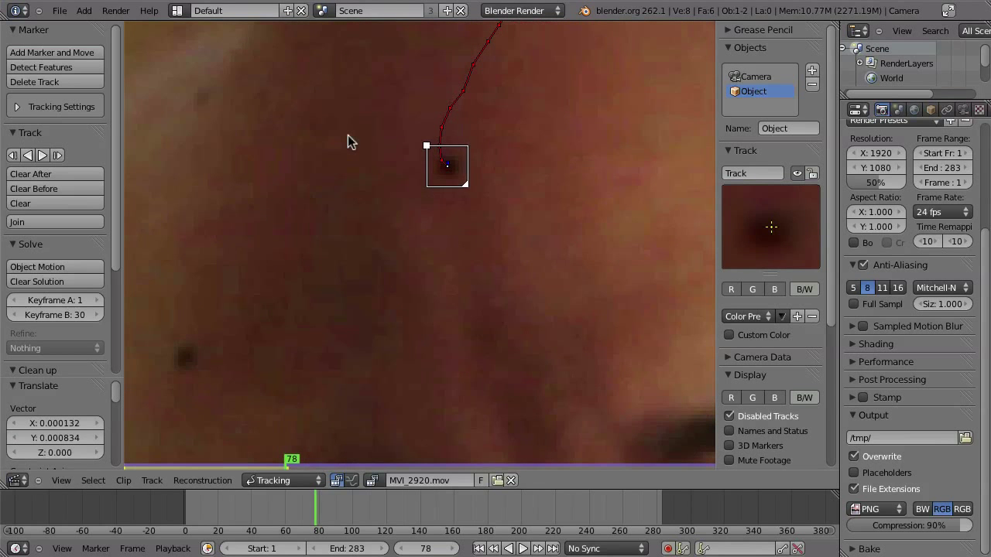
{"action": "key", "text": "g"}
{"action": "left_click", "coordinate": [393, 248]}
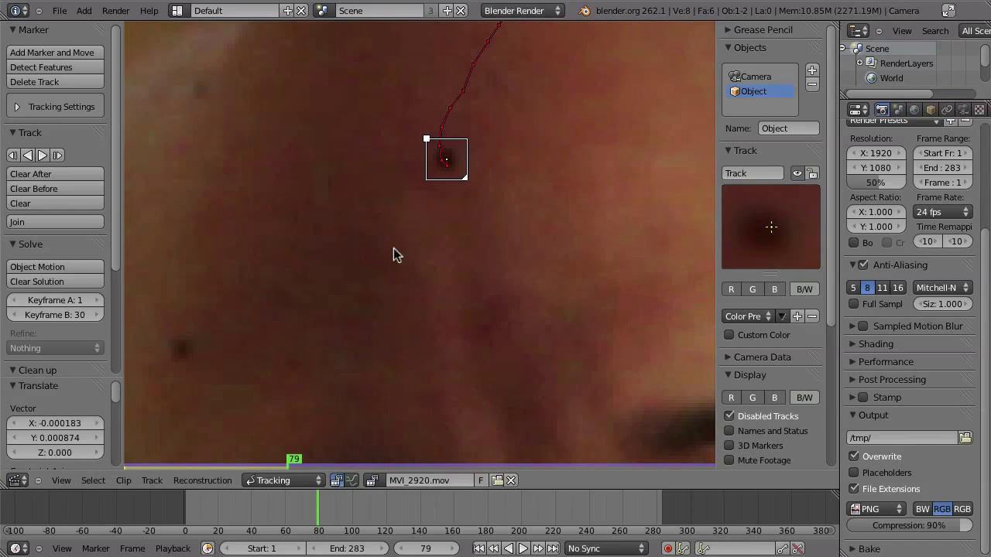
Track the forehead marker forward from frame 79 with the view locked to the selected marker
{"action": "key", "text": "ctrl+t"}
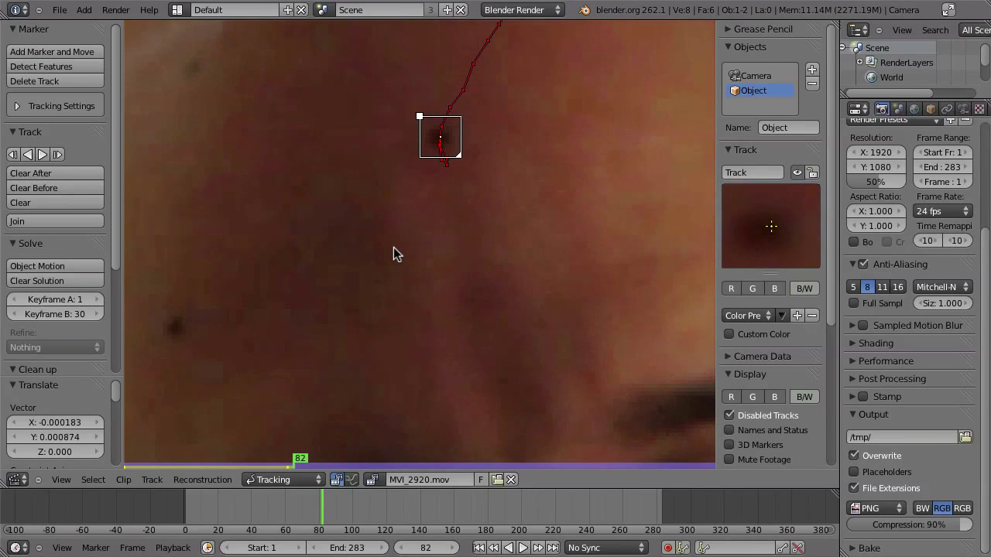
{"action": "key", "text": "l"}
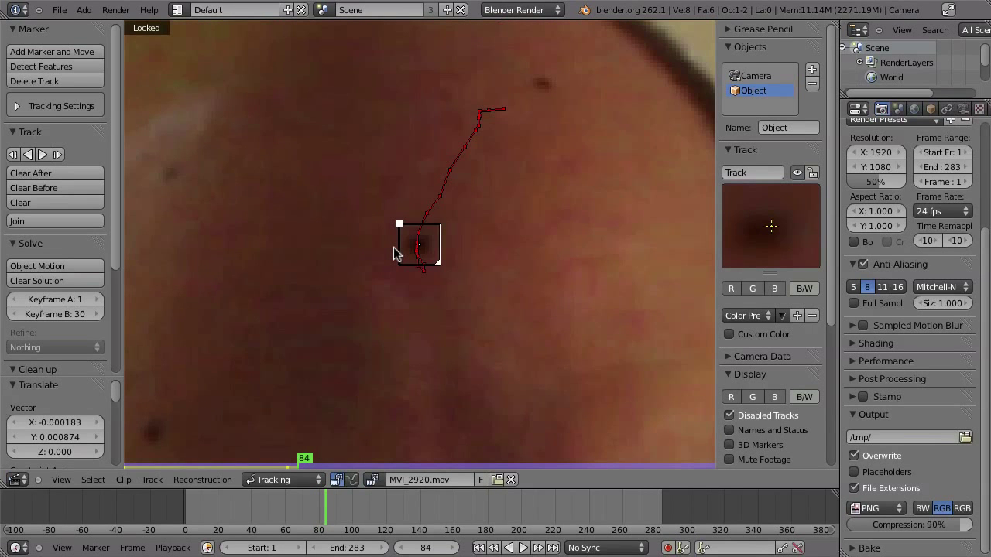
{"action": "key", "text": "ctrl+t"}
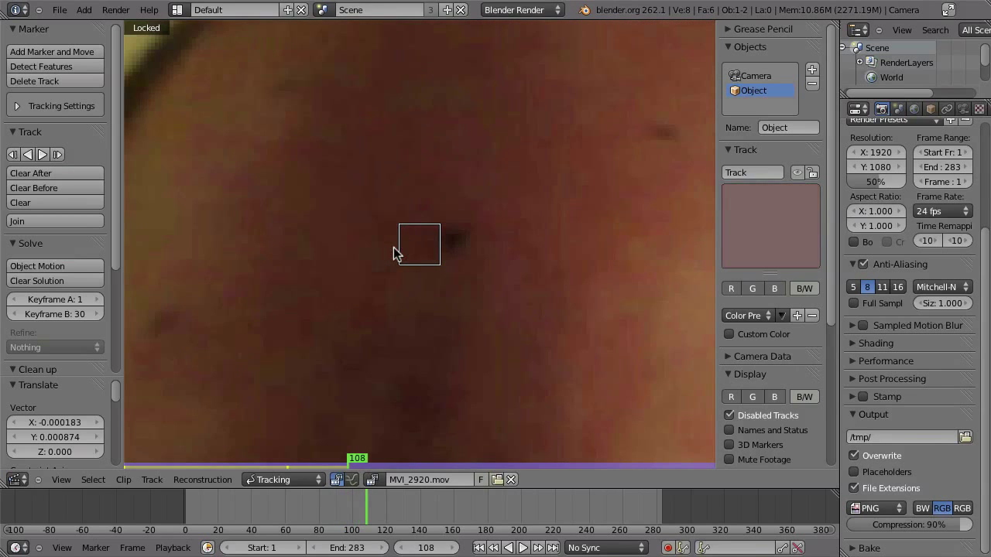
Move the forehead marker back onto its dot at frame 108 and continue tracking forward
{"action": "key", "text": "g"}
{"action": "left_click", "coordinate": [594, 244]}
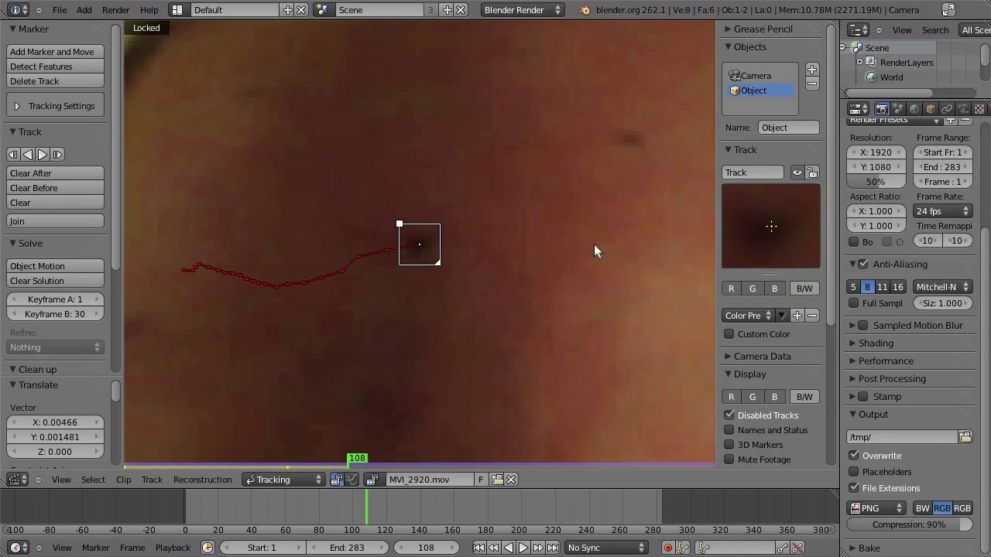
{"action": "key", "text": "ctrl+t"}
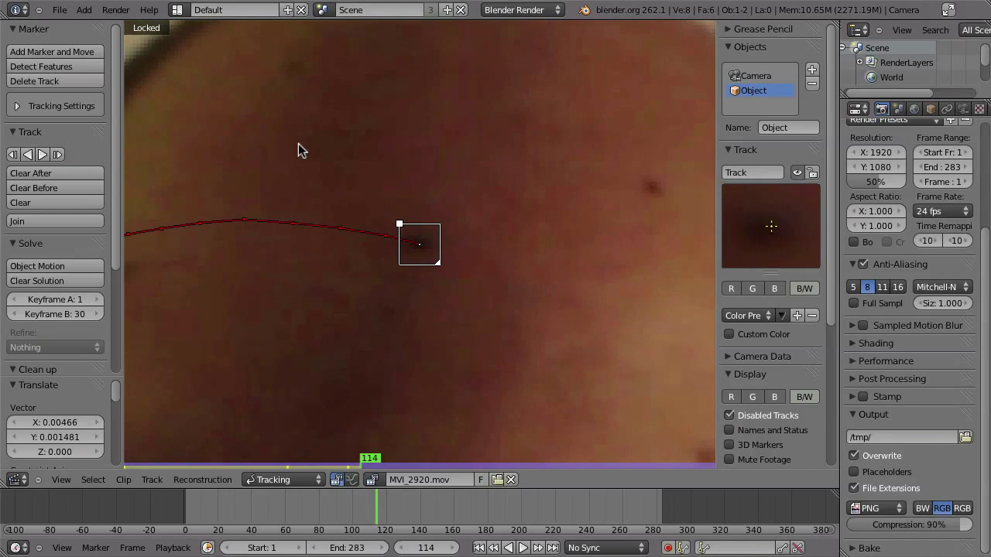
Enlarge the forehead marker about 1.886 times at frame 117 and track it onward
{"action": "key", "text": "s"}
{"action": "left_click", "coordinate": [436, 292]}
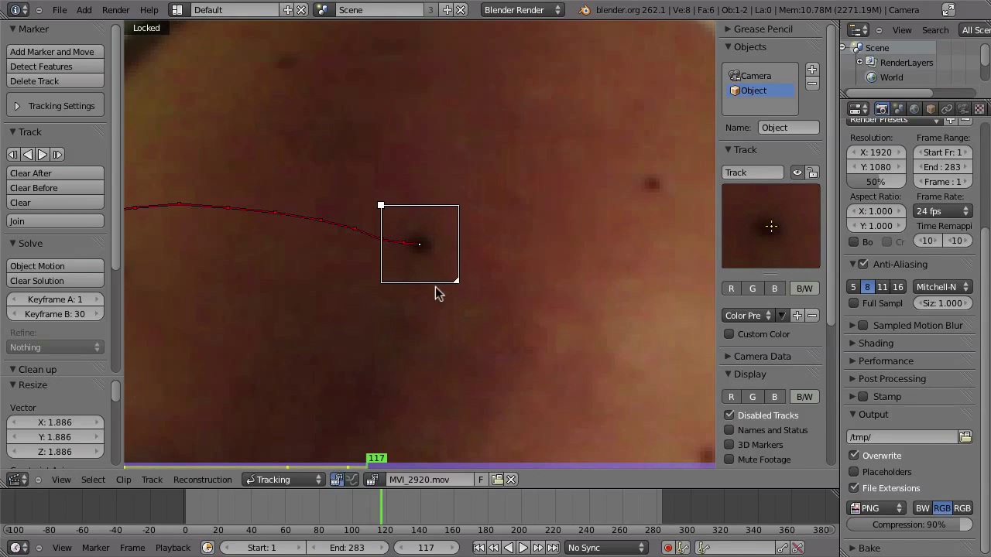
{"action": "key", "text": "ctrl+t"}
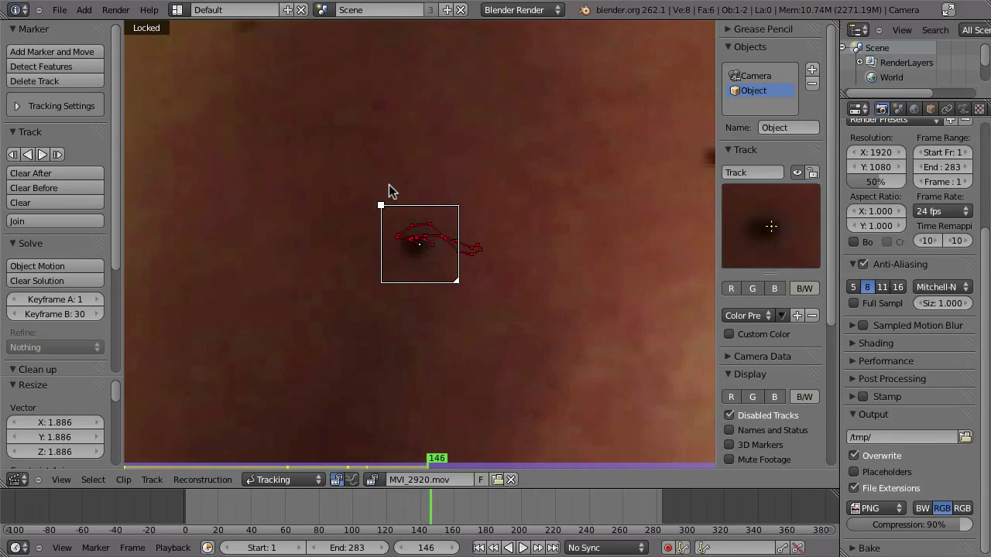
Recenter the forehead marker on its dot at frame 149 and resume forward tracking
{"action": "key", "text": "g"}
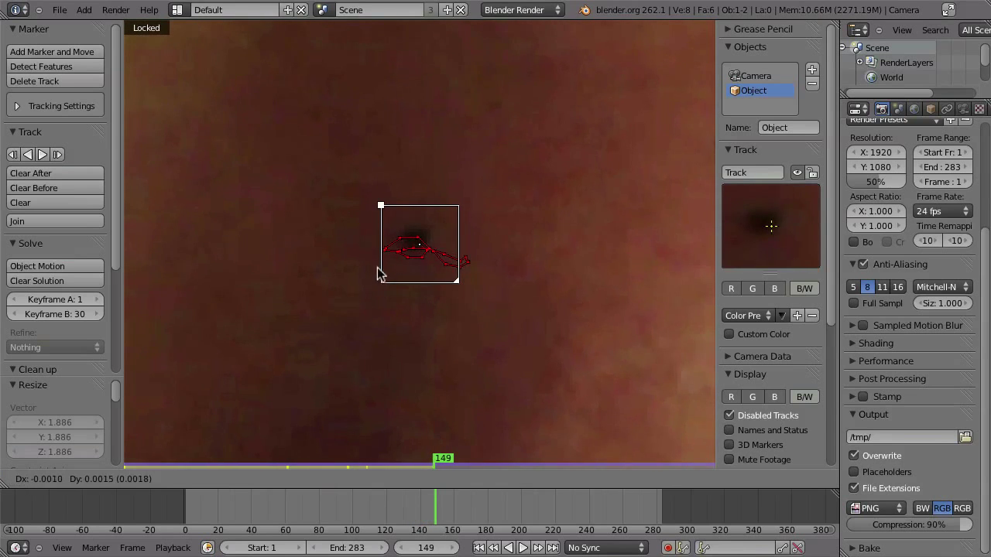
{"action": "right_click_drag", "start_coordinate": [341, 233], "coordinate": [341, 233]}
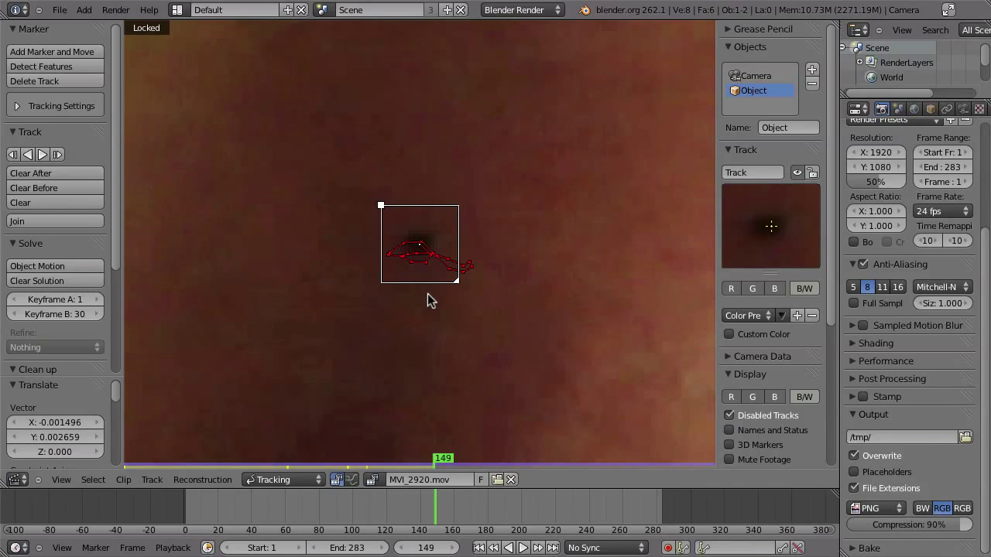
{"action": "key", "text": "ctrl+t"}
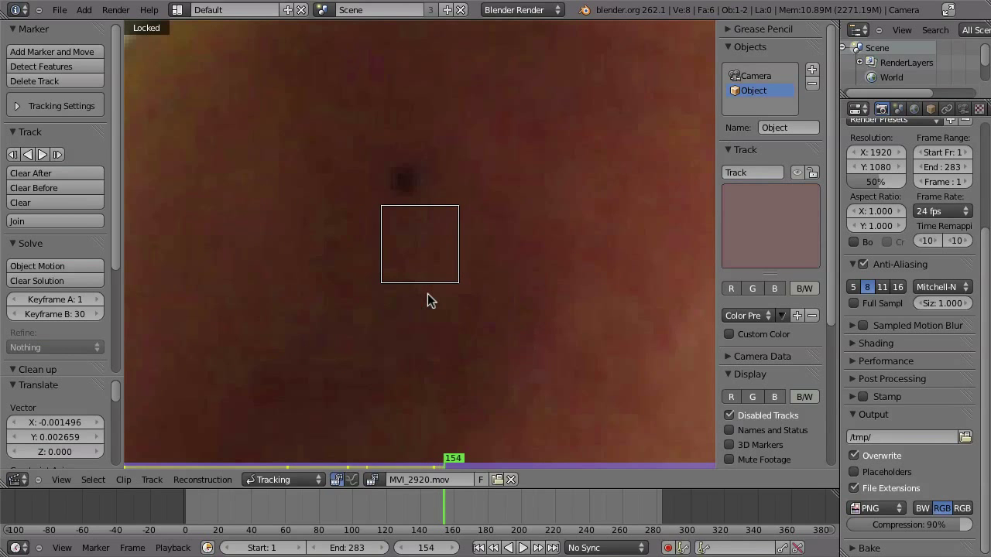
Move the forehead marker onto its dot at frame 154, track one frame ahead, and continue tracking forward
{"action": "key", "text": "g"}
{"action": "left_click", "coordinate": [172, 261]}
{"action": "key", "text": "ctrl+t"}
{"action": "middle_click_drag", "start_coordinate": [379, 201], "coordinate": [314, 229], "text": "ctrl"}
{"action": "key", "text": "alt+Right"}
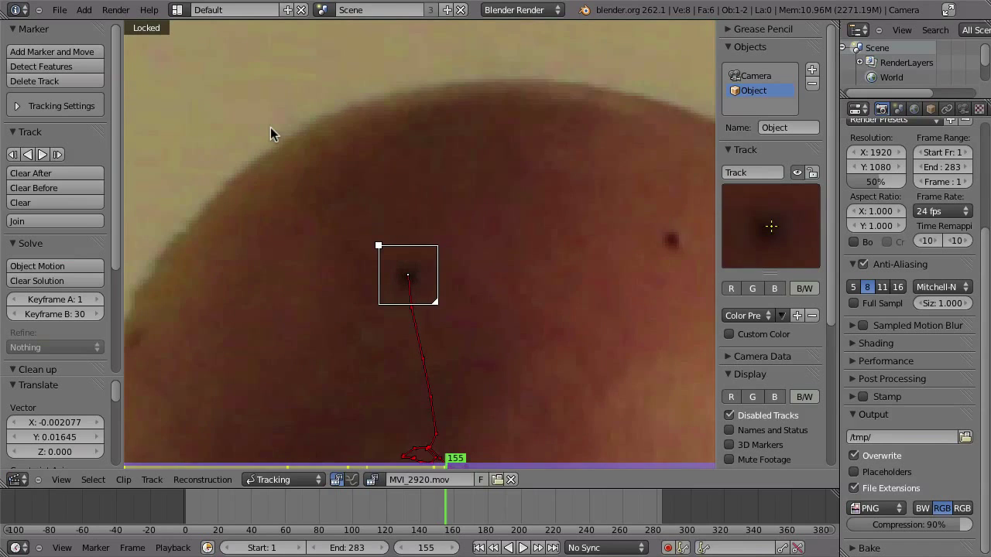
{"action": "key", "text": "ctrl+t"}
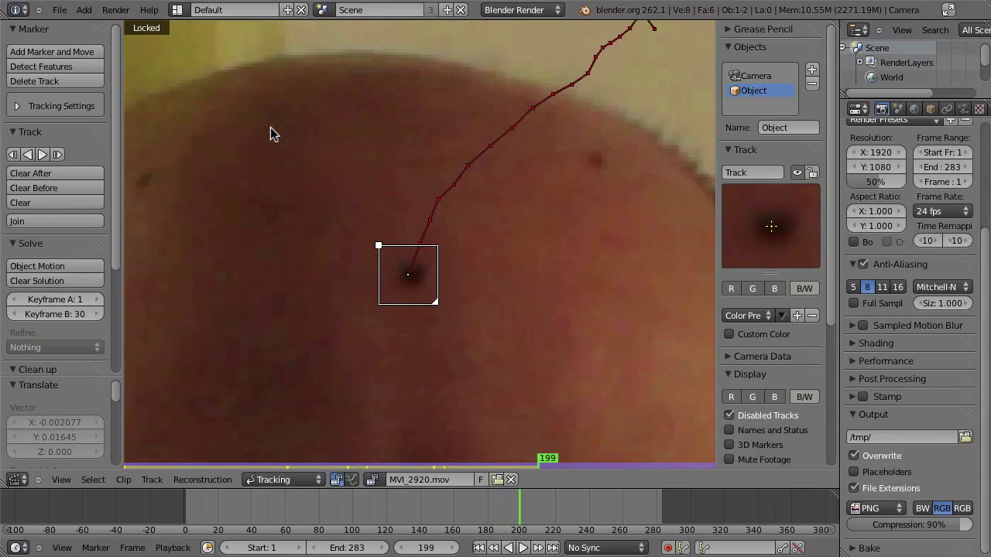
Shift the forehead marker down onto its dot at frame 200 and track it forward again
{"action": "key", "text": "g"}
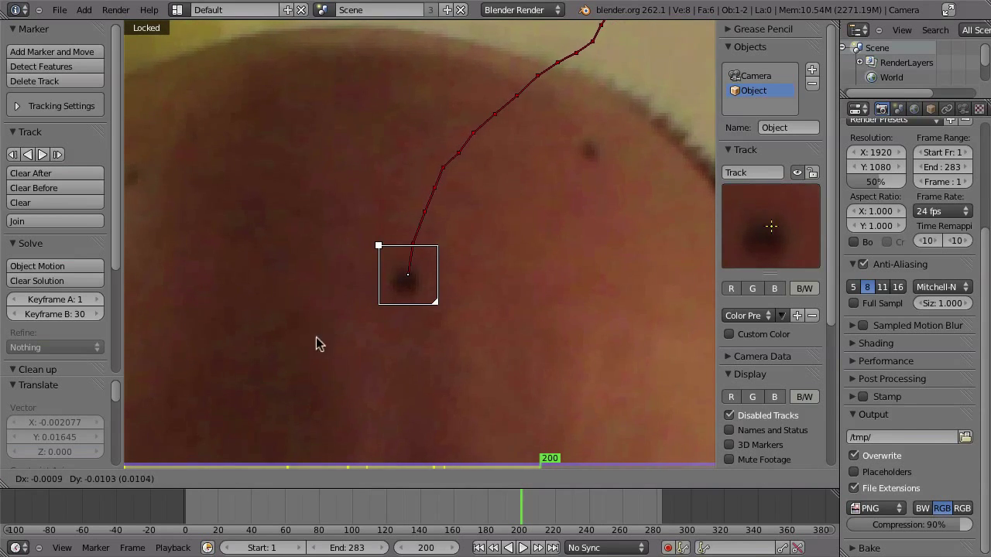
{"action": "left_click", "coordinate": [311, 344]}
{"action": "key", "text": "ctrl+t"}
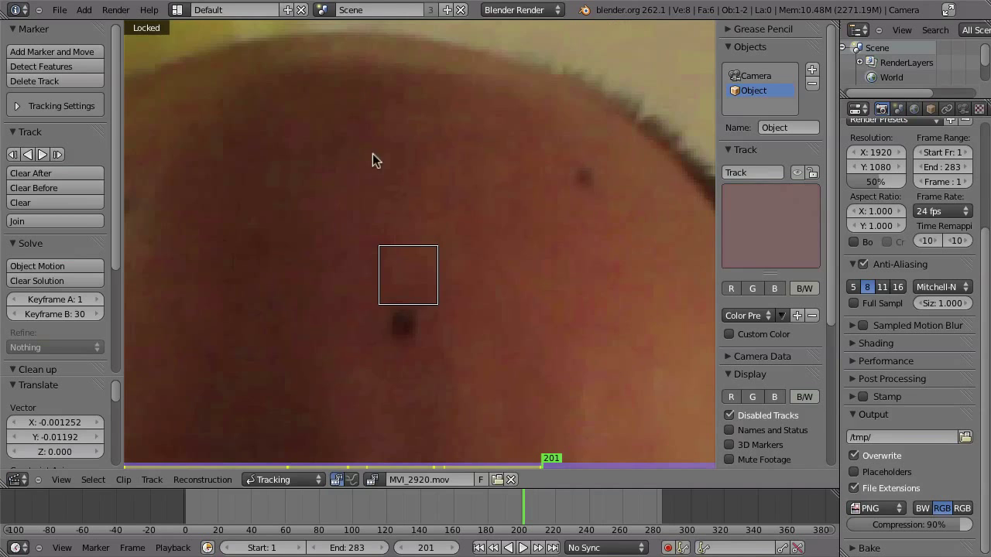
Move the forehead marker down onto its dot at frames 201, 202 and 203
{"action": "key", "text": "g"}
{"action": "right_click_drag", "start_coordinate": [441, 368], "coordinate": [441, 368]}
{"action": "key", "text": "Right"}
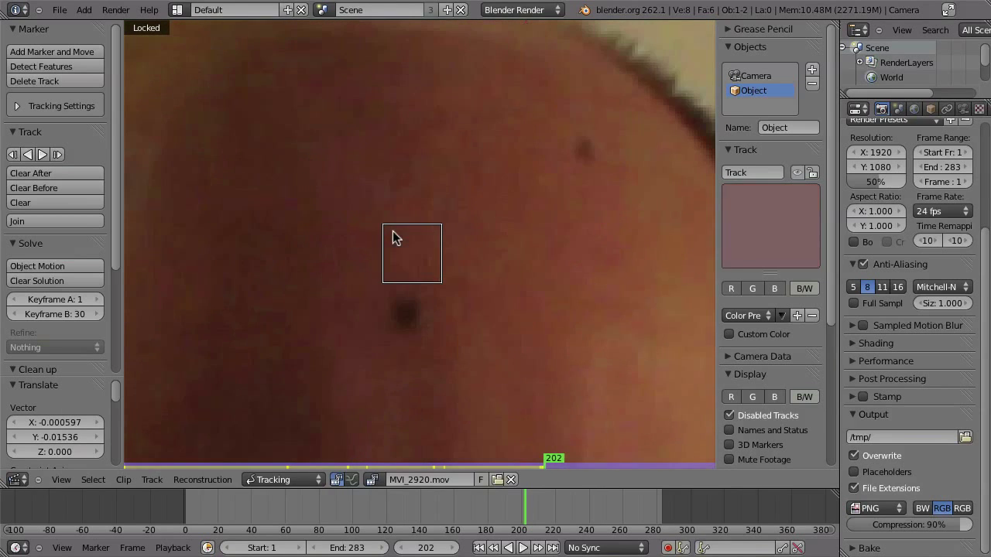
{"action": "mouse_move", "coordinate": [391, 237]}
{"action": "right_mouse_down"}
{"action": "mouse_move", "coordinate": [431, 392]}
{"action": "mouse_move", "coordinate": [418, 356]}
{"action": "right_mouse_up"}
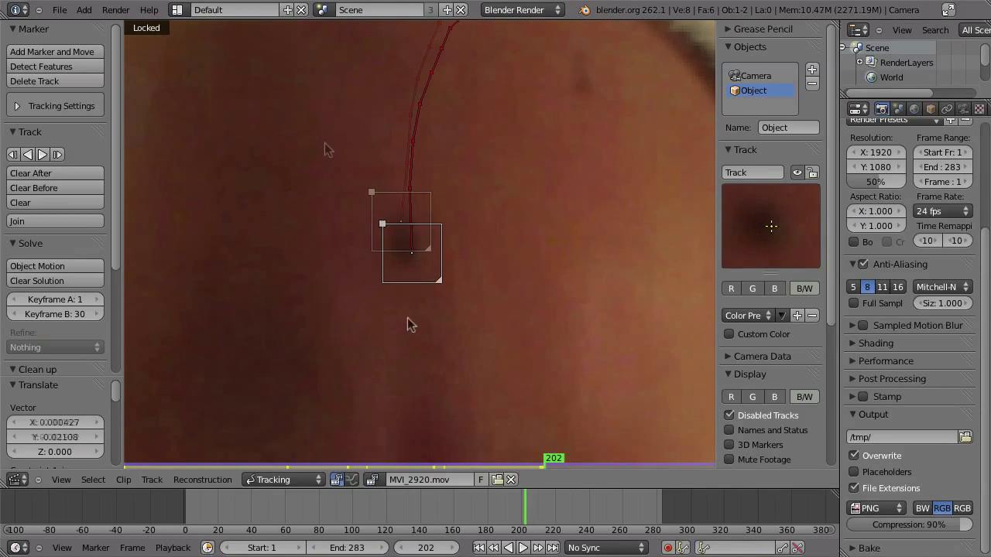
{"action": "key", "text": "Right"}
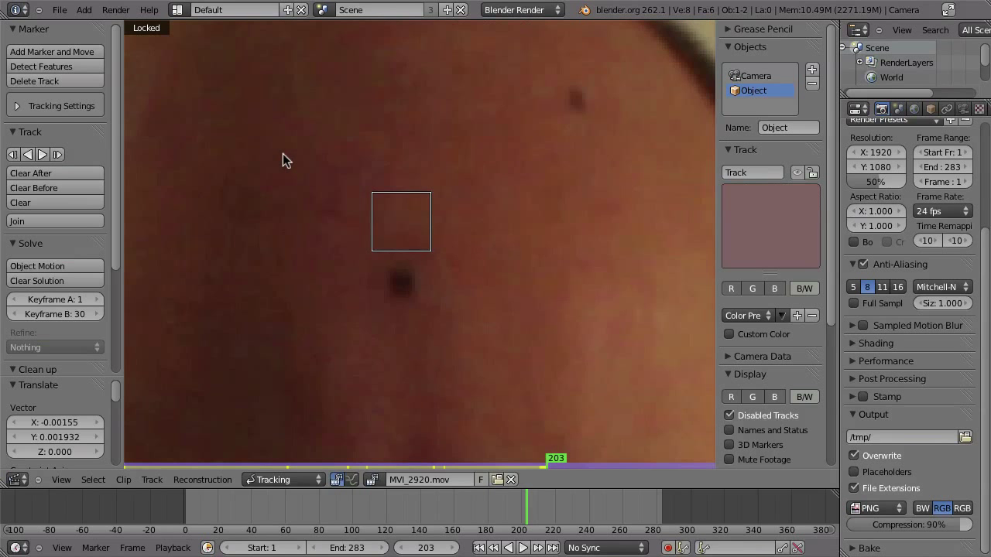
{"action": "right_click_drag", "start_coordinate": [285, 187], "coordinate": [322, 268]}
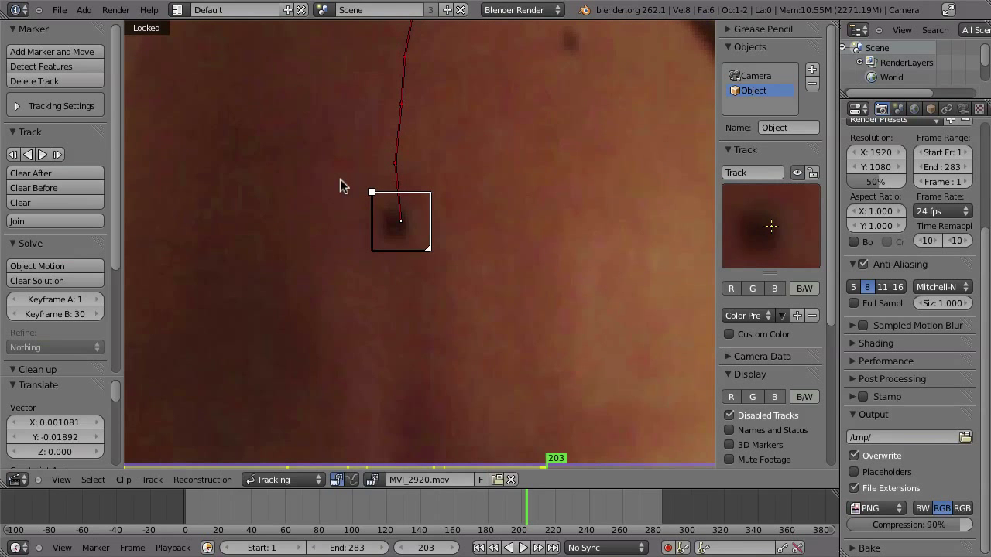
Place the forehead marker on its dot one frame further on and track it forward
{"action": "key", "text": "Right"}
{"action": "mouse_move", "coordinate": [412, 230]}
{"action": "right_mouse_down"}
{"action": "mouse_move", "coordinate": [411, 270]}
{"action": "mouse_move", "coordinate": [393, 307]}
{"action": "mouse_move", "coordinate": [315, 248]}
{"action": "right_mouse_up"}
{"action": "key", "text": "ctrl+t"}
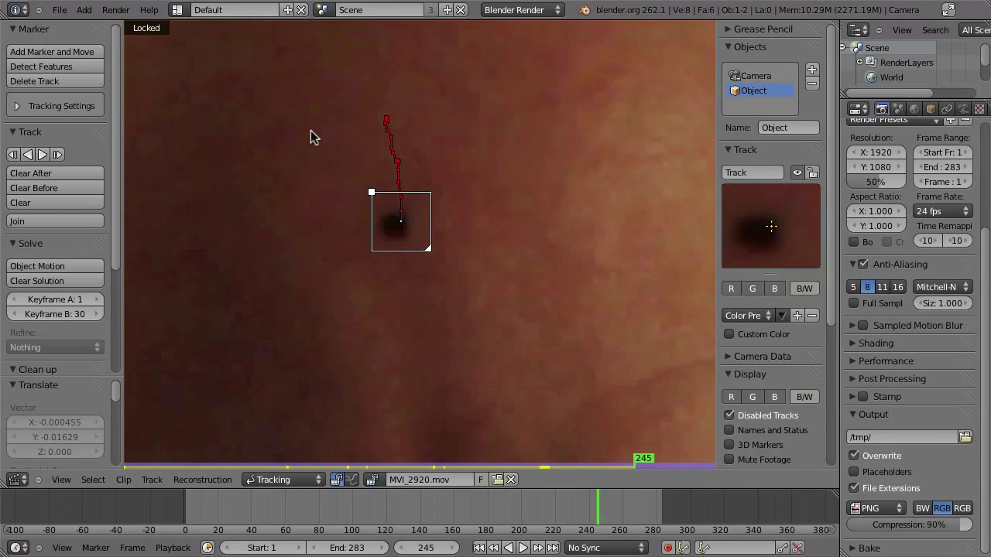
Fine-tune the forehead marker so it is centered on its dot at frame 250
{"action": "key", "text": "g"}
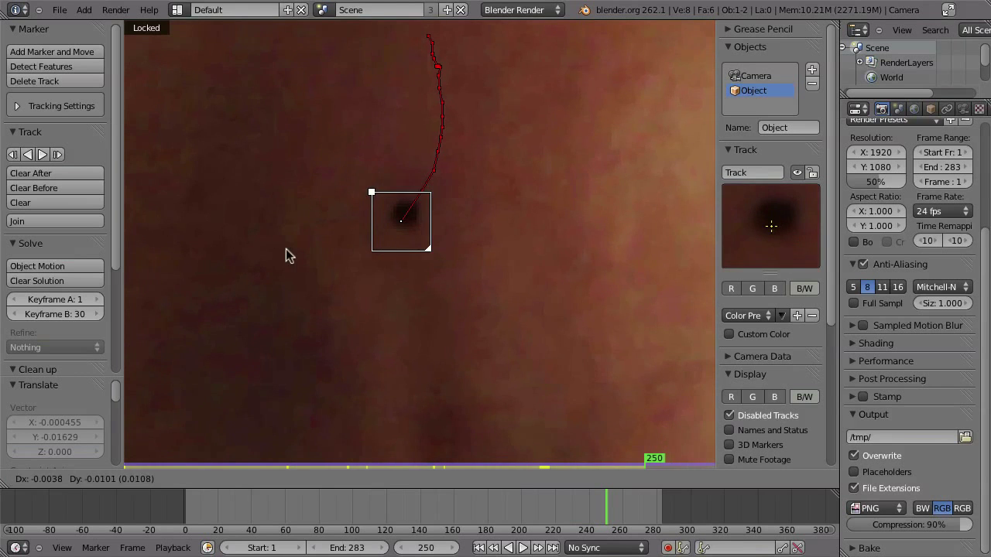
{"action": "left_click", "coordinate": [304, 180]}
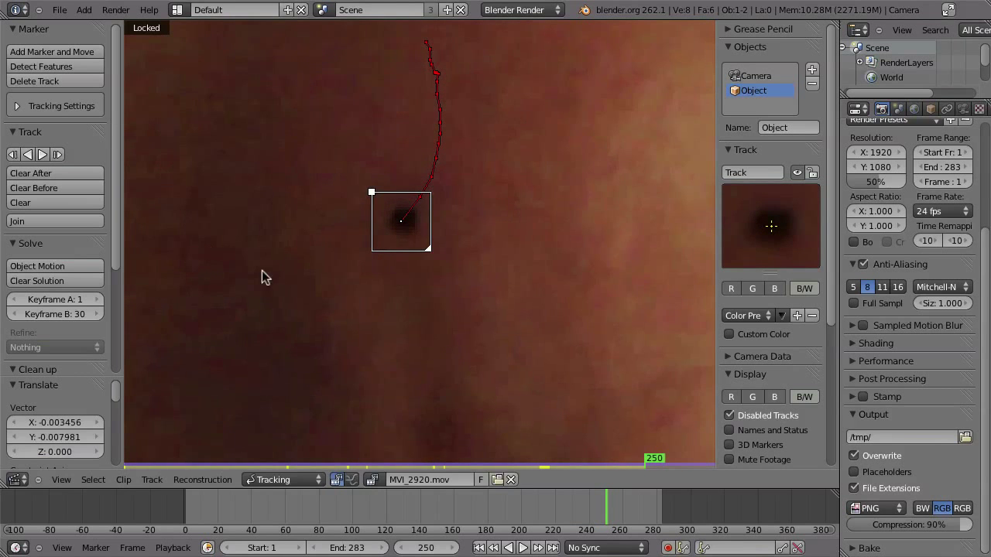
{"action": "key", "text": "g"}
{"action": "left_click", "coordinate": [287, 244]}
{"action": "key", "text": "g"}
{"action": "left_click", "coordinate": [322, 230]}
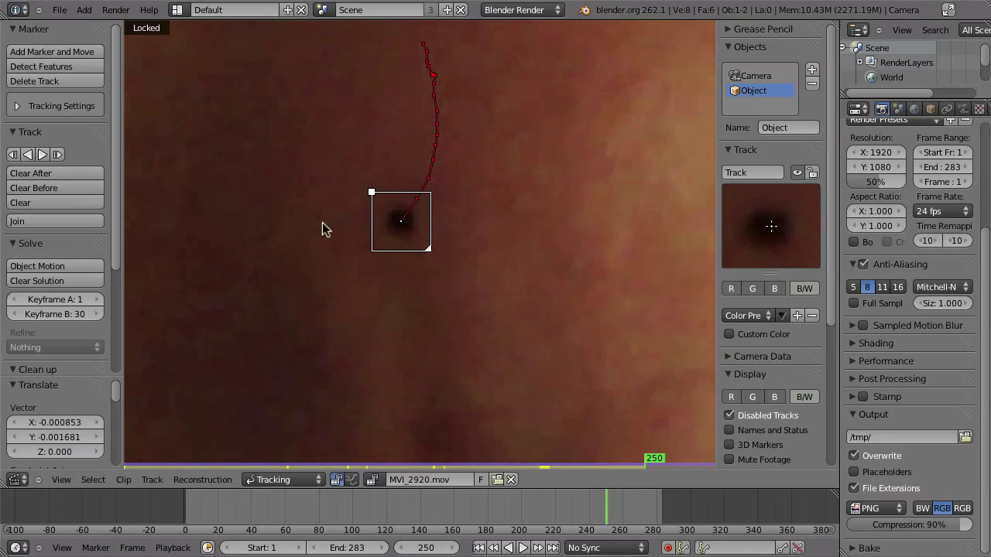
Track the forehead marker frame by frame to frame 271 and move it back onto its dot there
{"action": "key", "text": "alt+Right"}
{"action": "key", "text": "alt+Right"}
{"action": "key", "text": "alt+Right"}
{"action": "key", "text": "alt+Right"}
{"action": "key", "text": "alt+Right"}
{"action": "key", "text": "alt+Right"}
{"action": "key", "text": "alt+Right"}
{"action": "key", "text": "alt+Right"}
{"action": "key", "text": "alt+Right"}
{"action": "key", "text": "alt+Right"}
{"action": "key", "text": "alt+Right"}
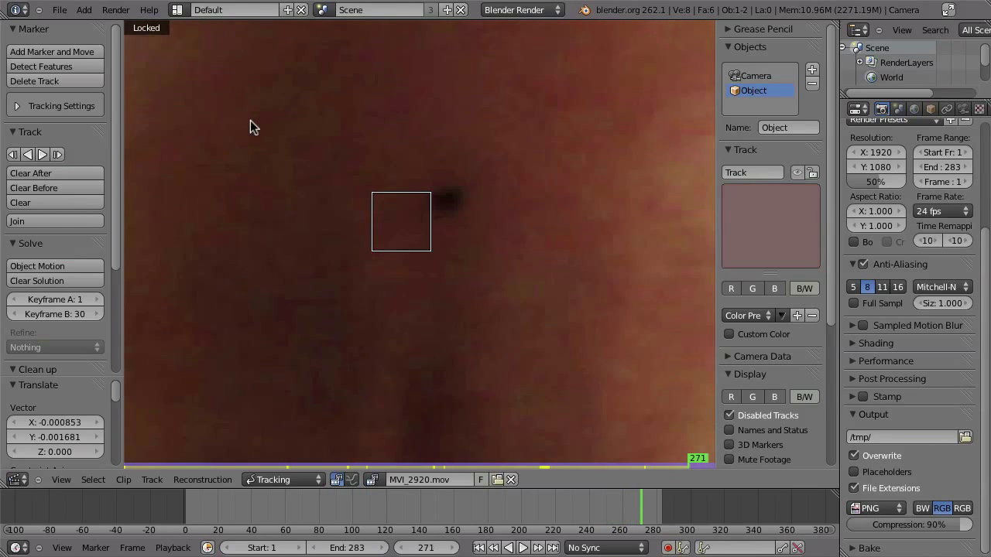
{"action": "key", "text": "g"}
{"action": "left_click", "coordinate": [350, 238]}
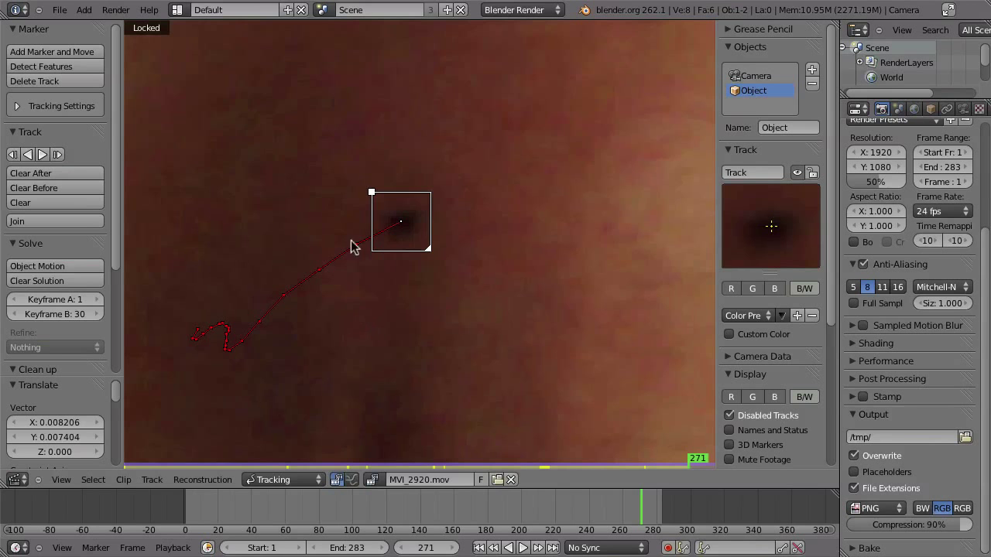
Track the forehead marker one frame at a time, recentering it on its dot at frames 272 and 273
{"action": "key", "text": "alt+Right"}
{"action": "key", "text": "g"}
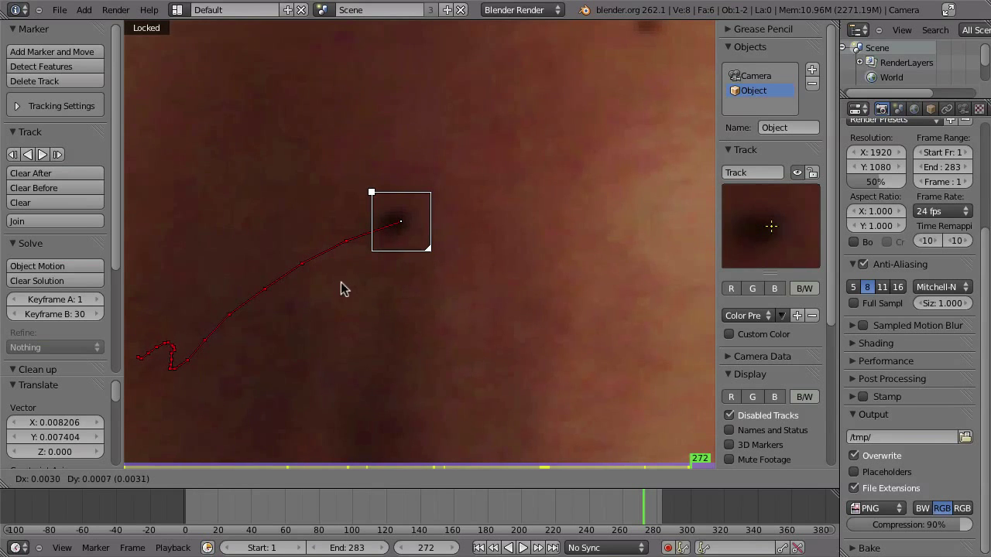
{"action": "left_click", "coordinate": [291, 299]}
{"action": "key", "text": "alt+Right"}
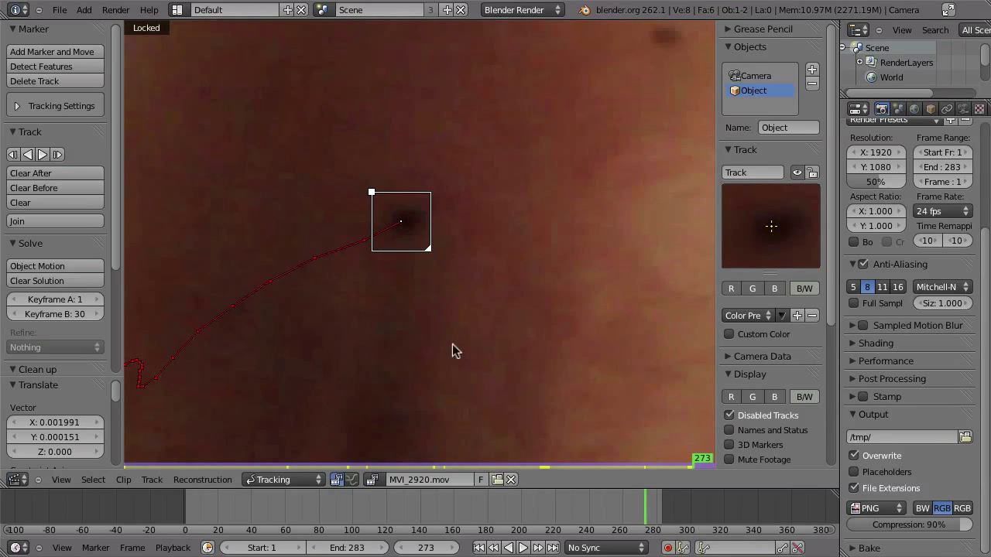
{"action": "key", "text": "g"}
{"action": "left_click", "coordinate": [418, 228]}
Correct the forehead marker's position at frames 274 and 276, and track it forward to the end of the clip
{"action": "key", "text": "alt+Right"}
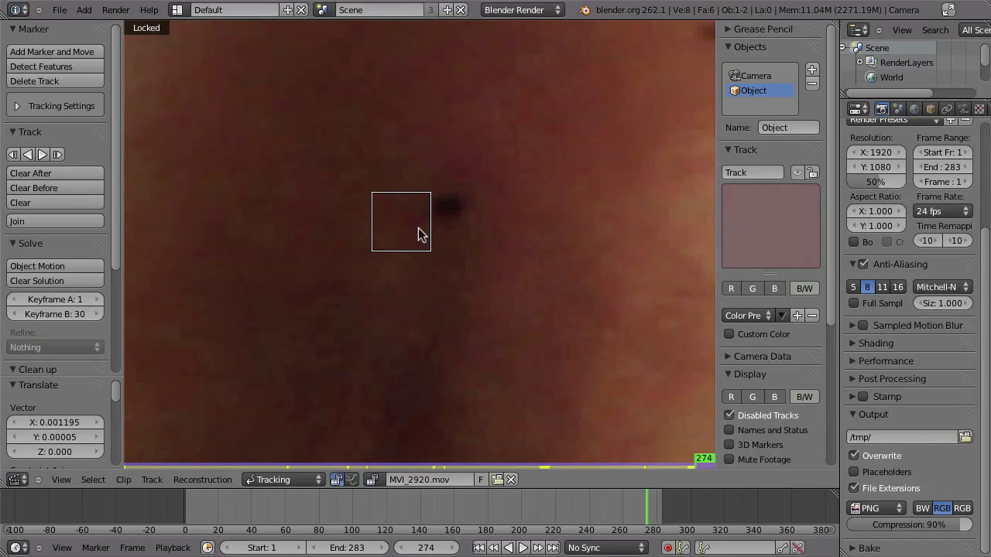
{"action": "key", "text": "g"}
{"action": "left_click", "coordinate": [468, 281]}
{"action": "key", "text": "alt+Right"}
{"action": "key", "text": "alt+Right"}
{"action": "key", "text": "g"}
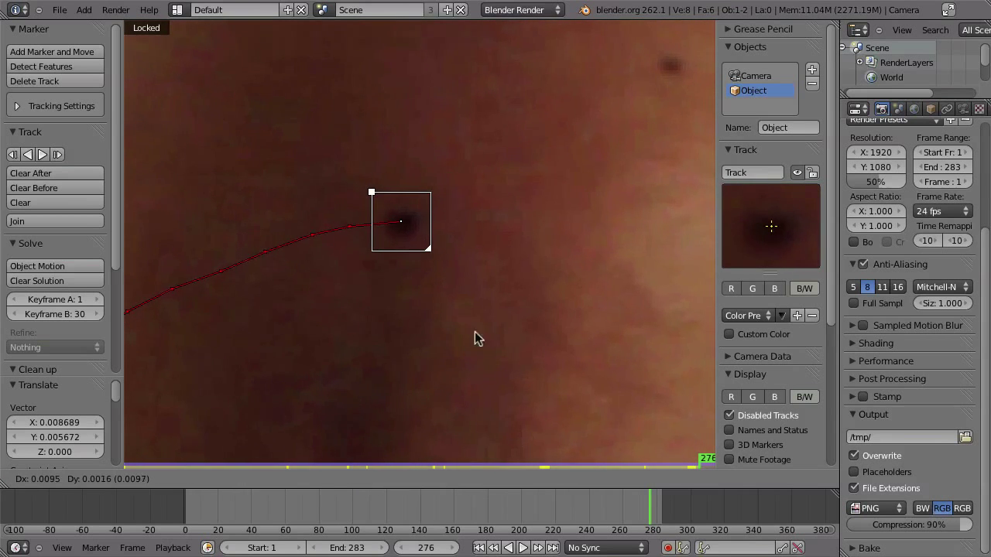
{"action": "left_click", "coordinate": [437, 236]}
{"action": "key", "text": "ctrl+t"}
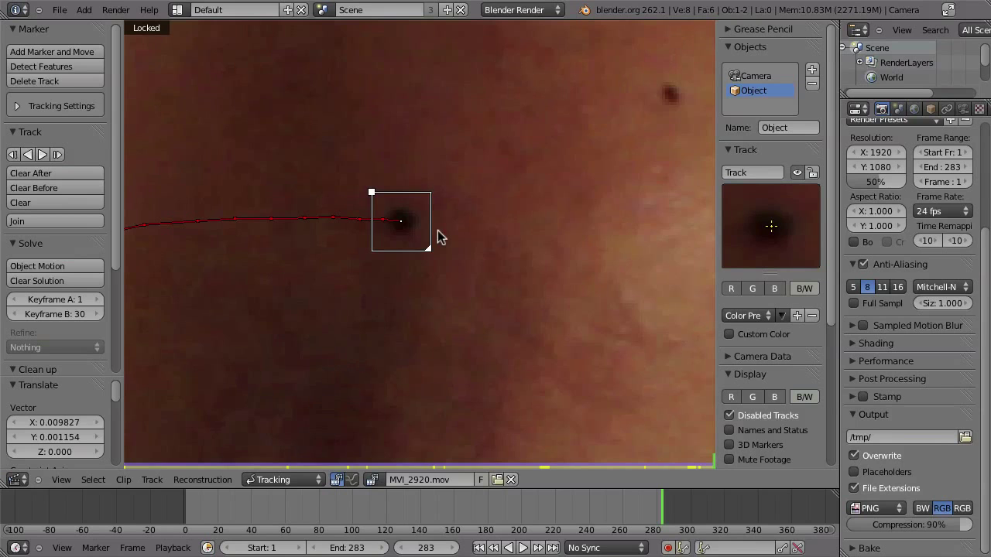
Return to frame 1 and apply the Blurry Footage tracking preset for new markers
{"action": "scroll", "coordinate": [369, 267], "scroll_direction": "down", "scroll_amount": 1}
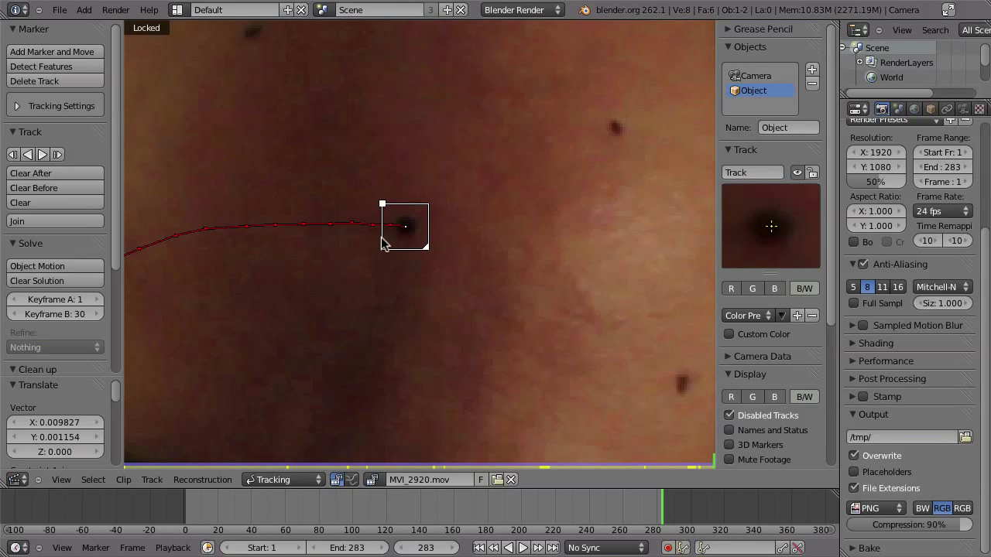
{"action": "scroll", "coordinate": [330, 324], "scroll_direction": "down", "scroll_amount": 4}
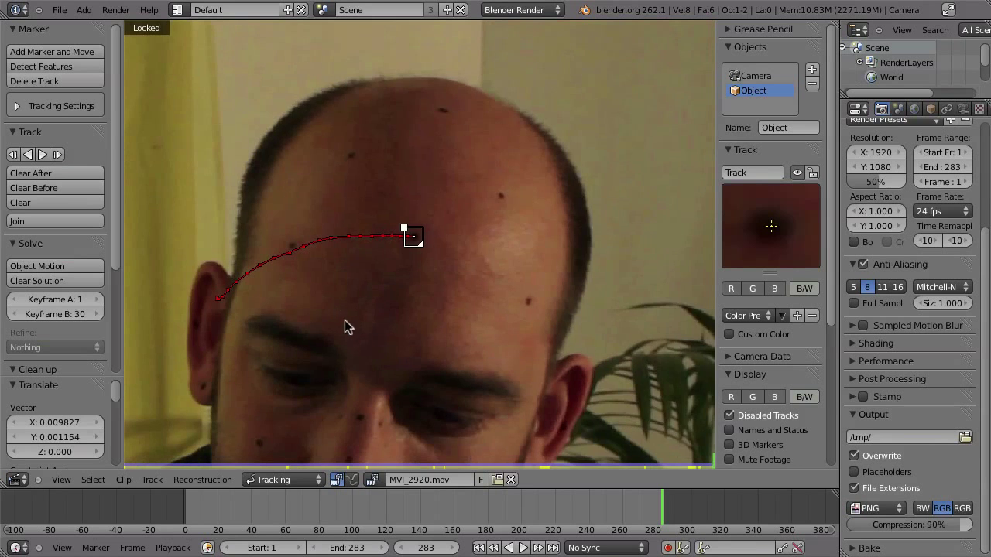
{"action": "middle_click_drag", "start_coordinate": [345, 320], "coordinate": [423, 231]}
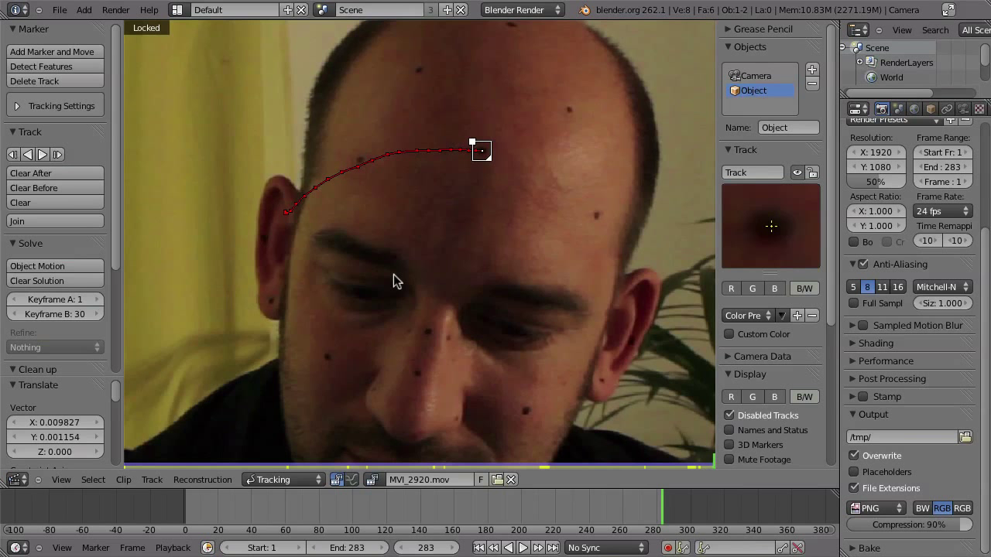
{"action": "key", "text": "shift+Left"}
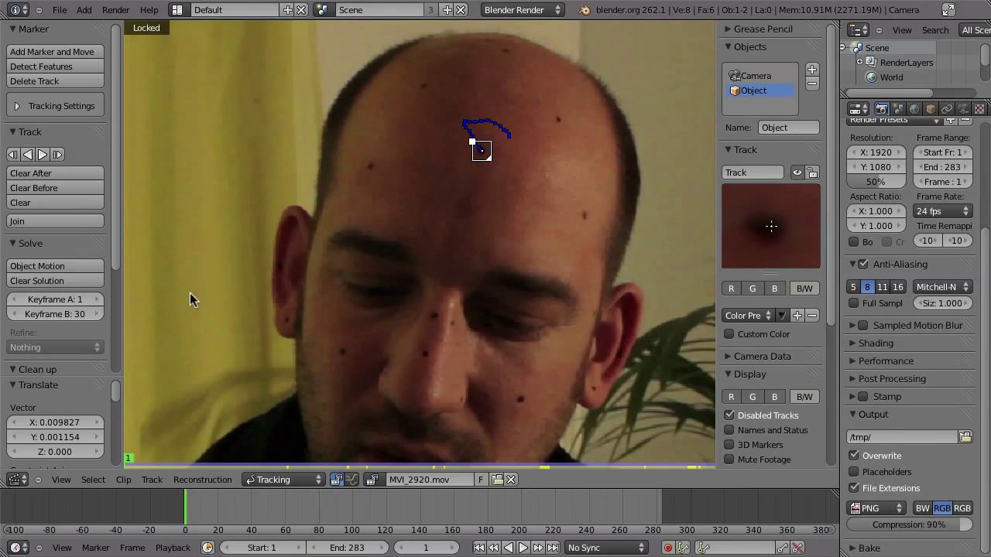
{"action": "left_click", "coordinate": [23, 110]}
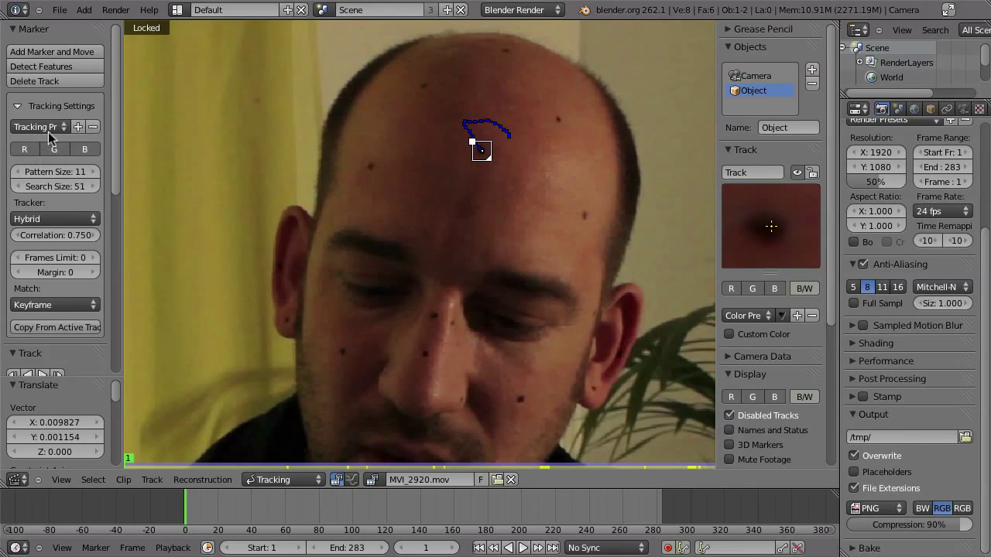
{"action": "left_click", "coordinate": [42, 127]}
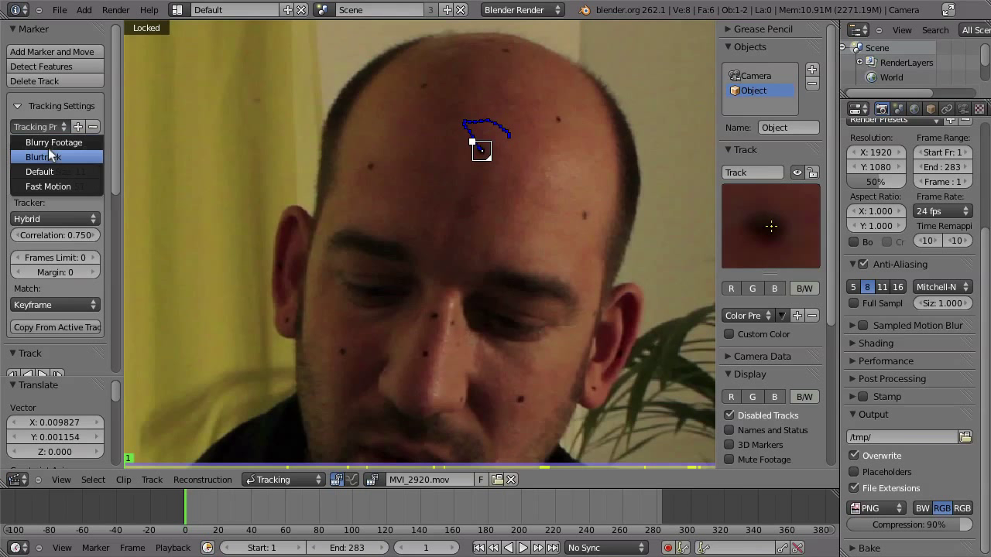
{"action": "left_click", "coordinate": [44, 143]}
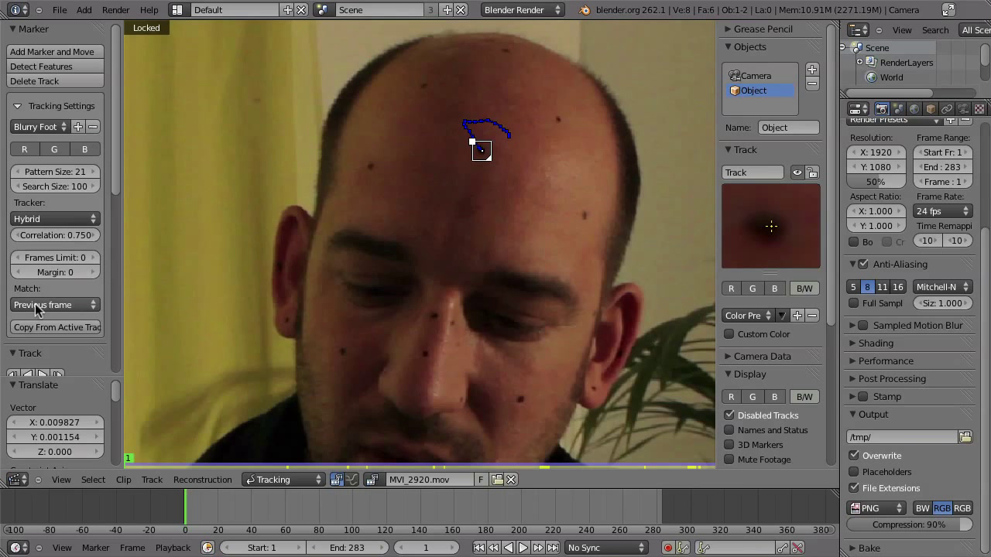
Add a second marker on the upper forehead dot nearer the plant side and track it forward through the clip
{"action": "mouse_move", "coordinate": [478, 262]}
{"action": "middle_mouse_down"}
{"action": "mouse_move", "coordinate": [484, 185]}
{"action": "mouse_move", "coordinate": [480, 278]}
{"action": "middle_mouse_up"}
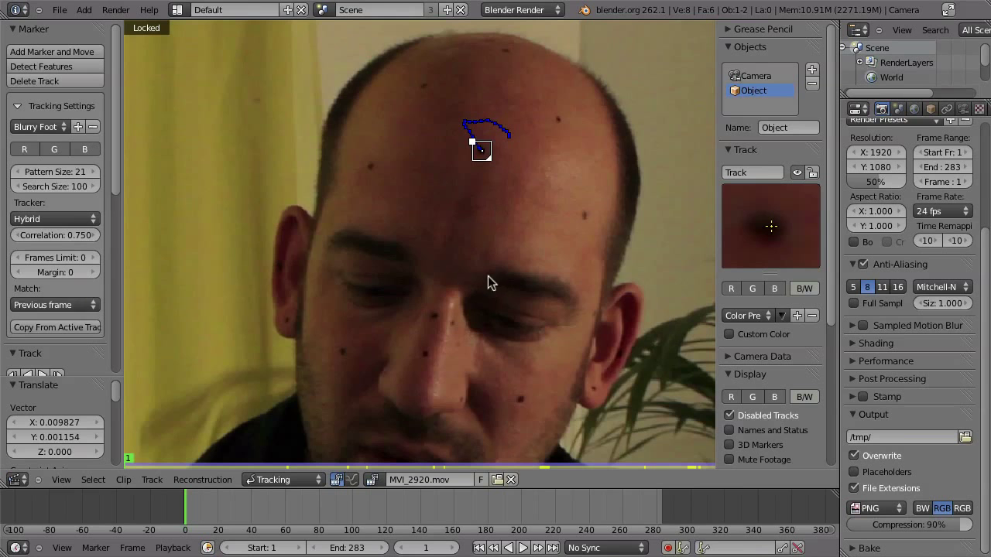
{"action": "left_click", "coordinate": [545, 116], "text": "ctrl"}
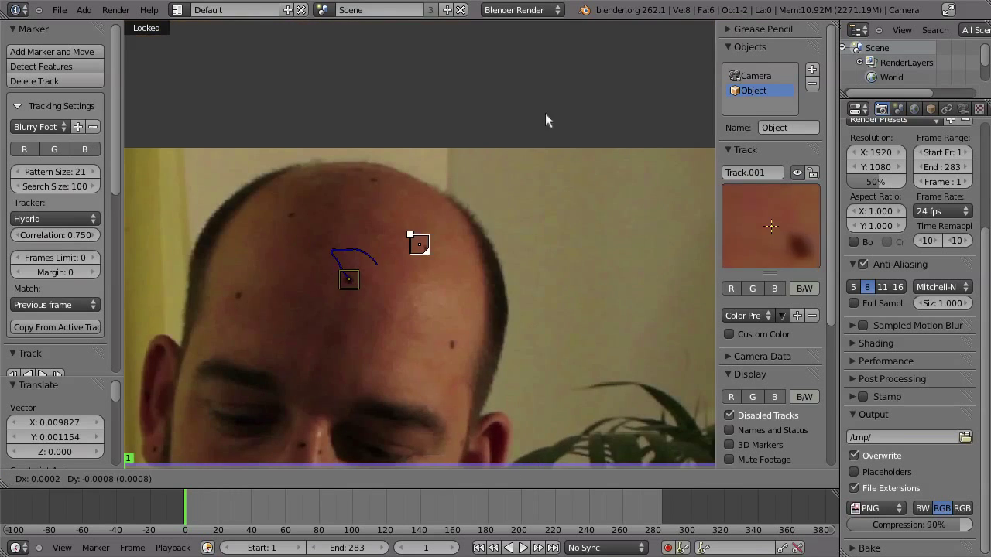
{"action": "scroll", "coordinate": [443, 298], "scroll_direction": "up", "scroll_amount": 3}
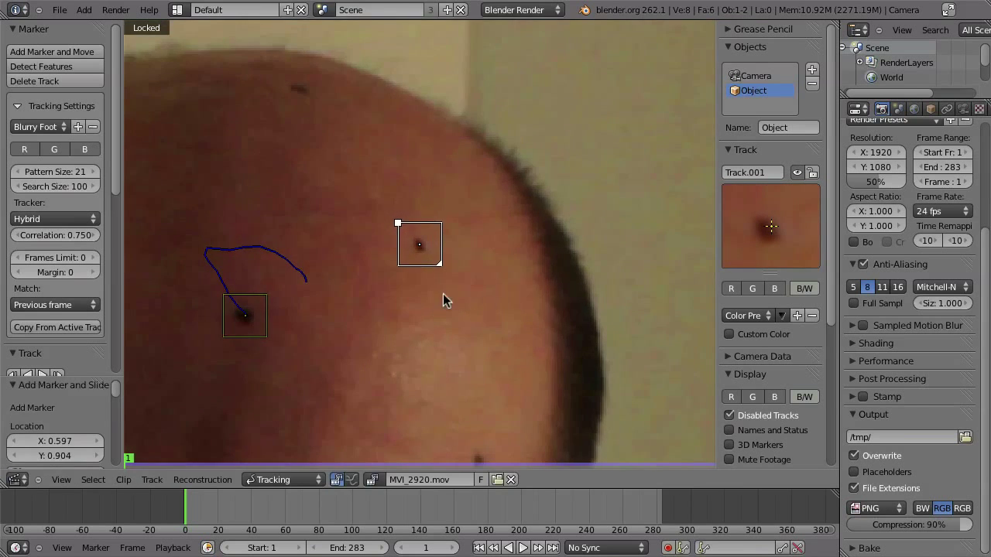
{"action": "key", "text": "ctrl+t"}
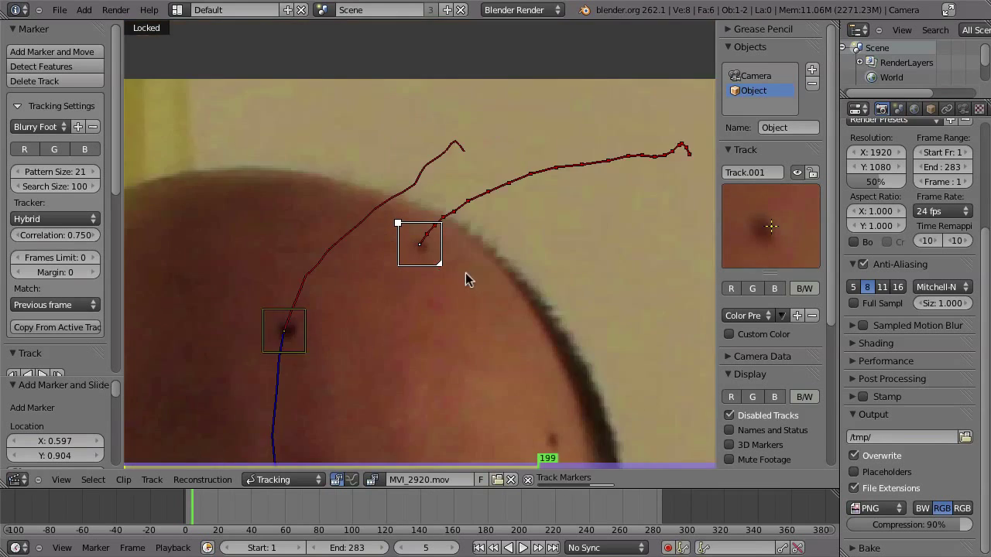
Shrink the second marker slightly at frame 56 and center it on its dot
{"action": "mouse_move", "coordinate": [658, 512]}
{"action": "left_mouse_down"}
{"action": "mouse_move", "coordinate": [277, 528]}
{"action": "mouse_move", "coordinate": [362, 512]}
{"action": "mouse_move", "coordinate": [563, 513]}
{"action": "mouse_move", "coordinate": [309, 513]}
{"action": "mouse_move", "coordinate": [382, 504]}
{"action": "mouse_move", "coordinate": [231, 512]}
{"action": "mouse_move", "coordinate": [278, 512]}
{"action": "left_mouse_up"}
{"action": "scroll", "coordinate": [418, 316], "scroll_direction": "up", "scroll_amount": 3}
{"action": "scroll", "coordinate": [418, 316], "scroll_direction": "up", "scroll_amount": 2}
{"action": "key", "text": "s"}
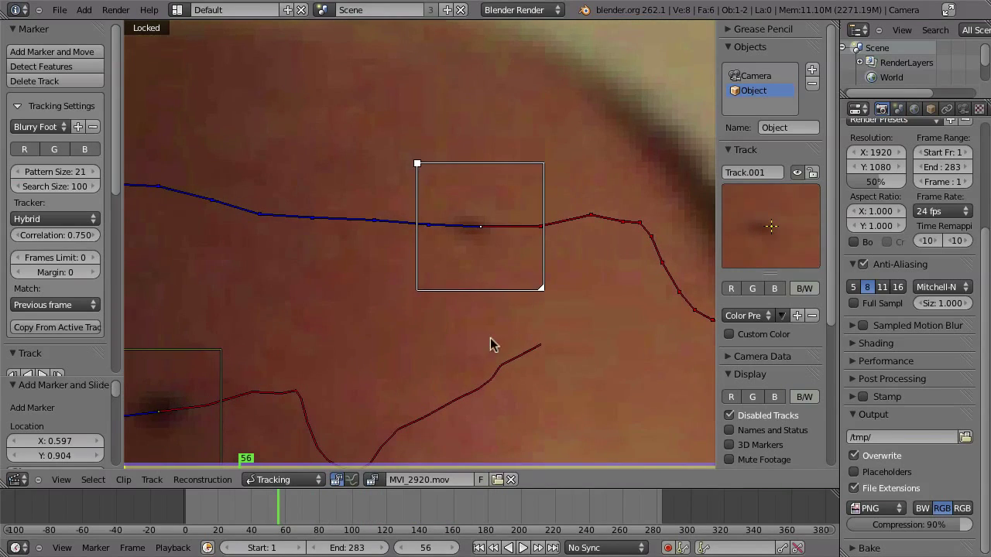
{"action": "left_click", "coordinate": [510, 318]}
{"action": "key", "text": "g"}
{"action": "left_click", "coordinate": [471, 363]}
Advance to frame 60 and shift the second marker back onto its dot
{"action": "key", "text": "Right"}
{"action": "key", "text": "Right"}
{"action": "key", "text": "Right"}
{"action": "key", "text": "Right"}
{"action": "key", "text": "Right"}
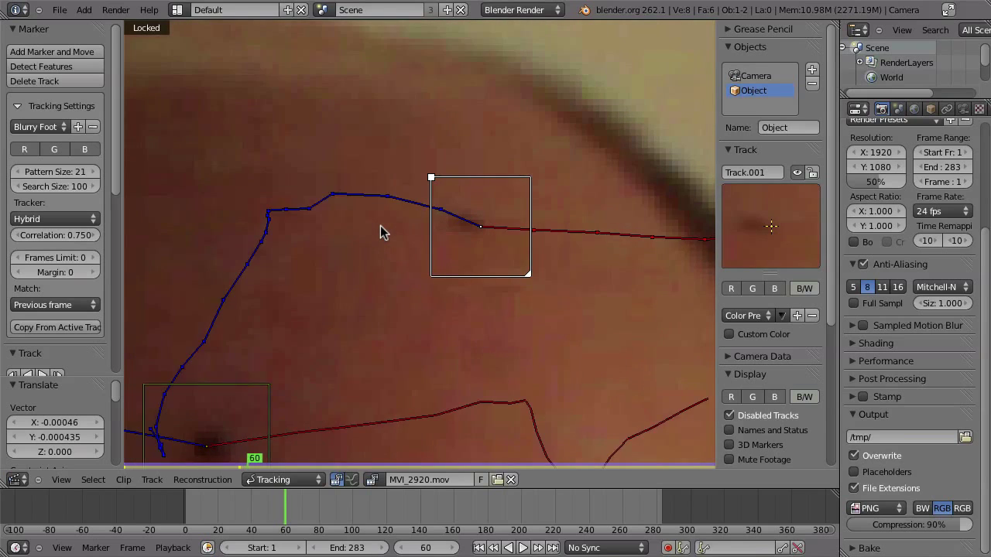
{"action": "key", "text": "g"}
{"action": "left_click", "coordinate": [345, 228]}
Recenter the second marker on its dot at frame 64
{"action": "key", "text": "Right"}
{"action": "key", "text": "Right"}
{"action": "key", "text": "Right"}
{"action": "key", "text": "Right"}
{"action": "key", "text": "Right"}
{"action": "key", "text": "Right"}
{"action": "key", "text": "Right"}
{"action": "key", "text": "Right"}
{"action": "key", "text": "Right"}
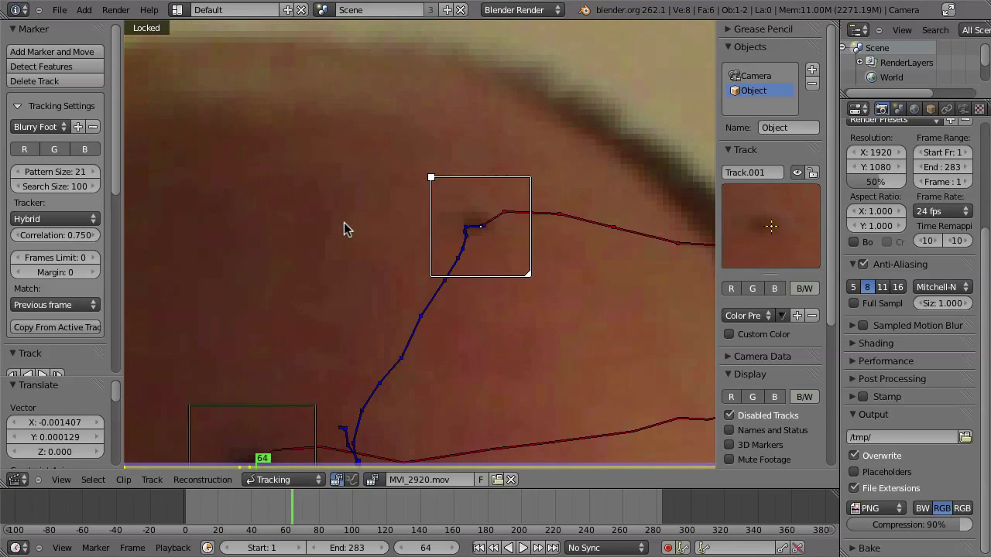
{"action": "key", "text": "g"}
{"action": "left_click", "coordinate": [524, 234]}
Check the second marker frame by frame up to frame 77 and realign it with its dot there
{"action": "key", "text": "Right"}
{"action": "key", "text": "Right"}
{"action": "key", "text": "Right"}
{"action": "key", "text": "Right"}
{"action": "key", "text": "Right"}
{"action": "key", "text": "Right"}
{"action": "key", "text": "Right"}
{"action": "key", "text": "Right"}
{"action": "key", "text": "Right"}
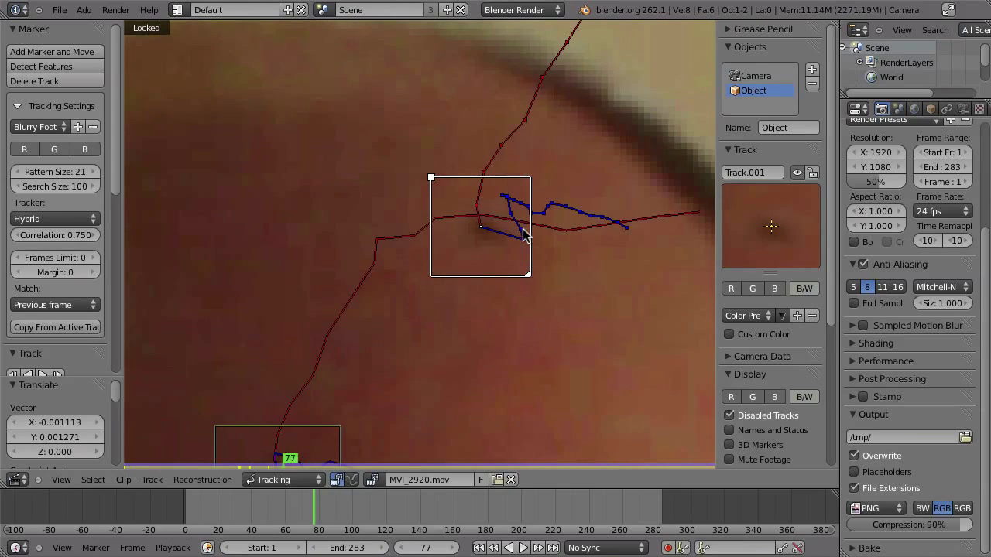
{"action": "key", "text": "g"}
{"action": "left_click", "coordinate": [260, 198]}
Step through the second marker's track to frame 111 and nudge the marker onto its dot
{"action": "key", "text": "Right"}
{"action": "key", "text": "Right"}
{"action": "key", "text": "Right"}
{"action": "key", "text": "Right"}
{"action": "key", "text": "Right"}
{"action": "key", "text": "Right"}
{"action": "key", "text": "Right"}
{"action": "key", "text": "Right"}
{"action": "key", "text": "Right"}
{"action": "key", "text": "Right"}
{"action": "key", "text": "Right"}
{"action": "key", "text": "Right"}
{"action": "key", "text": "Right"}
{"action": "key", "text": "Right"}
{"action": "key", "text": "Right"}
{"action": "key", "text": "Right"}
{"action": "key", "text": "Right"}
{"action": "key", "text": "Right"}
{"action": "key", "text": "Right"}
{"action": "key", "text": "Right"}
{"action": "key", "text": "Right"}
{"action": "key", "text": "Right"}
{"action": "key", "text": "Right"}
{"action": "key", "text": "Right"}
{"action": "key", "text": "Right"}
{"action": "key", "text": "Right"}
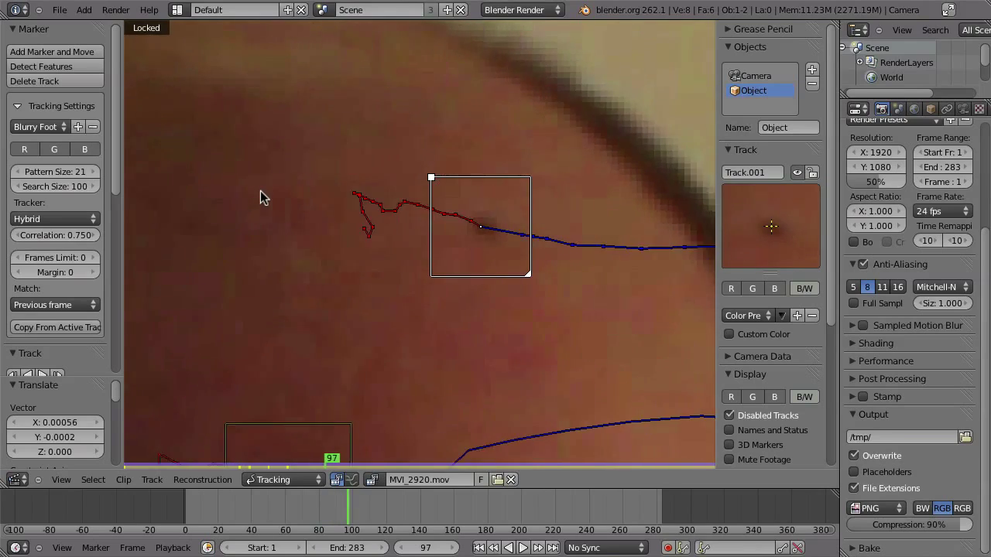
{"action": "key", "text": "Right"}
{"action": "key", "text": "Right"}
{"action": "key", "text": "g"}
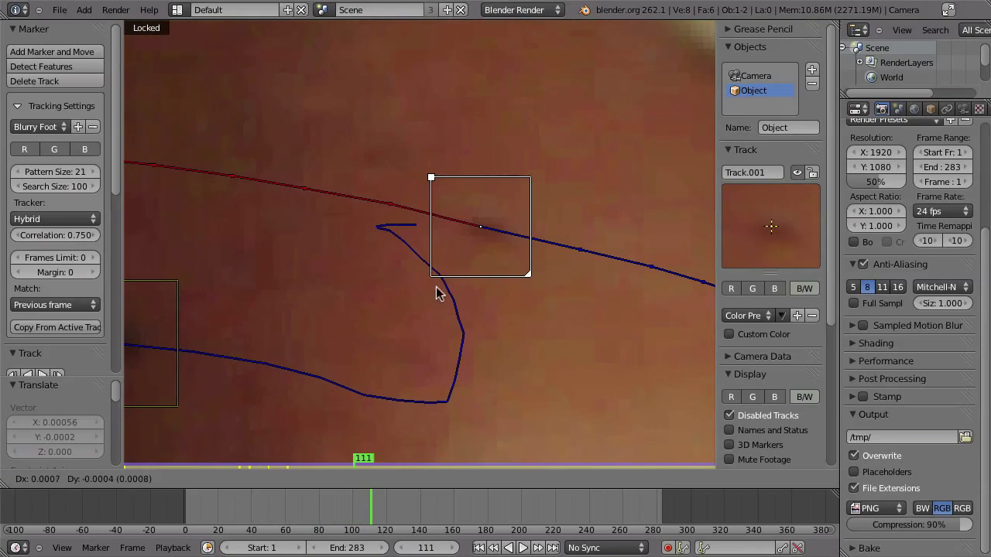
{"action": "left_click", "coordinate": [415, 252]}
Continue to frame 117 and adjust the second marker so it sits on its dot
{"action": "key", "text": "Right"}
{"action": "key", "text": "Right"}
{"action": "key", "text": "Right"}
{"action": "key", "text": "Right"}
{"action": "key", "text": "Right"}
{"action": "key", "text": "Right"}
{"action": "key", "text": "Right"}
{"action": "key", "text": "Right"}
{"action": "key", "text": "Right"}
{"action": "key", "text": "Right"}
{"action": "key", "text": "Right"}
{"action": "key", "text": "Right"}
{"action": "key", "text": "Right"}
{"action": "key", "text": "Right"}
{"action": "key", "text": "Right"}
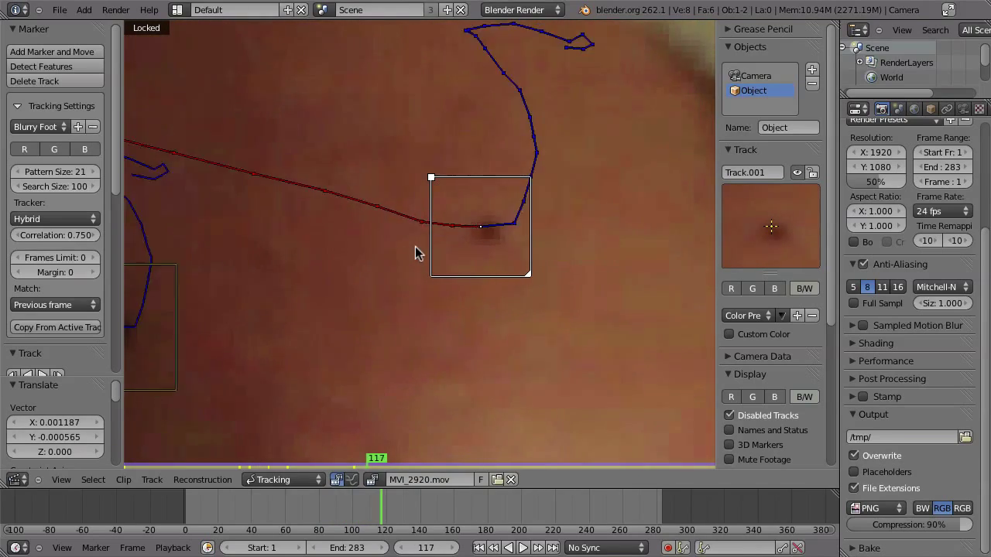
{"action": "key", "text": "g"}
{"action": "left_click", "coordinate": [476, 272]}
Step back and forth around frames 117 to 121 and refine the second marker's path to follow its dot
{"action": "key", "text": "Left"}
{"action": "key", "text": "Left"}
{"action": "key", "text": "Left"}
{"action": "key", "text": "Left"}
{"action": "key", "text": "Left"}
{"action": "key", "text": "Left"}
{"action": "key", "text": "Left"}
{"action": "key", "text": "Left"}
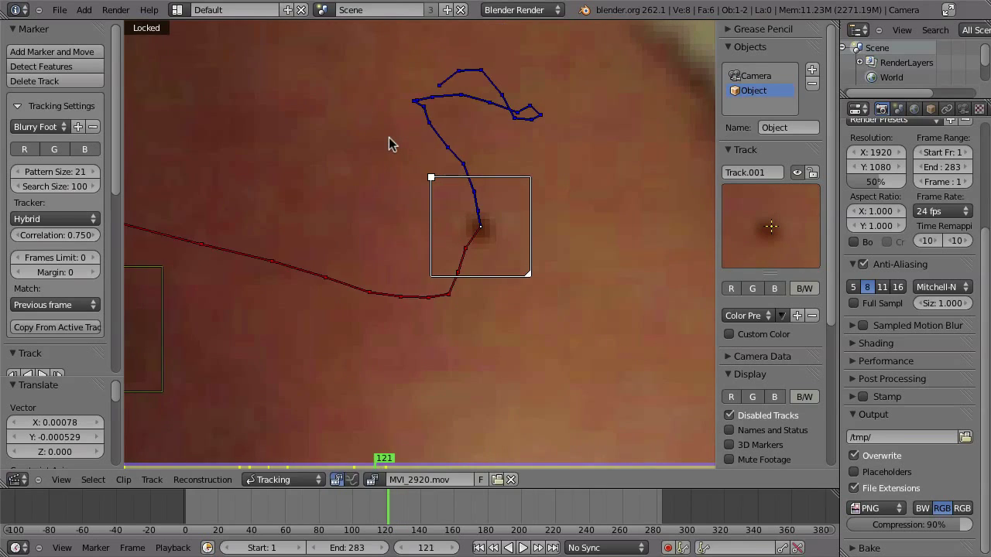
{"action": "key", "text": "Right"}
{"action": "key", "text": "Right"}
{"action": "key", "text": "Right"}
{"action": "key", "text": "Right"}
{"action": "key", "text": "Right"}
{"action": "key", "text": "Right"}
{"action": "key", "text": "Right"}
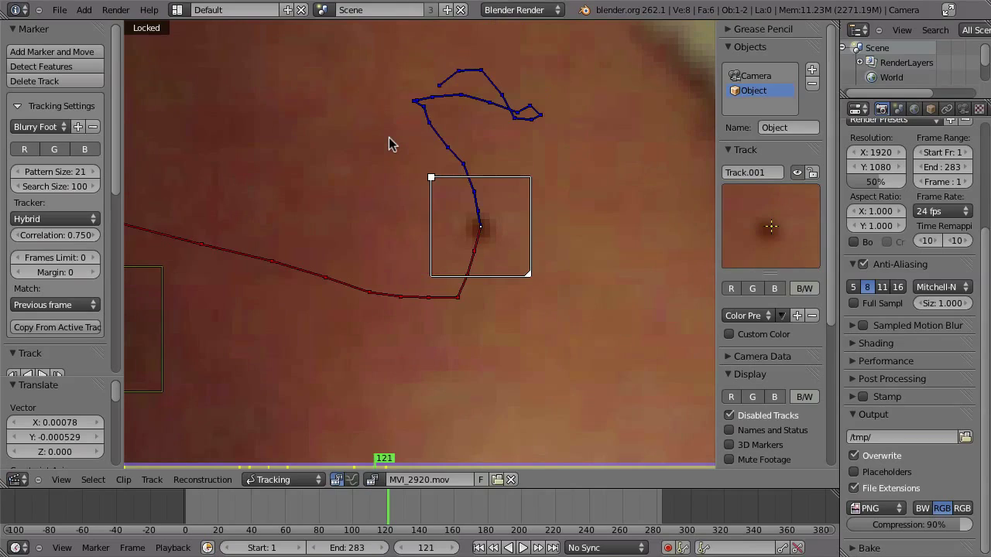
Step through the second marker's track to frame 161 and realign the marker with its dot there
{"action": "key", "text": "Right"}
{"action": "key", "text": "Right"}
{"action": "key", "text": "Right"}
{"action": "key", "text": "Right"}
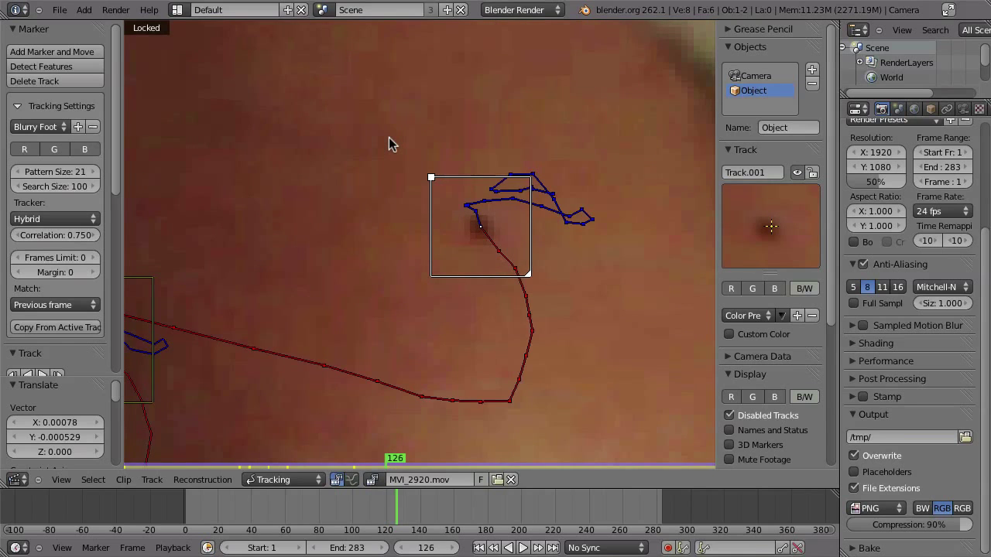
{"action": "key", "text": "Right"}
{"action": "key", "text": "Right"}
{"action": "key", "text": "Right"}
{"action": "key", "text": "Right"}
{"action": "key", "text": "Right"}
{"action": "key", "text": "Right"}
{"action": "key", "text": "Right"}
{"action": "key", "text": "Right"}
{"action": "key", "text": "Right"}
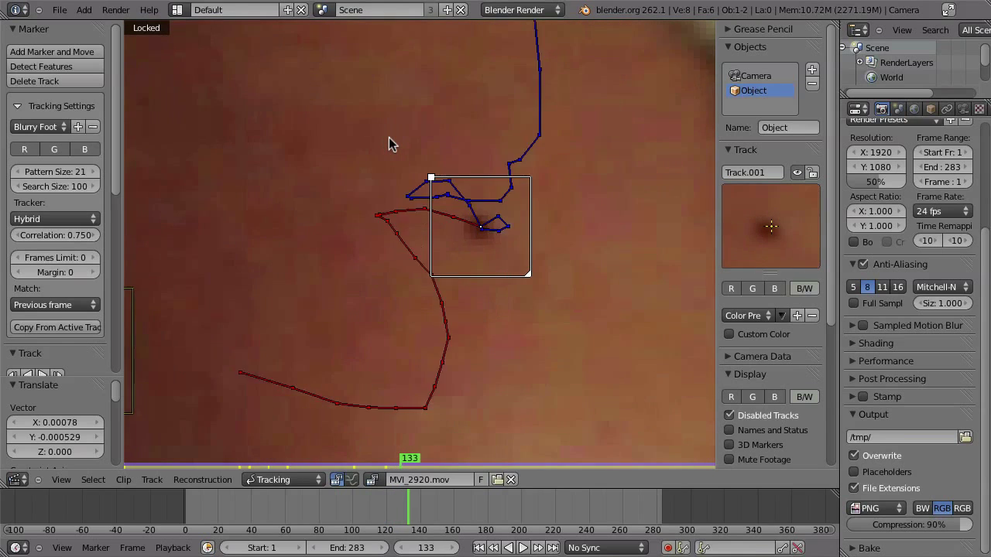
{"action": "key", "text": "Right"}
{"action": "key", "text": "Right"}
{"action": "key", "text": "Right"}
{"action": "key", "text": "Right"}
{"action": "key", "text": "Right"}
{"action": "key", "text": "Right"}
{"action": "key", "text": "Right"}
{"action": "key", "text": "Right"}
{"action": "key", "text": "Right"}
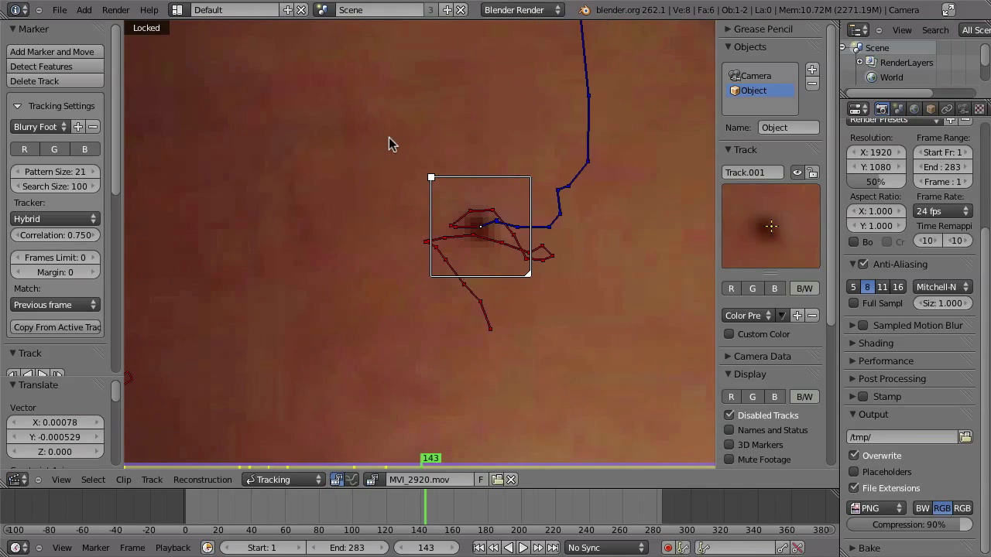
{"action": "key", "text": "Right"}
{"action": "key", "text": "Right"}
{"action": "key", "text": "Right"}
{"action": "key", "text": "Right"}
{"action": "key", "text": "Right"}
{"action": "key", "text": "Right"}
{"action": "key", "text": "Right"}
{"action": "key", "text": "Right"}
{"action": "key", "text": "Right"}
{"action": "key", "text": "Right"}
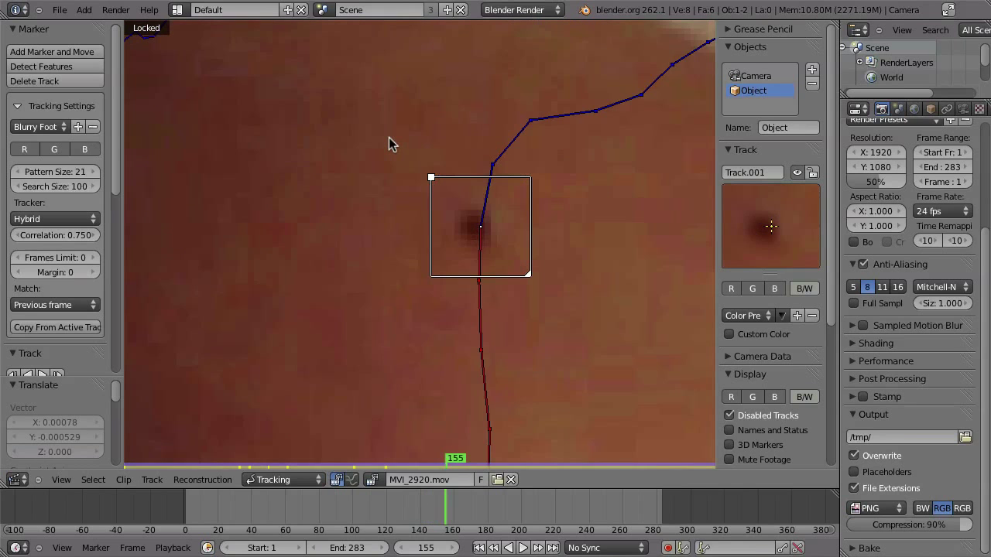
{"action": "key", "text": "Right"}
{"action": "key", "text": "Right"}
{"action": "key", "text": "Right"}
{"action": "key", "text": "Right"}
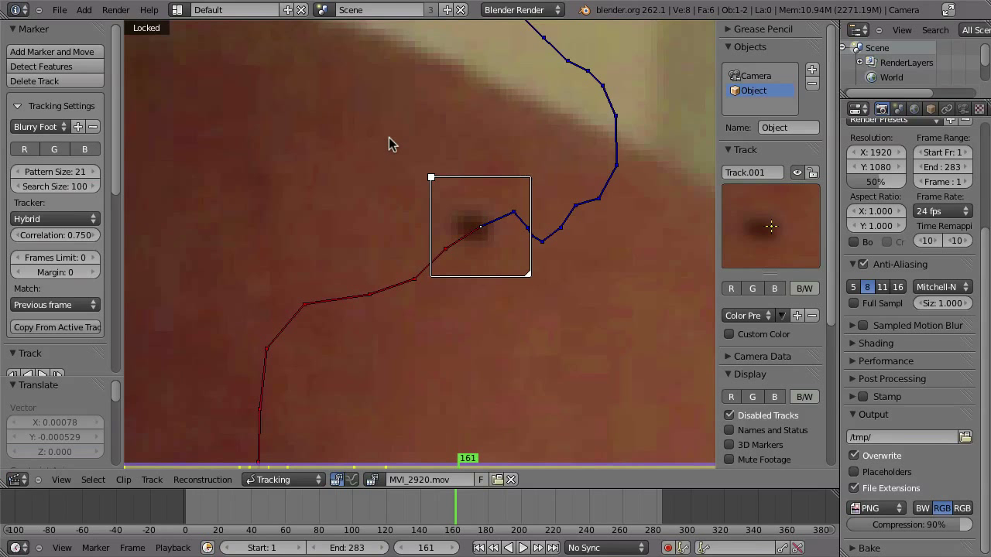
{"action": "key", "text": "g"}
{"action": "left_click", "coordinate": [375, 277]}
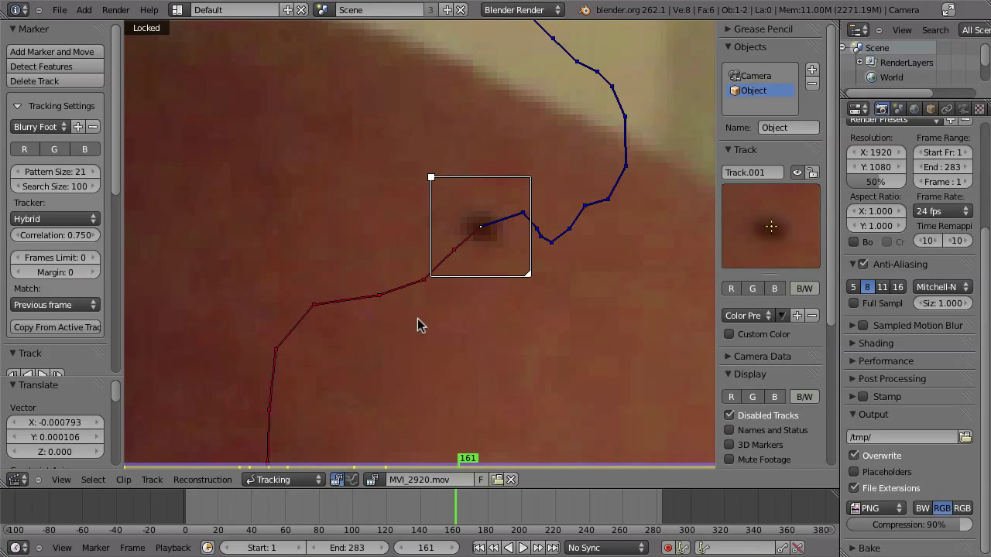
Compare the second marker's position against its dot back and forth across frames 157 to 162
{"action": "key", "text": "Left"}
{"action": "key", "text": "Right"}
{"action": "key", "text": "Left"}
{"action": "key", "text": "Right"}
{"action": "key", "text": "Left"}
{"action": "key", "text": "Right"}
{"action": "key", "text": "Right"}
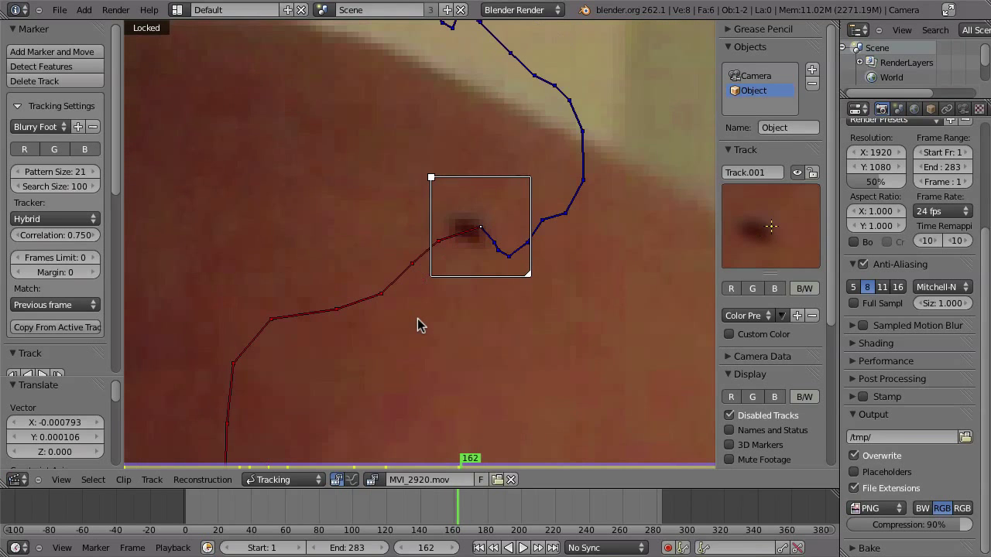
{"action": "key", "text": "Left"}
{"action": "key", "text": "Left"}
{"action": "key", "text": "Left"}
{"action": "key", "text": "Right"}
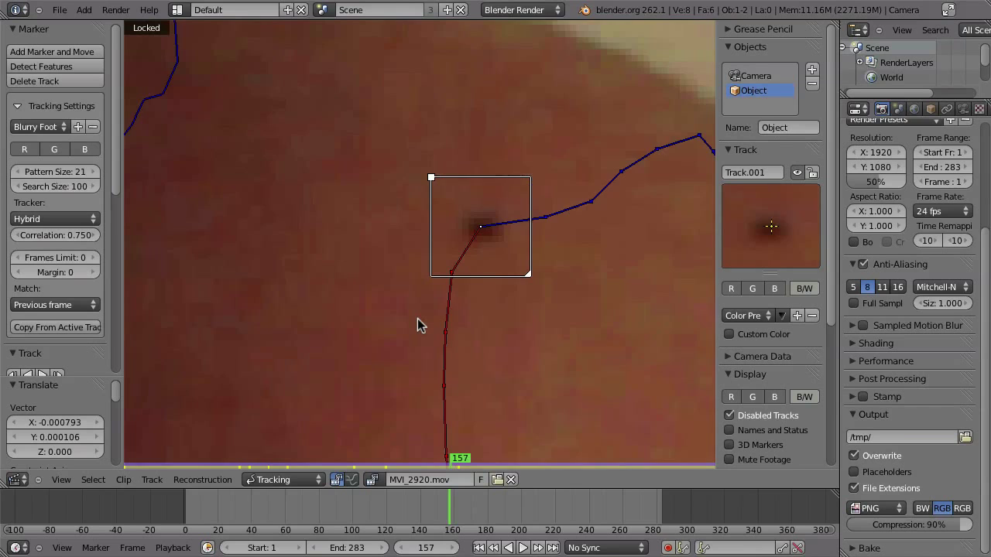
{"action": "key", "text": "Left"}
{"action": "key", "text": "Right"}
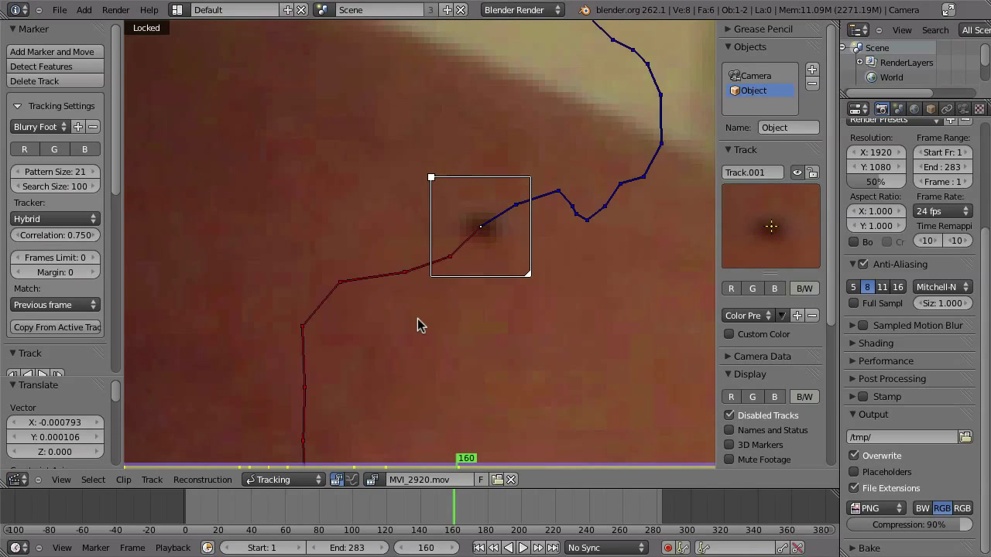
{"action": "key", "text": "Right"}
{"action": "key", "text": "Right"}
{"action": "key", "text": "Left"}
Continue through the second marker's track to frame 192 and move the marker onto its dot
{"action": "key", "text": "Right"}
{"action": "key", "text": "Right"}
{"action": "key", "text": "Right"}
{"action": "key", "text": "Right"}
{"action": "key", "text": "Right"}
{"action": "key", "text": "Right"}
{"action": "key", "text": "Right"}
{"action": "key", "text": "Right"}
{"action": "key", "text": "Right"}
{"action": "key", "text": "Right"}
{"action": "key", "text": "Right"}
{"action": "key", "text": "Right"}
{"action": "key", "text": "Right"}
{"action": "key", "text": "Right"}
{"action": "key", "text": "Right"}
{"action": "key", "text": "Right"}
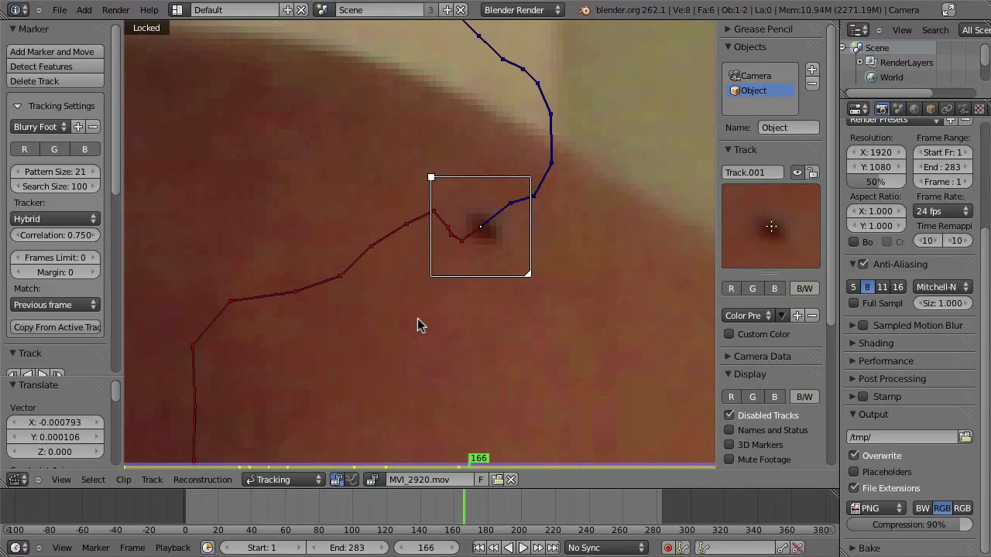
{"action": "key", "text": "Right"}
{"action": "key", "text": "Right"}
{"action": "key", "text": "Right"}
{"action": "key", "text": "Right"}
{"action": "key", "text": "Right"}
{"action": "key", "text": "Right"}
{"action": "key", "text": "Right"}
{"action": "key", "text": "Right"}
{"action": "key", "text": "Right"}
{"action": "key", "text": "Right"}
{"action": "key", "text": "Right"}
{"action": "key", "text": "Right"}
{"action": "key", "text": "Right"}
{"action": "key", "text": "Right"}
{"action": "key", "text": "Right"}
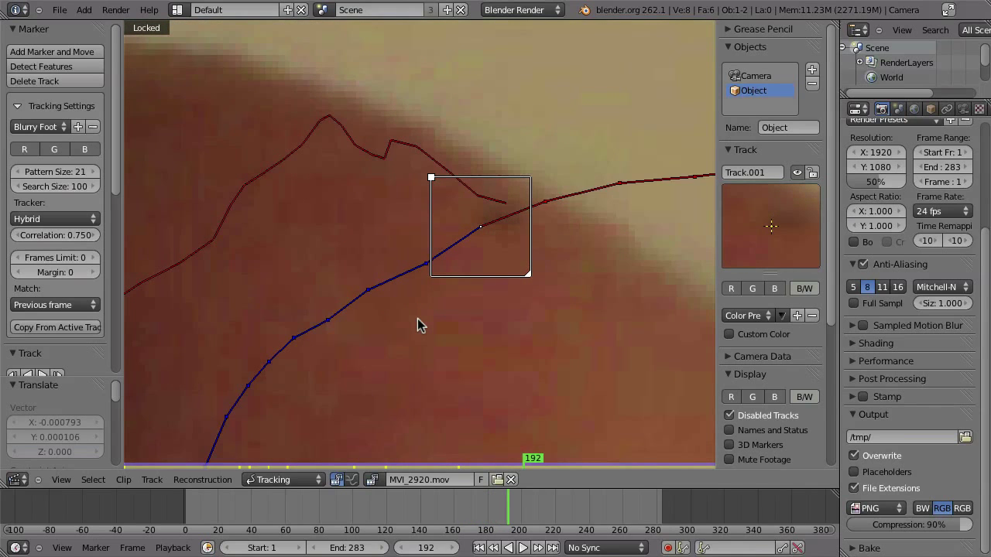
{"action": "key", "text": "g"}
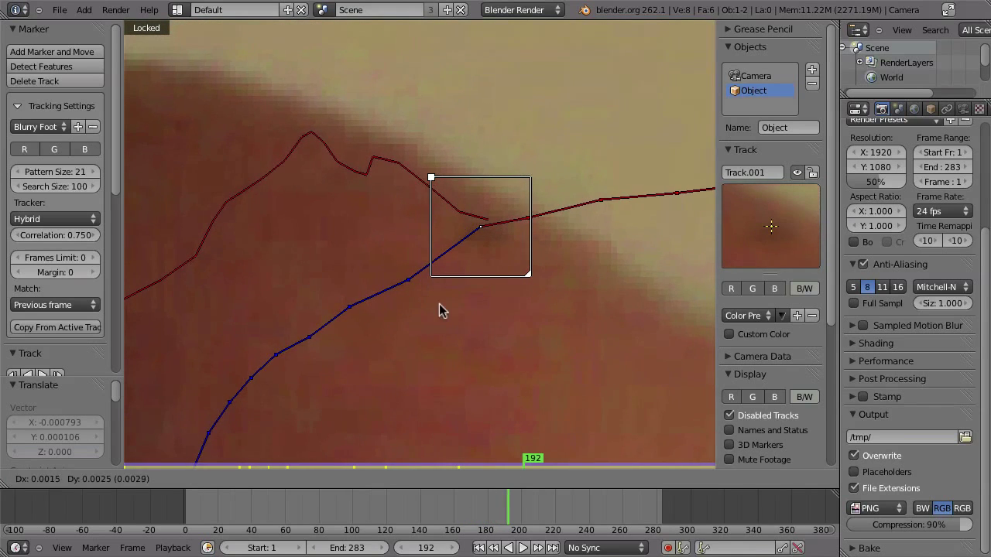
{"action": "left_click", "coordinate": [450, 292]}
Go back to frame 190, realign the second marker with its dot, and check it through frame 192
{"action": "key", "text": "Left"}
{"action": "key", "text": "Left"}
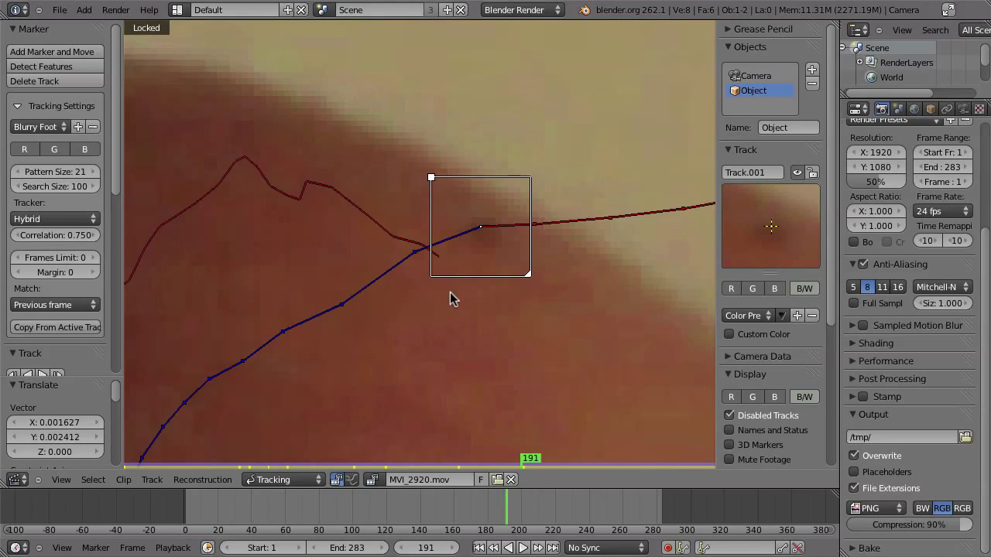
{"action": "key", "text": "g"}
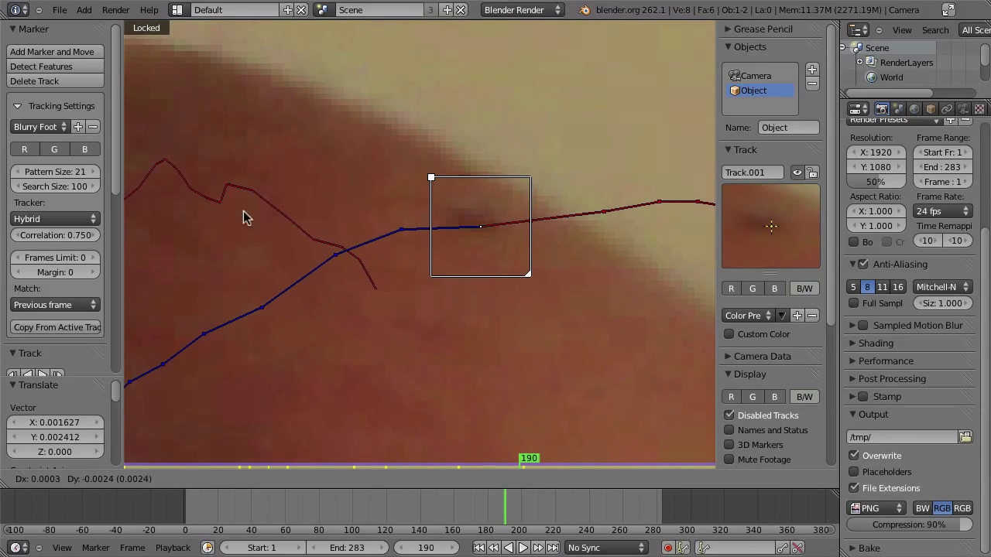
{"action": "left_click", "coordinate": [241, 208]}
{"action": "key", "text": "Right"}
{"action": "key", "text": "Right"}
{"action": "key", "text": "Right"}
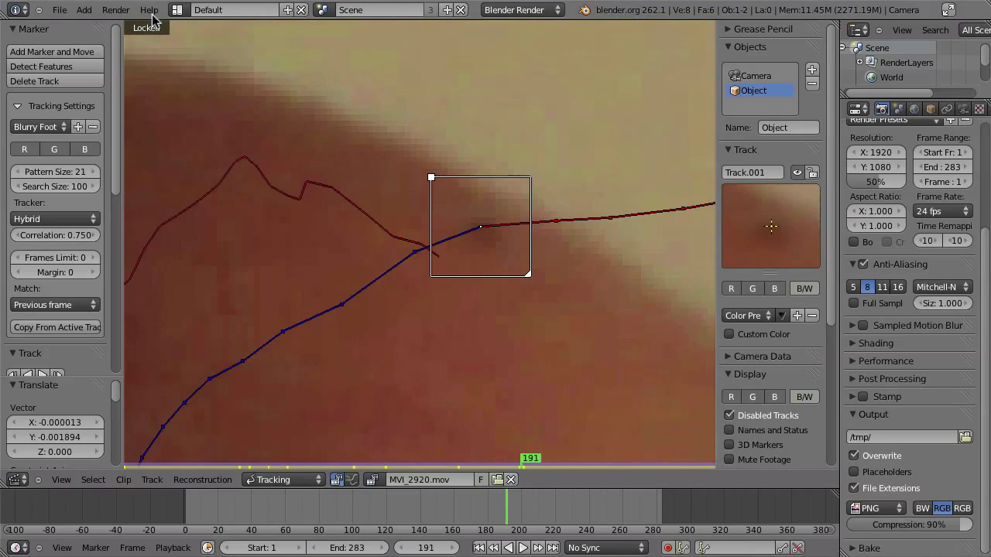
{"action": "key", "text": "Left"}
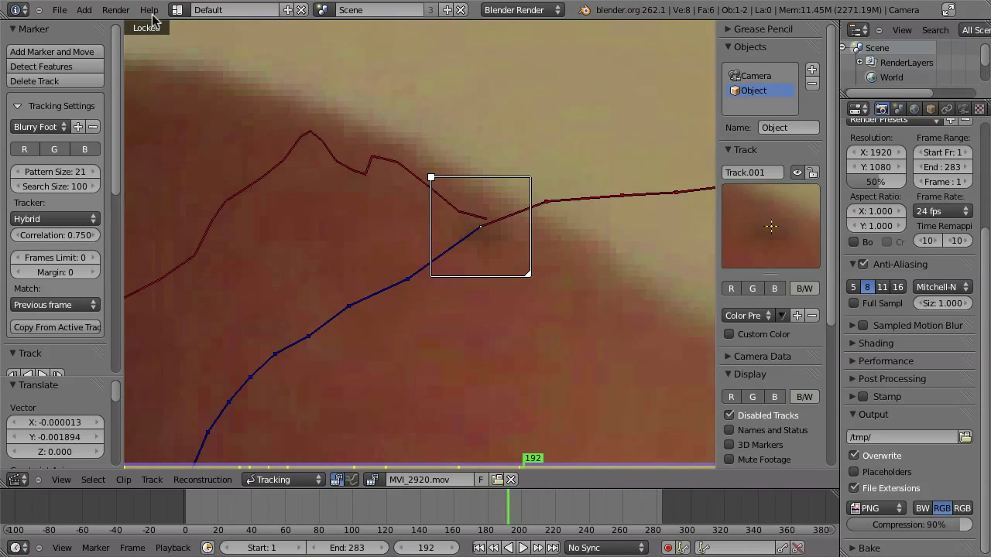
Advance past frame 195 and correct the second marker's position on its dot up to frame 197
{"action": "key", "text": "Right"}
{"action": "key", "text": "Right"}
{"action": "key", "text": "Right"}
{"action": "key", "text": "Right"}
{"action": "key", "text": "Right"}
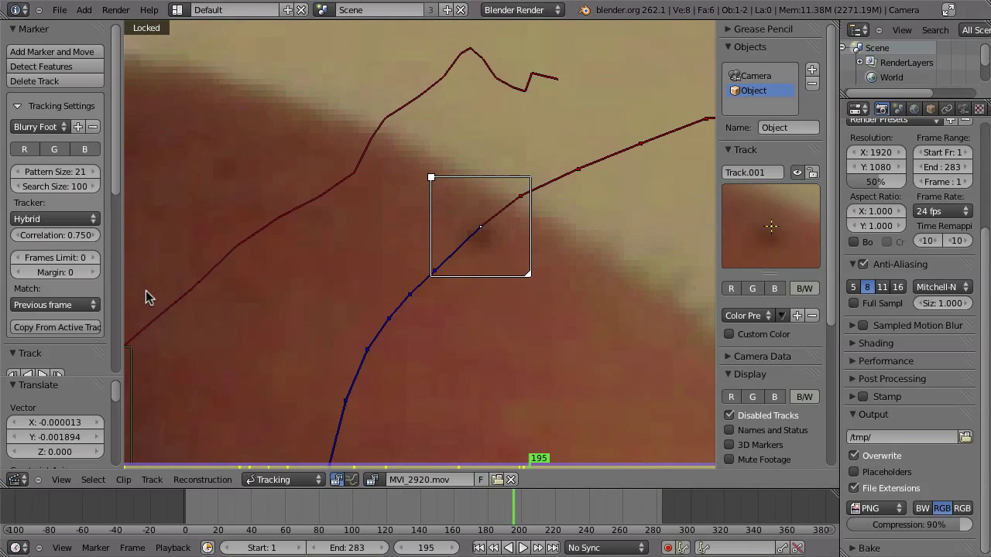
{"action": "key", "text": "g"}
{"action": "left_click", "coordinate": [463, 257]}
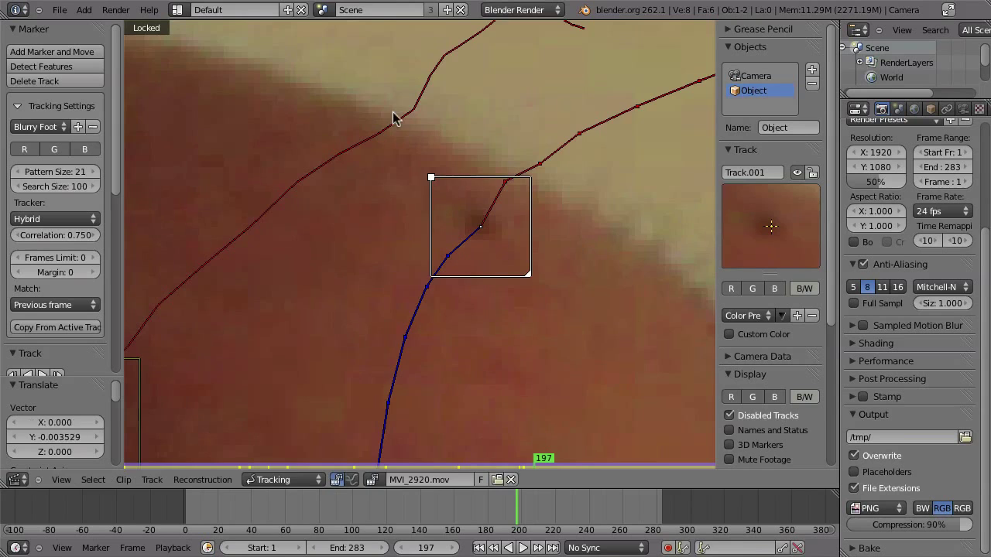
Follow the second marker's track to frame 206 and nudge the marker onto its dot
{"action": "key", "text": "Right"}
{"action": "key", "text": "Right"}
{"action": "key", "text": "Right"}
{"action": "key", "text": "Right"}
{"action": "key", "text": "Right"}
{"action": "key", "text": "Right"}
{"action": "key", "text": "Right"}
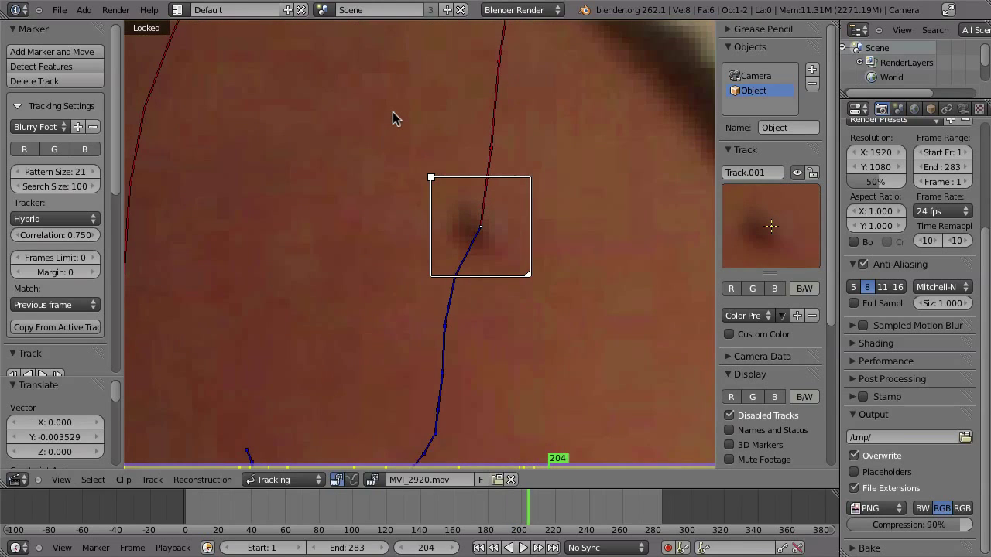
{"action": "key", "text": "Right"}
{"action": "key", "text": "Right"}
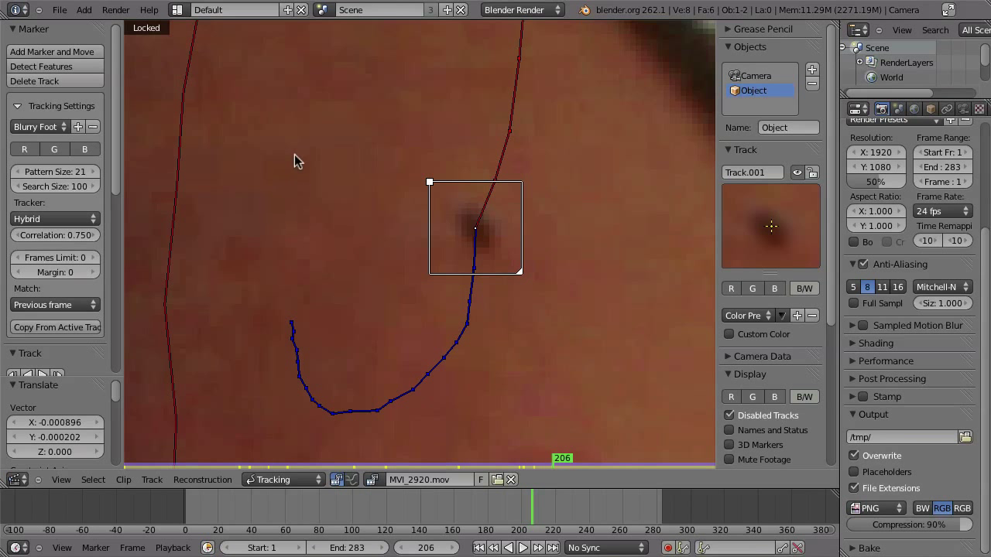
Examine the second marker's track closely in the frames following 206 for drift from its dot
{"action": "scroll", "coordinate": [318, 163], "scroll_direction": "up", "scroll_amount": 2}
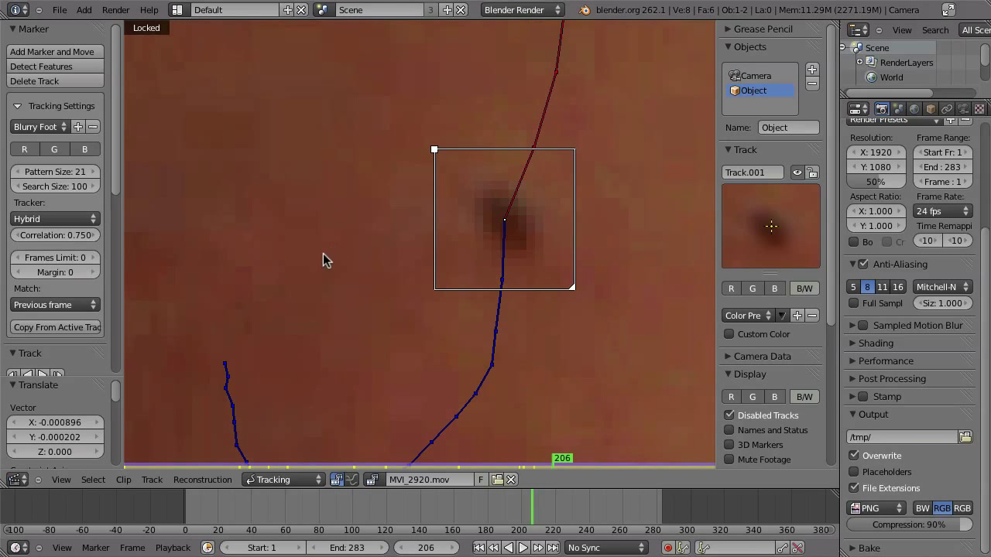
{"action": "key", "text": "Right"}
{"action": "key", "text": "Right"}
{"action": "key", "text": "Right"}
{"action": "key", "text": "Right"}
{"action": "key", "text": "Right"}
{"action": "key", "text": "Right"}
{"action": "key", "text": "Right"}
{"action": "key", "text": "Right"}
{"action": "key", "text": "Right"}
{"action": "key", "text": "Right"}
{"action": "key", "text": "Right"}
{"action": "key", "text": "Left"}
{"action": "key", "text": "Left"}
{"action": "key", "text": "Left"}
{"action": "key", "text": "Left"}
Add a third marker on the dark dot at the bridge of the nose in frame 1 and track it forward
{"action": "scroll", "coordinate": [471, 310], "scroll_direction": "down", "scroll_amount": 7}
{"action": "left_click_drag", "start_coordinate": [550, 517], "coordinate": [328, 485]}
{"action": "key", "text": "shift+Left"}
{"action": "middle_click_drag", "start_coordinate": [528, 273], "coordinate": [532, 151]}
{"action": "middle_click_drag", "start_coordinate": [413, 253], "coordinate": [439, 155]}
{"action": "middle_click_drag", "start_coordinate": [453, 227], "coordinate": [480, 182]}
{"action": "middle_click_drag", "start_coordinate": [441, 309], "coordinate": [615, 164]}
{"action": "middle_click_drag", "start_coordinate": [486, 247], "coordinate": [580, 303]}
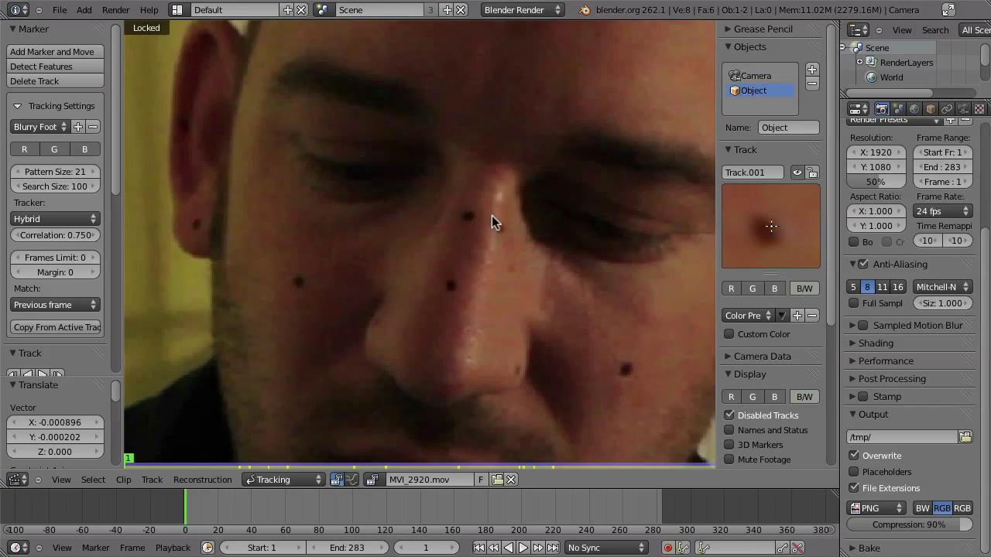
{"action": "left_click", "coordinate": [489, 208], "text": "ctrl"}
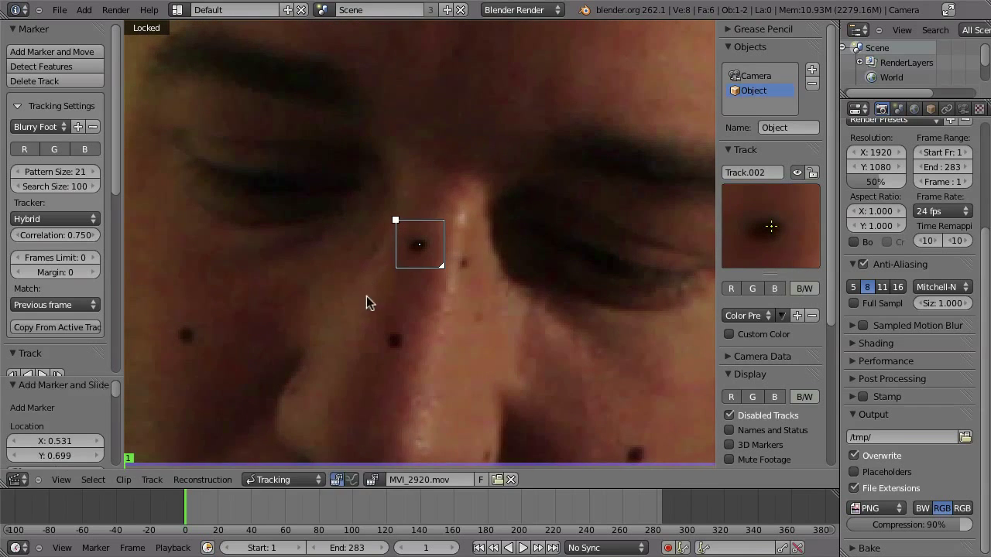
{"action": "key", "text": "ctrl+t"}
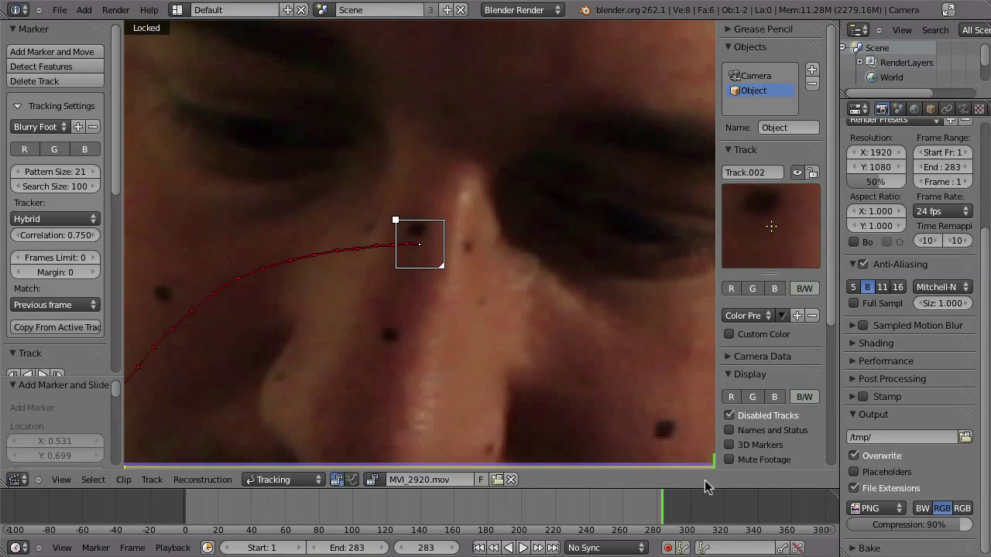
Realign the nose-bridge marker with its dot at frames 142 and 144
{"action": "mouse_move", "coordinate": [659, 520]}
{"action": "left_mouse_down"}
{"action": "mouse_move", "coordinate": [199, 526]}
{"action": "mouse_move", "coordinate": [451, 527]}
{"action": "mouse_move", "coordinate": [423, 526]}
{"action": "left_mouse_up"}
{"action": "middle_click_drag", "start_coordinate": [442, 411], "coordinate": [452, 311], "text": "ctrl"}
{"action": "key", "text": "g"}
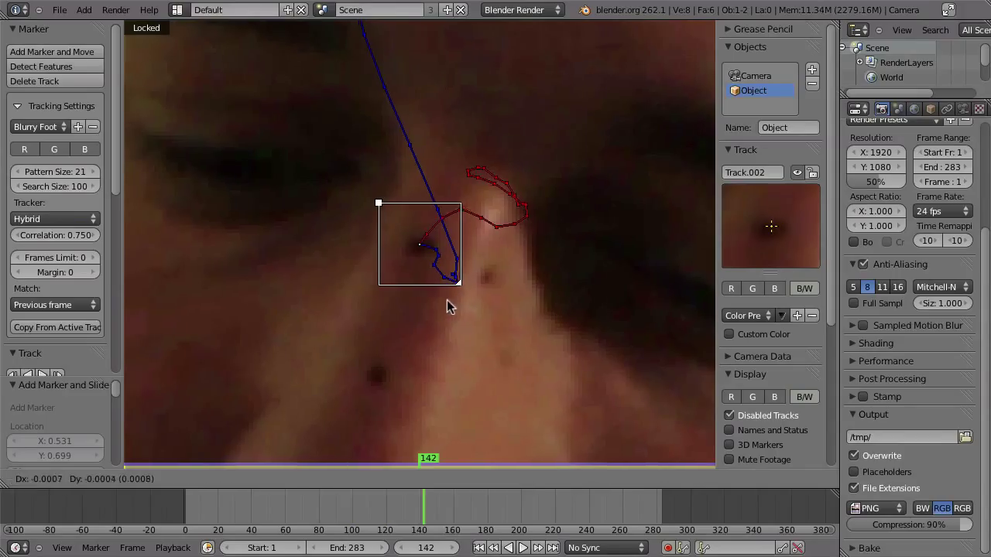
{"action": "left_click", "coordinate": [447, 299]}
{"action": "key", "text": "Right"}
{"action": "key", "text": "Right"}
{"action": "key", "text": "g"}
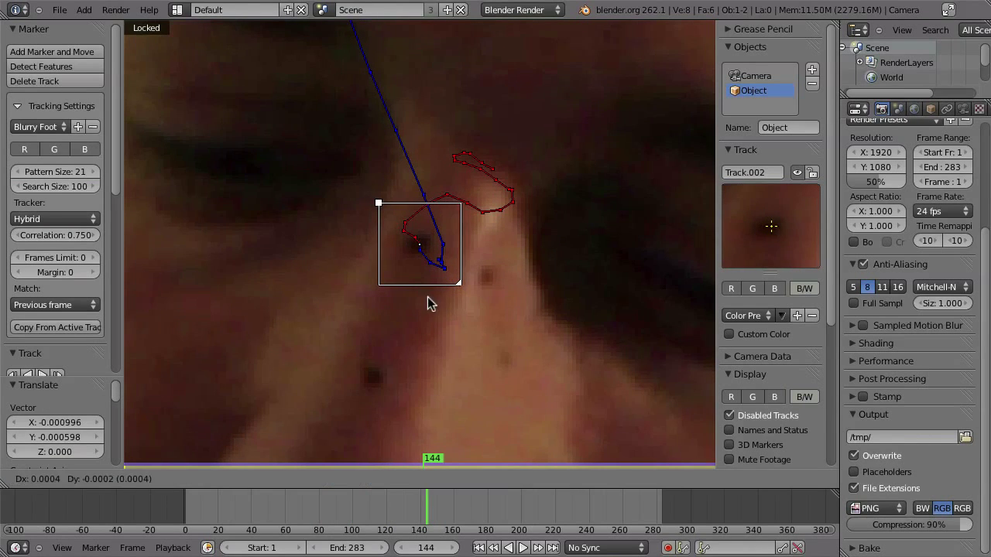
{"action": "left_click", "coordinate": [423, 296]}
Step through the nose-bridge marker's track to frame 153 and move the marker onto its dot
{"action": "key", "text": "Right"}
{"action": "key", "text": "Right"}
{"action": "key", "text": "Right"}
{"action": "key", "text": "Right"}
{"action": "key", "text": "Right"}
{"action": "key", "text": "Right"}
{"action": "key", "text": "Right"}
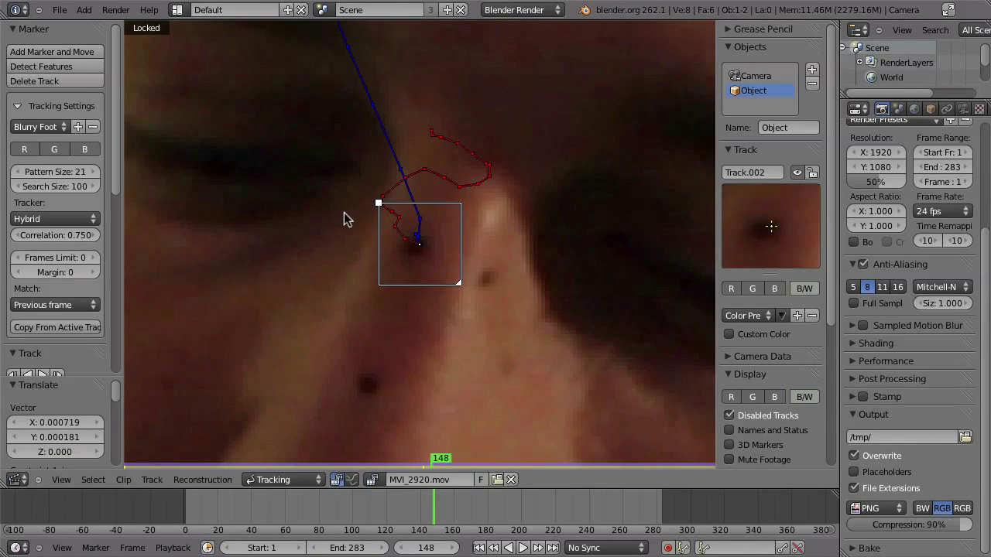
{"action": "key", "text": "Right"}
{"action": "key", "text": "Right"}
{"action": "key", "text": "Right"}
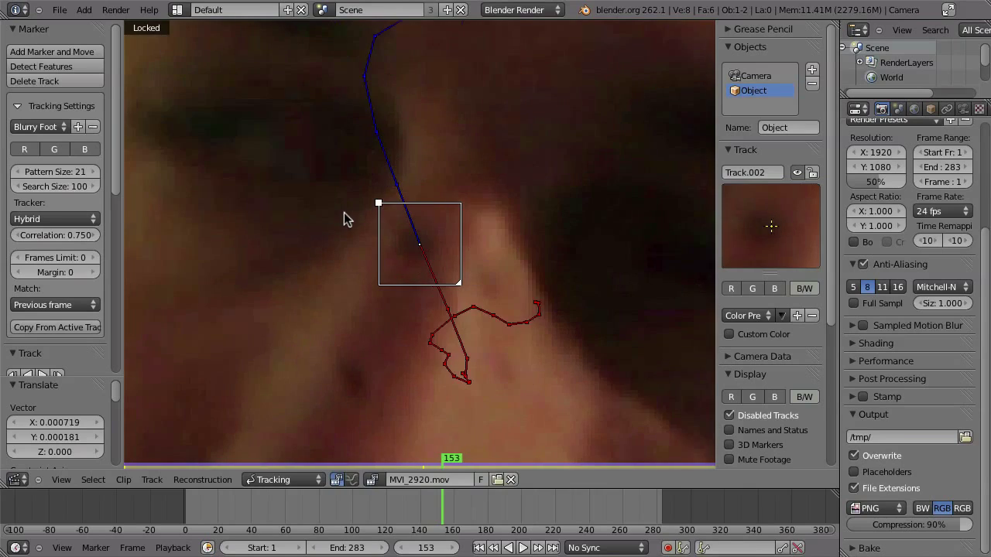
{"action": "key", "text": "g"}
{"action": "left_click", "coordinate": [420, 272]}
Realign the nose-bridge marker with its dot at frame 155 and again six frames further on
{"action": "key", "text": "Right"}
{"action": "key", "text": "Right"}
{"action": "key", "text": "Right"}
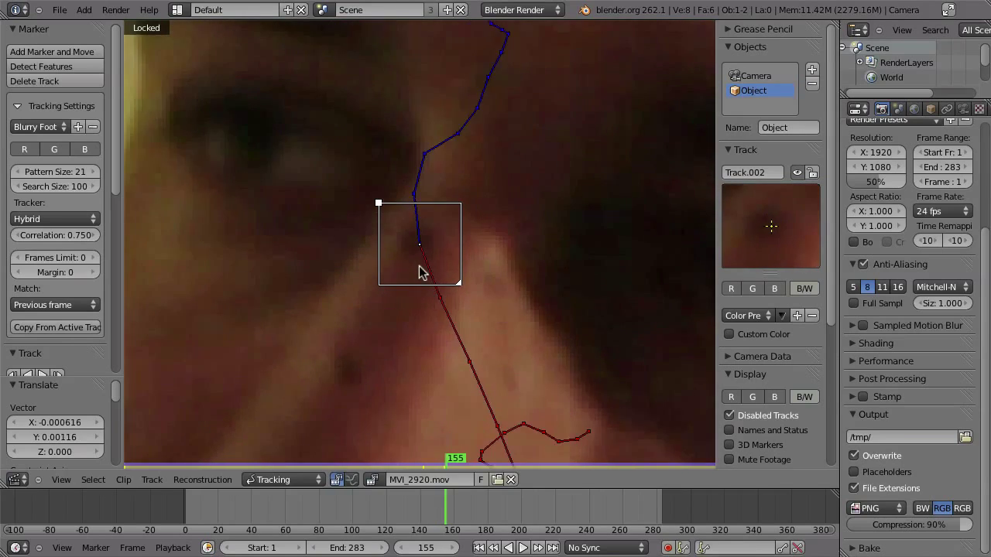
{"action": "key", "text": "g"}
{"action": "left_click", "coordinate": [426, 201]}
{"action": "key", "text": "Right"}
{"action": "key", "text": "Right"}
{"action": "key", "text": "Right"}
{"action": "key", "text": "Right"}
{"action": "key", "text": "Right"}
{"action": "key", "text": "Right"}
{"action": "key", "text": "g"}
{"action": "left_click", "coordinate": [278, 96]}
Step through the nose-bridge track to frame 186 and track the marker forward to frame 283
{"action": "key", "text": "Right"}
{"action": "key", "text": "Right"}
{"action": "key", "text": "Right"}
{"action": "key", "text": "Right"}
{"action": "key", "text": "Right"}
{"action": "key", "text": "Right"}
{"action": "key", "text": "Right"}
{"action": "key", "text": "Right"}
{"action": "key", "text": "Right"}
{"action": "key", "text": "Right"}
{"action": "key", "text": "Right"}
{"action": "key", "text": "Right"}
{"action": "key", "text": "Right"}
{"action": "key", "text": "Right"}
{"action": "key", "text": "Right"}
{"action": "key", "text": "Right"}
{"action": "key", "text": "Right"}
{"action": "key", "text": "Right"}
{"action": "key", "text": "Right"}
{"action": "key", "text": "Right"}
{"action": "key", "text": "Right"}
{"action": "key", "text": "Right"}
{"action": "key", "text": "Right"}
{"action": "key", "text": "Right"}
{"action": "key", "text": "Right"}
{"action": "key", "text": "ctrl+t"}
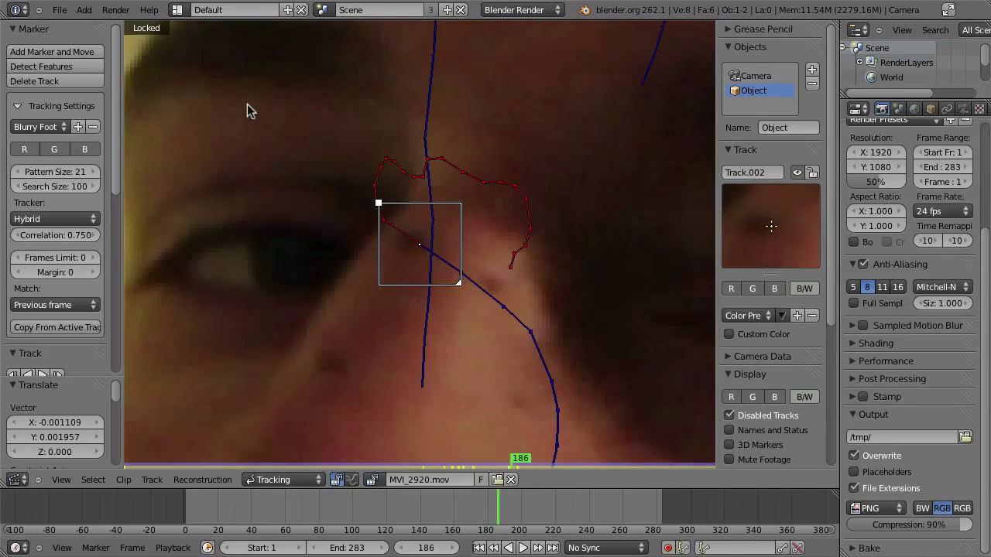
Scrub back through the clip to frame 1 to review the three tracks and the remaining dots on the face
{"action": "scroll", "coordinate": [330, 304], "scroll_direction": "down", "scroll_amount": 5}
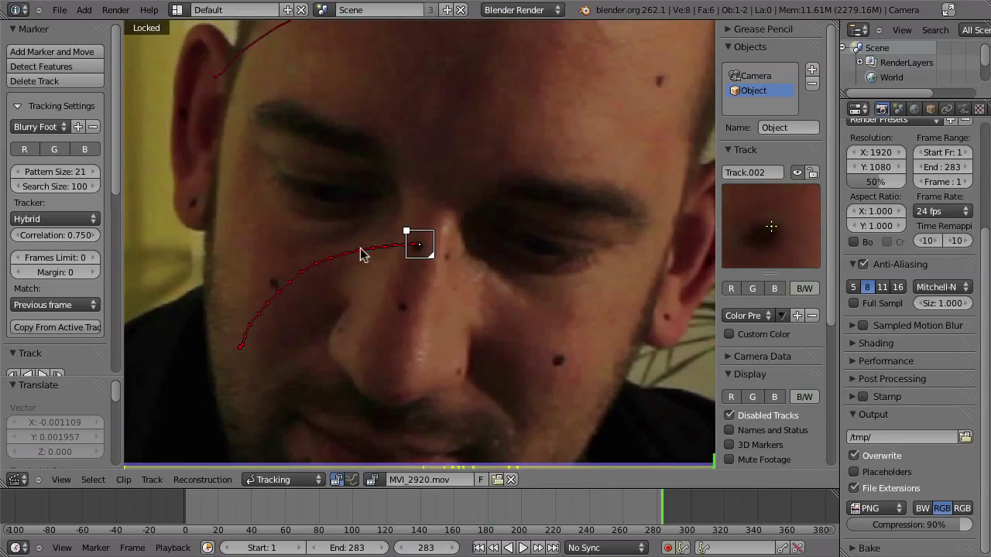
{"action": "scroll", "coordinate": [449, 302], "scroll_direction": "down", "scroll_amount": 1}
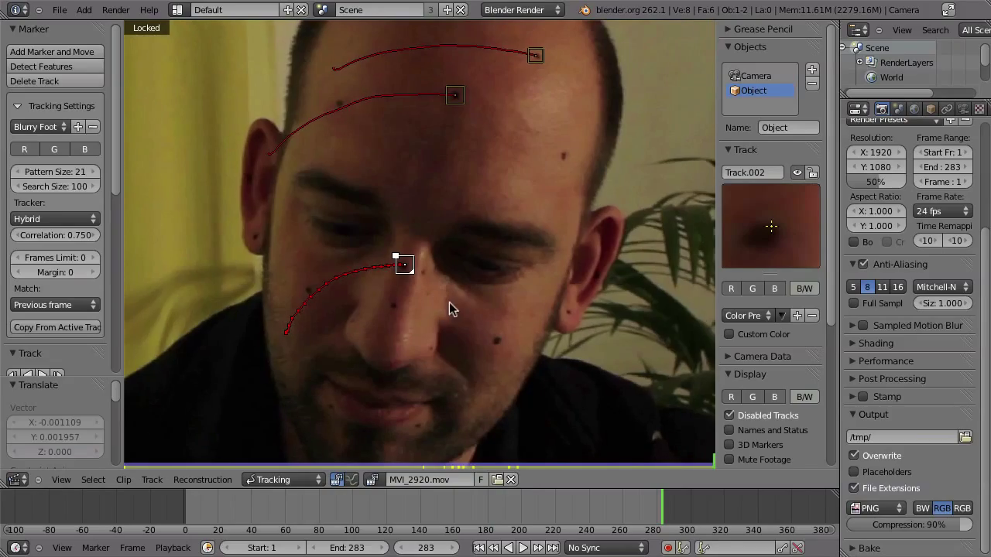
{"action": "middle_click_drag", "start_coordinate": [451, 298], "coordinate": [452, 233]}
{"action": "left_click_drag", "start_coordinate": [629, 506], "coordinate": [215, 465]}
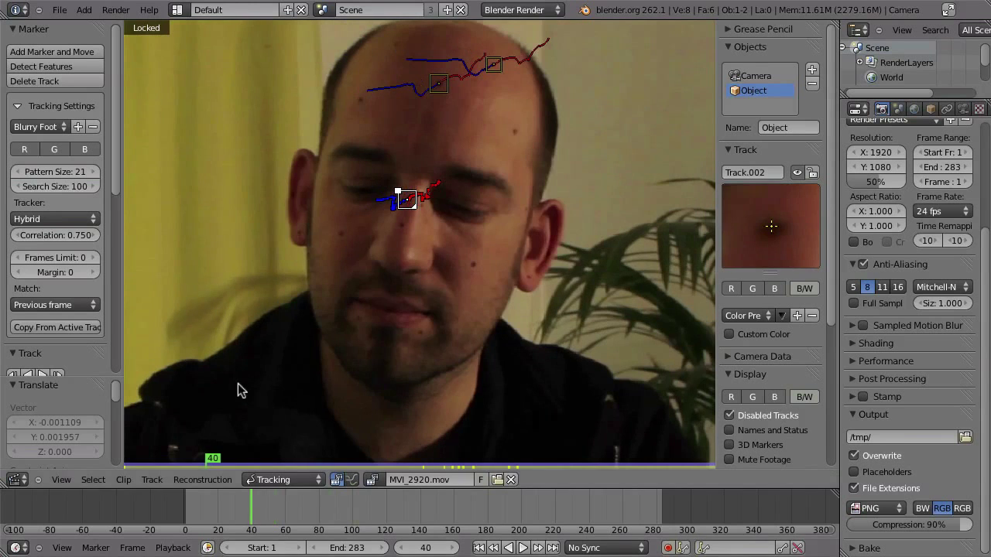
{"action": "key", "text": "shift+Down"}
{"action": "mouse_move", "coordinate": [330, 242]}
{"action": "middle_mouse_down"}
{"action": "mouse_move", "coordinate": [457, 224]}
{"action": "mouse_move", "coordinate": [411, 237]}
{"action": "middle_mouse_up"}
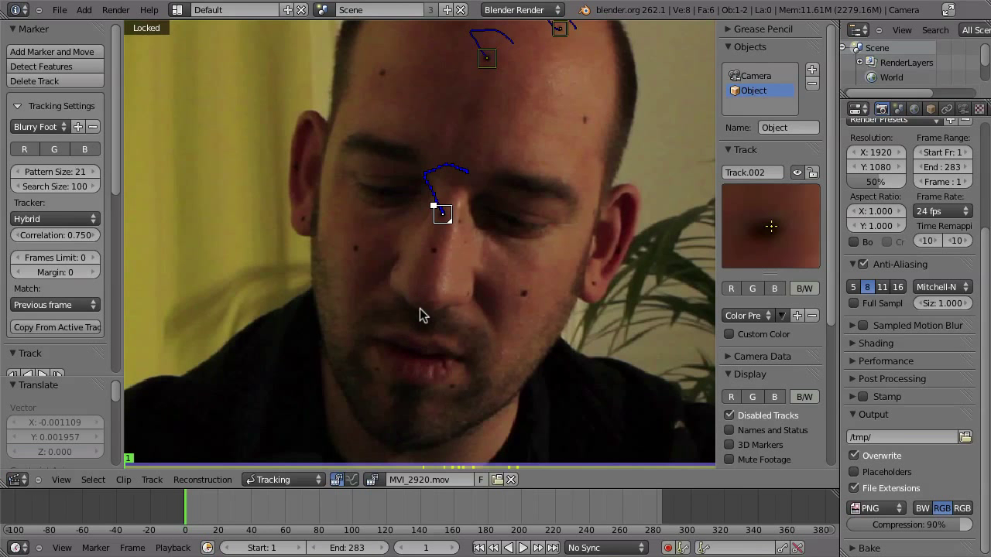
{"action": "middle_click_drag", "start_coordinate": [425, 298], "coordinate": [432, 334]}
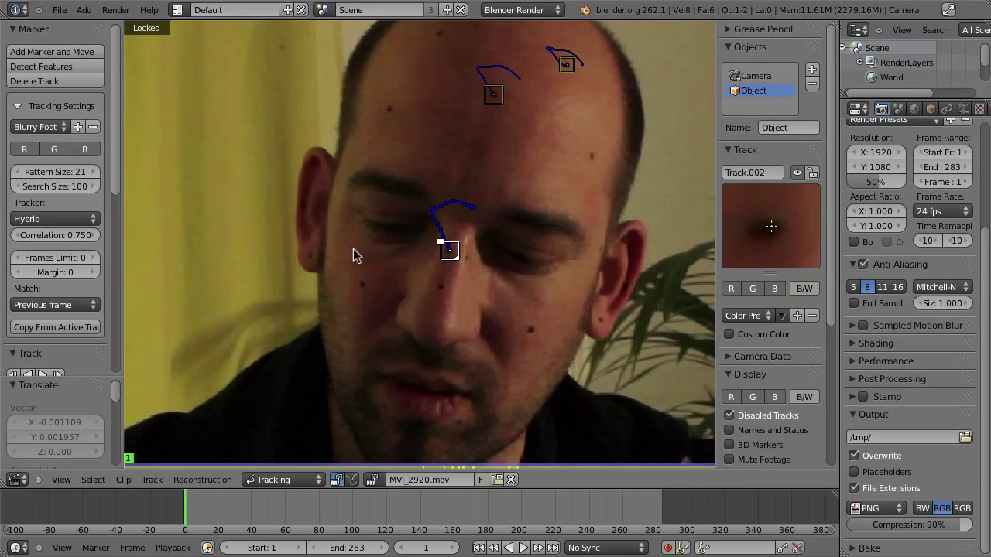
{"action": "mouse_move", "coordinate": [458, 235]}
{"action": "middle_mouse_down", "text": "ctrl"}
{"action": "mouse_move", "coordinate": [440, 160]}
{"action": "mouse_move", "coordinate": [387, 371]}
{"action": "mouse_move", "coordinate": [444, 230]}
{"action": "middle_mouse_up", "text": "ctrl"}
{"action": "scroll", "coordinate": [777, 377], "scroll_direction": "down", "scroll_amount": 6}
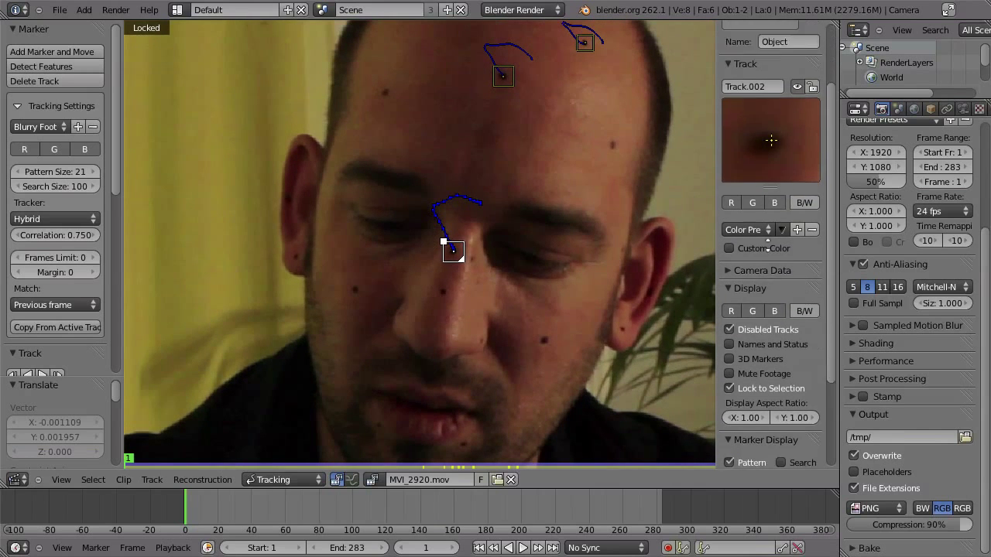
Set the footage display to black and white and look closely at the contrast of the forehead dots
{"action": "left_click", "coordinate": [746, 318]}
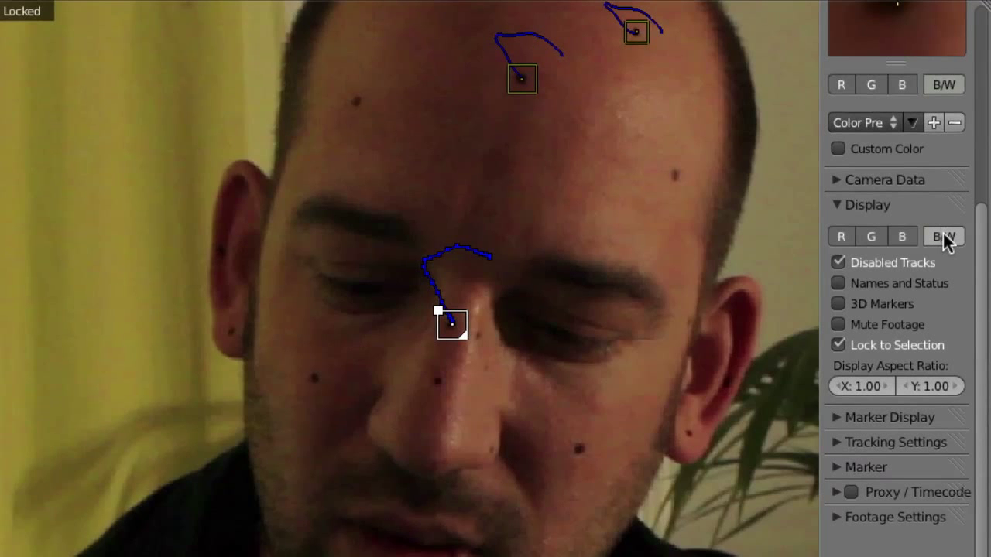
{"action": "left_click", "coordinate": [940, 238]}
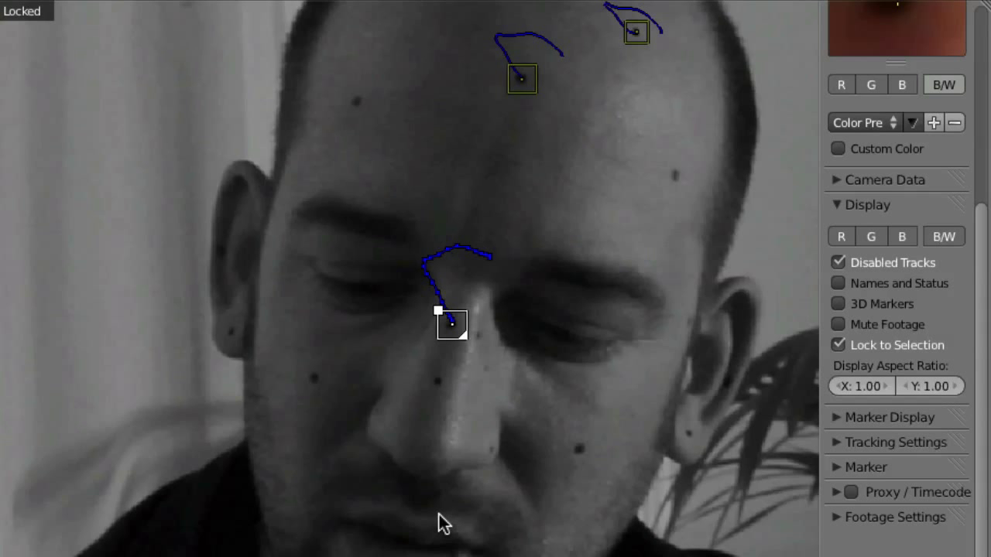
{"action": "left_click", "coordinate": [932, 235]}
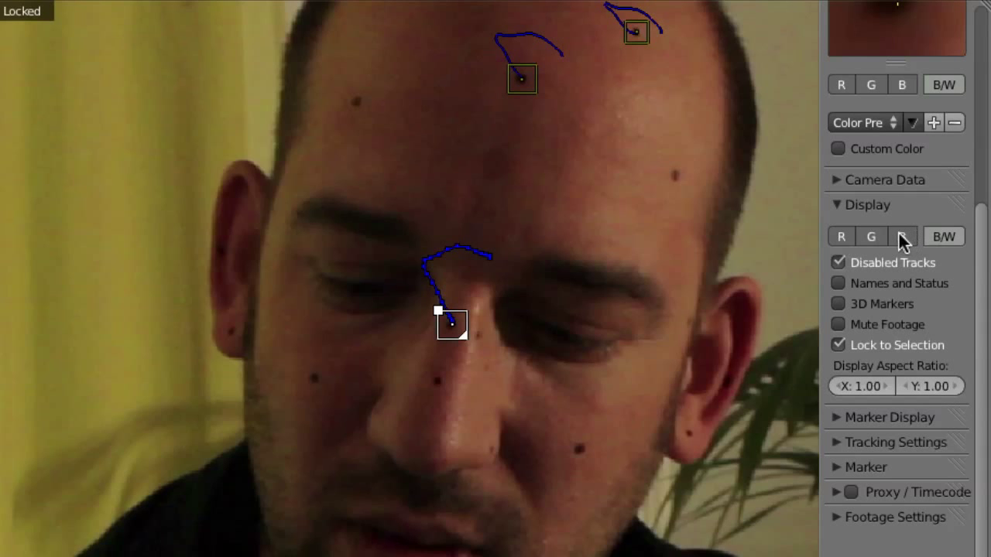
{"action": "left_click", "coordinate": [941, 234]}
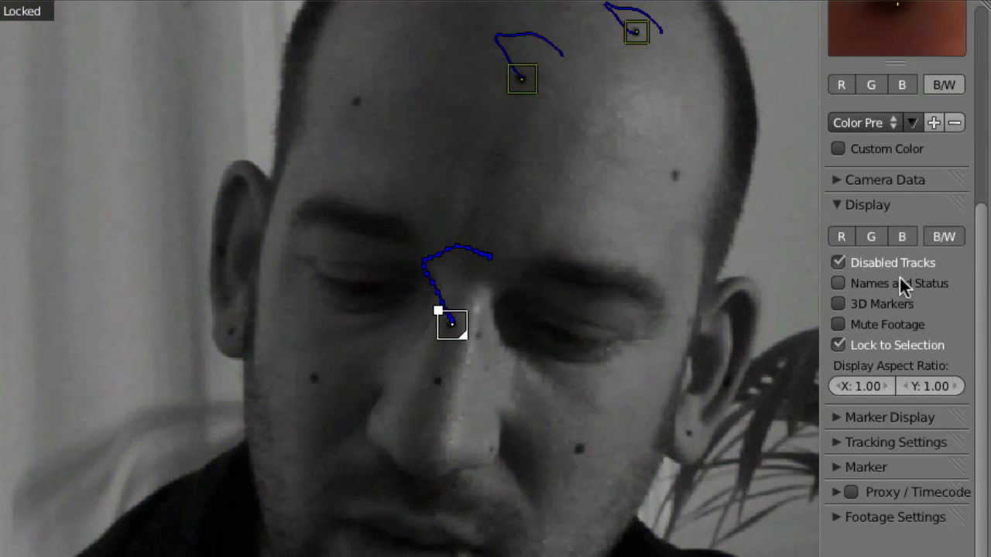
{"action": "left_click", "coordinate": [903, 236]}
{"action": "middle_click_drag", "start_coordinate": [563, 195], "coordinate": [551, 371]}
{"action": "middle_click_drag", "start_coordinate": [536, 418], "coordinate": [363, 408], "text": "ctrl"}
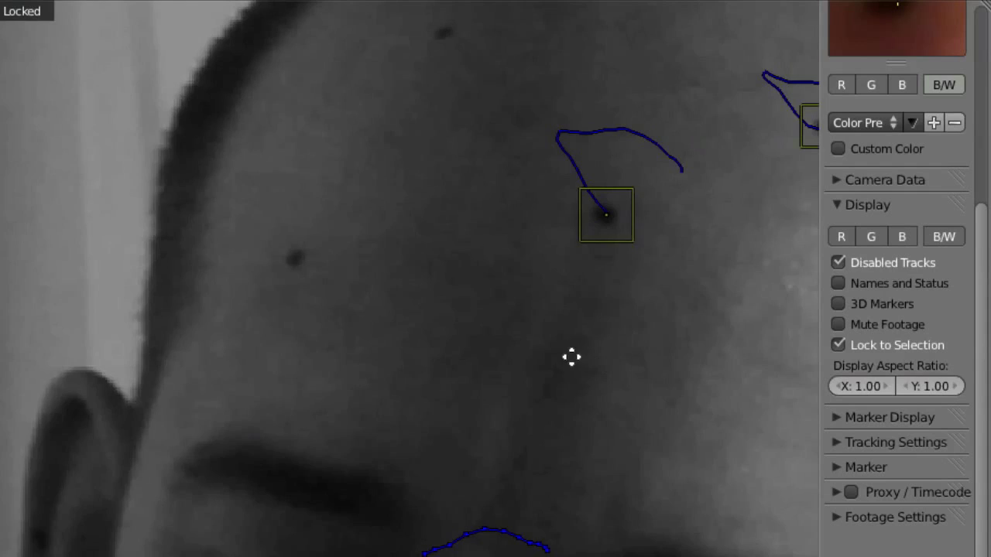
{"action": "middle_click_drag", "start_coordinate": [512, 393], "coordinate": [562, 395]}
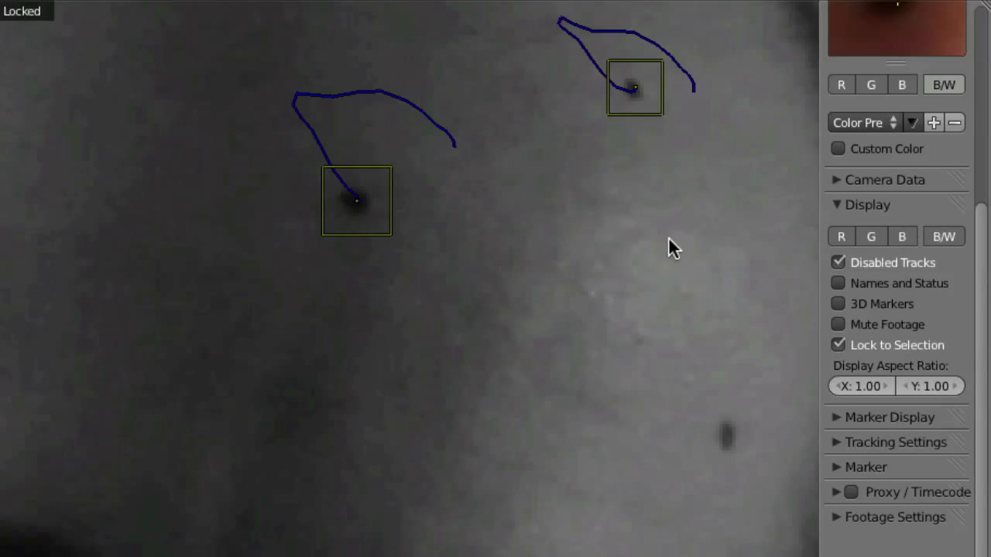
Show the red, green and blue channels of the footage in turn to compare how clearly the dots stand out
{"action": "left_click", "coordinate": [871, 233]}
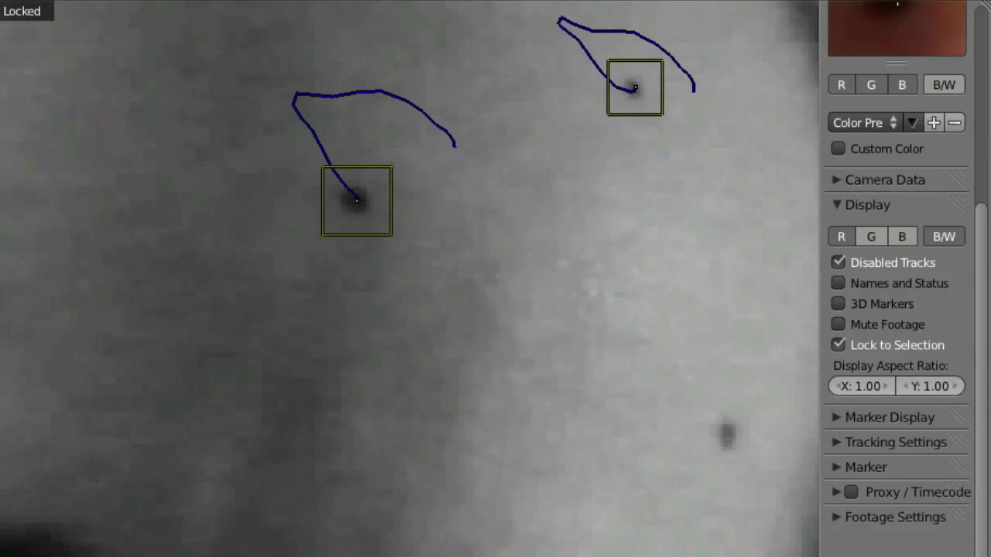
{"action": "left_click", "coordinate": [841, 236]}
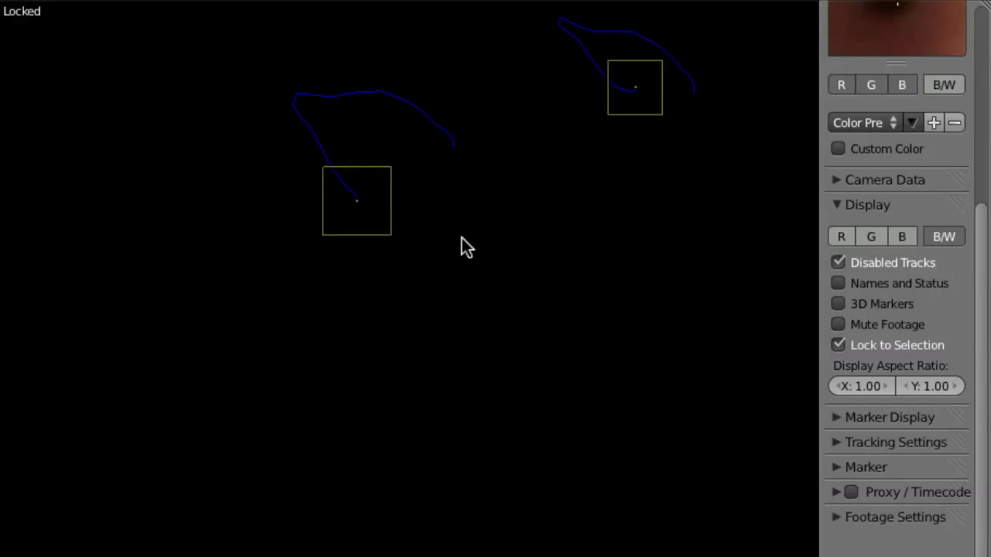
{"action": "left_click", "coordinate": [871, 236]}
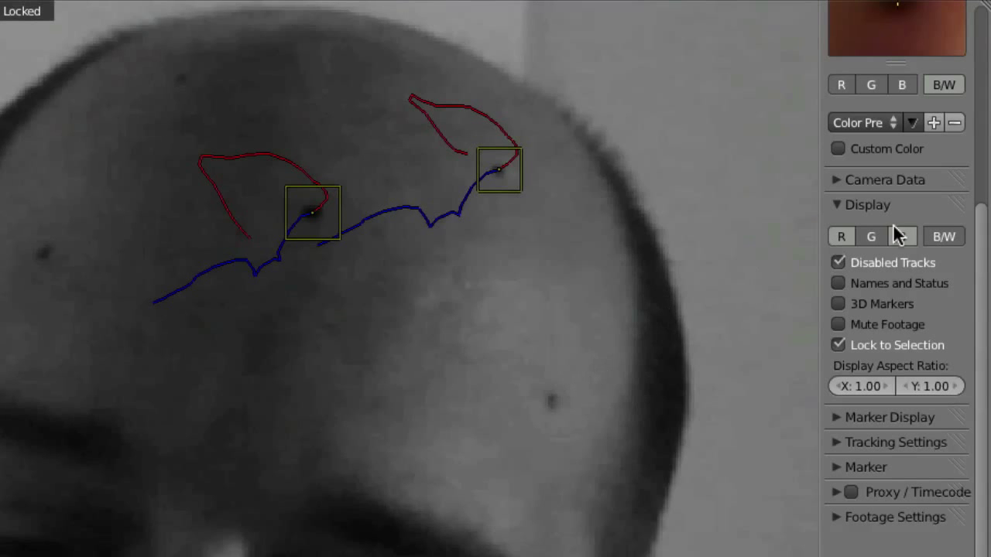
{"action": "left_click", "coordinate": [869, 237]}
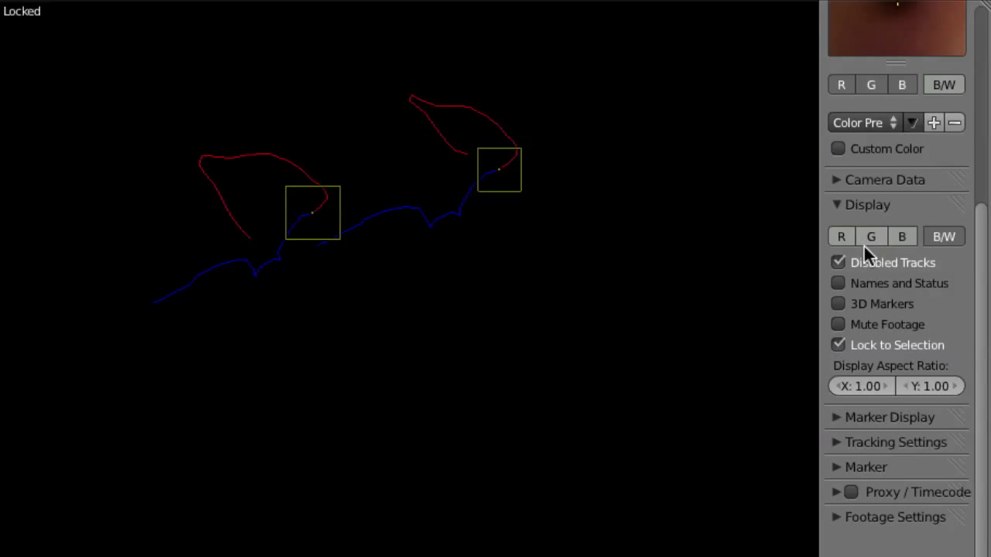
{"action": "left_click", "coordinate": [901, 235]}
{"action": "middle_click_drag", "start_coordinate": [424, 338], "coordinate": [568, 330]}
{"action": "middle_click_drag", "start_coordinate": [492, 397], "coordinate": [418, 477], "text": "ctrl"}
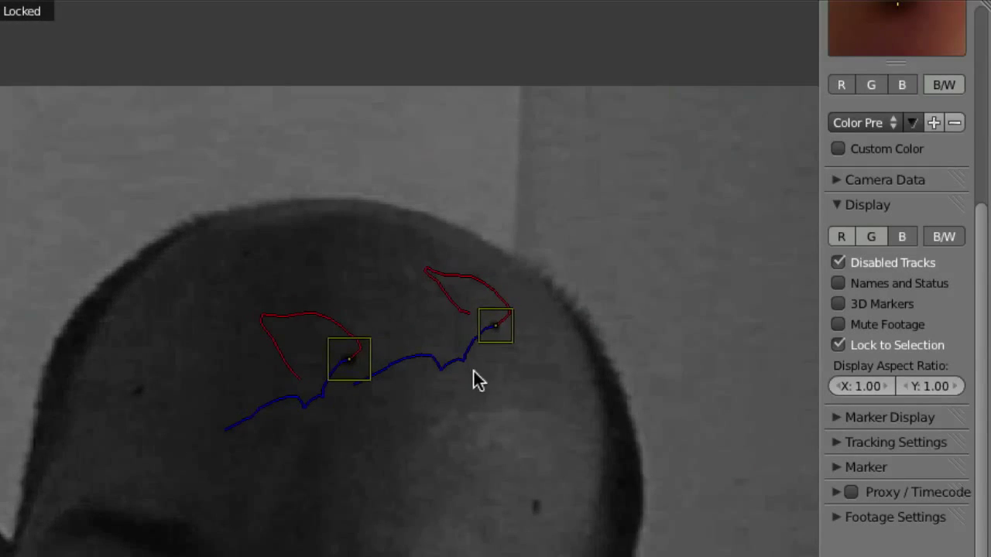
Scrub through the clip in the blue-channel view to examine how the face dots look at different frames
{"action": "mouse_move", "coordinate": [329, 556]}
{"action": "left_mouse_down"}
{"action": "mouse_move", "coordinate": [434, 556]}
{"action": "mouse_move", "coordinate": [325, 556]}
{"action": "left_mouse_up"}
{"action": "middle_click_drag", "start_coordinate": [328, 436], "coordinate": [398, 536], "text": "ctrl"}
{"action": "middle_click_drag", "start_coordinate": [398, 536], "coordinate": [453, 393]}
{"action": "middle_click_drag", "start_coordinate": [454, 393], "coordinate": [474, 291]}
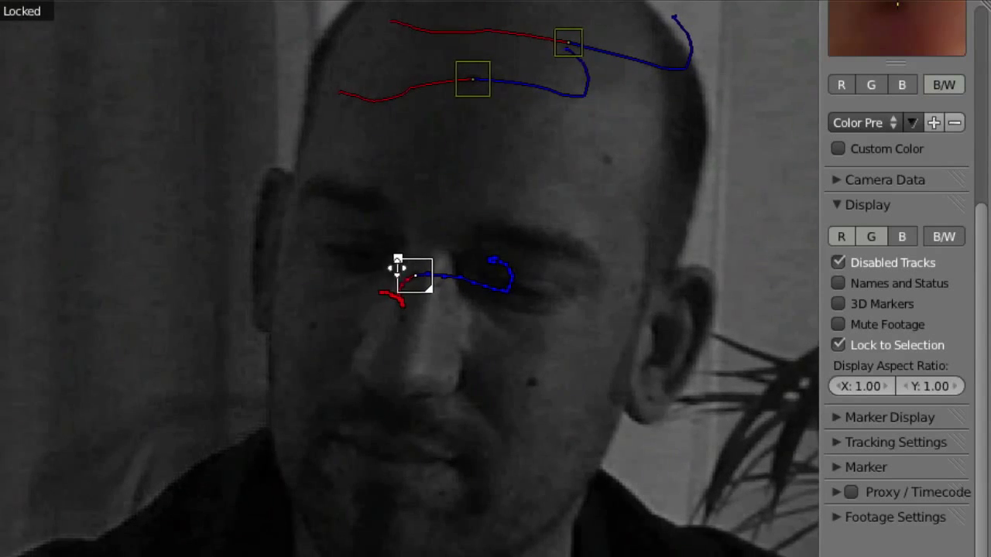
{"action": "scroll", "coordinate": [349, 396], "scroll_direction": "up", "scroll_amount": 2}
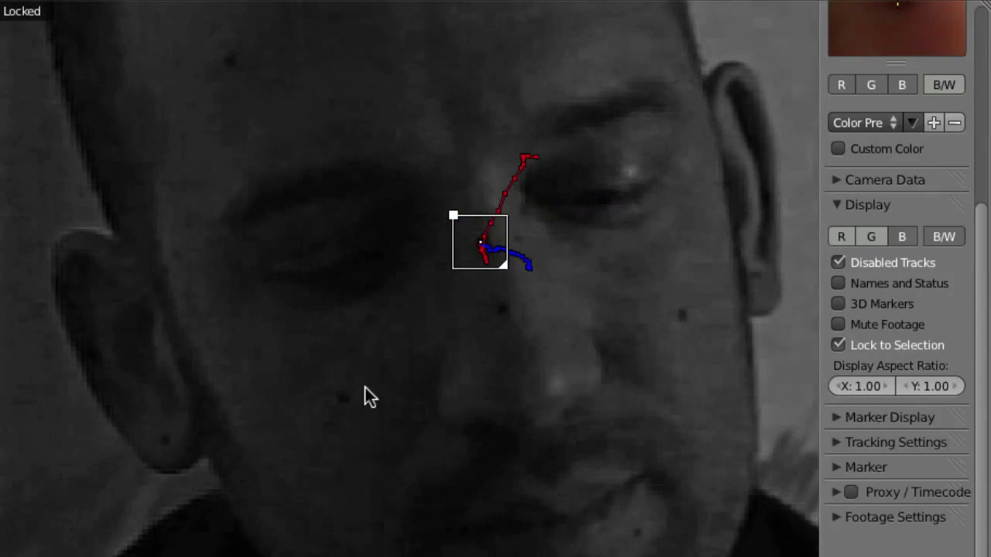
{"action": "scroll", "coordinate": [463, 240], "scroll_direction": "down", "scroll_amount": 1}
{"action": "middle_click_drag", "start_coordinate": [463, 238], "coordinate": [481, 380]}
{"action": "scroll", "coordinate": [449, 259], "scroll_direction": "down", "scroll_amount": 1}
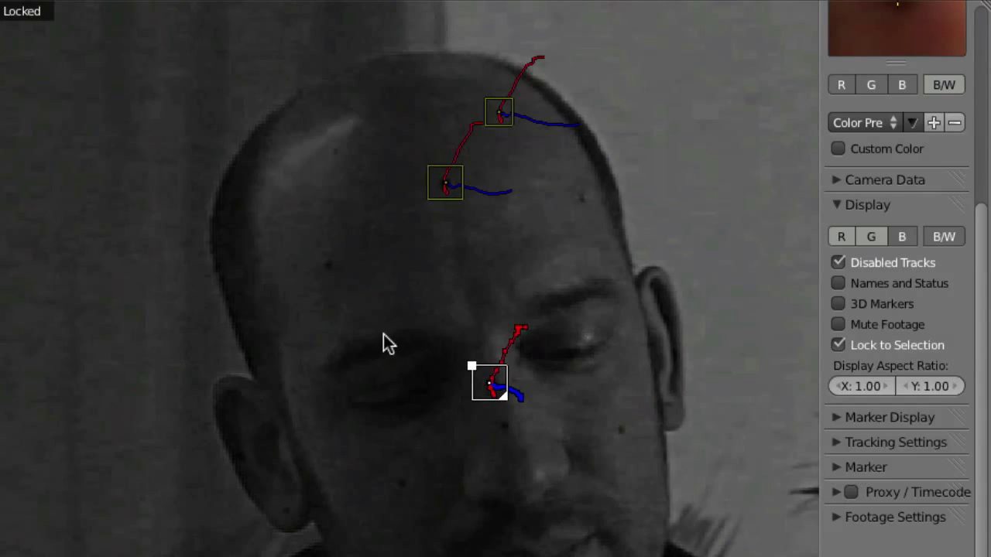
{"action": "left_click", "coordinate": [379, 555]}
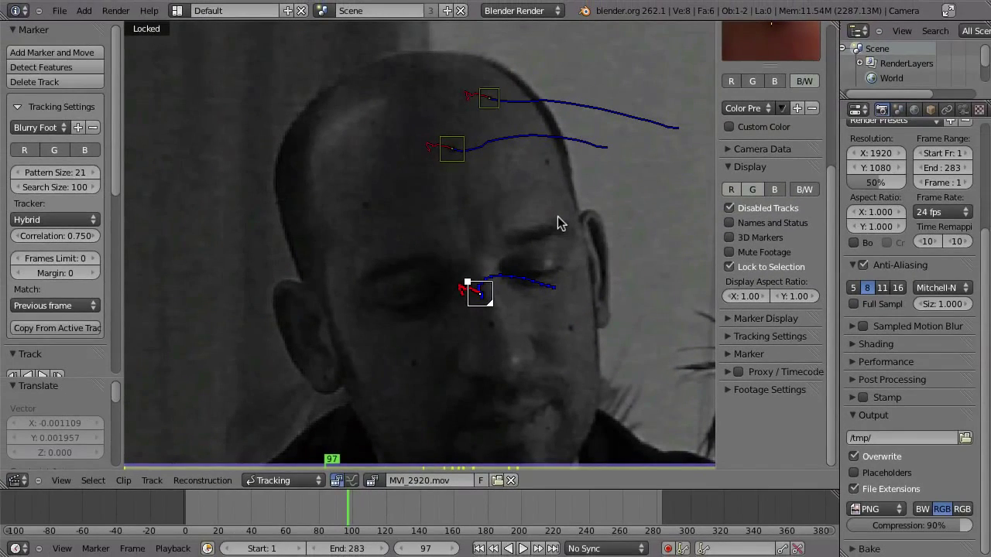
Turn off Lock to Selection and disable only the blue channel in the black-and-white footage display
{"action": "left_click", "coordinate": [731, 189]}
{"action": "left_click", "coordinate": [752, 189]}
{"action": "left_click", "coordinate": [774, 189]}
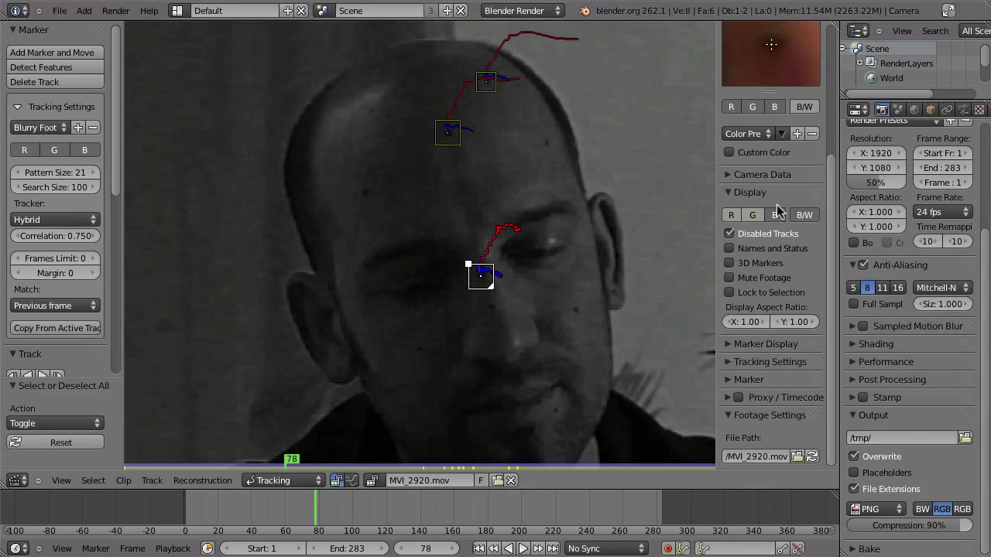
{"action": "left_click", "coordinate": [772, 215]}
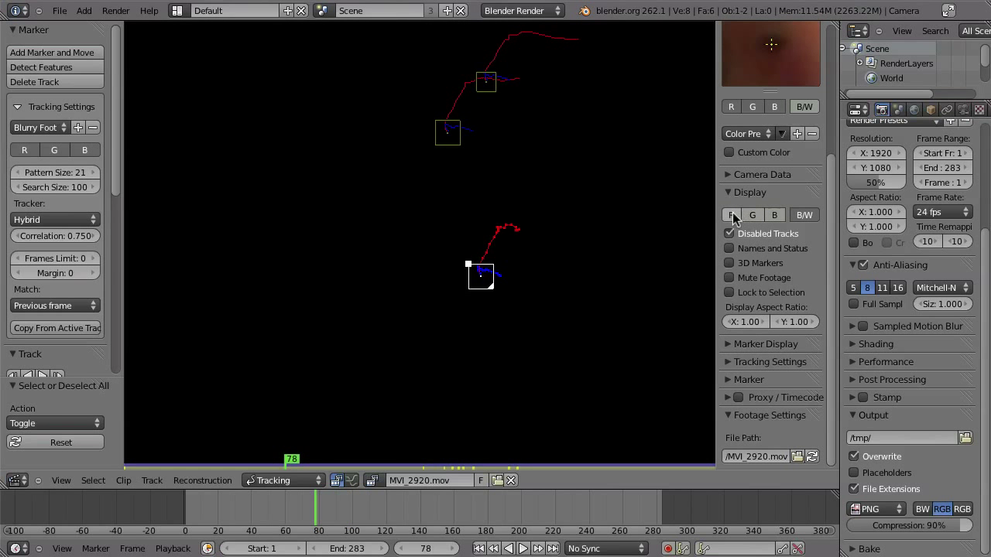
{"action": "left_click", "coordinate": [748, 215]}
{"action": "left_click", "coordinate": [752, 216]}
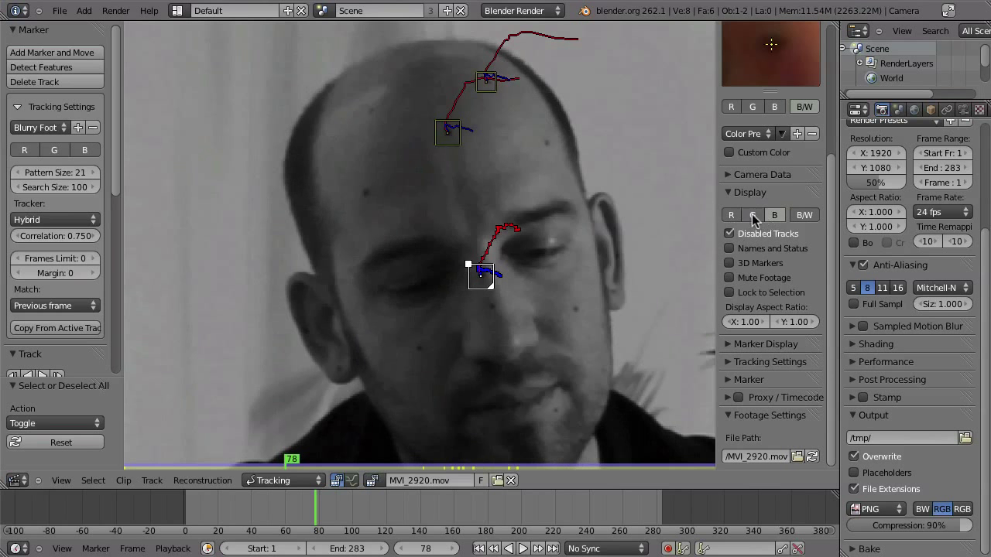
{"action": "left_click", "coordinate": [752, 218]}
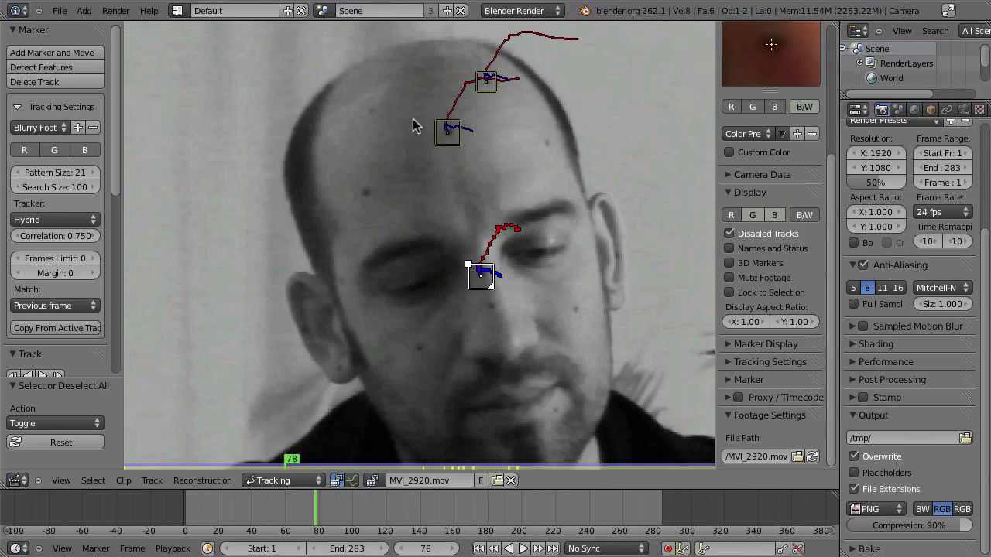
{"action": "left_click", "coordinate": [753, 216]}
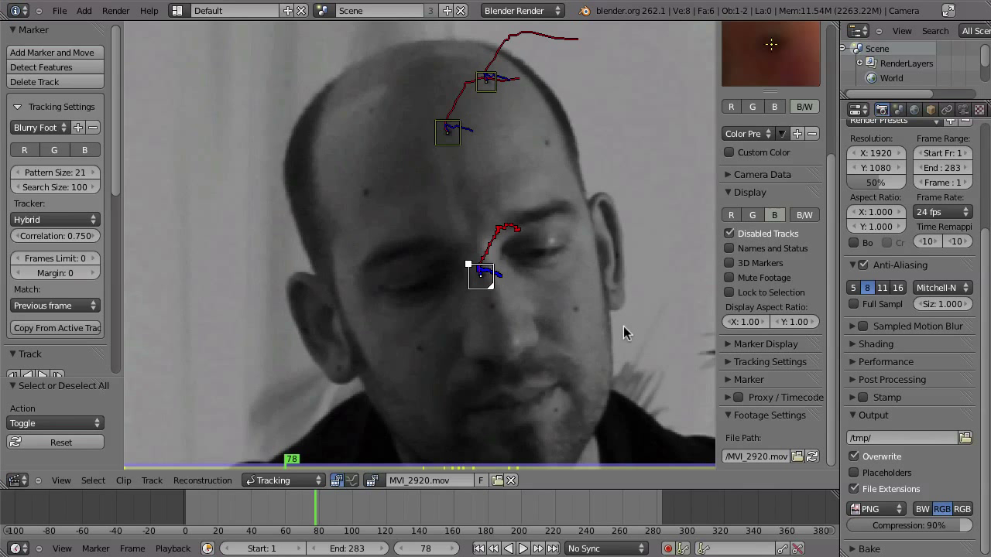
Disable the blue channel for the nose-bridge track and in the default tracking settings for new markers
{"action": "scroll", "coordinate": [827, 186], "scroll_direction": "up", "scroll_amount": 4}
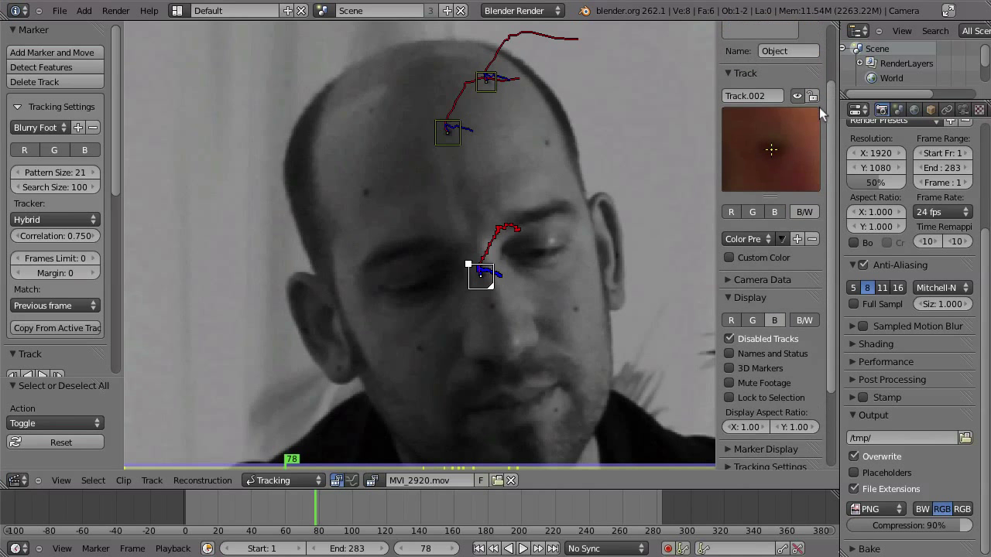
{"action": "scroll", "coordinate": [819, 107], "scroll_direction": "up", "scroll_amount": 3}
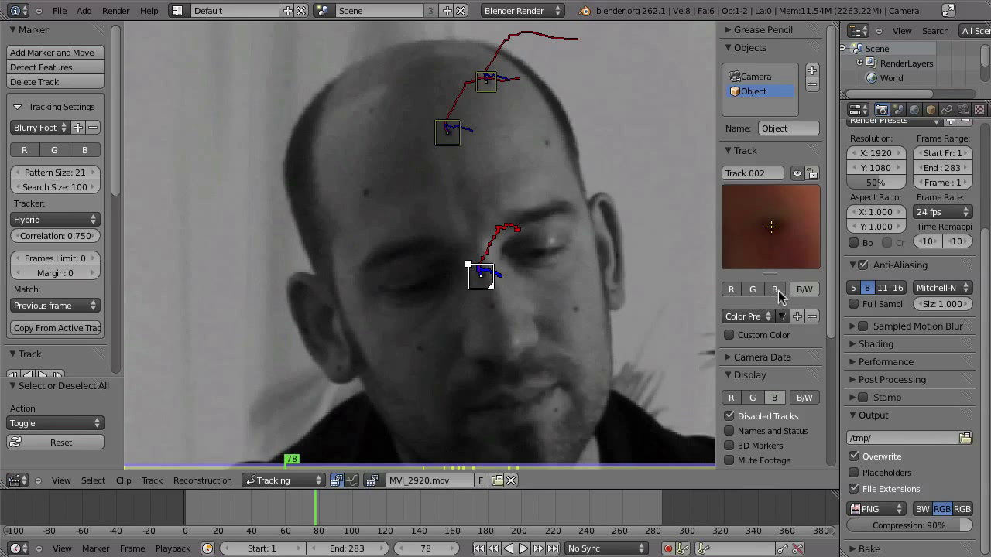
{"action": "left_click", "coordinate": [776, 289]}
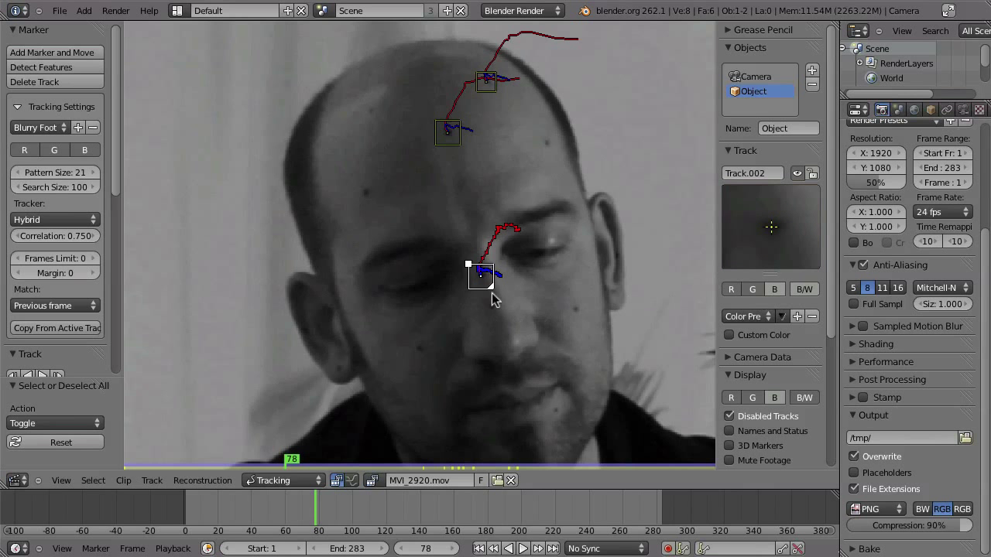
{"action": "scroll", "coordinate": [485, 343], "scroll_direction": "up", "scroll_amount": 3}
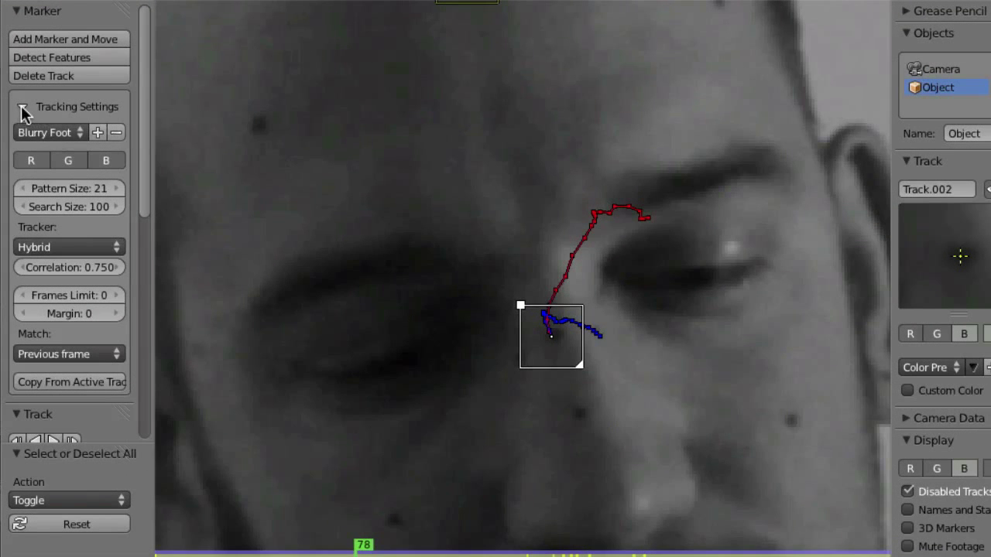
{"action": "left_click", "coordinate": [104, 161]}
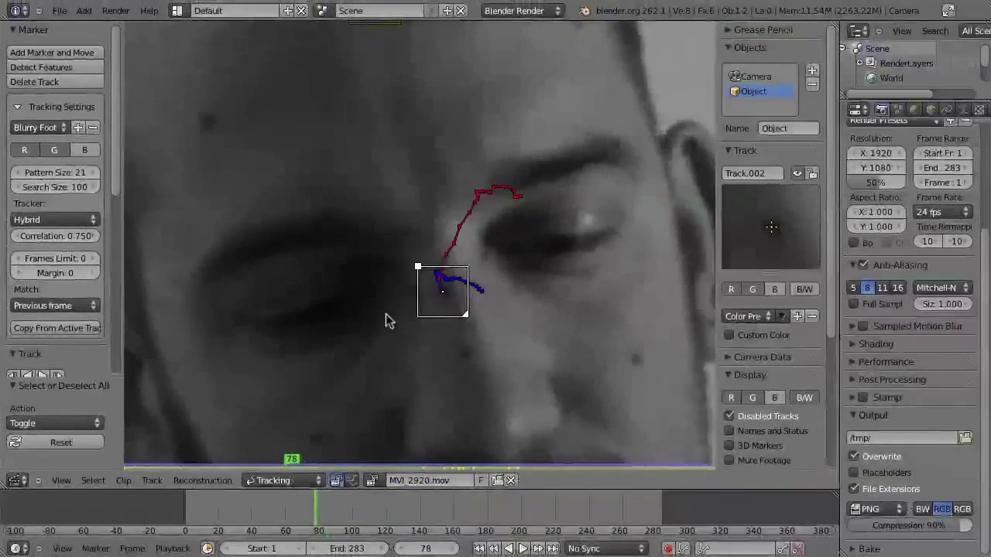
Return to frame 1, fit the whole head in view and play the clip briefly
{"action": "middle_click_drag", "start_coordinate": [370, 294], "coordinate": [501, 370]}
{"action": "key", "text": "shift+Left"}
{"action": "middle_click_drag", "start_coordinate": [574, 224], "coordinate": [232, 204]}
{"action": "middle_click_drag", "start_coordinate": [514, 194], "coordinate": [308, 241], "text": "ctrl"}
{"action": "middle_click_drag", "start_coordinate": [411, 84], "coordinate": [453, 256], "text": "ctrl"}
{"action": "key", "text": "alt+a"}
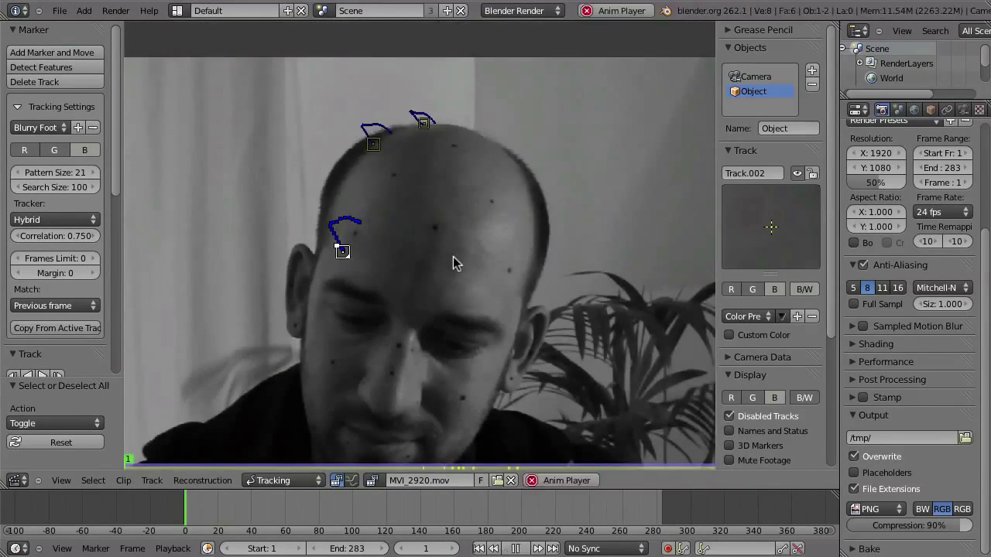
{"action": "key", "text": "Escape"}
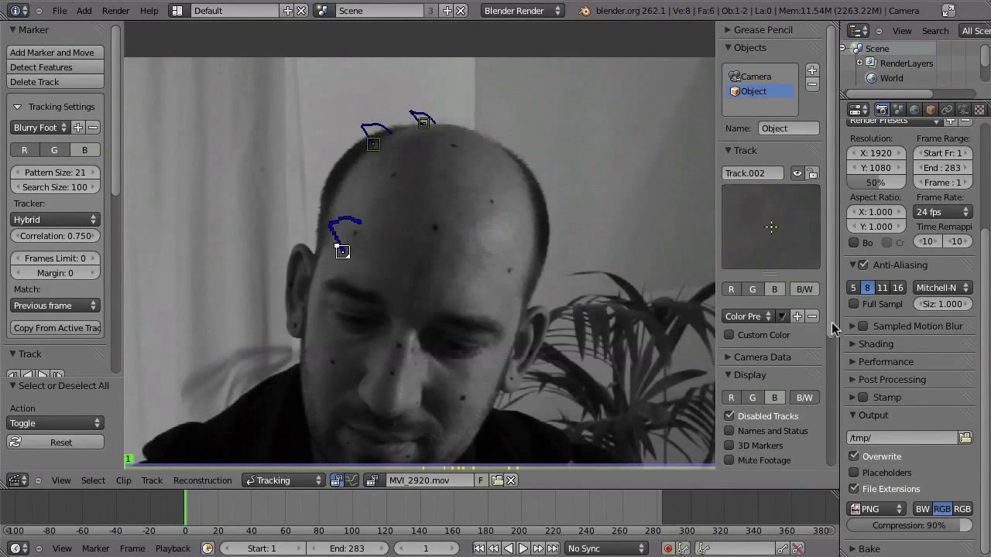
Place and centre a marker on the dot near the image-left temple at frame 1, and track it forward with Lock to Selection enabled
{"action": "scroll", "coordinate": [774, 348], "scroll_direction": "down", "scroll_amount": 5}
{"action": "left_click", "coordinate": [811, 464]}
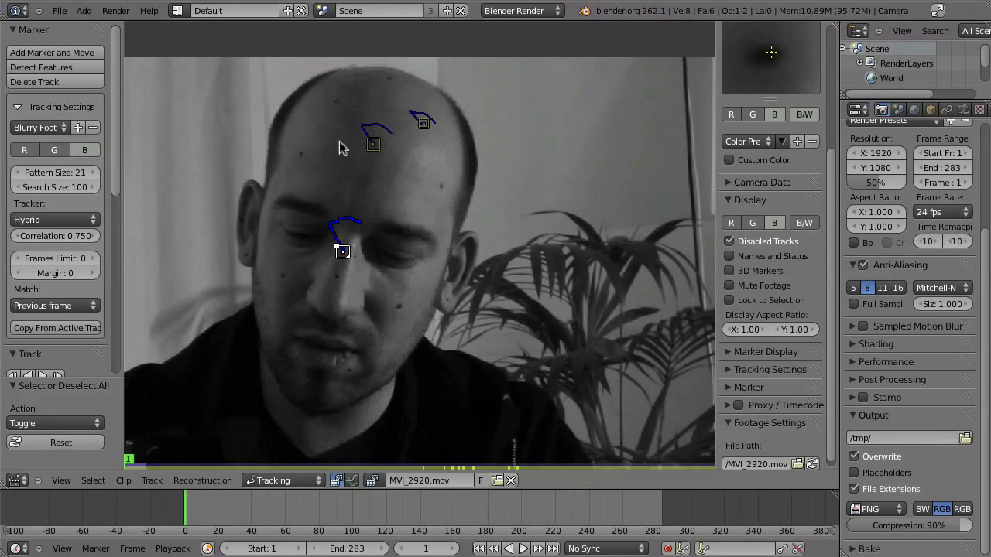
{"action": "scroll", "coordinate": [299, 145], "scroll_direction": "up", "scroll_amount": 3}
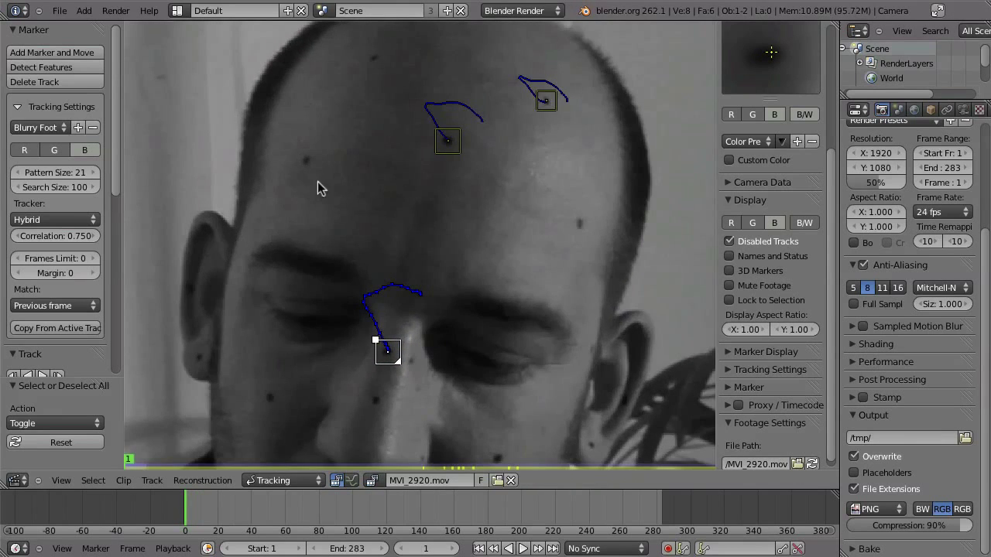
{"action": "scroll", "coordinate": [306, 186], "scroll_direction": "up", "scroll_amount": 2}
{"action": "left_click", "coordinate": [299, 149], "text": "ctrl"}
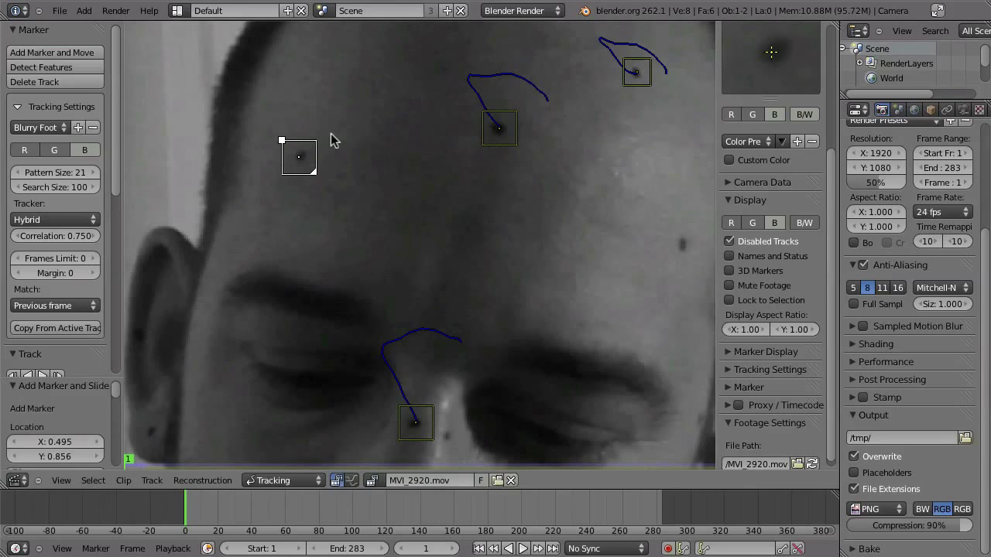
{"action": "key", "text": "g"}
{"action": "left_click", "coordinate": [354, 142]}
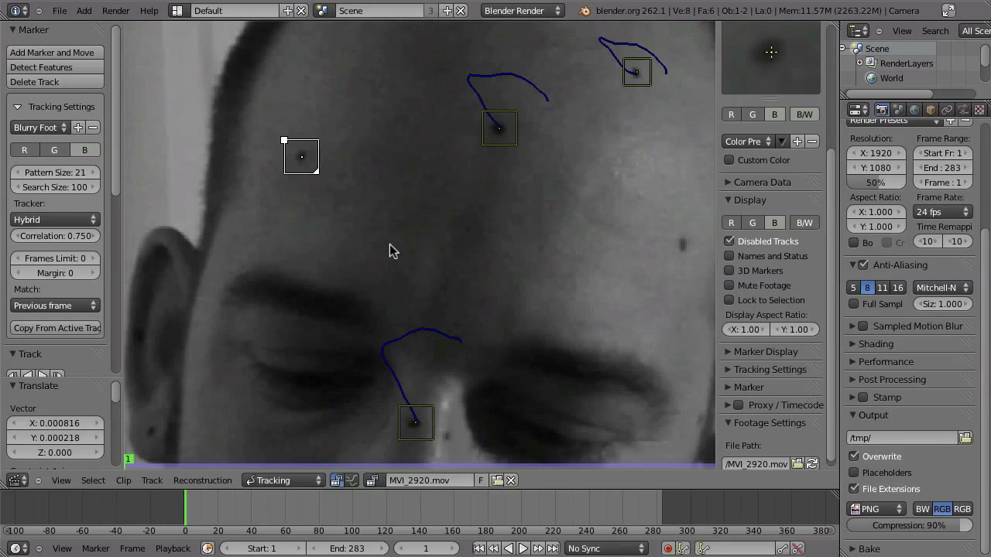
{"action": "key", "text": "l"}
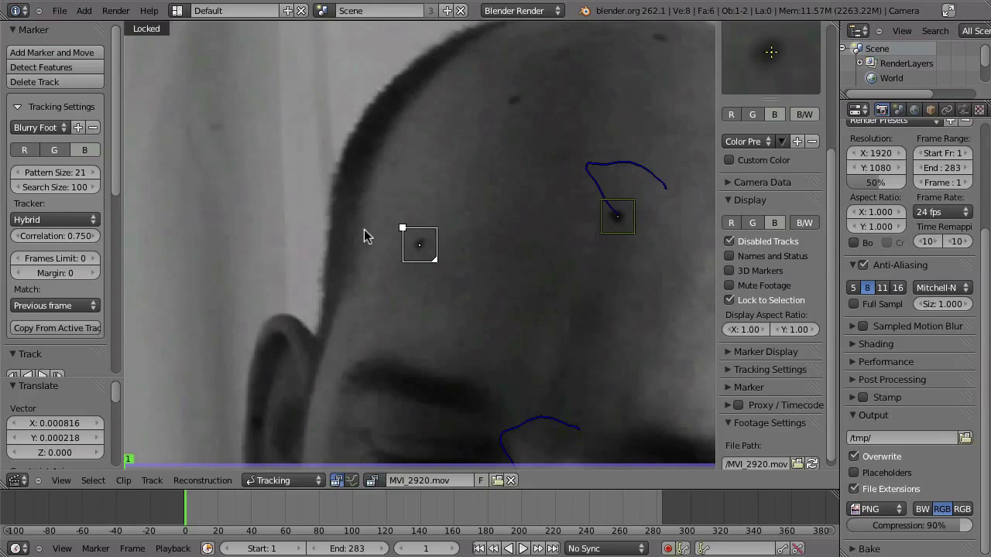
{"action": "key", "text": "ctrl+t"}
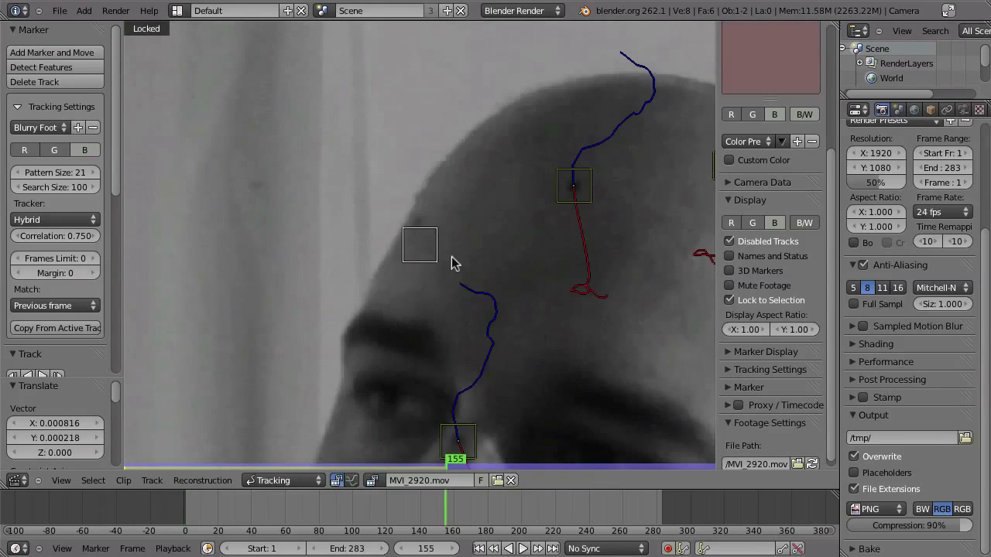
At frame 54, recentre the temple marker on its dot, scale its pattern area by 0.544 and track it forward again
{"action": "mouse_move", "coordinate": [448, 520]}
{"action": "left_mouse_down"}
{"action": "mouse_move", "coordinate": [229, 530]}
{"action": "mouse_move", "coordinate": [305, 526]}
{"action": "mouse_move", "coordinate": [139, 519]}
{"action": "mouse_move", "coordinate": [275, 524]}
{"action": "left_mouse_up"}
{"action": "scroll", "coordinate": [415, 269], "scroll_direction": "up", "scroll_amount": 5}
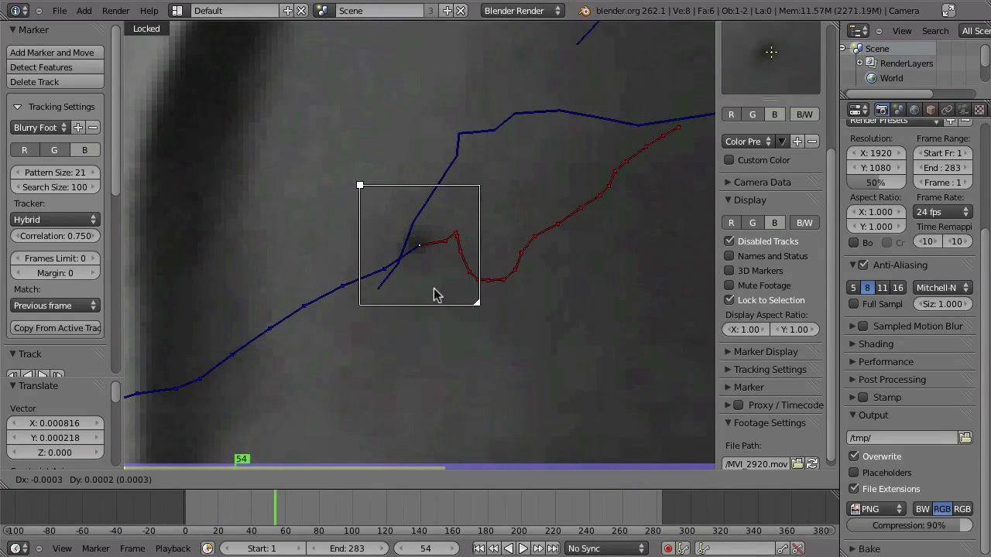
{"action": "key", "text": "s"}
{"action": "left_click", "coordinate": [466, 318]}
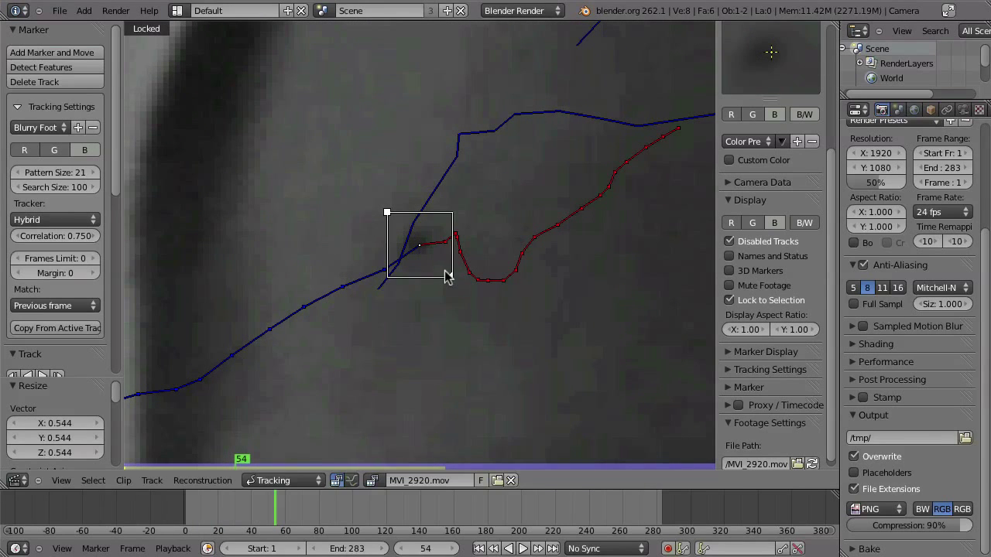
{"action": "key", "text": "ctrl+t"}
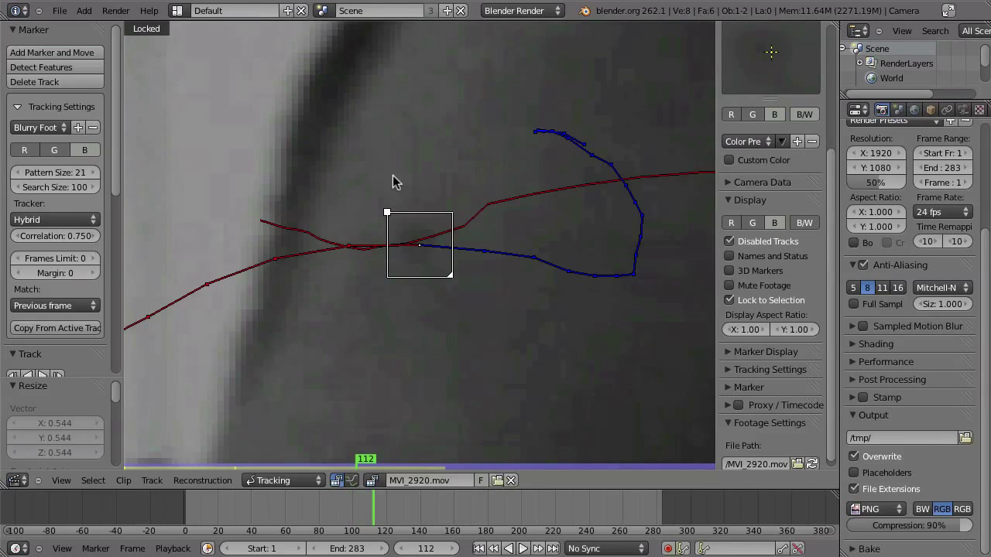
Go back to frame 106 and move the temple marker onto the dot's centre
{"action": "key", "text": "Left"}
{"action": "key", "text": "Left"}
{"action": "key", "text": "Left"}
{"action": "key", "text": "Left"}
{"action": "key", "text": "Left"}
{"action": "key", "text": "Left"}
{"action": "key", "text": "g"}
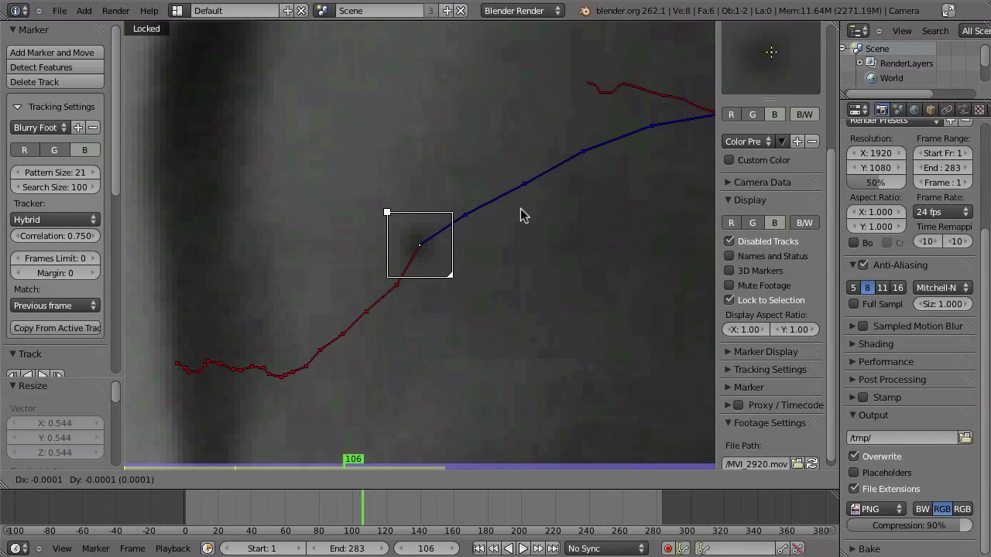
{"action": "left_click", "coordinate": [519, 210]}
Step forward frame by frame from frame 106 to check the temple marker for drift from its dot
{"action": "key", "text": "Right"}
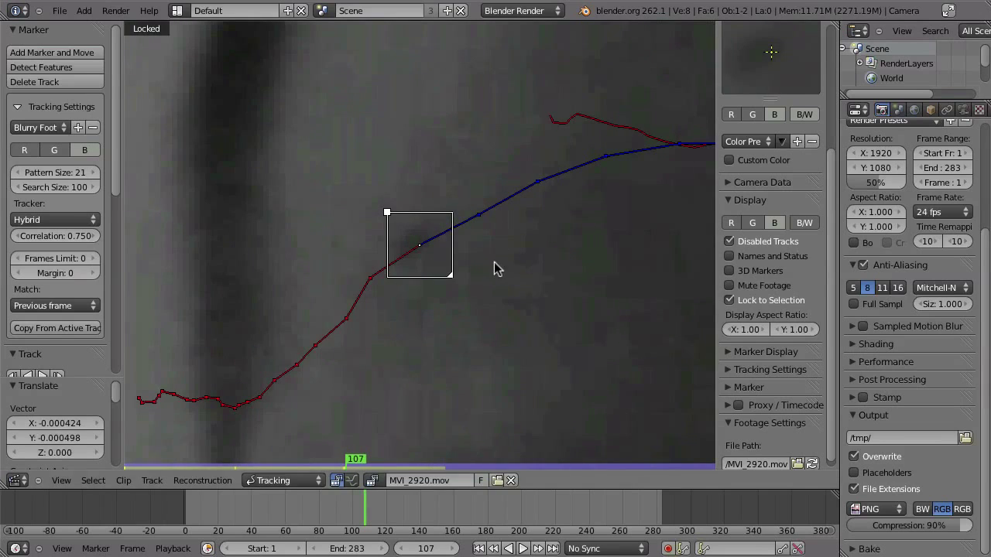
{"action": "key", "text": "Right"}
{"action": "key", "text": "Right"}
{"action": "key", "text": "Right"}
{"action": "key", "text": "Right"}
{"action": "key", "text": "Right"}
{"action": "key", "text": "Right"}
{"action": "key", "text": "Right"}
{"action": "key", "text": "Right"}
{"action": "key", "text": "Right"}
{"action": "key", "text": "Right"}
{"action": "key", "text": "Right"}
{"action": "key", "text": "Right"}
{"action": "key", "text": "Right"}
{"action": "key", "text": "Right"}
{"action": "key", "text": "Right"}
{"action": "key", "text": "Right"}
{"action": "key", "text": "shift+Right"}
Return to frame 141, correct the temple marker's position on the dot and track it forward to frame 155
{"action": "key", "text": "Left"}
{"action": "key", "text": "Left"}
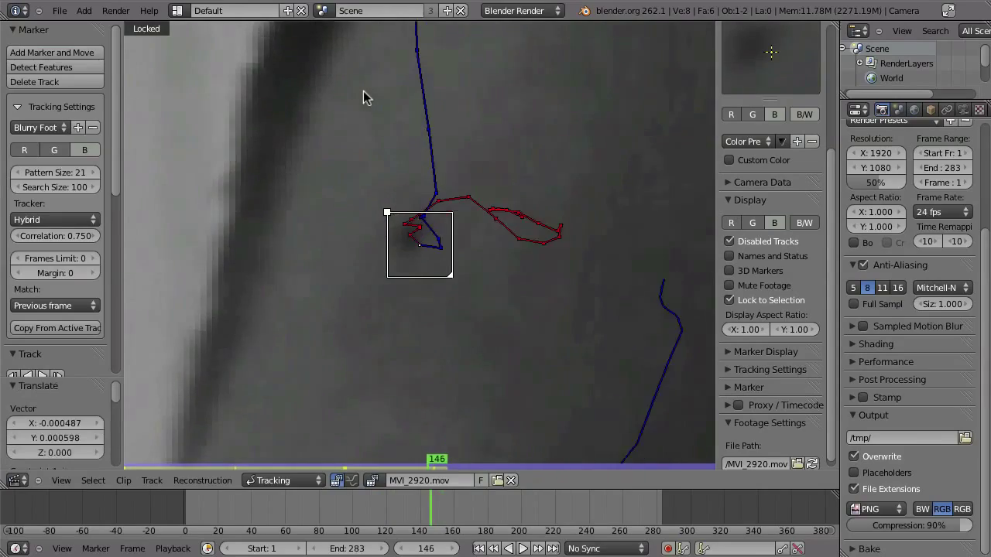
{"action": "key", "text": "Left"}
{"action": "key", "text": "Left"}
{"action": "key", "text": "Left"}
{"action": "key", "text": "Left"}
{"action": "key", "text": "Left"}
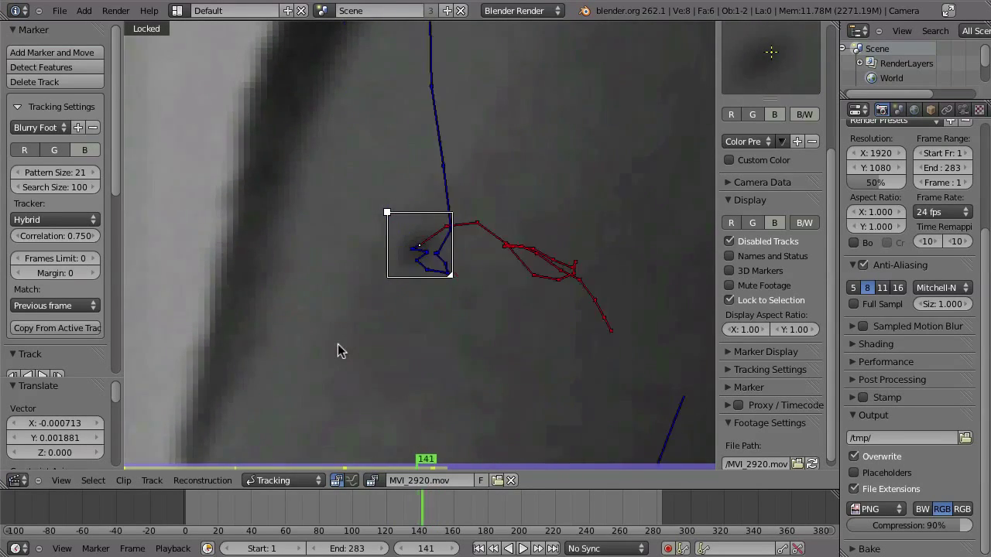
{"action": "key", "text": "ctrl+t"}
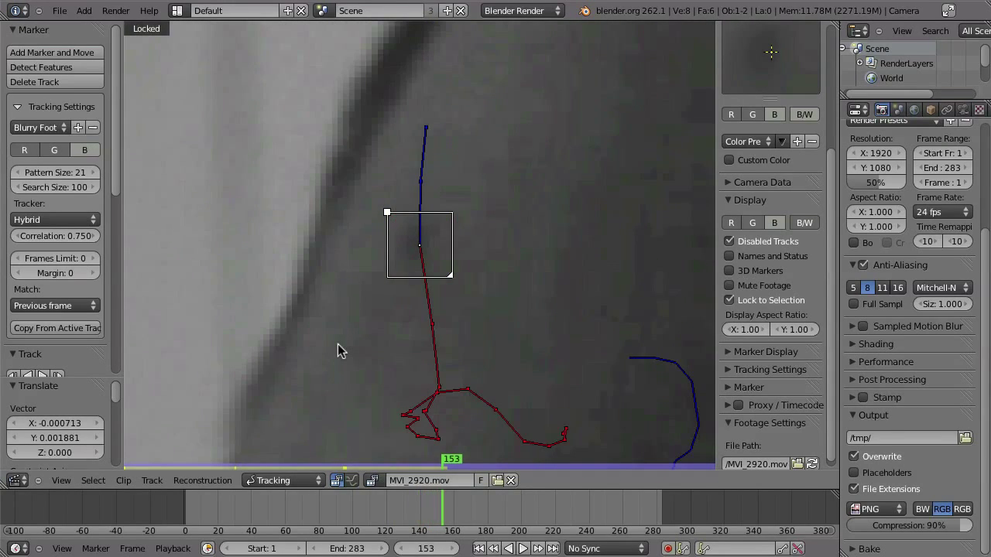
{"action": "key", "text": "Right"}
{"action": "key", "text": "Right"}
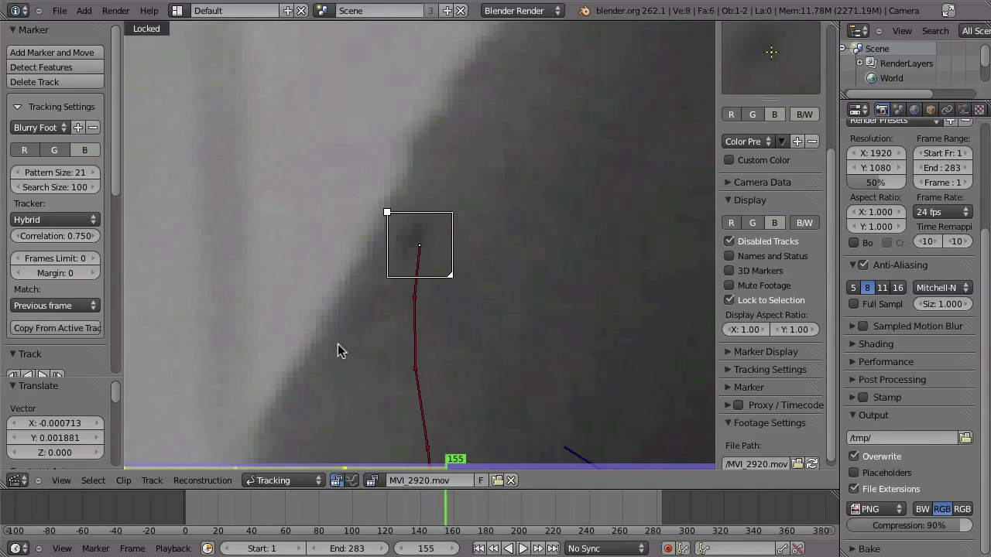
Play past the frames where the temple dot is hidden and place the same marker precisely on the dot around frame 191
{"action": "scroll", "coordinate": [397, 306], "scroll_direction": "down", "scroll_amount": 3}
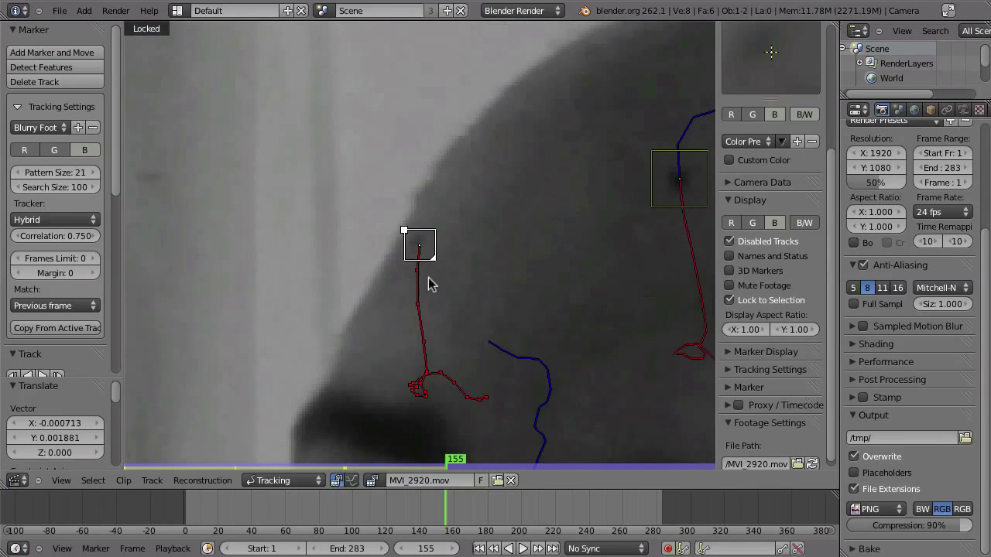
{"action": "scroll", "coordinate": [423, 338], "scroll_direction": "down", "scroll_amount": 3}
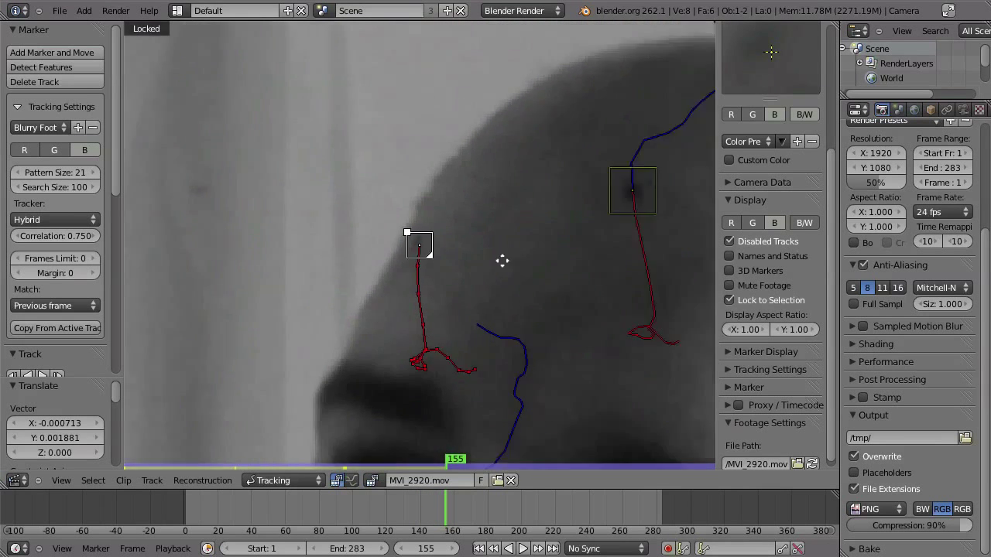
{"action": "key", "text": "alt+a"}
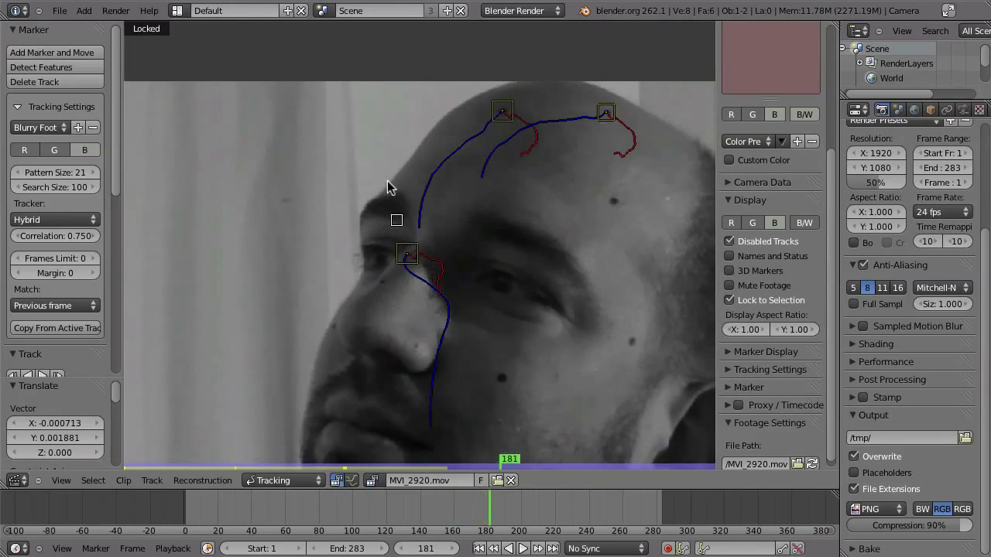
{"action": "key", "text": "g"}
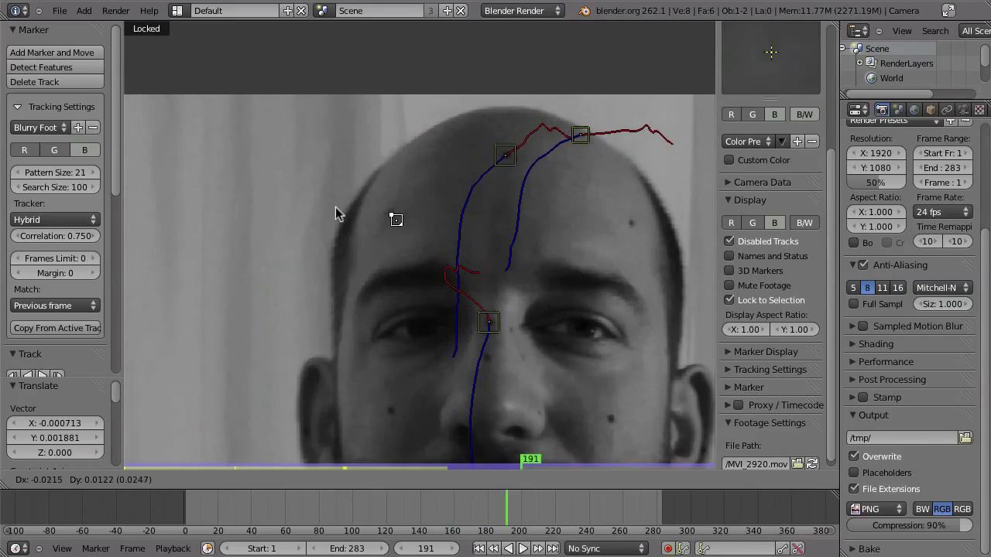
{"action": "left_click", "coordinate": [281, 149]}
{"action": "middle_click_drag", "start_coordinate": [435, 253], "coordinate": [488, 314]}
{"action": "mouse_move", "coordinate": [488, 314]}
{"action": "middle_mouse_down", "text": "ctrl"}
{"action": "mouse_move", "coordinate": [445, 341]}
{"action": "mouse_move", "coordinate": [393, 409]}
{"action": "middle_mouse_up", "text": "ctrl"}
{"action": "key", "text": "g"}
{"action": "left_click", "coordinate": [467, 351]}
Track the temple marker backward a few frames from where the dot reappears, and also track it forward through the clip
{"action": "key", "text": "alt+Left"}
{"action": "key", "text": "alt+Left"}
{"action": "key", "text": "alt+Left"}
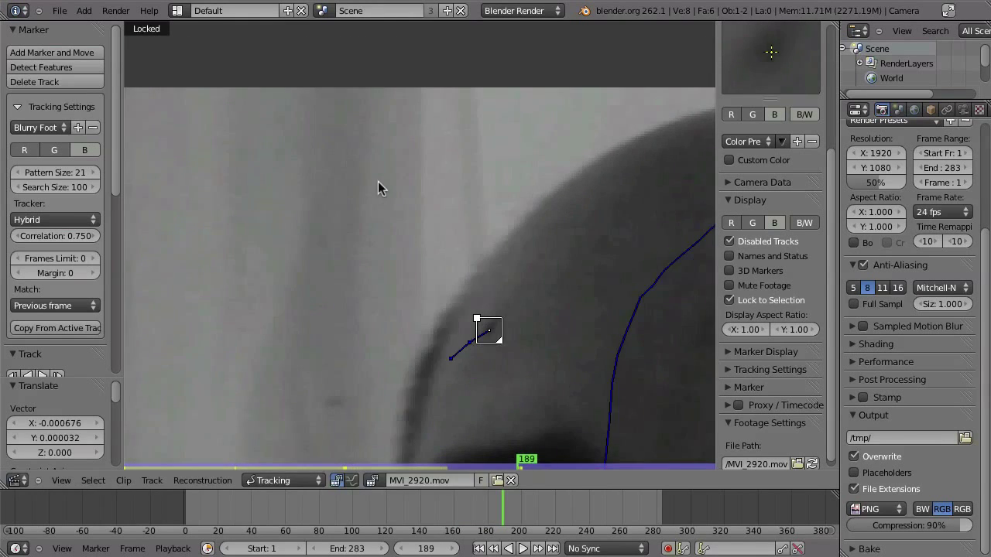
{"action": "key", "text": "Right"}
{"action": "key", "text": "ctrl+t"}
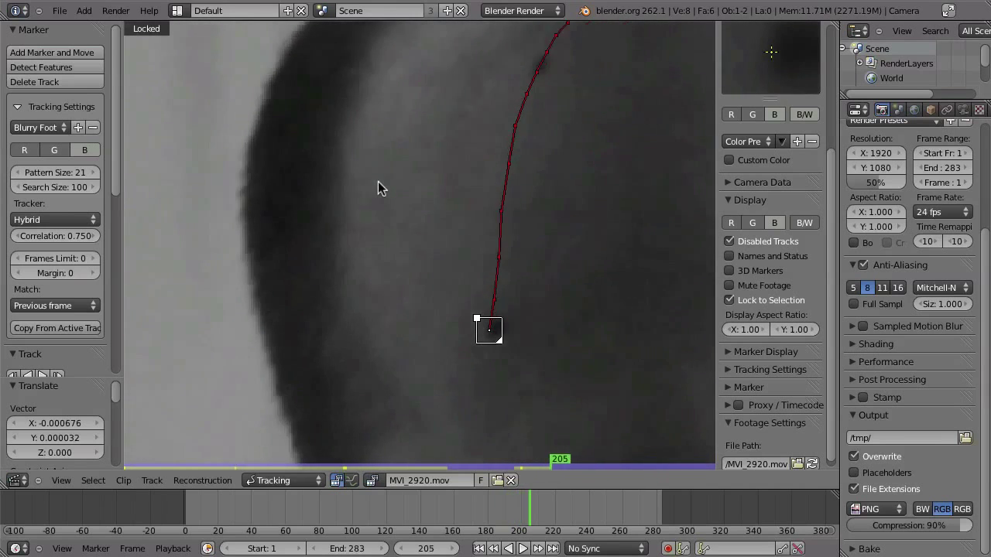
At frame 215, recentre the temple marker, scale its pattern area by 1.486 and track it forward to the clip's end
{"action": "key", "text": "g"}
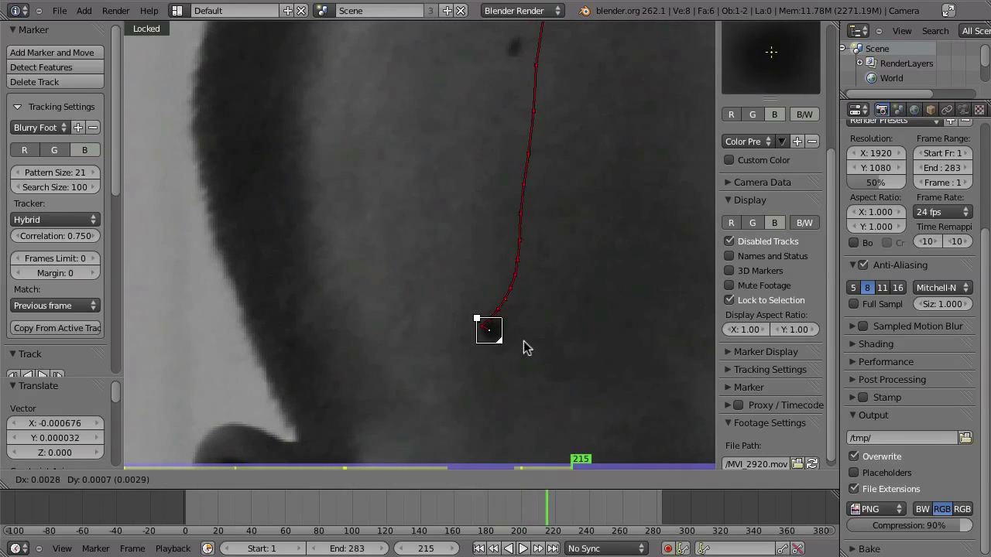
{"action": "left_click", "coordinate": [515, 348]}
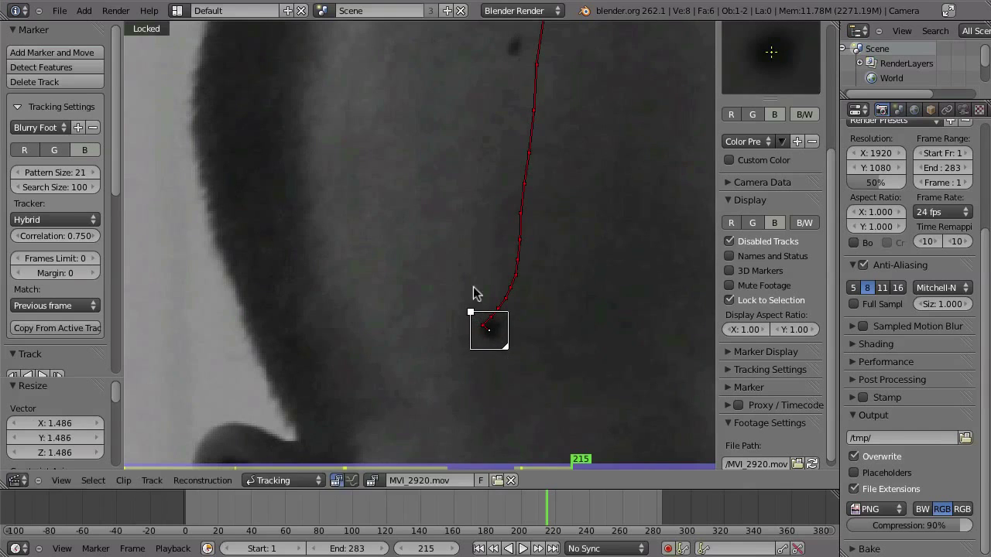
{"action": "key", "text": "ctrl+shift+Right"}
{"action": "key", "text": "ctrl+t"}
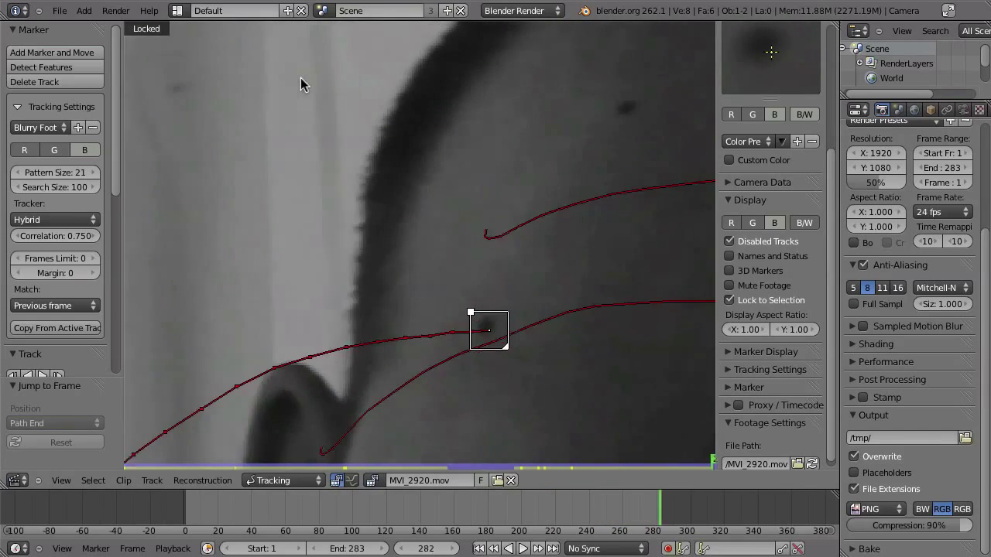
Return to frame 1, turn off Lock to Selection and add markers on the two crown dots and the image-right forehead dot
{"action": "scroll", "coordinate": [350, 168], "scroll_direction": "down", "scroll_amount": 5}
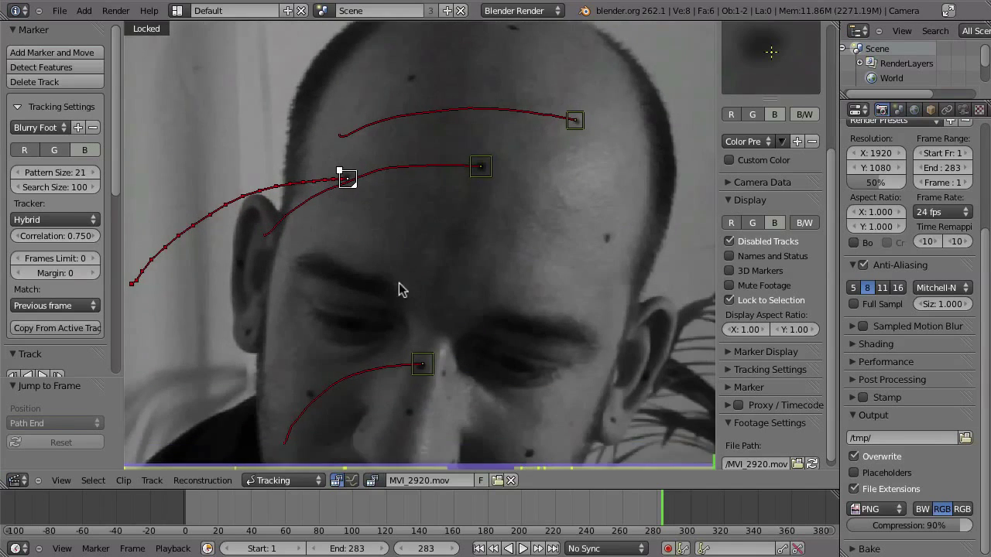
{"action": "scroll", "coordinate": [411, 238], "scroll_direction": "down", "scroll_amount": 1}
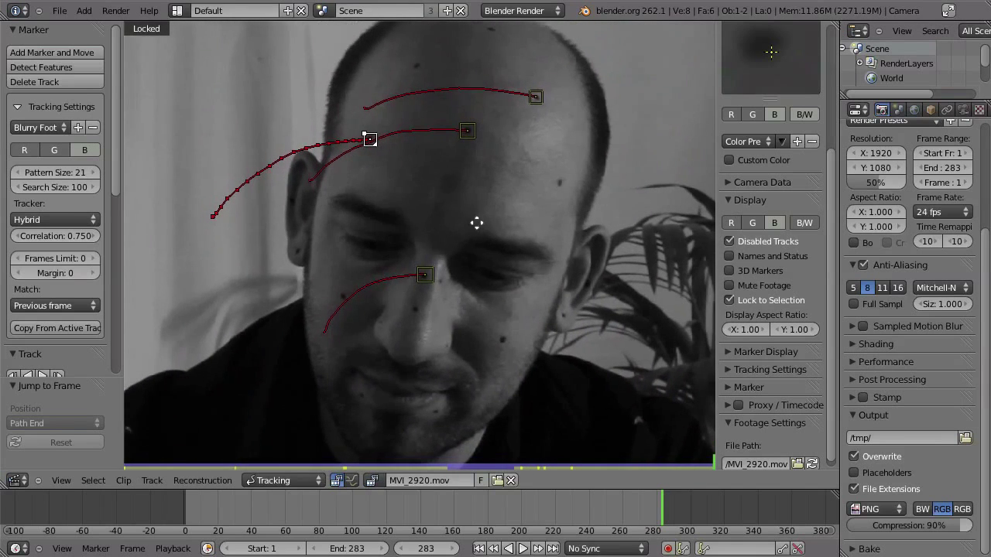
{"action": "middle_click_drag", "start_coordinate": [477, 263], "coordinate": [495, 298]}
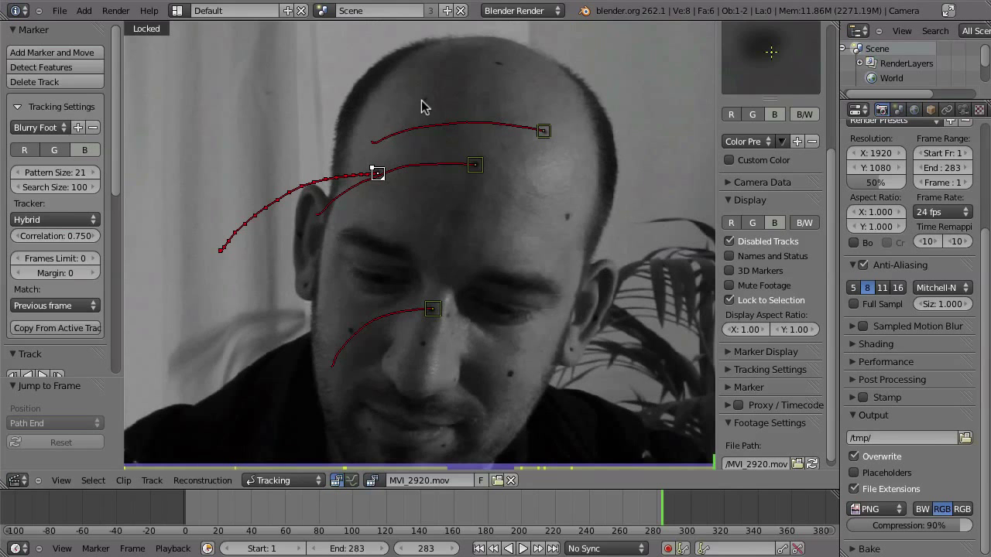
{"action": "key", "text": "shift+Left"}
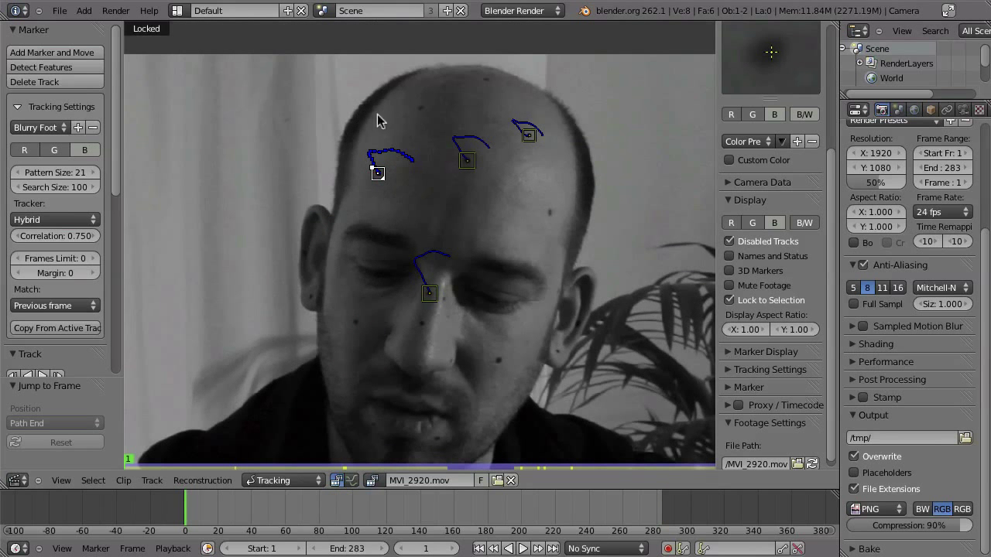
{"action": "mouse_move", "coordinate": [419, 114]}
{"action": "left_mouse_down", "text": "ctrl"}
{"action": "mouse_move", "coordinate": [426, 108]}
{"action": "mouse_move", "coordinate": [383, 95]}
{"action": "mouse_move", "coordinate": [440, 144]}
{"action": "left_mouse_up", "text": "ctrl"}
{"action": "middle_click_drag", "start_coordinate": [466, 304], "coordinate": [472, 189]}
{"action": "left_click_drag", "start_coordinate": [489, 109], "coordinate": [520, 52], "text": "ctrl"}
{"action": "left_click_drag", "start_coordinate": [553, 235], "coordinate": [555, 236], "text": "ctrl"}
{"action": "middle_click_drag", "start_coordinate": [513, 404], "coordinate": [488, 302]}
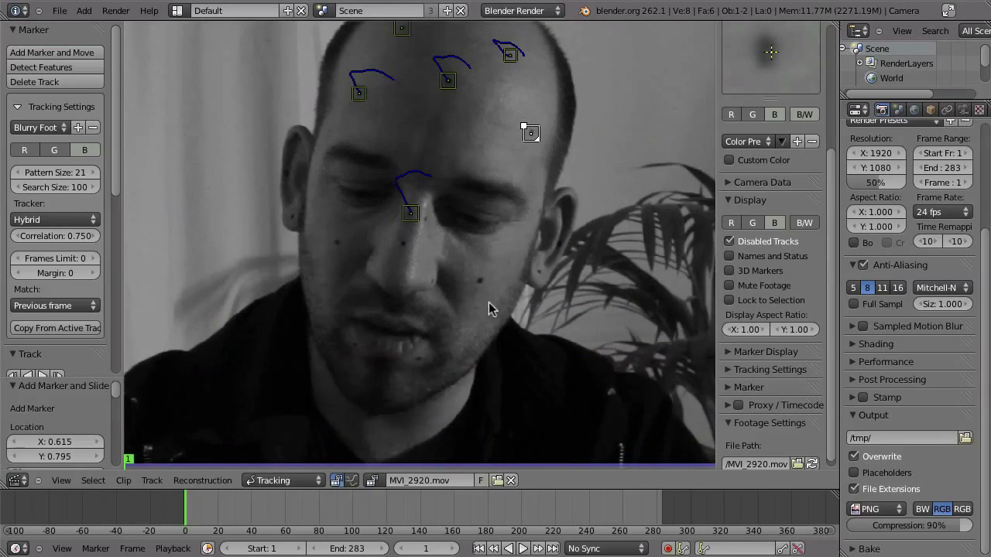
Add markers on the dots on both cheeks, the nose, the chin and beside the mouth
{"action": "left_click_drag", "start_coordinate": [479, 281], "coordinate": [480, 281], "text": "ctrl"}
{"action": "left_click_drag", "start_coordinate": [403, 245], "coordinate": [403, 252], "text": "ctrl"}
{"action": "mouse_move", "coordinate": [339, 242]}
{"action": "left_mouse_down", "text": "ctrl"}
{"action": "mouse_move", "coordinate": [317, 233]}
{"action": "mouse_move", "coordinate": [354, 260]}
{"action": "left_mouse_up", "text": "ctrl"}
{"action": "left_click_drag", "start_coordinate": [419, 360], "coordinate": [415, 355], "text": "ctrl"}
{"action": "mouse_move", "coordinate": [350, 345]}
{"action": "left_mouse_down", "text": "ctrl"}
{"action": "mouse_move", "coordinate": [369, 354]}
{"action": "mouse_move", "coordinate": [392, 346]}
{"action": "left_mouse_up", "text": "ctrl"}
{"action": "middle_click_drag", "start_coordinate": [499, 234], "coordinate": [496, 285]}
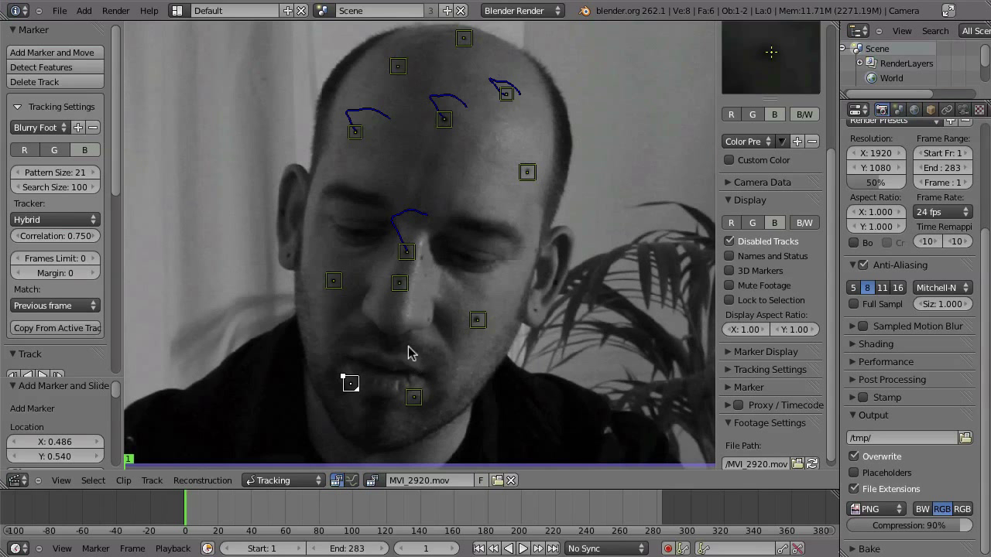
Select the outer face markers and the upper-head markers in groups to review how they are spread over the head
{"action": "left_click", "coordinate": [335, 288]}
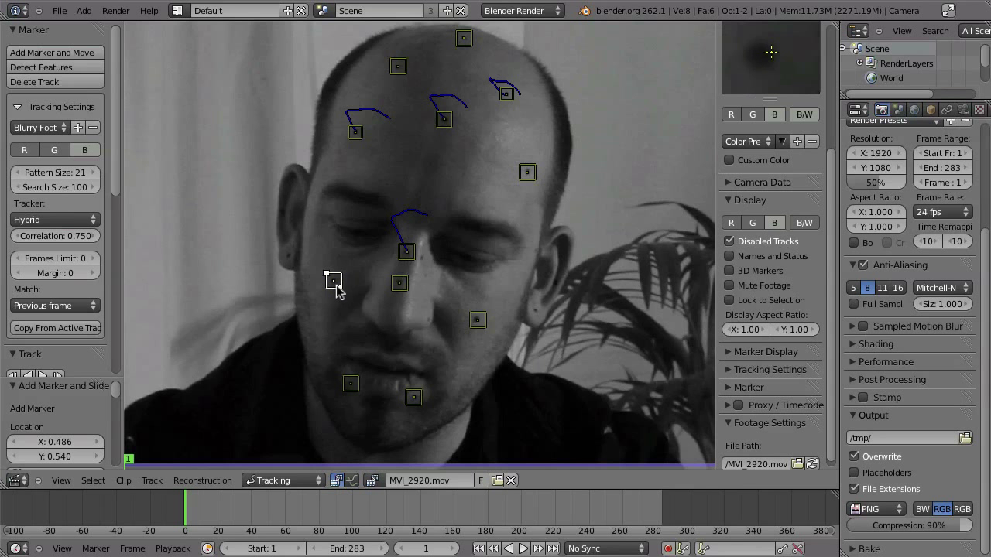
{"action": "left_click", "coordinate": [477, 332], "text": "shift"}
{"action": "left_click", "coordinate": [414, 401], "text": "shift"}
{"action": "left_click", "coordinate": [348, 391], "text": "shift"}
{"action": "left_click", "coordinate": [370, 143], "text": "shift"}
{"action": "left_click", "coordinate": [531, 177], "text": "shift"}
{"action": "left_click", "coordinate": [448, 138], "text": "shift"}
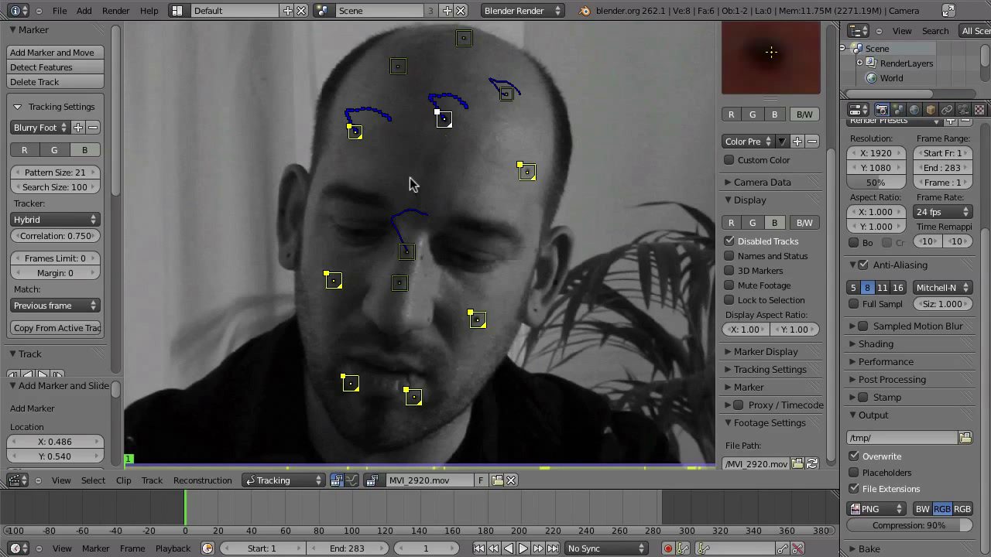
{"action": "left_click", "coordinate": [404, 72]}
{"action": "left_click", "coordinate": [463, 49], "text": "shift"}
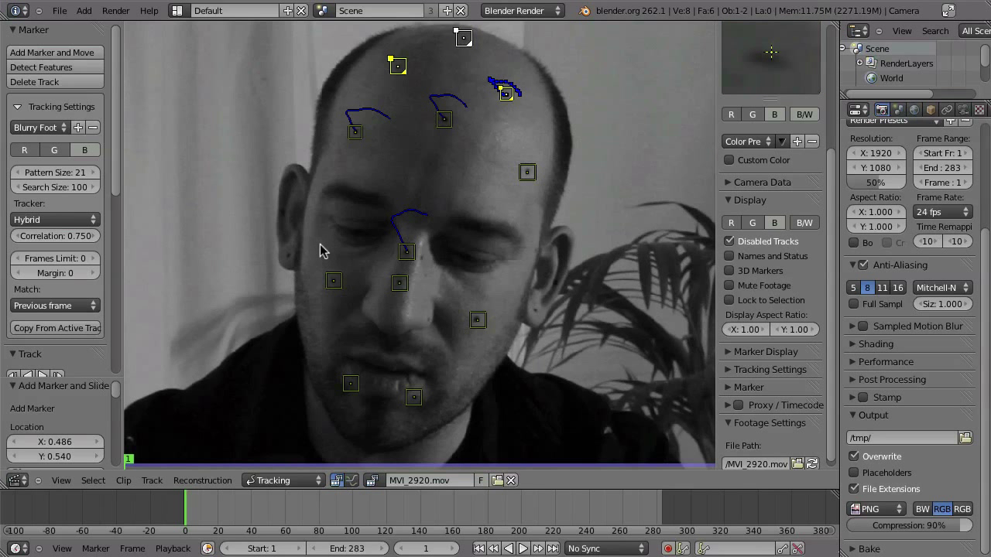
{"action": "left_click", "coordinate": [301, 275]}
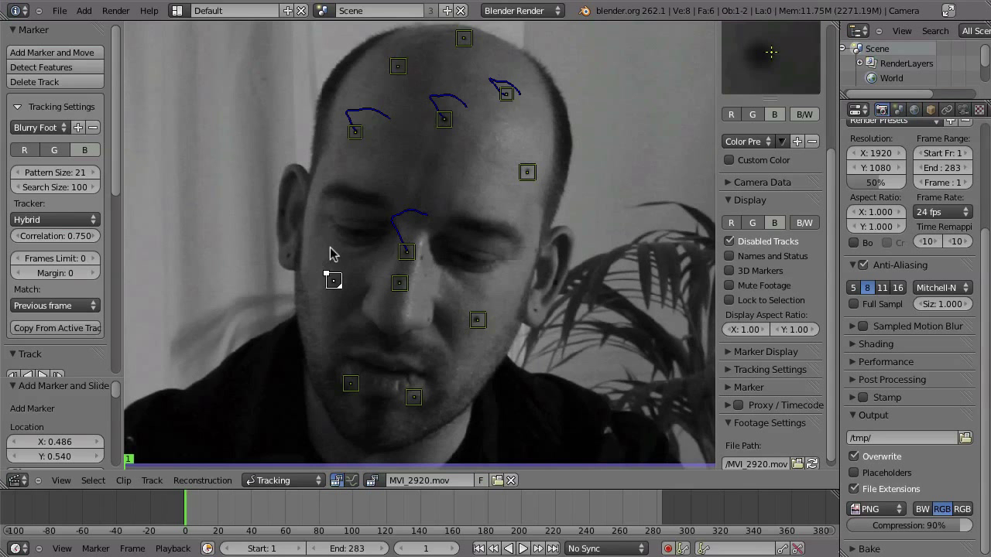
Add markers on the dots of the image-left ear, the image-right earlobe and the image-right jaw edge
{"action": "left_click_drag", "start_coordinate": [286, 256], "coordinate": [317, 261], "text": "ctrl"}
{"action": "mouse_move", "coordinate": [536, 308]}
{"action": "left_mouse_down", "text": "ctrl"}
{"action": "mouse_move", "coordinate": [520, 312]}
{"action": "mouse_move", "coordinate": [556, 292]}
{"action": "mouse_move", "coordinate": [553, 280]}
{"action": "left_mouse_up", "text": "ctrl"}
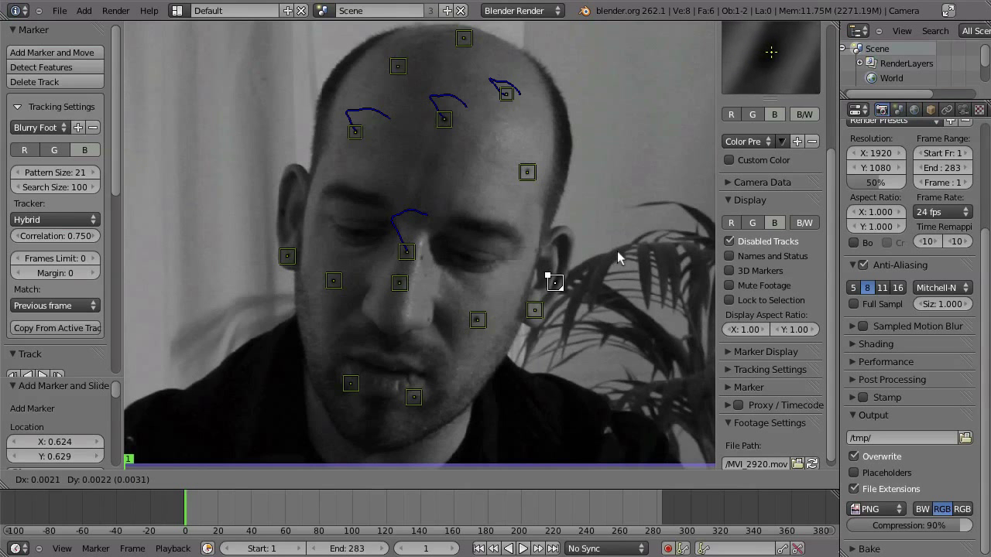
{"action": "left_click", "coordinate": [282, 212], "text": "ctrl"}
{"action": "middle_click_drag", "start_coordinate": [289, 196], "coordinate": [287, 230], "text": "ctrl"}
{"action": "middle_click_drag", "start_coordinate": [348, 237], "coordinate": [396, 209]}
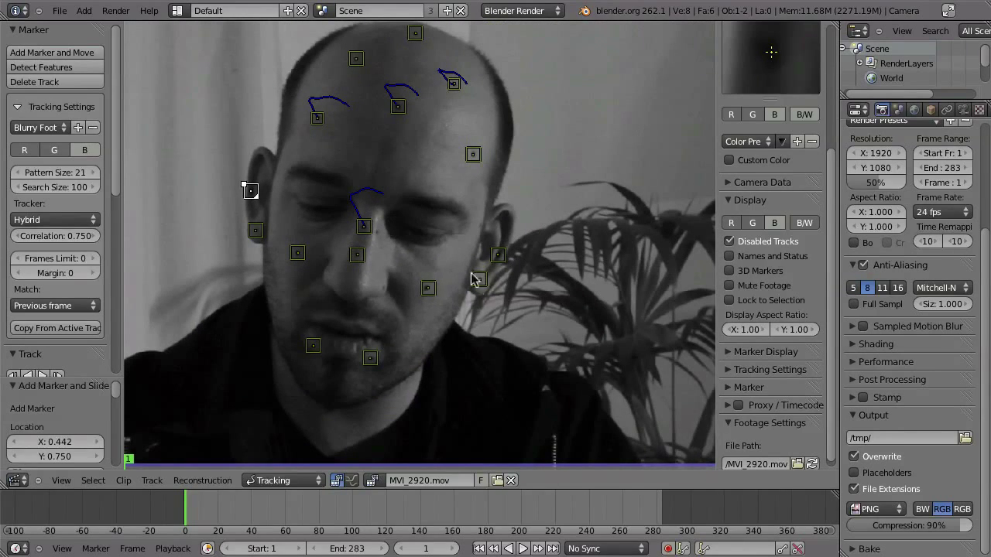
Run through the opening frames to compare the markers with the moving head, returning to frame 1
{"action": "key", "text": "ctrl+t"}
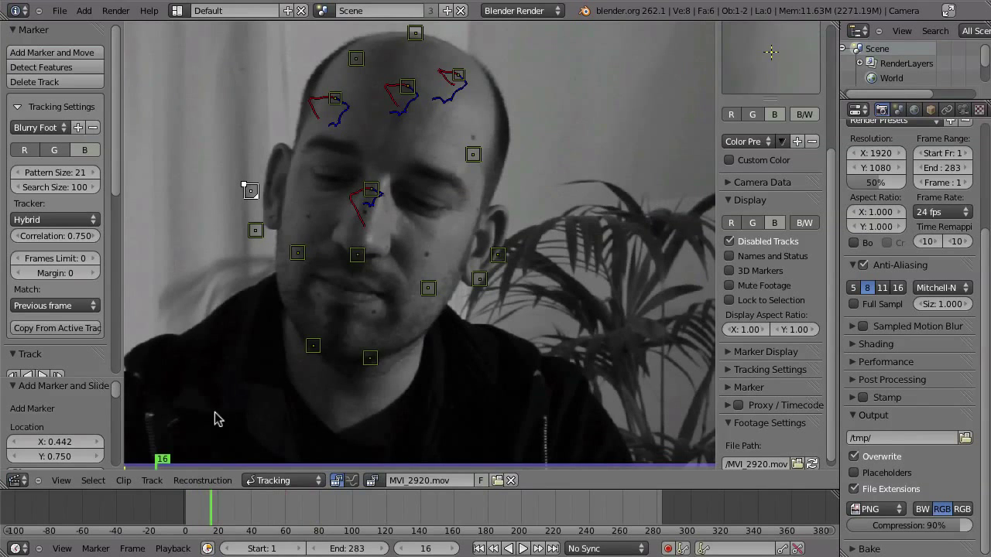
{"action": "key", "text": "shift+Left"}
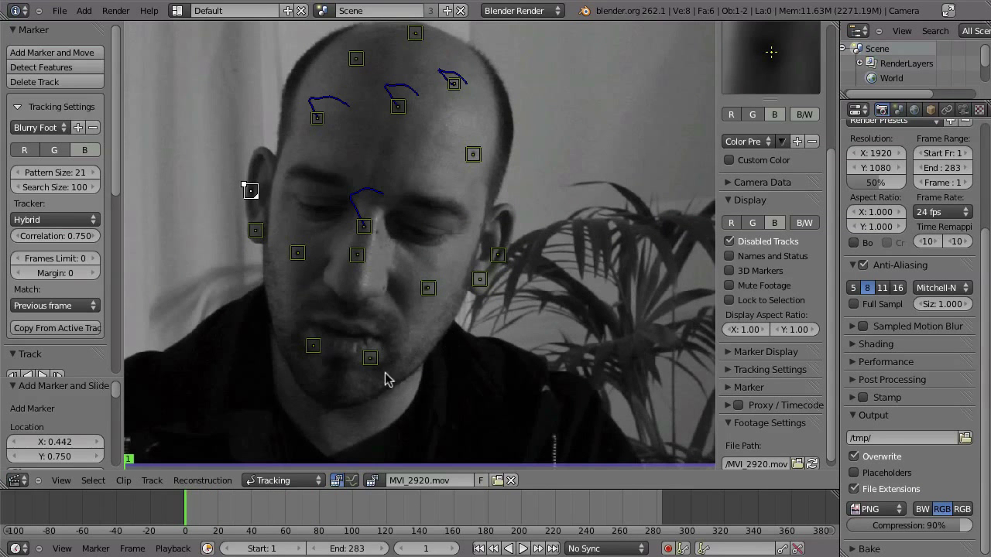
{"action": "scroll", "coordinate": [455, 259], "scroll_direction": "down", "scroll_amount": 1}
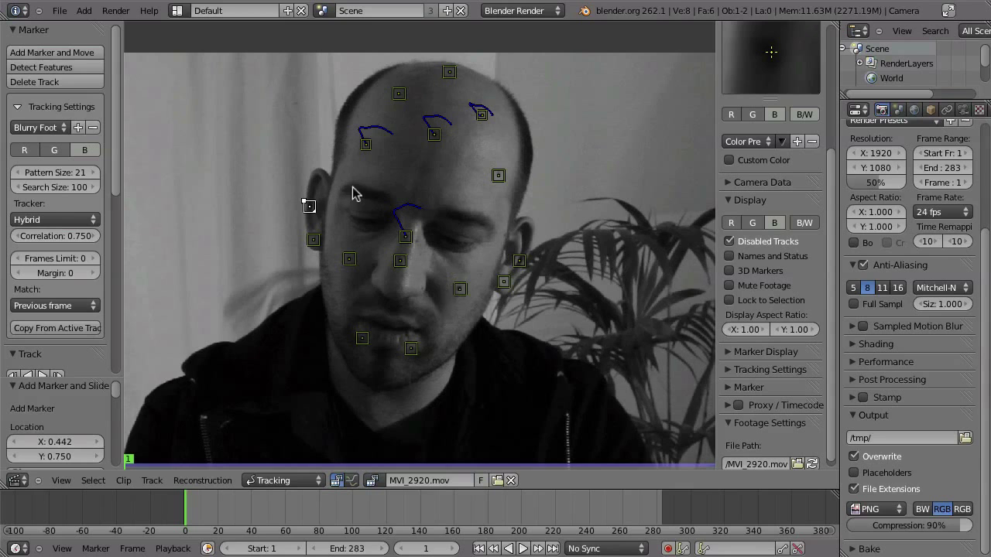
Select the lower nose marker, track it forward and turn on Lock to Selection
{"action": "right_click", "coordinate": [400, 261]}
{"action": "scroll", "coordinate": [402, 262], "scroll_direction": "up", "scroll_amount": 6}
{"action": "key", "text": "ctrl+t"}
{"action": "key", "text": "l"}
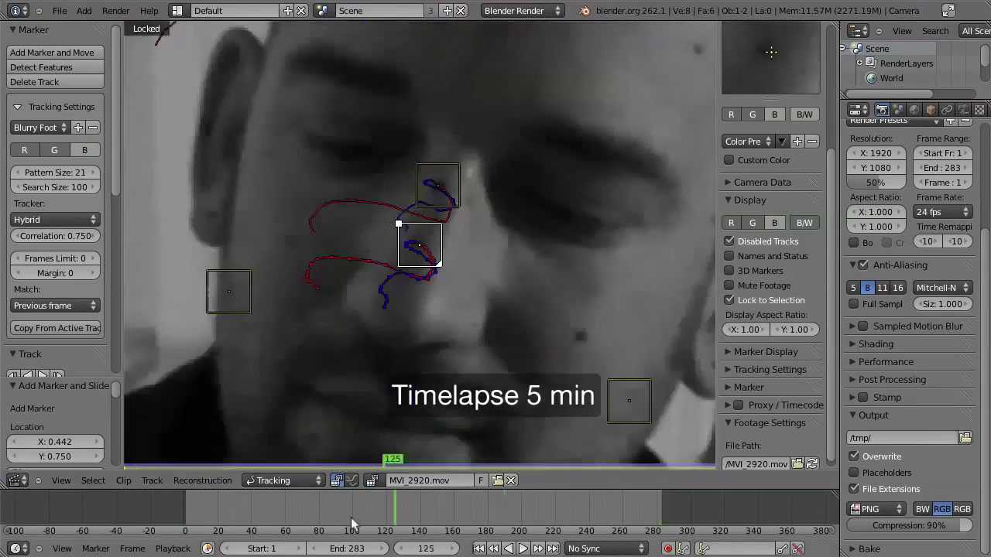
Shrink the lower nose marker's pattern area and track it forward again
{"action": "scroll", "coordinate": [439, 280], "scroll_direction": "up", "scroll_amount": 2}
{"action": "key", "text": "s"}
{"action": "left_click", "coordinate": [439, 280]}
{"action": "key", "text": "ctrl+t"}
Go back to an earlier frame, recentre the lower nose marker and track it forward five single frames
{"action": "left_click_drag", "start_coordinate": [537, 507], "coordinate": [490, 506]}
{"action": "scroll", "coordinate": [371, 122], "scroll_direction": "up", "scroll_amount": 3}
{"action": "key", "text": "g"}
{"action": "key", "text": "alt+Right"}
{"action": "key", "text": "alt+Right"}
{"action": "key", "text": "alt+Right"}
{"action": "key", "text": "alt+Right"}
{"action": "key", "text": "alt+Right"}
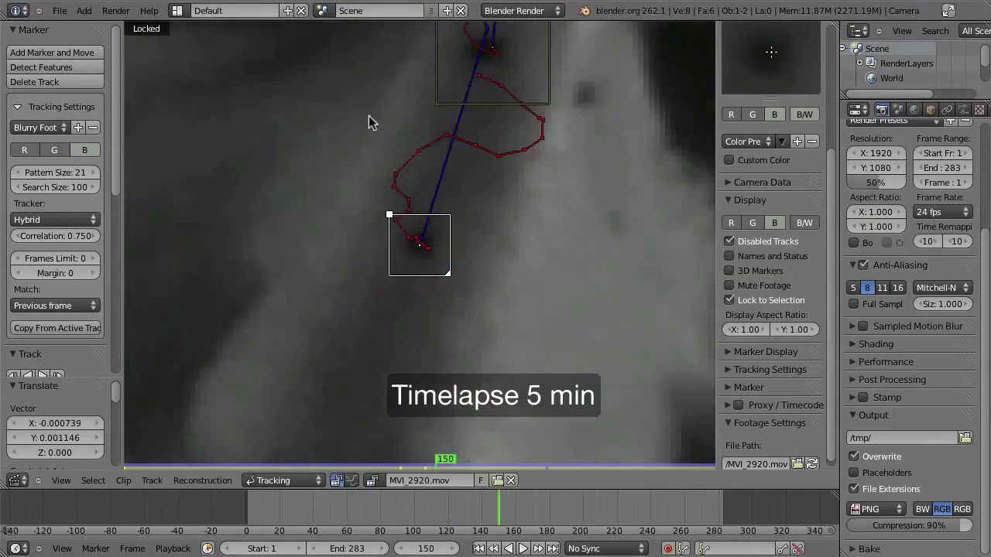
Step back three frames, reposition the lower nose marker on its dot and resume tracking, first frame by frame
{"action": "scroll", "coordinate": [370, 122], "scroll_direction": "down", "scroll_amount": 4}
{"action": "key", "text": "Left"}
{"action": "key", "text": "Left"}
{"action": "key", "text": "Left"}
{"action": "left_click_drag", "start_coordinate": [287, 111], "coordinate": [299, 179]}
{"action": "scroll", "coordinate": [340, 204], "scroll_direction": "up", "scroll_amount": 2}
{"action": "key", "text": "alt+Right"}
{"action": "key", "text": "alt+Right"}
{"action": "key", "text": "alt+Right"}
{"action": "mouse_move", "coordinate": [510, 415]}
{"action": "middle_mouse_down"}
{"action": "mouse_move", "coordinate": [490, 341]}
{"action": "mouse_move", "coordinate": [492, 365]}
{"action": "middle_mouse_up"}
{"action": "key", "text": "ctrl+t"}
Step back four frames, recentre the lower nose marker over successive frames and track it forward
{"action": "key", "text": "Left"}
{"action": "key", "text": "Left"}
{"action": "key", "text": "Left"}
{"action": "key", "text": "Left"}
{"action": "key", "text": "g"}
{"action": "left_click", "coordinate": [420, 146]}
{"action": "key", "text": "Right"}
{"action": "key", "text": "g"}
{"action": "scroll", "coordinate": [430, 271], "scroll_direction": "down", "scroll_amount": 1}
{"action": "mouse_move", "coordinate": [430, 277]}
{"action": "middle_mouse_down", "text": "ctrl"}
{"action": "mouse_move", "coordinate": [382, 312]}
{"action": "mouse_move", "coordinate": [410, 283]}
{"action": "middle_mouse_up", "text": "ctrl"}
{"action": "key", "text": "g"}
{"action": "left_click", "coordinate": [330, 42]}
{"action": "key", "text": "ctrl+t"}
Recentre the lower nose marker, step back to frame 160 and track it forward from there
{"action": "key", "text": "g"}
{"action": "left_click", "coordinate": [265, 314]}
{"action": "key", "text": "Left"}
{"action": "key", "text": "Left"}
{"action": "key", "text": "Left"}
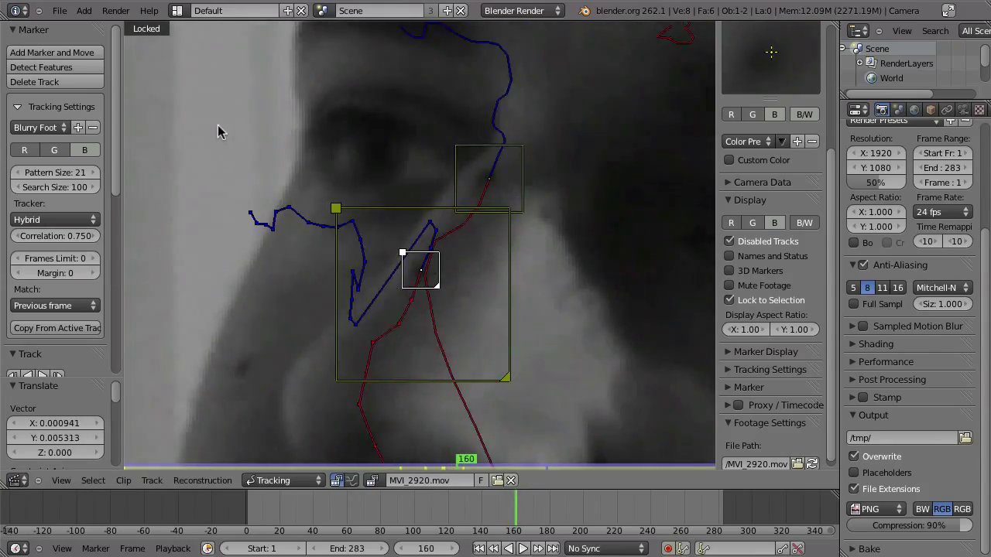
{"action": "key", "text": "ctrl+t"}
Recentre the lower nose marker, step back two frames and track it to the clip's end at frame 283
{"action": "key", "text": "g"}
{"action": "left_click", "coordinate": [209, 62]}
{"action": "key", "text": "Left"}
{"action": "key", "text": "Left"}
{"action": "key", "text": "ctrl+t"}
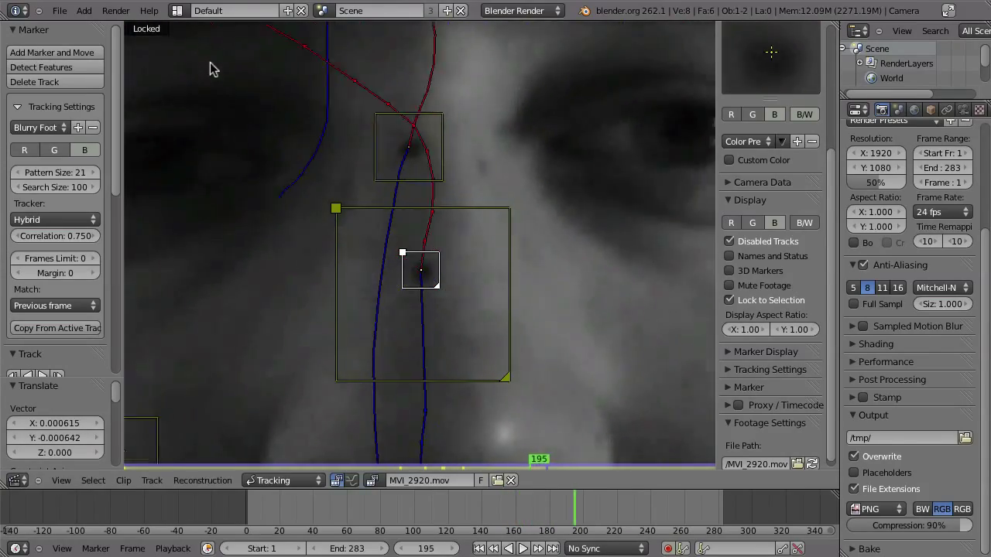
{"action": "key", "text": "ctrl+t"}
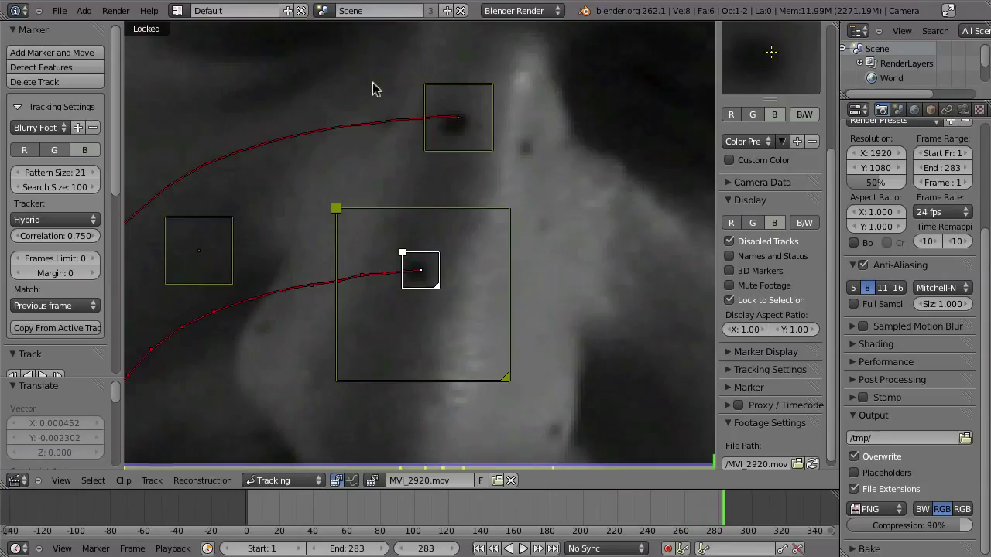
Return to frame 1, clear the marker selection and select the image-left crown marker
{"action": "key", "text": "shift+Left"}
{"action": "scroll", "coordinate": [816, 77], "scroll_direction": "up", "scroll_amount": 6}
{"action": "right_click", "coordinate": [443, 256]}
{"action": "middle_click_drag", "start_coordinate": [445, 255], "coordinate": [462, 396]}
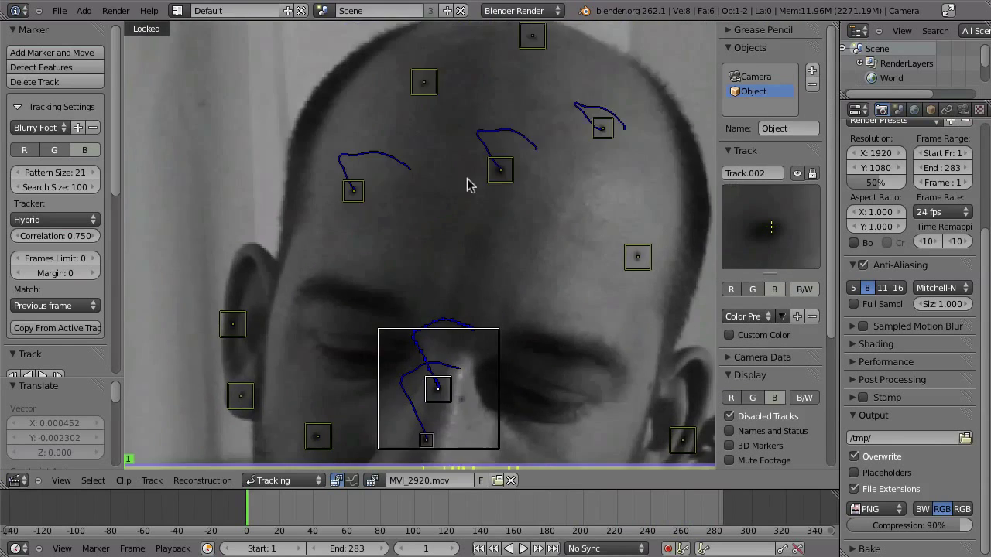
{"action": "right_click", "coordinate": [498, 169]}
{"action": "right_click", "coordinate": [522, 203], "text": "shift"}
{"action": "right_click", "coordinate": [221, 286], "text": "shift"}
{"action": "key", "text": "a"}
{"action": "right_click", "coordinate": [359, 179]}
Collapse the track and object details and set the tracking speed to Double
{"action": "left_click", "coordinate": [728, 151]}
{"action": "left_click", "coordinate": [729, 48]}
{"action": "left_click", "coordinate": [729, 271]}
{"action": "left_click", "coordinate": [788, 380]}
{"action": "left_click", "coordinate": [785, 354]}
Lock the view to the image-left crown marker and track it forward
{"action": "key", "text": "l"}
{"action": "mouse_move", "coordinate": [434, 212]}
{"action": "middle_mouse_down"}
{"action": "mouse_move", "coordinate": [421, 306]}
{"action": "mouse_move", "coordinate": [436, 214]}
{"action": "middle_mouse_up"}
{"action": "scroll", "coordinate": [436, 224], "scroll_direction": "up", "scroll_amount": 3}
{"action": "key", "text": "ctrl+t"}
Recentre the crown marker on its dot and track it forward again
{"action": "key", "text": "g"}
{"action": "left_click", "coordinate": [438, 287]}
{"action": "key", "text": "shift+Right"}
{"action": "key", "text": "ctrl+t"}
Go back to an earlier frame, scale the crown marker's pattern area by 0.570 and step forward to frame 37
{"action": "left_click_drag", "start_coordinate": [367, 507], "coordinate": [301, 507]}
{"action": "key", "text": "s"}
{"action": "left_click", "coordinate": [451, 294]}
{"action": "key", "text": "Right"}
{"action": "key", "text": "Right"}
{"action": "key", "text": "Right"}
{"action": "key", "text": "Right"}
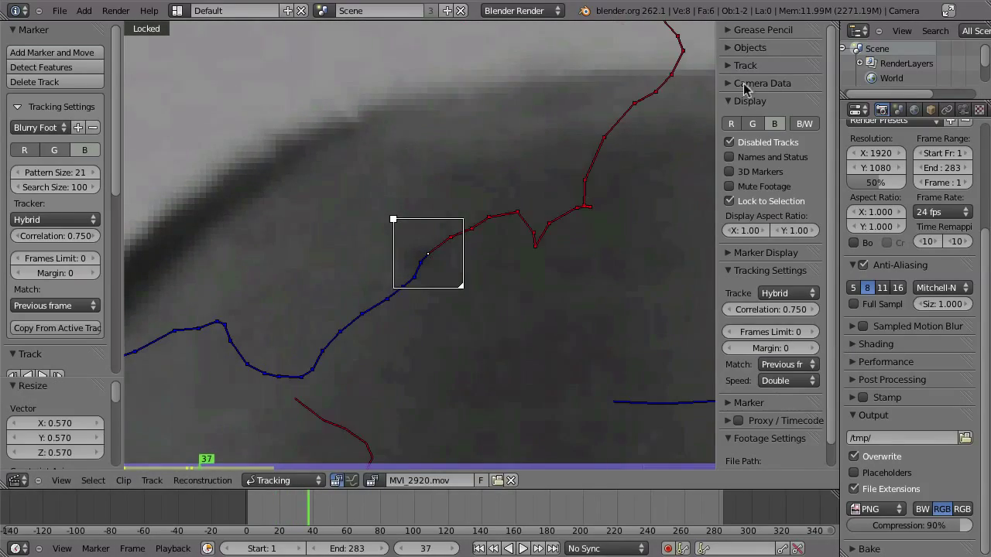
Show the track preview, step back to an earlier frame, recentre the crown marker and track it forward
{"action": "left_click", "coordinate": [735, 66]}
{"action": "key", "text": "Right"}
{"action": "key", "text": "Right"}
{"action": "key", "text": "Left"}
{"action": "key", "text": "Left"}
{"action": "key", "text": "Left"}
{"action": "key", "text": "Left"}
{"action": "key", "text": "Left"}
{"action": "key", "text": "Left"}
{"action": "key", "text": "Left"}
{"action": "key", "text": "g"}
{"action": "left_click", "coordinate": [431, 235]}
{"action": "key", "text": "ctrl+t"}
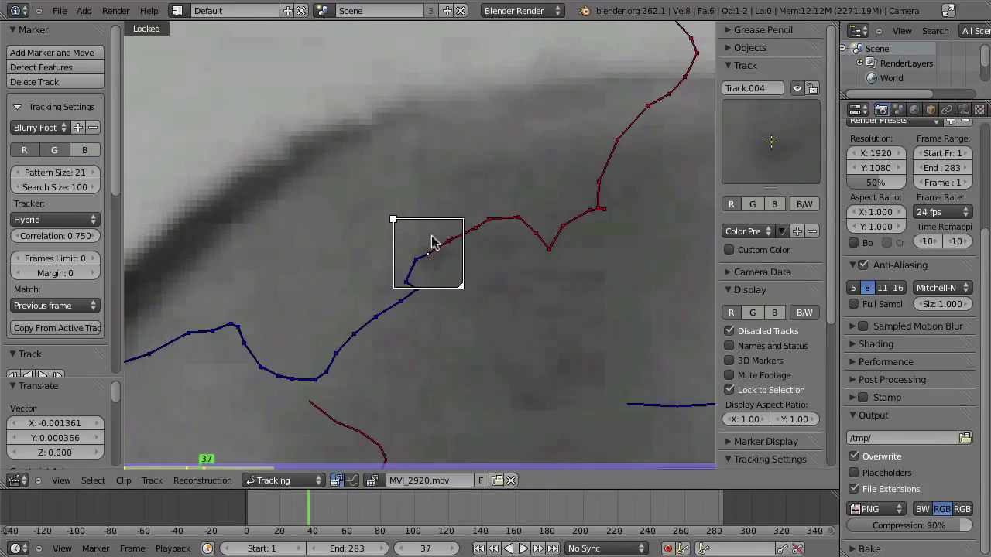
Stop tracking, step back four frames and toggle the green channel for both the track and the footage display
{"action": "key", "text": "Escape"}
{"action": "key", "text": "Left"}
{"action": "key", "text": "Left"}
{"action": "key", "text": "Left"}
{"action": "key", "text": "Left"}
{"action": "left_click", "coordinate": [752, 204]}
{"action": "left_click", "coordinate": [752, 312]}
Recentre the crown marker at this earlier frame and track it forward
{"action": "key", "text": "g"}
{"action": "left_click", "coordinate": [431, 192]}
{"action": "key", "text": "ctrl+t"}
Recentre the crown marker where tracking stopped, adjust its pattern size and continue tracking forward
{"action": "key", "text": "g"}
{"action": "left_click", "coordinate": [487, 116]}
{"action": "middle_click_drag", "start_coordinate": [499, 116], "coordinate": [535, 258], "text": "ctrl"}
{"action": "key", "text": "s"}
{"action": "left_click", "coordinate": [431, 278]}
{"action": "key", "text": "ctrl+t"}
Step back through the drifting frames to just before frame 60 and recentre the crown marker on its dot
{"action": "middle_click_drag", "start_coordinate": [432, 277], "coordinate": [297, 28], "text": "ctrl"}
{"action": "key", "text": "Left"}
{"action": "key", "text": "Left"}
{"action": "key", "text": "Left"}
{"action": "key", "text": "Left"}
{"action": "key", "text": "Left"}
{"action": "key", "text": "Left"}
{"action": "key", "text": "Left"}
{"action": "key", "text": "Left"}
{"action": "key", "text": "Left"}
{"action": "key", "text": "Left"}
{"action": "key", "text": "Left"}
{"action": "key", "text": "Left"}
{"action": "key", "text": "Left"}
{"action": "key", "text": "g"}
{"action": "left_click", "coordinate": [392, 161]}
Step forward from frame 60 and recentre the crown marker on its dot wherever it has slipped
{"action": "key", "text": "Right"}
{"action": "key", "text": "Right"}
{"action": "key", "text": "g"}
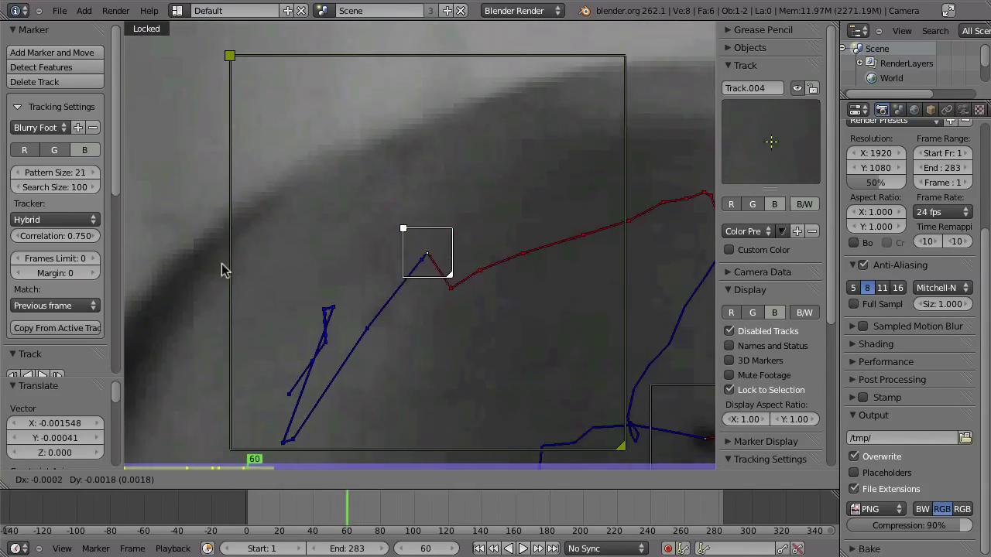
{"action": "left_click", "coordinate": [225, 267]}
{"action": "key", "text": "g"}
{"action": "left_click", "coordinate": [392, 20]}
{"action": "key", "text": "Right"}
{"action": "key", "text": "Right"}
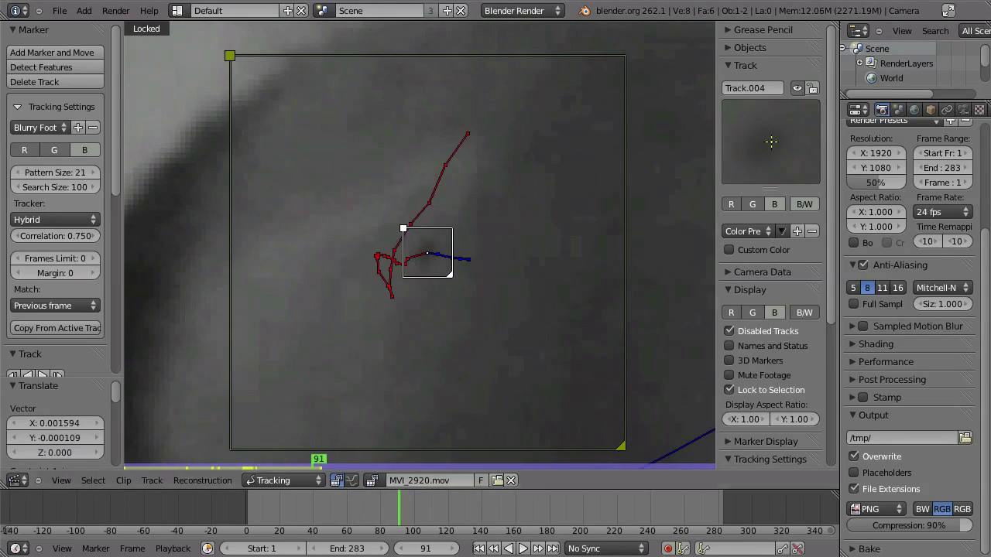
Set the track's correlation to 0.600, shrink the crown marker's search area around frame 106 and track it forward
{"action": "scroll", "coordinate": [783, 306], "scroll_direction": "down", "scroll_amount": 6}
{"action": "key", "text": "Left"}
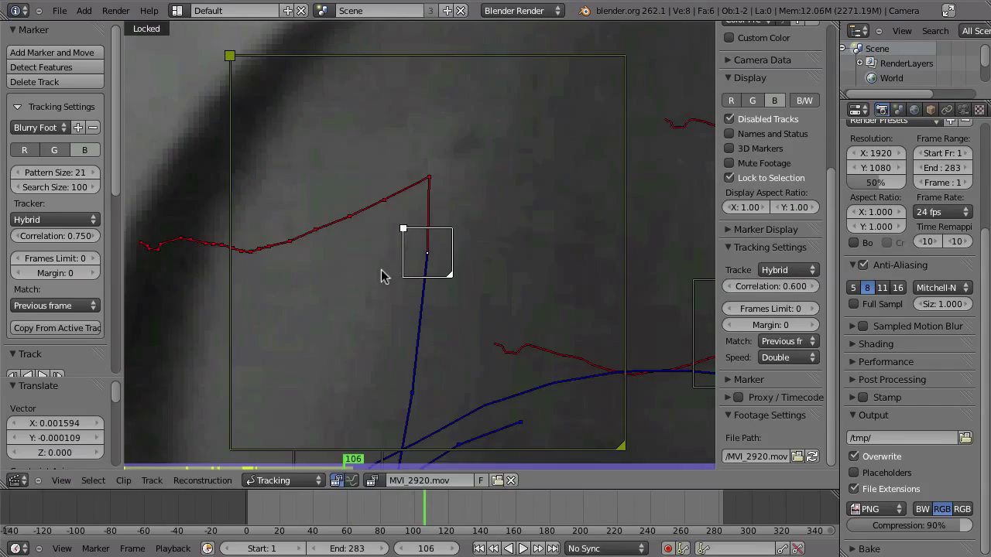
{"action": "left_click_drag", "start_coordinate": [620, 446], "coordinate": [553, 378]}
{"action": "key", "text": "ctrl+t"}
Recentre the crown marker on its dot, scale its pattern area by 1.155 and continue tracking forward
{"action": "key", "text": "g"}
{"action": "left_click", "coordinate": [387, 59]}
{"action": "key", "text": "ctrl+t"}
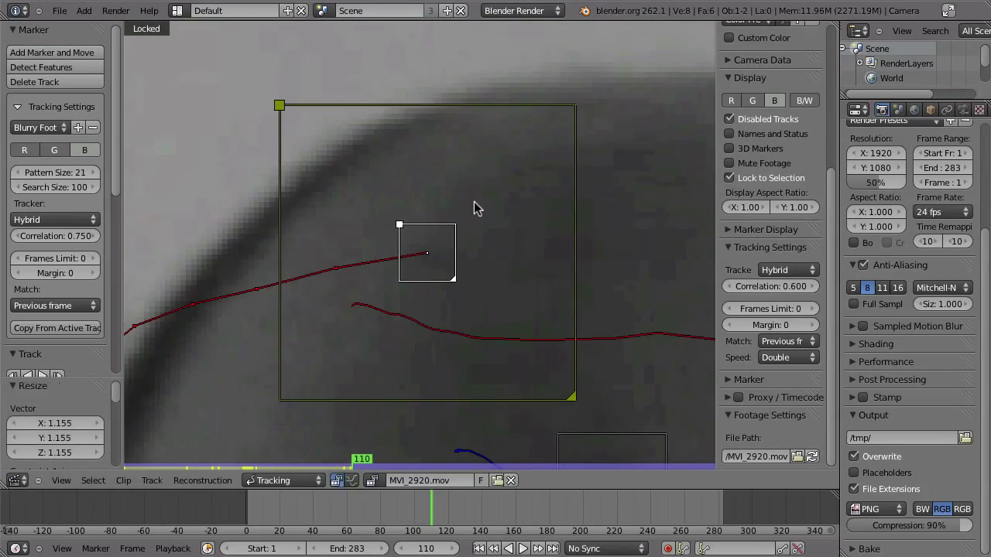
Track the crown marker forward from frame 110 and recentre it on its dot
{"action": "key", "text": "ctrl+t"}
{"action": "key", "text": "g"}
{"action": "left_click", "coordinate": [418, 14]}
{"action": "left_click", "coordinate": [525, 223]}
{"action": "key", "text": "ctrl+t"}
{"action": "scroll", "coordinate": [421, 119], "scroll_direction": "down", "scroll_amount": 4}
{"action": "scroll", "coordinate": [421, 118], "scroll_direction": "up", "scroll_amount": 3}
Step back to frame 109, recentre the crown marker on its dot and track it forward again
{"action": "key", "text": "Left"}
{"action": "key", "text": "Left"}
{"action": "key", "text": "Left"}
{"action": "key", "text": "Left"}
{"action": "key", "text": "Left"}
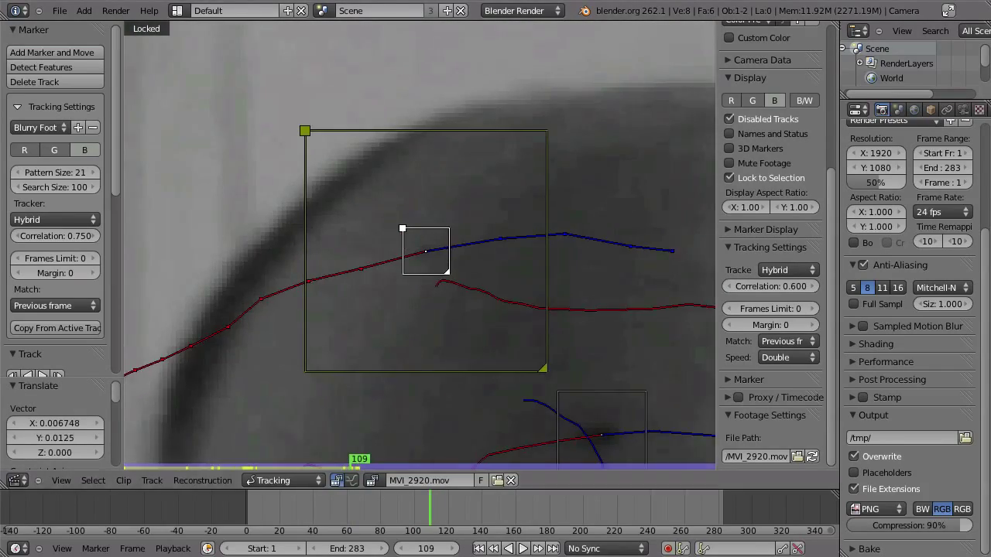
{"action": "key", "text": "g"}
{"action": "left_click", "coordinate": [435, 167]}
{"action": "key", "text": "ctrl+t"}
{"action": "key", "text": "g"}
{"action": "left_click", "coordinate": [371, 121]}
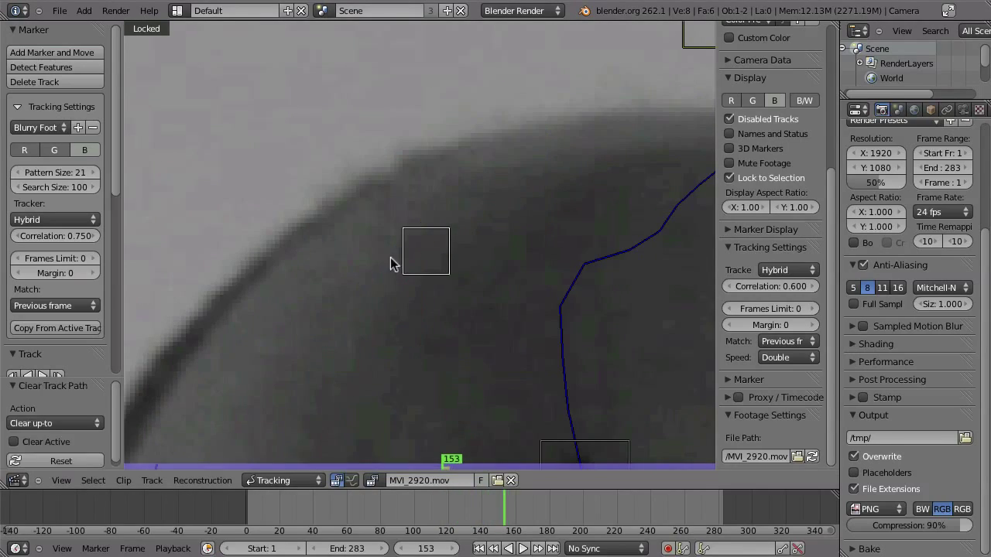
Go to frame 200 and place the crown marker precisely on its dot
{"action": "left_click_drag", "start_coordinate": [499, 516], "coordinate": [583, 515]}
{"action": "scroll", "coordinate": [400, 263], "scroll_direction": "down", "scroll_amount": 5}
{"action": "key", "text": "g"}
{"action": "left_click", "coordinate": [448, 251]}
{"action": "scroll", "coordinate": [449, 251], "scroll_direction": "up", "scroll_amount": 4}
{"action": "key", "text": "g"}
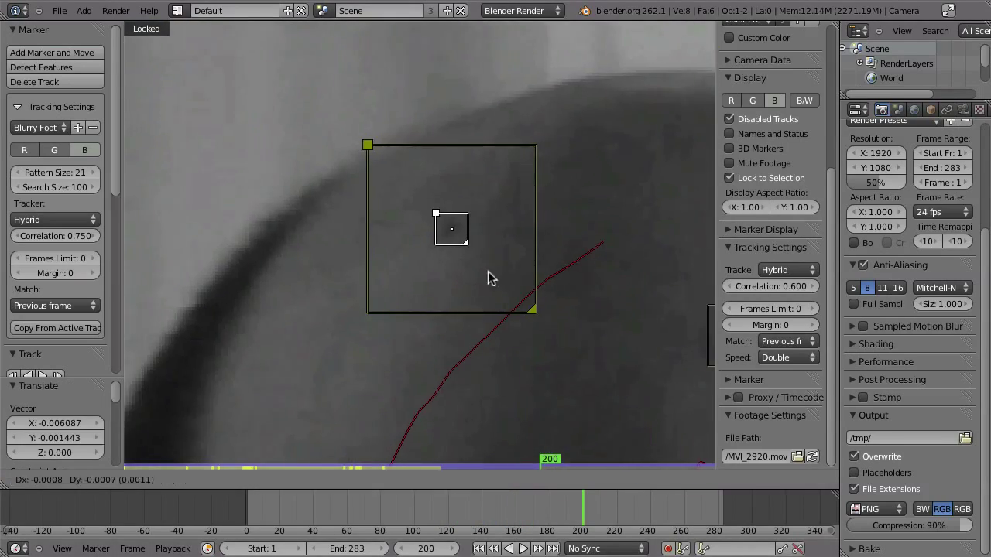
{"action": "left_click", "coordinate": [486, 271]}
Track the crown marker backward from frame 200, recentring it on its dot wherever it slips
{"action": "key", "text": "ctrl+shift+t"}
{"action": "key", "text": "g"}
{"action": "left_click", "coordinate": [466, 150]}
{"action": "key", "text": "Right"}
{"action": "key", "text": "g"}
{"action": "left_click", "coordinate": [364, 248]}
{"action": "key", "text": "ctrl+shift+t"}
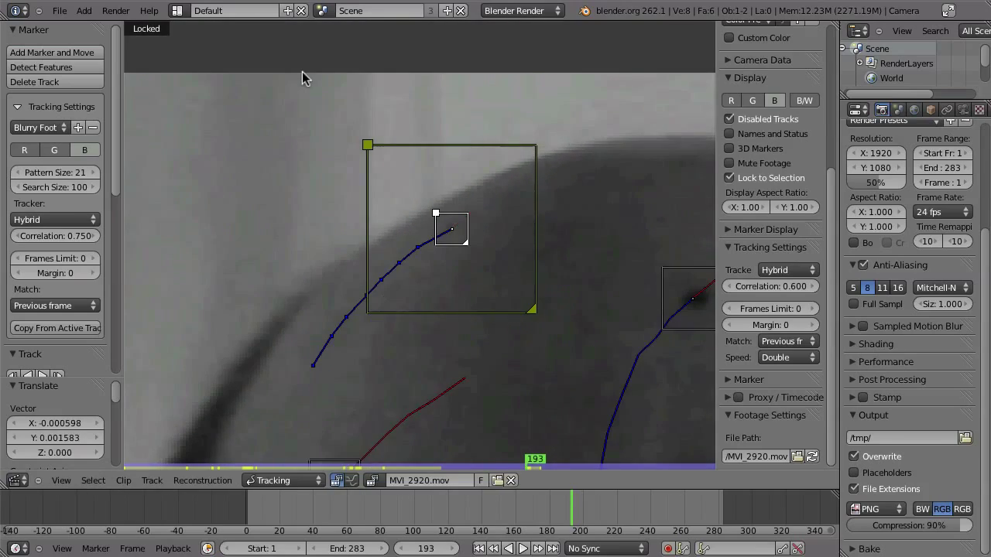
Disable the crown marker at frame 193 and track it forward from about frame 199
{"action": "key", "text": "shift+d"}
{"action": "key", "text": "Right"}
{"action": "key", "text": "Right"}
{"action": "key", "text": "Right"}
{"action": "key", "text": "Right"}
{"action": "key", "text": "Right"}
{"action": "key", "text": "Right"}
{"action": "key", "text": "ctrl+t"}
Recentre the crown marker on its dot around frame 217 and track it backward
{"action": "key", "text": "g"}
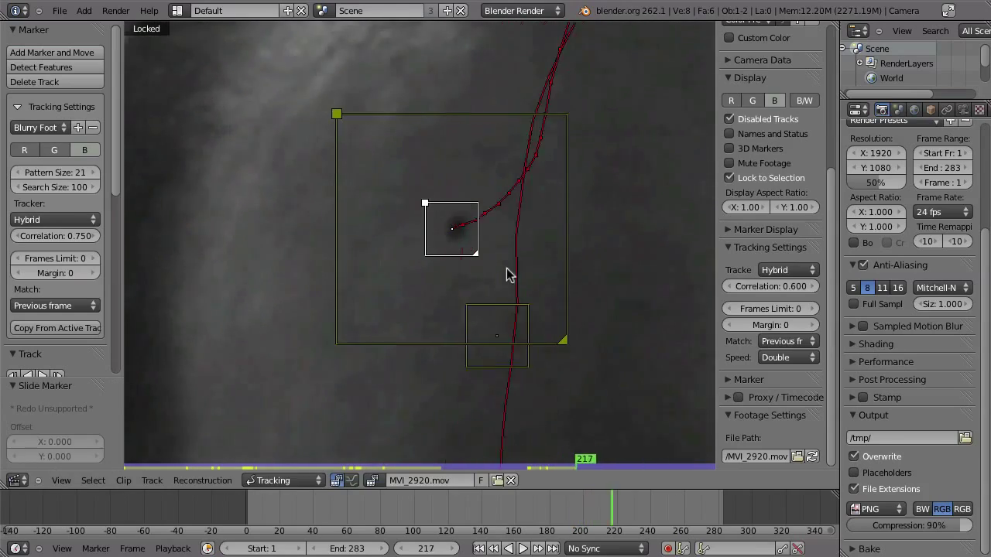
{"action": "key", "text": "g"}
{"action": "left_click", "coordinate": [451, 261]}
{"action": "key", "text": "ctrl+shift+t"}
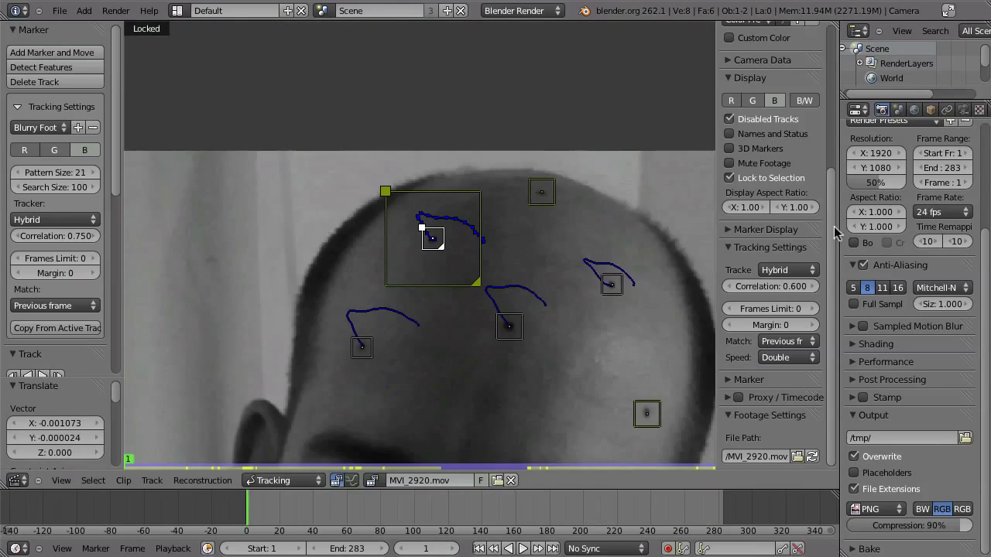
Recentre the marker on the dot near the top of the head up to frame 8 and enlarge its track preview
{"action": "key", "text": "a"}
{"action": "scroll", "coordinate": [420, 237], "scroll_direction": "up", "scroll_amount": 6}
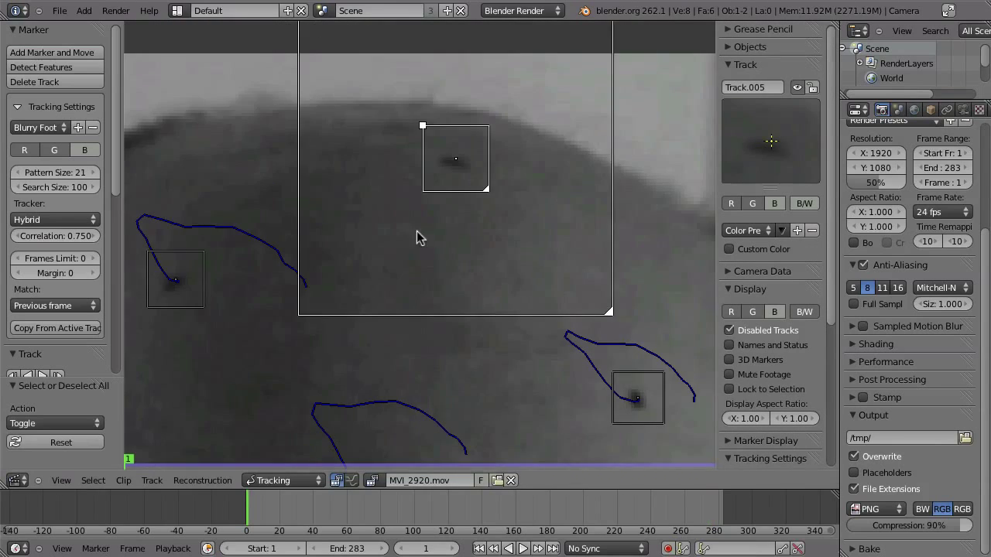
{"action": "key", "text": "g"}
{"action": "left_click", "coordinate": [419, 368]}
{"action": "key", "text": "Left"}
{"action": "key", "text": "g"}
{"action": "left_click", "coordinate": [327, 119]}
{"action": "left_click_drag", "start_coordinate": [769, 187], "coordinate": [769, 231]}
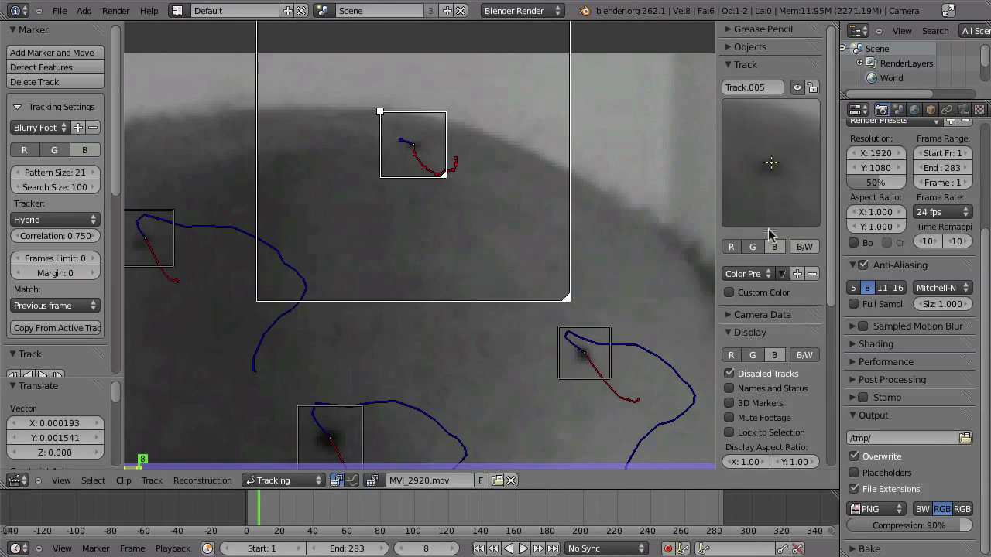
{"action": "left_click_drag", "start_coordinate": [717, 247], "coordinate": [680, 247]}
Track the top-of-head marker forward from just after frame 8 and clear its path up to the current frame
{"action": "key", "text": "Right"}
{"action": "key", "text": "Right"}
{"action": "key", "text": "g"}
{"action": "left_click", "coordinate": [329, 145]}
{"action": "key", "text": "ctrl+t"}
{"action": "key", "text": "shift+t"}
{"action": "key", "text": "Left"}
{"action": "key", "text": "Left"}
{"action": "key", "text": "Left"}
{"action": "key", "text": "Left"}
Place the top-of-head marker on its dot near the clip's end and track it backward with the view locked to the selection
{"action": "left_click_drag", "start_coordinate": [265, 507], "coordinate": [438, 507]}
{"action": "key", "text": "g"}
{"action": "left_click", "coordinate": [429, 218]}
{"action": "key", "text": "g"}
{"action": "left_click", "coordinate": [345, 140]}
{"action": "key", "text": "ctrl+shift+t"}
{"action": "key", "text": "l"}
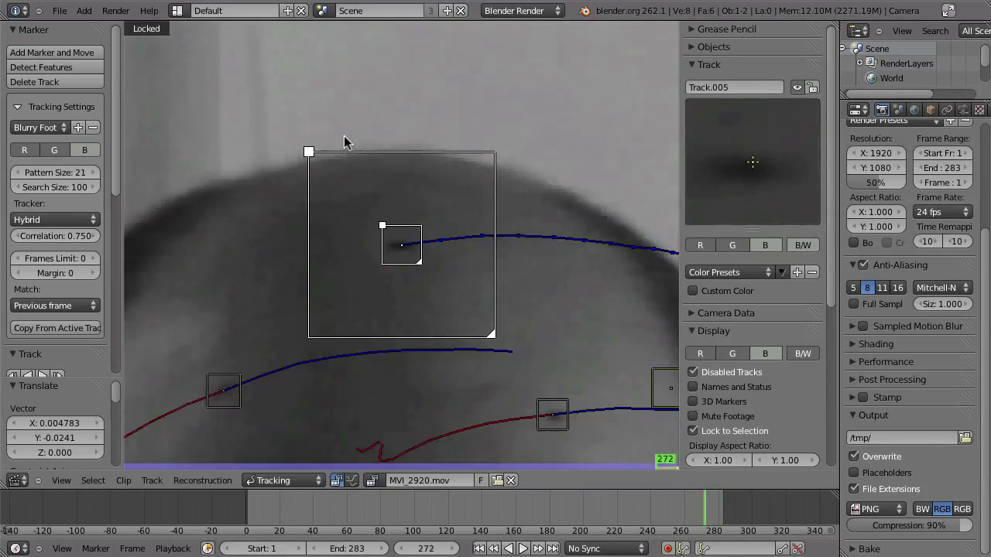
Recentre the top-of-head marker on its dot at frame 272 and continue tracking backward
{"action": "key", "text": "g"}
{"action": "left_click", "coordinate": [318, 176]}
{"action": "key", "text": "ctrl+shift+t"}
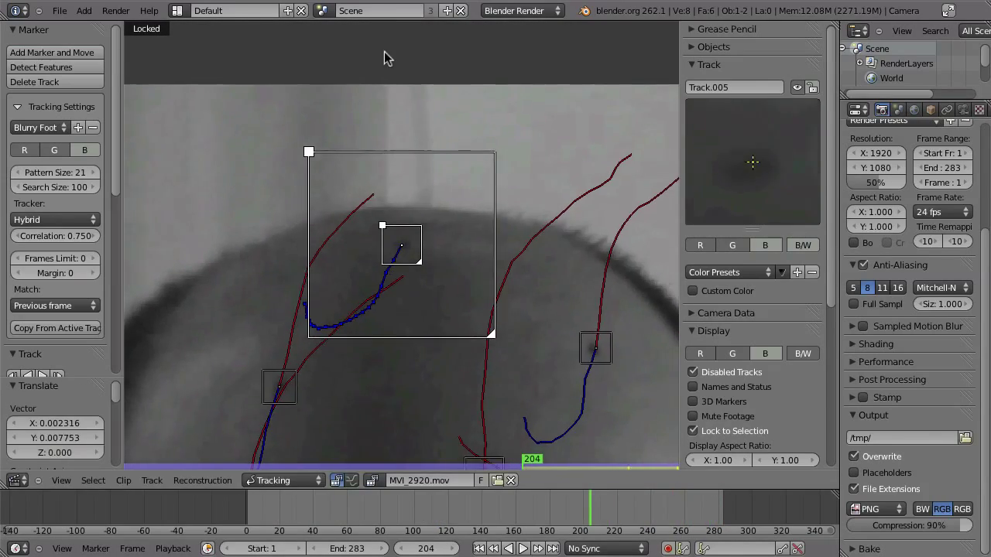
Place the top-of-head marker on its dot at frame 134 and disable the marker where the dot can no longer be followed
{"action": "key", "text": "g"}
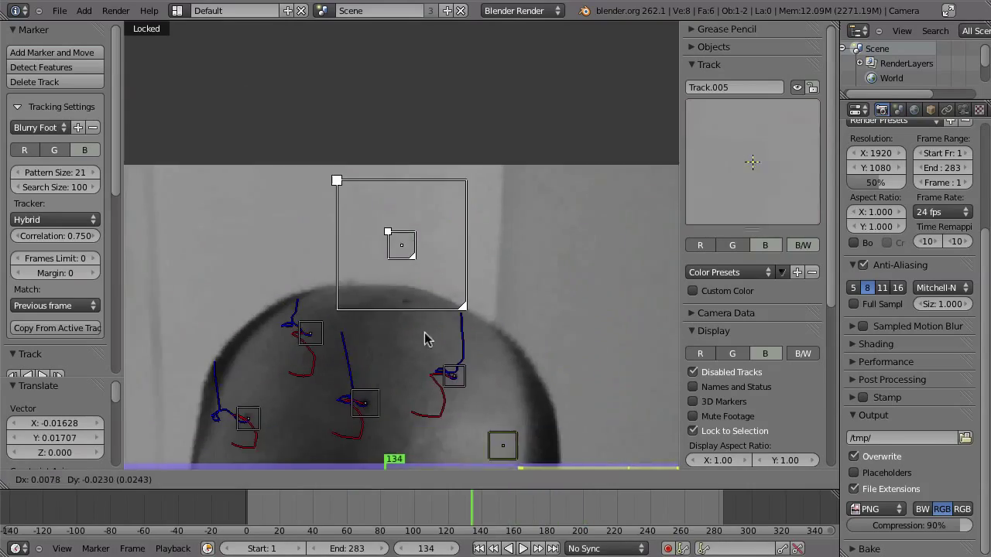
{"action": "left_click", "coordinate": [428, 388]}
{"action": "scroll", "coordinate": [398, 315], "scroll_direction": "up", "scroll_amount": 4}
{"action": "key", "text": "g"}
{"action": "key", "text": "shift+d"}
{"action": "scroll", "coordinate": [335, 216], "scroll_direction": "up", "scroll_amount": 18, "text": "alt"}
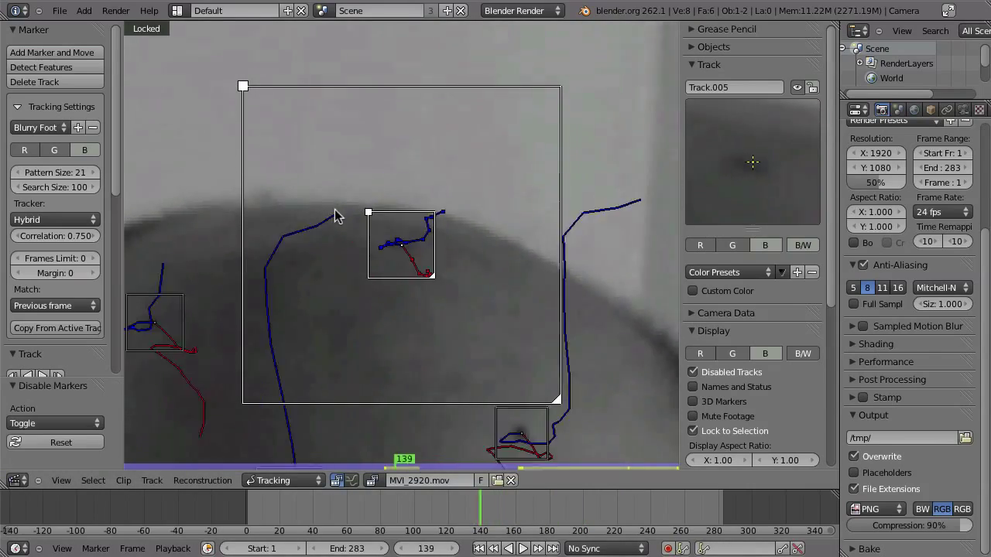
Track the top-of-head marker backward from frame 139, recentring it on its dot where it drifts
{"action": "key", "text": "ctrl+shift+t"}
{"action": "left_click", "coordinate": [397, 247]}
{"action": "key", "text": "ctrl+shift+t"}
{"action": "scroll", "coordinate": [123, 103], "scroll_direction": "down", "scroll_amount": 5, "text": "alt"}
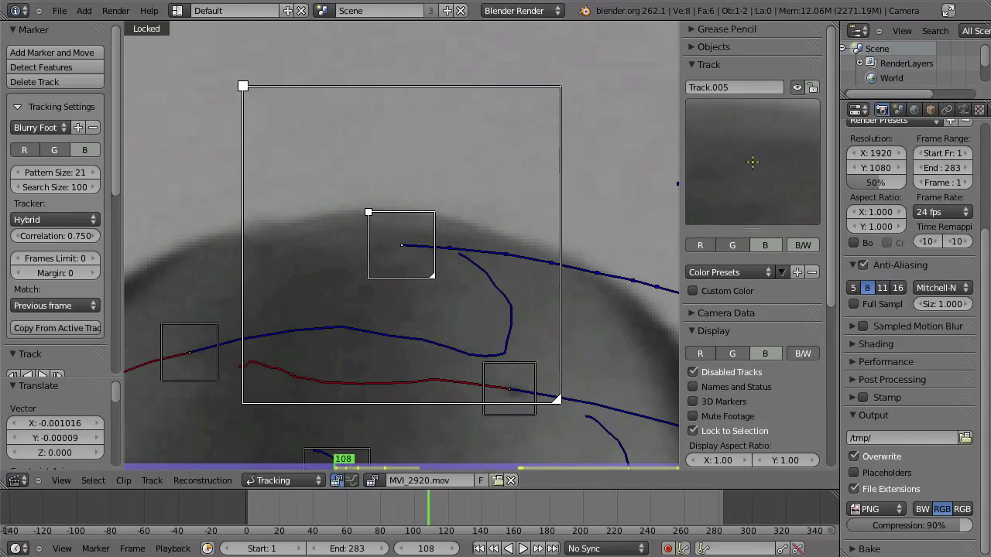
Select the temple dot's track, place its marker on the dot and track it forward
{"action": "scroll", "coordinate": [418, 386], "scroll_direction": "down", "scroll_amount": 8}
{"action": "scroll", "coordinate": [356, 309], "scroll_direction": "up", "scroll_amount": 5}
{"action": "scroll", "coordinate": [354, 228], "scroll_direction": "up", "scroll_amount": 20, "text": "alt"}
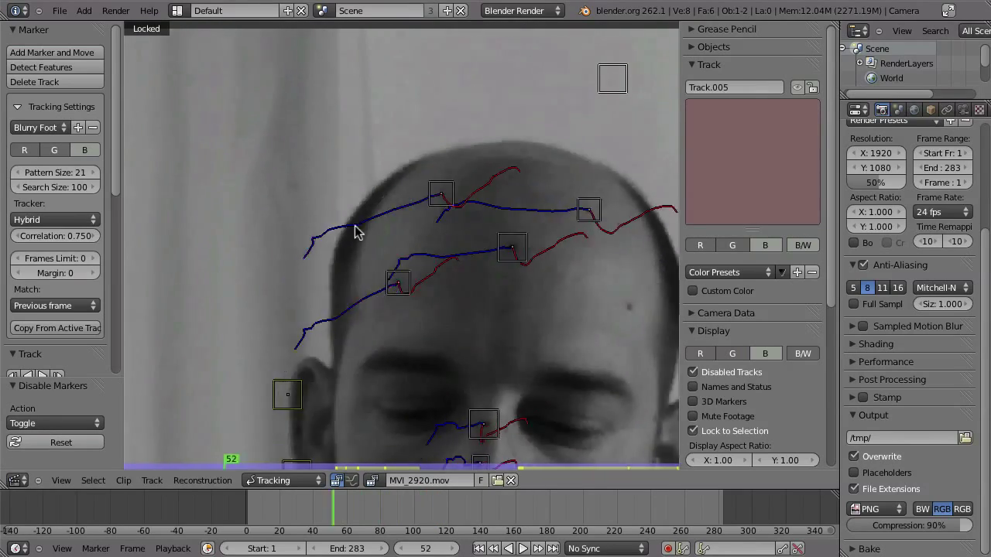
{"action": "right_click", "coordinate": [412, 305]}
{"action": "left_click", "coordinate": [458, 329]}
{"action": "scroll", "coordinate": [458, 329], "scroll_direction": "up", "scroll_amount": 4}
{"action": "key", "text": "ctrl+t"}
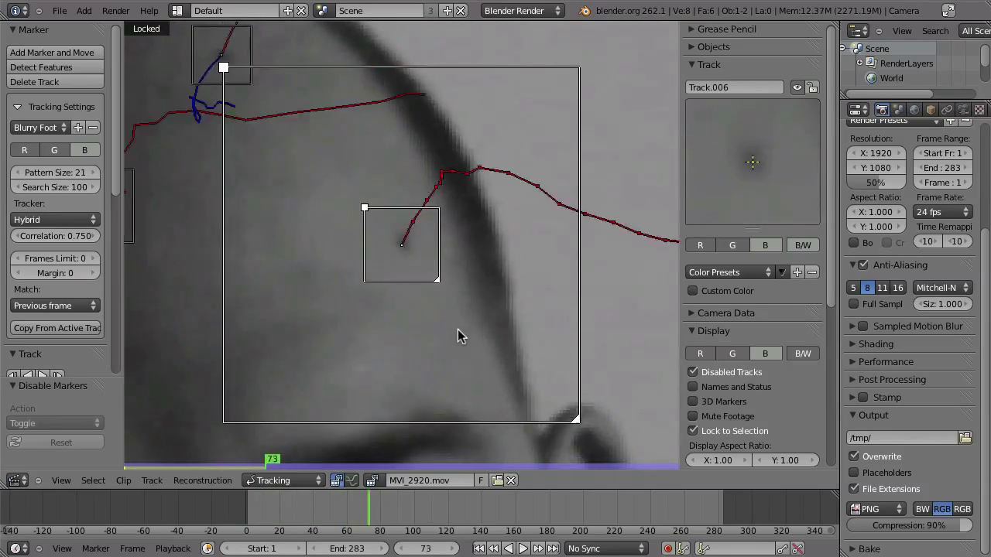
Recentre the temple marker on its dot around frame 73 and continue tracking forward
{"action": "scroll", "coordinate": [358, 144], "scroll_direction": "up", "scroll_amount": 4, "text": "alt"}
{"action": "left_click", "coordinate": [434, 182]}
{"action": "key", "text": "ctrl+t"}
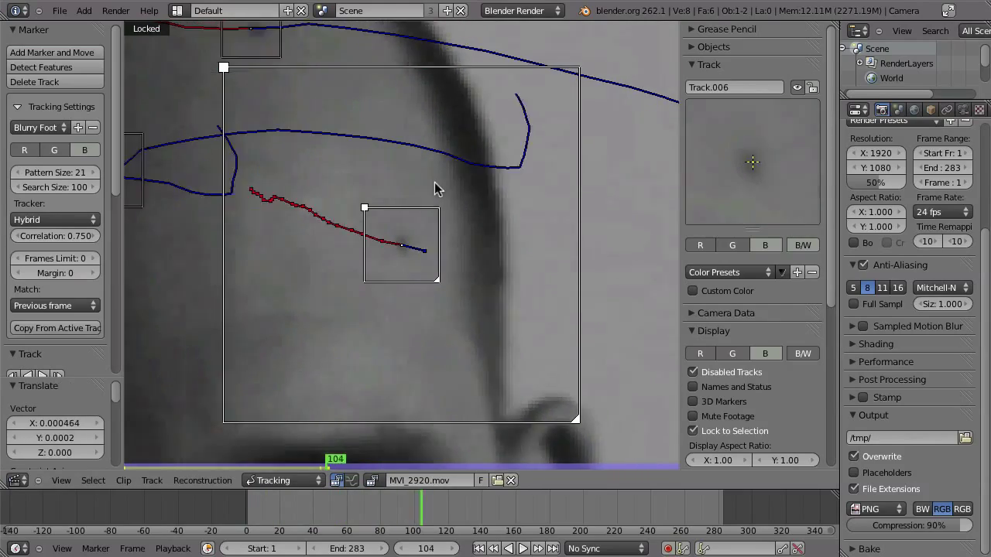
Scale the temple marker's pattern and search areas by 0.678 and track it onward from around frame 104
{"action": "key", "text": "s"}
{"action": "left_click", "coordinate": [357, 199]}
{"action": "key", "text": "ctrl+t"}
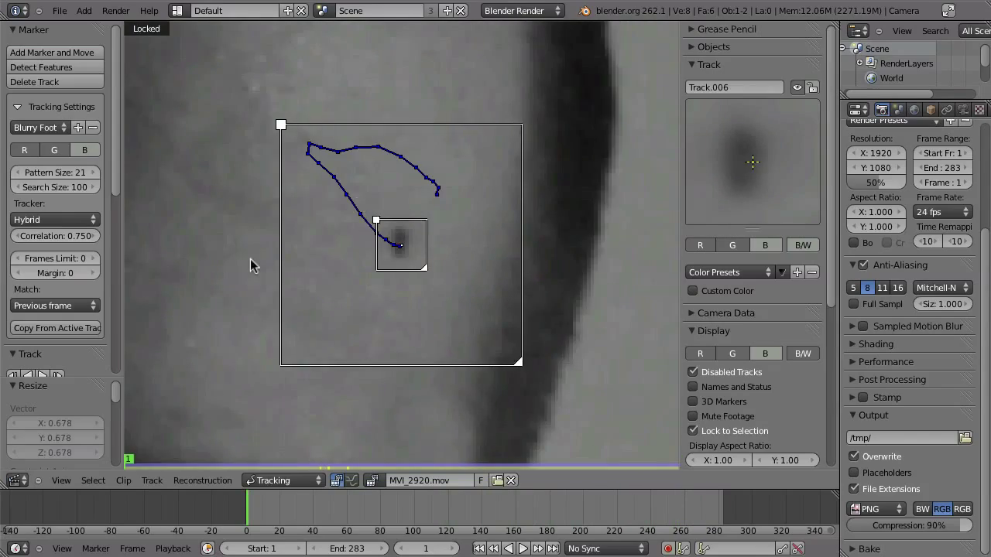
Lock the finished temple track, place the cheek dot's marker on its dot and track it forward
{"action": "key", "text": "ctrl+l"}
{"action": "scroll", "coordinate": [250, 258], "scroll_direction": "down", "scroll_amount": 5}
{"action": "left_click", "coordinate": [398, 333], "text": "ctrl"}
{"action": "scroll", "coordinate": [333, 303], "scroll_direction": "up", "scroll_amount": 7}
{"action": "key", "text": "g"}
{"action": "left_click", "coordinate": [320, 300]}
{"action": "key", "text": "ctrl+t"}
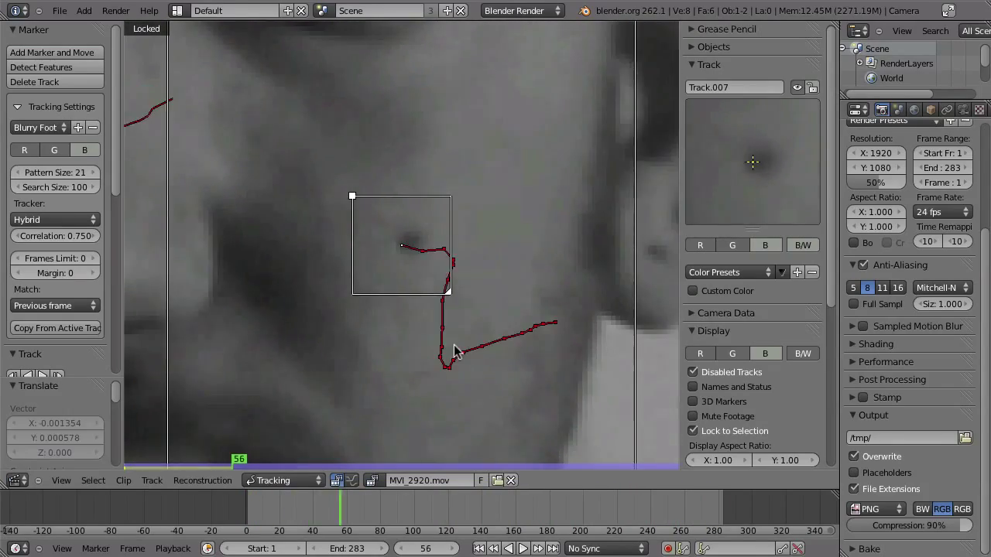
Shrink the cheek marker's pattern area, check the frames before frame 56 and resume forward tracking from the path's end
{"action": "left_click_drag", "start_coordinate": [444, 287], "coordinate": [428, 273]}
{"action": "key", "text": "Left"}
{"action": "key", "text": "Left"}
{"action": "key", "text": "Left"}
{"action": "key", "text": "Left"}
{"action": "key", "text": "Left"}
{"action": "key", "text": "Left"}
{"action": "key", "text": "Left"}
{"action": "key", "text": "Left"}
{"action": "key", "text": "Left"}
{"action": "key", "text": "Left"}
{"action": "key", "text": "Left"}
{"action": "key", "text": "Left"}
{"action": "key", "text": "Left"}
{"action": "key", "text": "Left"}
{"action": "key", "text": "shift+Right"}
{"action": "key", "text": "ctrl+t"}
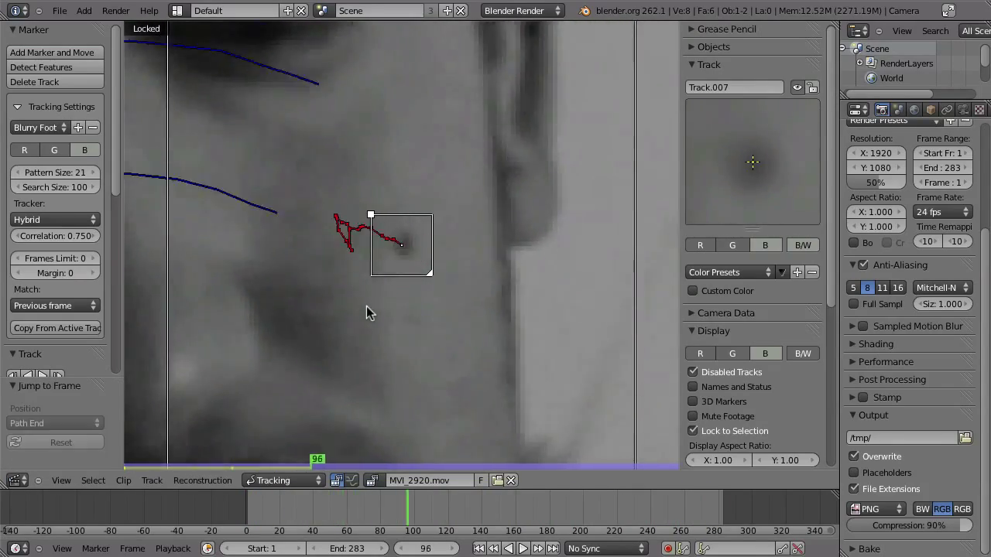
Recentre the cheek marker on its dot at frames 96 and 107 and continue tracking it
{"action": "key", "text": "g"}
{"action": "left_click", "coordinate": [425, 275]}
{"action": "key", "text": "ctrl+shift+t"}
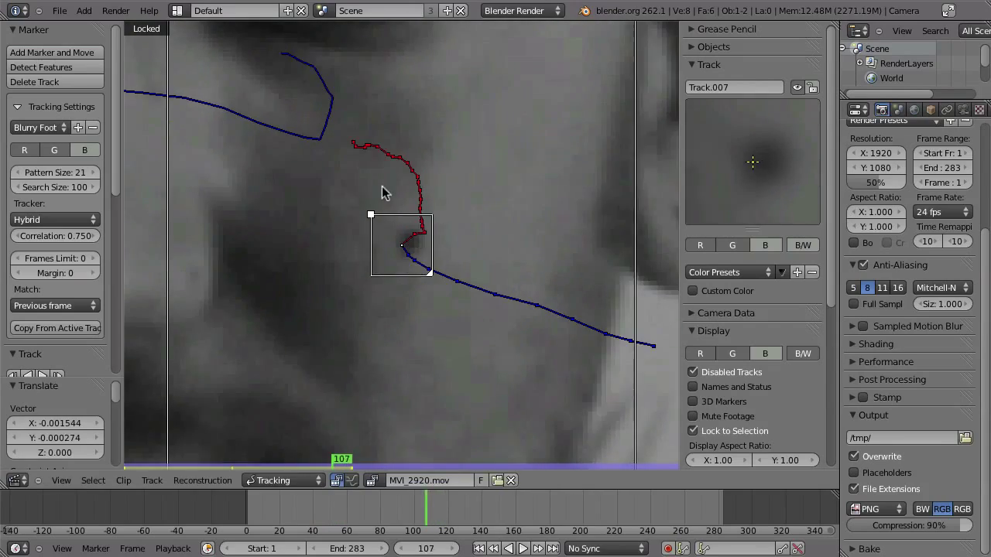
{"action": "key", "text": "g"}
{"action": "left_click", "coordinate": [377, 313]}
{"action": "key", "text": "ctrl+t"}
{"action": "key", "text": "ctrl+t"}
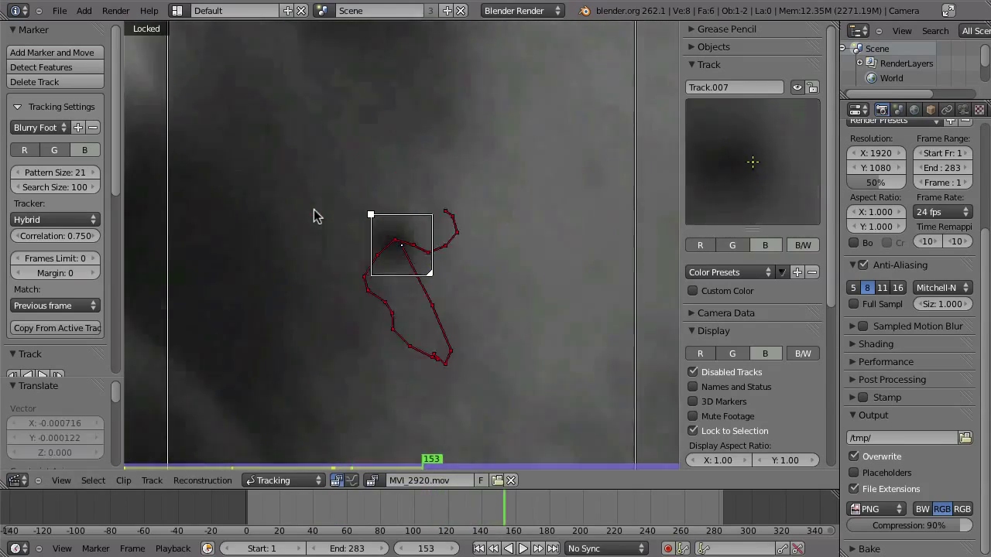
Scale the cheek marker by 1.330 and recentre it on its dot at frame 188
{"action": "key", "text": "s"}
{"action": "key", "text": "g"}
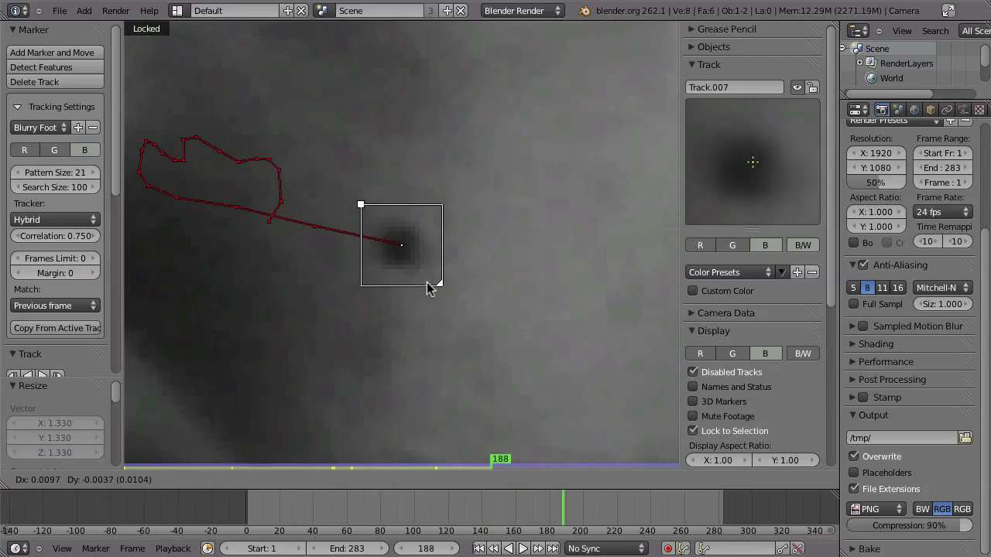
{"action": "left_click", "coordinate": [433, 286]}
Step through the frames just before frame 188, recentre the cheek marker where it drifts and track it forward
{"action": "key", "text": "Left"}
{"action": "key", "text": "Left"}
{"action": "key", "text": "Left"}
{"action": "key", "text": "Left"}
{"action": "key", "text": "Left"}
{"action": "key", "text": "Right"}
{"action": "key", "text": "Right"}
{"action": "key", "text": "Right"}
{"action": "key", "text": "g"}
{"action": "left_click", "coordinate": [377, 165]}
{"action": "key", "text": "ctrl+t"}
Recentre the cheek marker on its dot at frame 188, track it forward again and step back through the new frames
{"action": "key", "text": "Left"}
{"action": "key", "text": "g"}
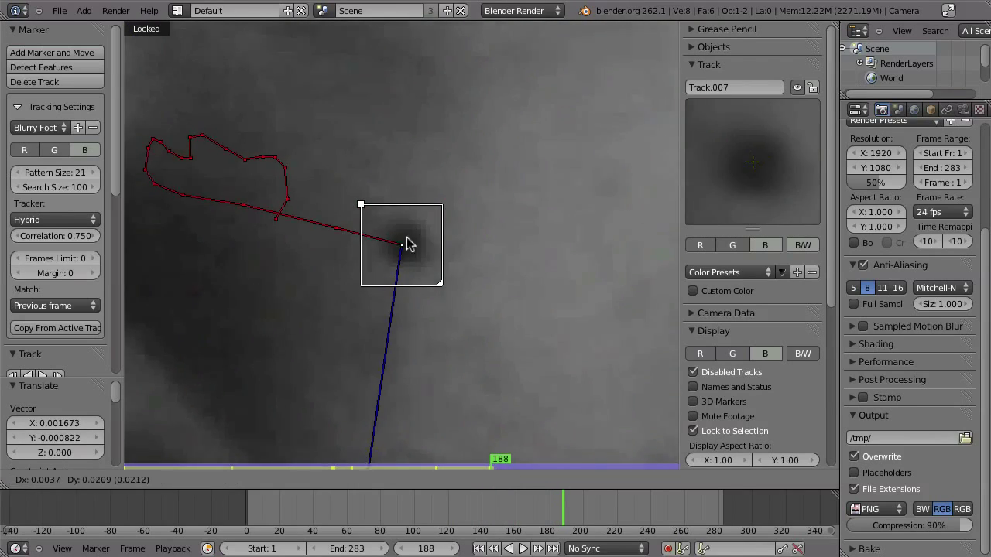
{"action": "key", "text": "ctrl+t"}
{"action": "key", "text": "Left"}
{"action": "key", "text": "Left"}
{"action": "key", "text": "Left"}
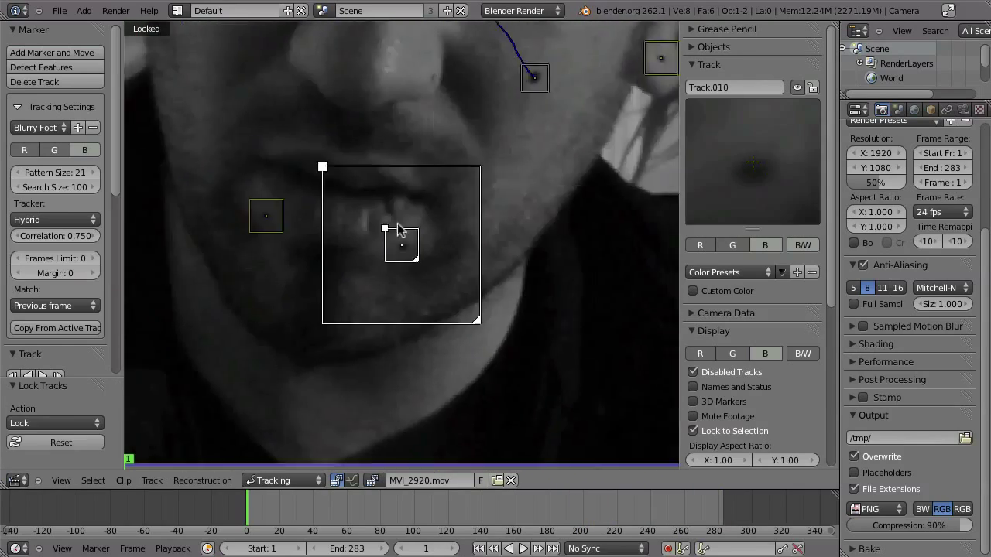
Shrink the pattern area of the marker below the lower lip at frame 1 and track it forward
{"action": "key", "text": "s"}
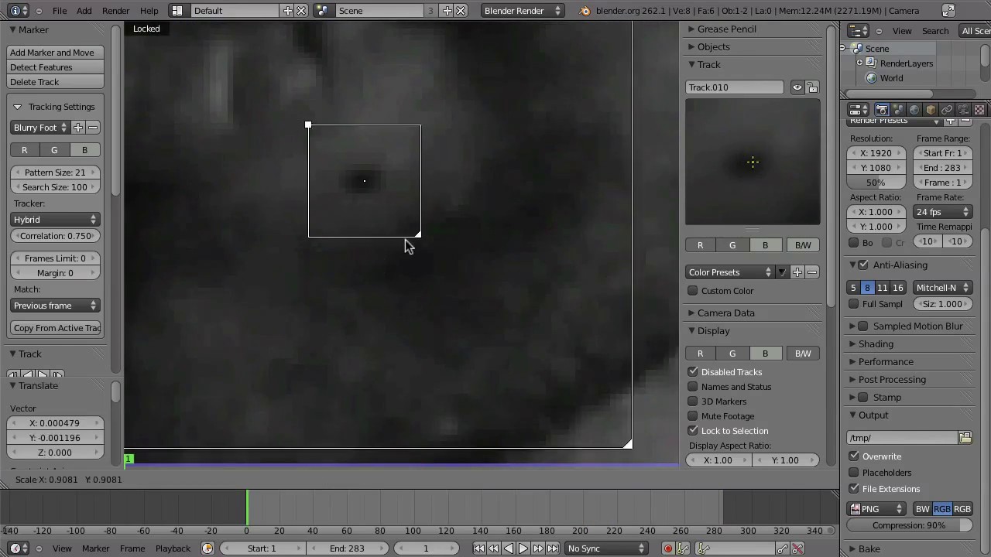
{"action": "left_click", "coordinate": [395, 227]}
{"action": "left_click_drag", "start_coordinate": [437, 273], "coordinate": [428, 264]}
{"action": "key", "text": "ctrl+t"}
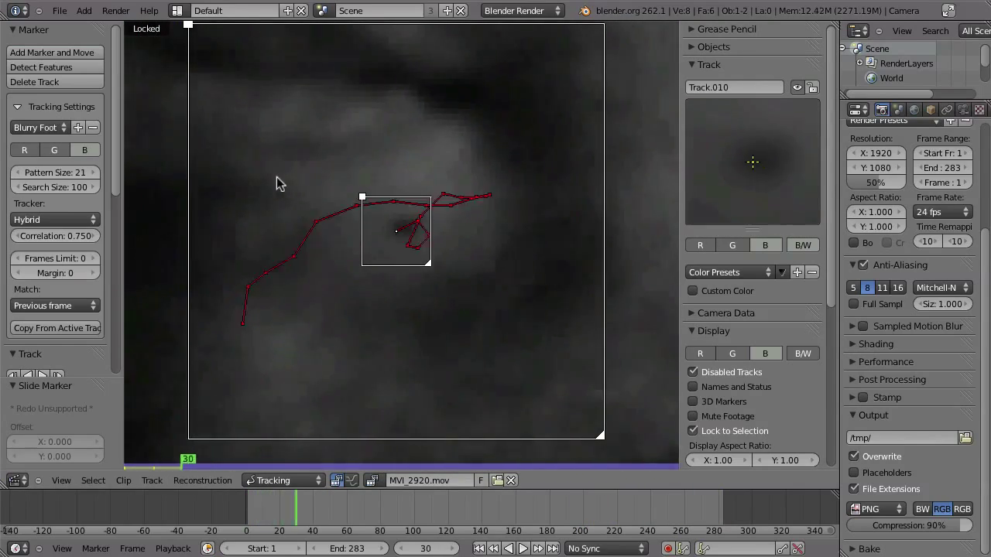
Jump to the end of the lower-lip marker's path and recentre the marker on its dot
{"action": "key", "text": "ctrl+shift+Right"}
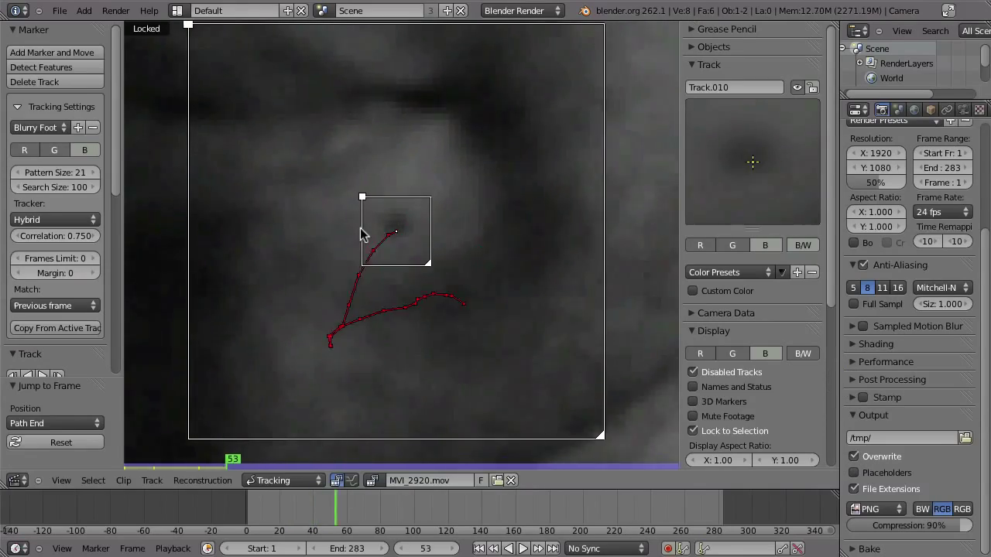
{"action": "key", "text": "g"}
{"action": "left_click", "coordinate": [297, 253]}
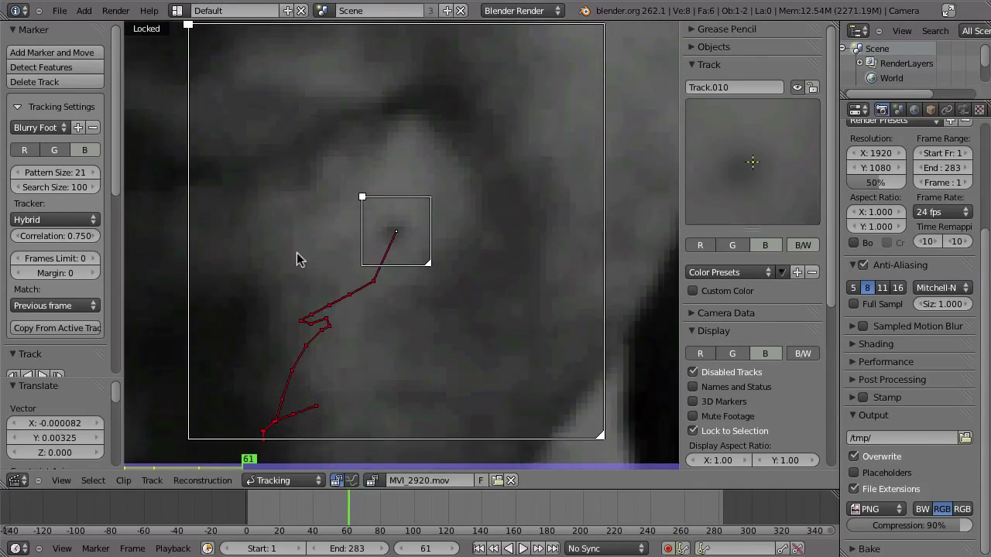
Step back from frame 61 to frame 50 and recentre the lower-lip marker on its dot in the drifted frames
{"action": "key", "text": "Left"}
{"action": "key", "text": "Left"}
{"action": "key", "text": "Left"}
{"action": "key", "text": "Left"}
{"action": "key", "text": "Left"}
{"action": "key", "text": "g"}
{"action": "left_click", "coordinate": [247, 172]}
{"action": "key", "text": "Left"}
{"action": "key", "text": "g"}
{"action": "left_click", "coordinate": [341, 264]}
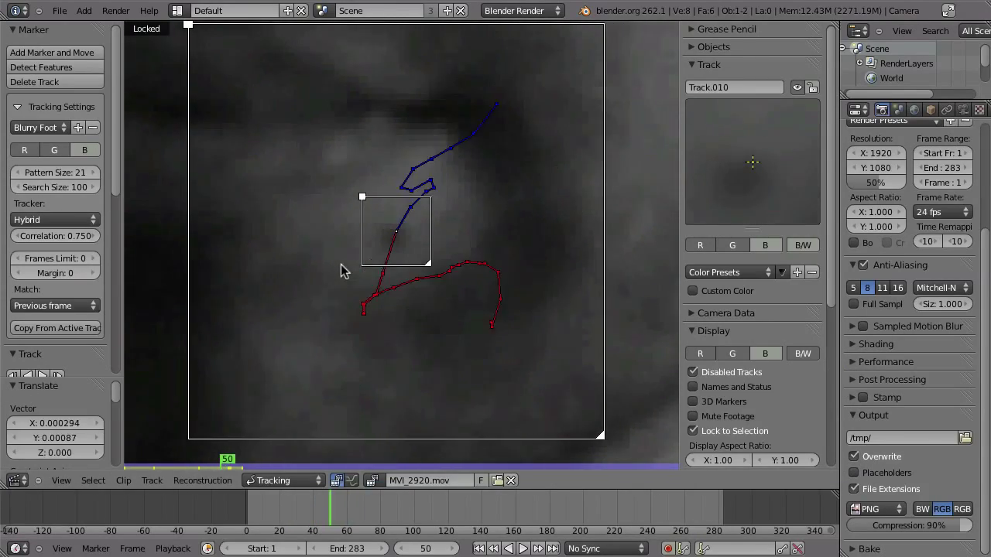
Extend the lower-lip marker's track to frame 110, recentre it on its dot and shrink the marker
{"action": "key", "text": "ctrl+shift+Right"}
{"action": "key", "text": "g"}
{"action": "left_click", "coordinate": [403, 308]}
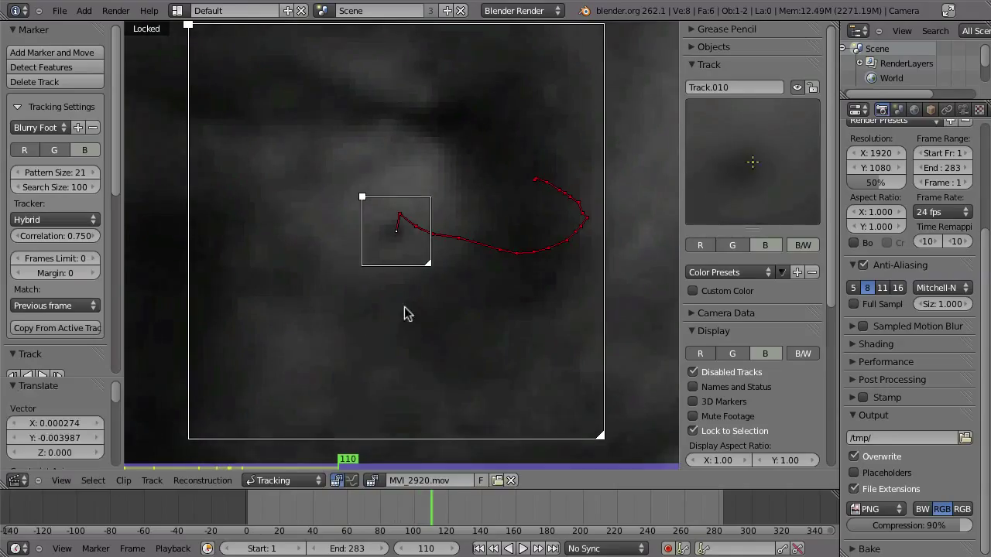
{"action": "key", "text": "s"}
{"action": "left_click", "coordinate": [453, 279]}
Step back from frame 110 to frame 102 and recentre the lower-lip marker where it has drifted
{"action": "key", "text": "Left"}
{"action": "key", "text": "Left"}
{"action": "key", "text": "Left"}
{"action": "key", "text": "Left"}
{"action": "key", "text": "g"}
{"action": "left_click", "coordinate": [341, 222]}
{"action": "key", "text": "Left"}
{"action": "key", "text": "Left"}
{"action": "key", "text": "Left"}
{"action": "key", "text": "Left"}
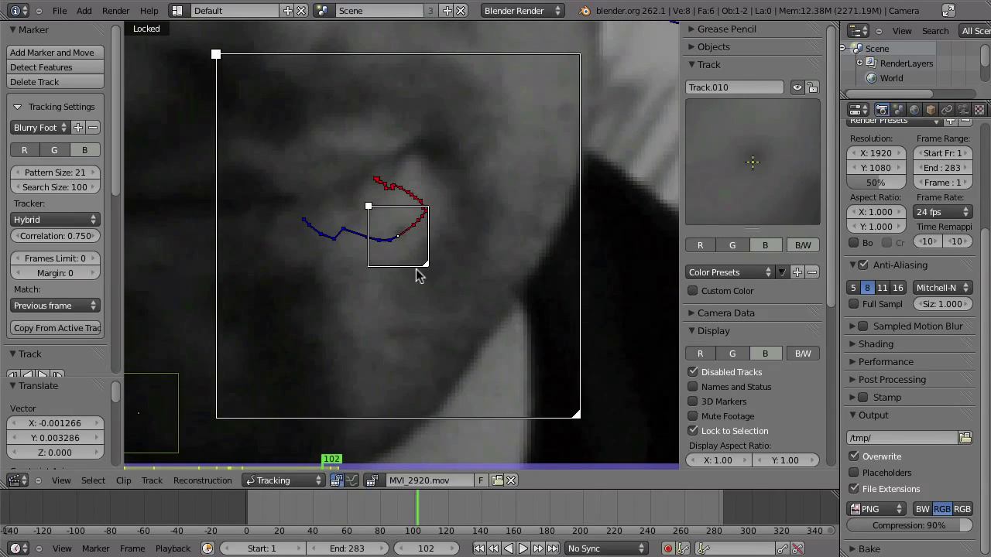
Shrink the lower-lip marker's pattern area at frame 102, recentre it on its dot and check the adjacent frames
{"action": "key", "text": "s"}
{"action": "left_click", "coordinate": [408, 258]}
{"action": "key", "text": "g"}
{"action": "left_click", "coordinate": [364, 48]}
{"action": "key", "text": "Left"}
{"action": "key", "text": "Right"}
{"action": "key", "text": "Right"}
{"action": "key", "text": "Right"}
{"action": "key", "text": "Left"}
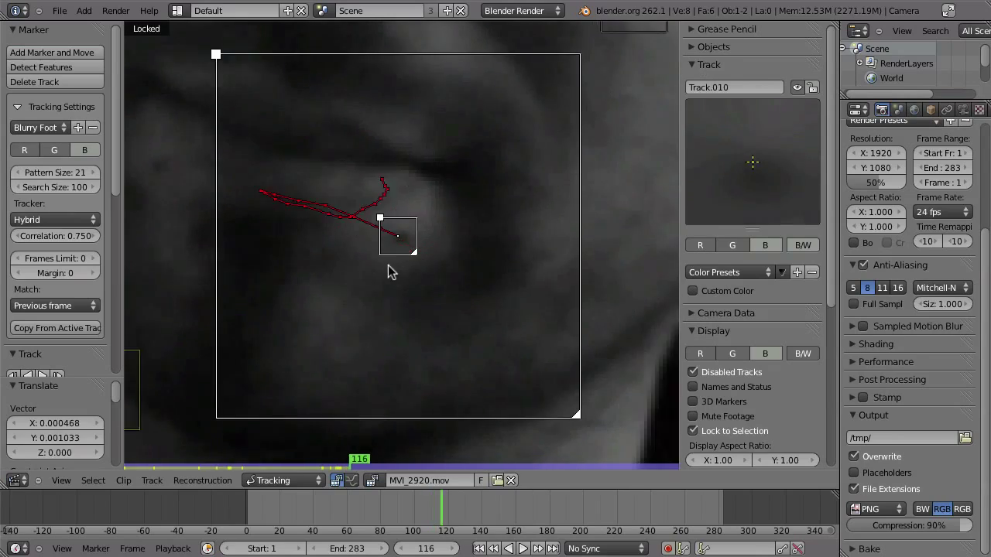
Track the lower-lip marker forward from frame 116, then recentre it on its dot in the drifted frames around frame 155
{"action": "key", "text": "ctrl+t"}
{"action": "key", "text": "g"}
{"action": "left_click", "coordinate": [234, 263]}
{"action": "key", "text": "Left"}
{"action": "key", "text": "Left"}
{"action": "key", "text": "Left"}
{"action": "key", "text": "Left"}
{"action": "key", "text": "Left"}
{"action": "key", "text": "Left"}
{"action": "key", "text": "Left"}
{"action": "key", "text": "g"}
{"action": "left_click", "coordinate": [272, 191]}
{"action": "key", "text": "Right"}
{"action": "key", "text": "Right"}
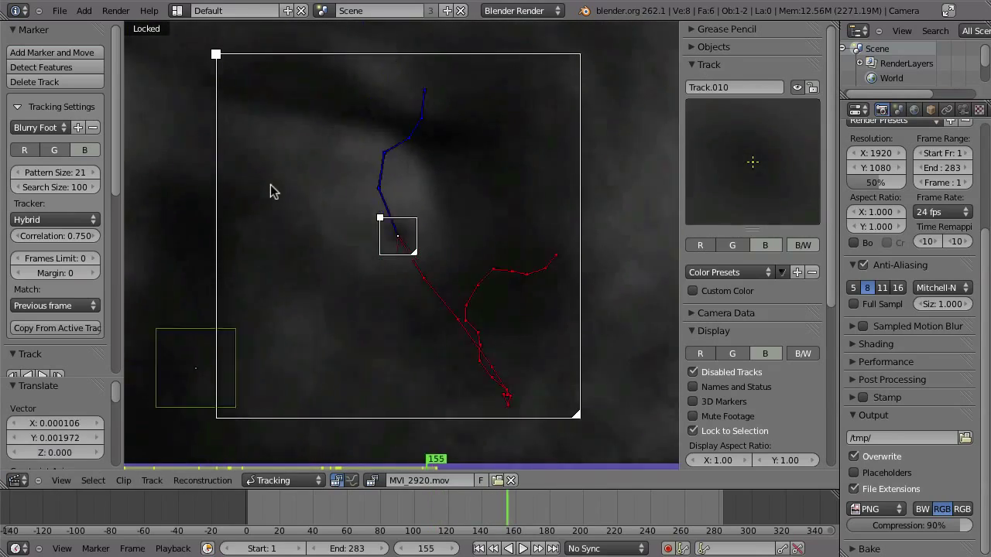
Enlarge the lower-lip marker at frame 187, recentre it in the drifted frames and track it forward from its path end
{"action": "key", "text": "s"}
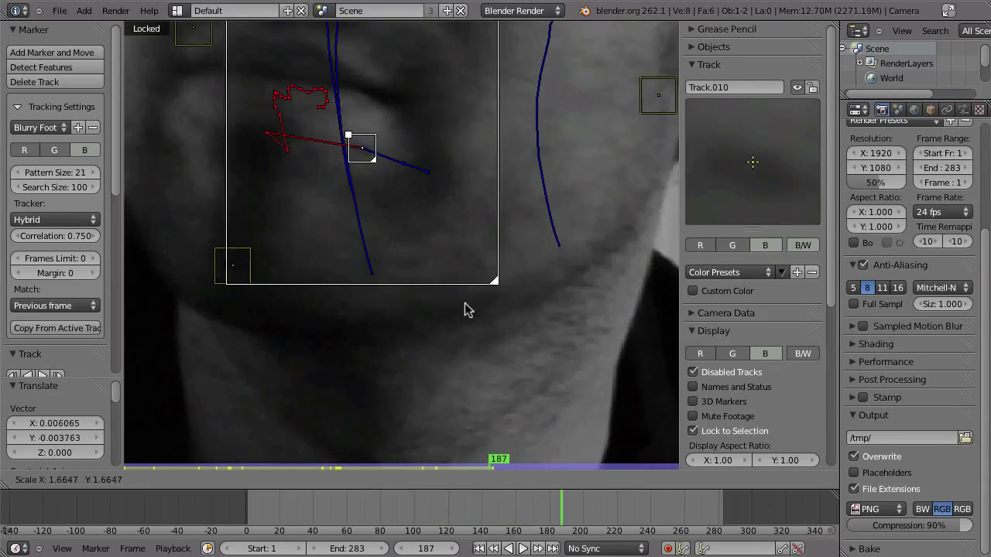
{"action": "left_click", "coordinate": [468, 307]}
{"action": "key", "text": "Left"}
{"action": "key", "text": "Left"}
{"action": "key", "text": "g"}
{"action": "left_click", "coordinate": [447, 207]}
{"action": "key", "text": "Left"}
{"action": "key", "text": "Right"}
{"action": "key", "text": "g"}
{"action": "left_click", "coordinate": [369, 114]}
{"action": "key", "text": "shift+Right"}
{"action": "key", "text": "ctrl+t"}
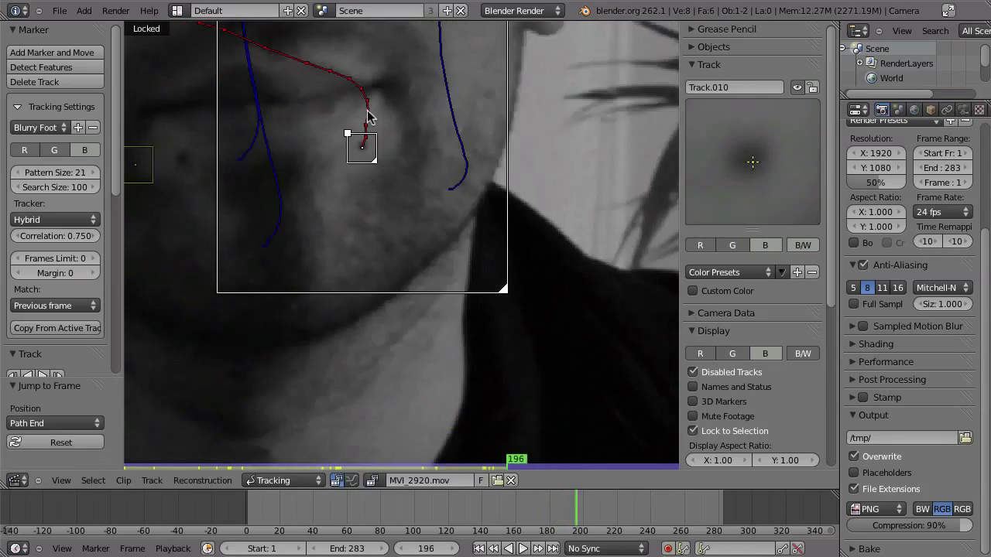
{"action": "key", "text": "ctrl+t"}
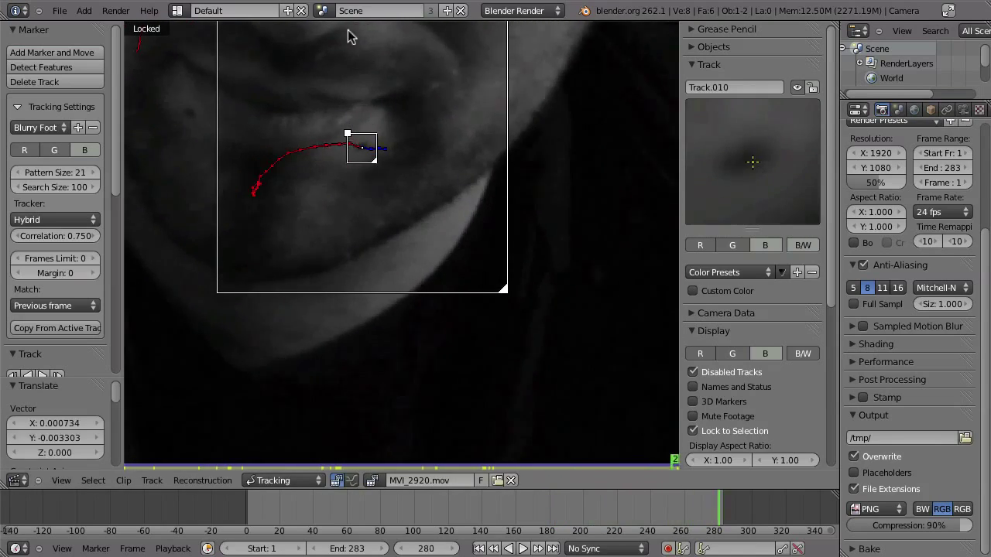
Step back from frame 280 and recentre the lower-lip marker on its dot in the drifted frames up to frame 272
{"action": "key", "text": "Left"}
{"action": "key", "text": "Left"}
{"action": "key", "text": "Left"}
{"action": "key", "text": "Left"}
{"action": "key", "text": "Left"}
{"action": "key", "text": "Left"}
{"action": "key", "text": "Left"}
{"action": "key", "text": "Left"}
{"action": "key", "text": "Left"}
{"action": "key", "text": "Left"}
{"action": "key", "text": "Left"}
{"action": "key", "text": "Left"}
{"action": "key", "text": "Left"}
{"action": "key", "text": "Left"}
{"action": "scroll", "coordinate": [346, 51], "scroll_direction": "up", "scroll_amount": 5}
{"action": "key", "text": "g"}
{"action": "left_click", "coordinate": [360, 211]}
{"action": "key", "text": "Right"}
{"action": "key", "text": "Right"}
{"action": "key", "text": "Right"}
{"action": "key", "text": "Right"}
{"action": "key", "text": "Right"}
{"action": "key", "text": "Right"}
{"action": "key", "text": "g"}
{"action": "left_click", "coordinate": [486, 235]}
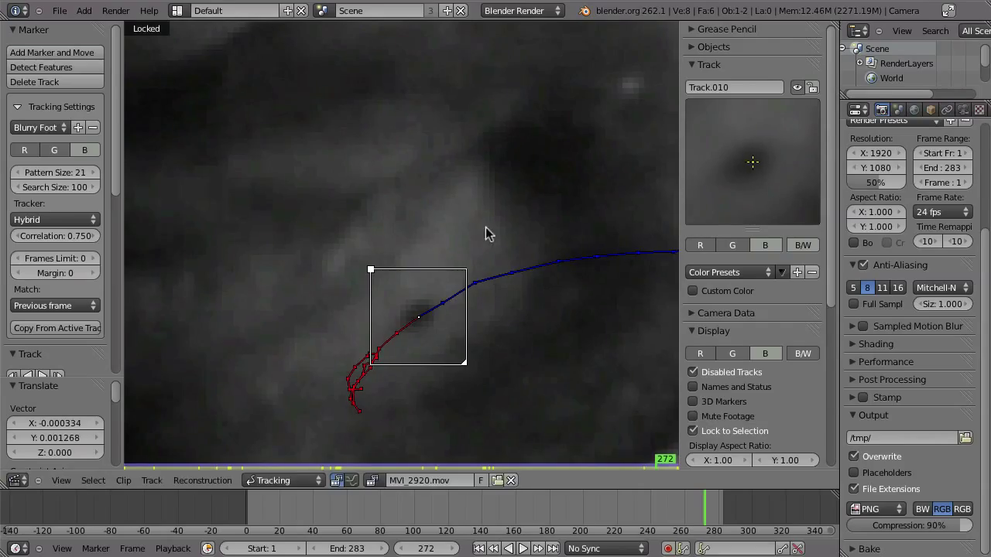
Step back through the frames before frame 272 to check that the lower-lip marker stays on its dot
{"action": "key", "text": "Left"}
{"action": "key", "text": "Left"}
{"action": "key", "text": "Left"}
{"action": "key", "text": "Left"}
{"action": "key", "text": "Left"}
{"action": "key", "text": "Left"}
{"action": "key", "text": "Left"}
{"action": "key", "text": "Left"}
{"action": "key", "text": "Left"}
{"action": "key", "text": "Left"}
{"action": "key", "text": "Left"}
{"action": "key", "text": "Left"}
{"action": "key", "text": "Left"}
{"action": "key", "text": "Left"}
{"action": "key", "text": "Left"}
{"action": "key", "text": "Left"}
{"action": "key", "text": "Left"}
{"action": "key", "text": "Left"}
{"action": "key", "text": "Left"}
{"action": "key", "text": "Left"}
{"action": "key", "text": "ctrl+t"}
{"action": "key", "text": "Left"}
{"action": "key", "text": "Left"}
{"action": "key", "text": "Left"}
{"action": "key", "text": "Left"}
{"action": "key", "text": "Left"}
{"action": "key", "text": "Left"}
{"action": "key", "text": "Left"}
{"action": "key", "text": "Left"}
{"action": "key", "text": "Left"}
{"action": "key", "text": "Left"}
{"action": "key", "text": "Left"}
{"action": "key", "text": "Left"}
{"action": "key", "text": "Left"}
{"action": "key", "text": "Left"}
{"action": "key", "text": "Left"}
{"action": "key", "text": "Left"}
{"action": "key", "text": "Left"}
{"action": "key", "text": "Left"}
{"action": "key", "text": "Left"}
{"action": "key", "text": "Left"}
Select the marker on the shaded cheek and track it forward from frame 1
{"action": "middle_click_drag", "start_coordinate": [465, 168], "coordinate": [414, 288], "text": "ctrl"}
{"action": "right_click", "coordinate": [345, 219]}
{"action": "scroll", "coordinate": [345, 219], "scroll_direction": "up", "scroll_amount": 3}
{"action": "key", "text": "ctrl+t"}
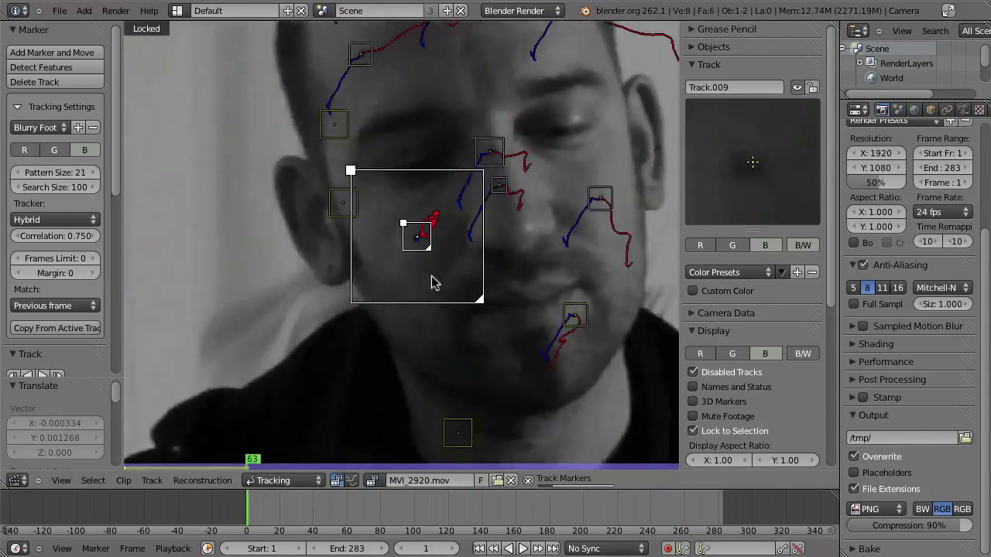
Return to frame 1, shrink the shaded-cheek marker and enlarge its search area
{"action": "key", "text": "shift+Down"}
{"action": "scroll", "coordinate": [416, 166], "scroll_direction": "up", "scroll_amount": 2}
{"action": "key", "text": "s"}
{"action": "left_click", "coordinate": [446, 274]}
{"action": "left_click_drag", "start_coordinate": [501, 306], "coordinate": [530, 335]}
Set the shaded-cheek marker to match against Keyframe and track it forward from frame 1
{"action": "scroll", "coordinate": [784, 355], "scroll_direction": "down", "scroll_amount": 8}
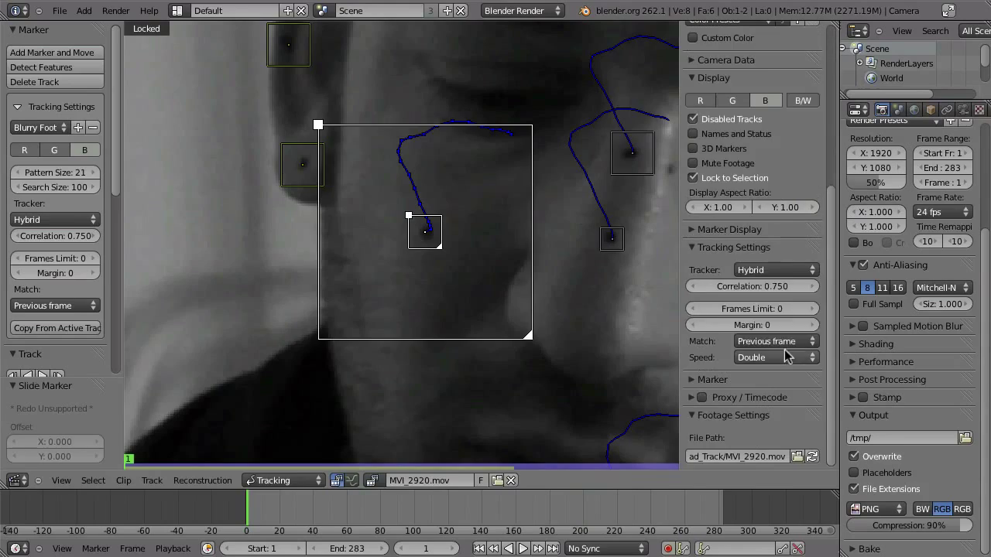
{"action": "left_click", "coordinate": [777, 342]}
{"action": "left_click", "coordinate": [774, 313]}
{"action": "key", "text": "ctrl+t"}
Repeatedly recentre the shaded-cheek marker on its dot where tracking stops and track it onward, up to frame 94
{"action": "key", "text": "g"}
{"action": "left_click", "coordinate": [412, 162]}
{"action": "key", "text": "ctrl+t"}
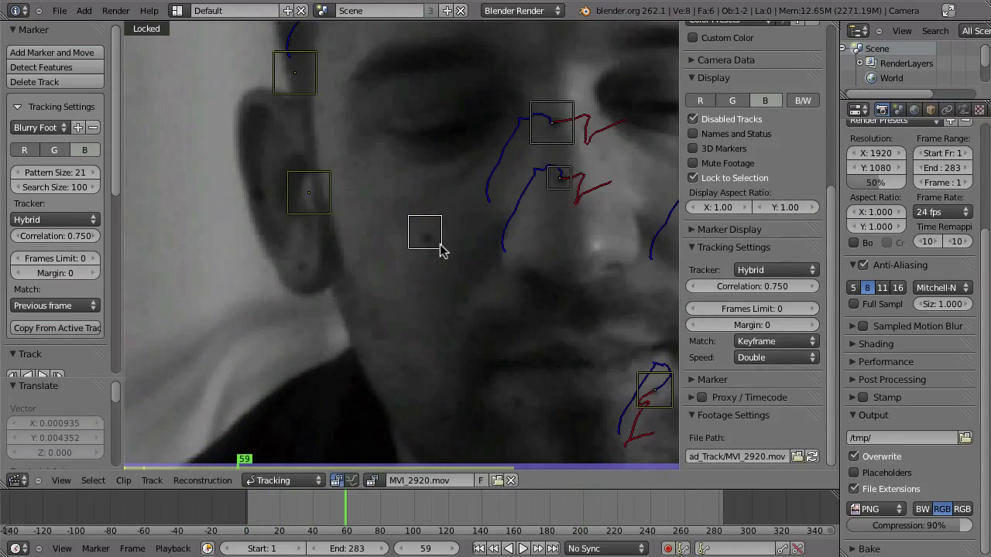
{"action": "key", "text": "g"}
{"action": "left_click", "coordinate": [401, 60]}
{"action": "key", "text": "ctrl+t"}
{"action": "key", "text": "g"}
{"action": "left_click", "coordinate": [423, 144]}
{"action": "key", "text": "ctrl+t"}
{"action": "key", "text": "g"}
{"action": "left_click", "coordinate": [397, 285]}
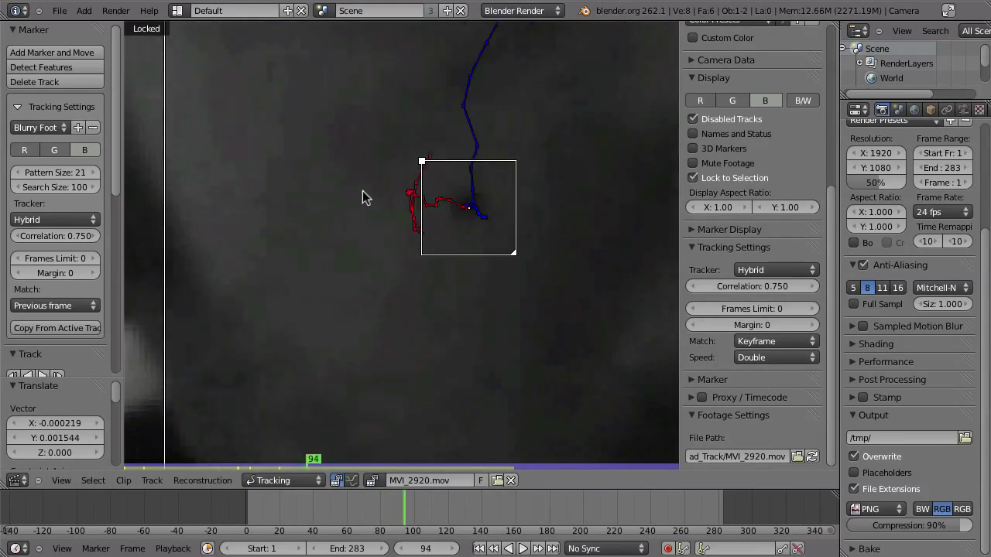
Track the shaded-cheek marker onward from frame 94, recentring it on its dot wherever tracking stops
{"action": "key", "text": "ctrl+t"}
{"action": "key", "text": "g"}
{"action": "left_click", "coordinate": [444, 124]}
{"action": "key", "text": "ctrl+t"}
{"action": "key", "text": "g"}
{"action": "left_click", "coordinate": [296, 298]}
Correct the shaded-cheek marker's drift in the frames around 107 and track it forward again
{"action": "key", "text": "Left"}
{"action": "key", "text": "Left"}
{"action": "key", "text": "g"}
{"action": "left_click", "coordinate": [327, 382]}
{"action": "key", "text": "Left"}
{"action": "key", "text": "g"}
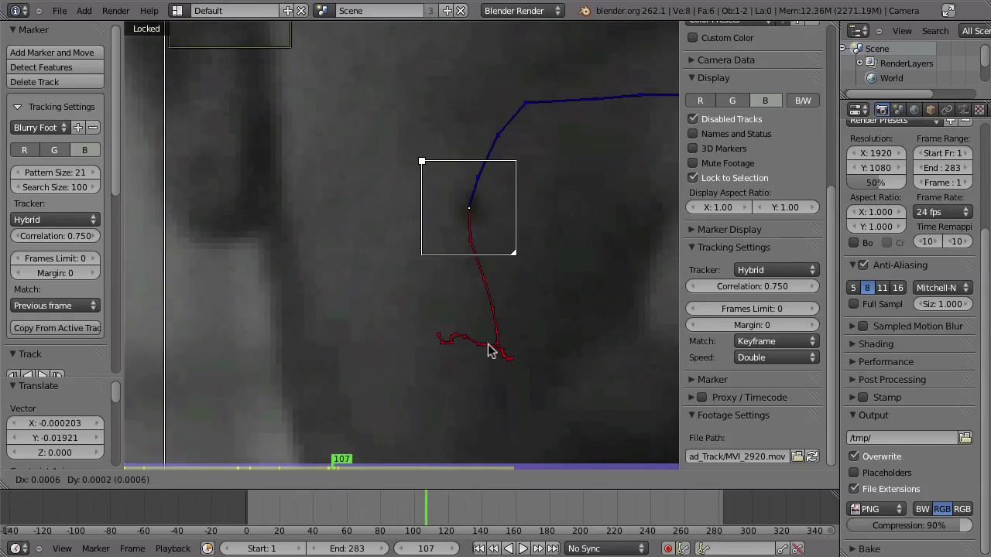
{"action": "left_click", "coordinate": [488, 344]}
{"action": "key", "text": "ctrl+t"}
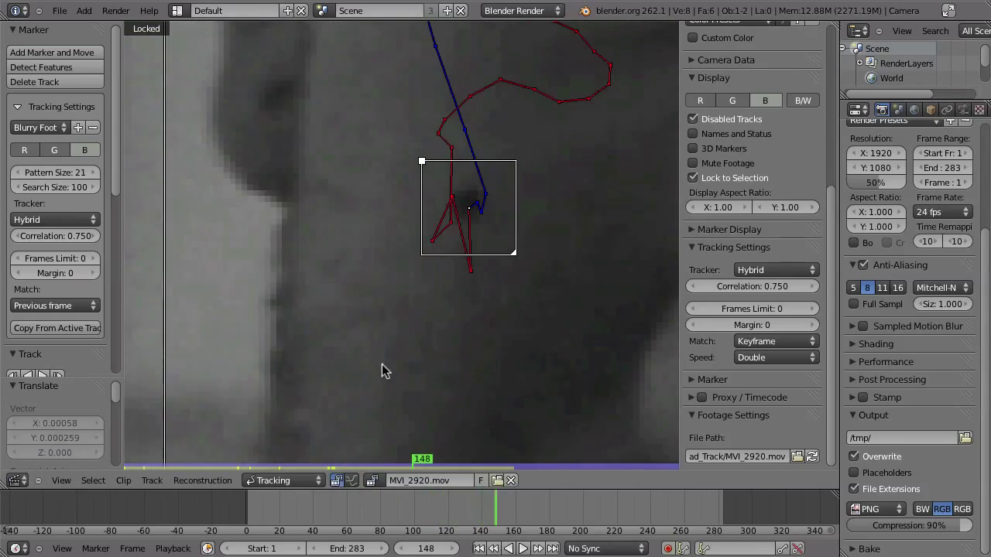
Recentre the shaded-cheek marker on its dot around frame 148 and continue tracking it forward
{"action": "left_click", "coordinate": [428, 269]}
{"action": "key", "text": "Left"}
{"action": "key", "text": "g"}
{"action": "left_click", "coordinate": [339, 148]}
{"action": "key", "text": "ctrl+t"}
{"action": "key", "text": "Left"}
{"action": "key", "text": "Left"}
{"action": "key", "text": "g"}
{"action": "left_click", "coordinate": [340, 318]}
Check the shaded-cheek track frame by frame from about frame 144 and recentre the drifted marker around frame 155
{"action": "scroll", "coordinate": [383, 329], "scroll_direction": "down", "scroll_amount": 2}
{"action": "key", "text": "Left"}
{"action": "key", "text": "Left"}
{"action": "key", "text": "Left"}
{"action": "key", "text": "Left"}
{"action": "key", "text": "Left"}
{"action": "key", "text": "Left"}
{"action": "key", "text": "Left"}
{"action": "key", "text": "Left"}
{"action": "key", "text": "Left"}
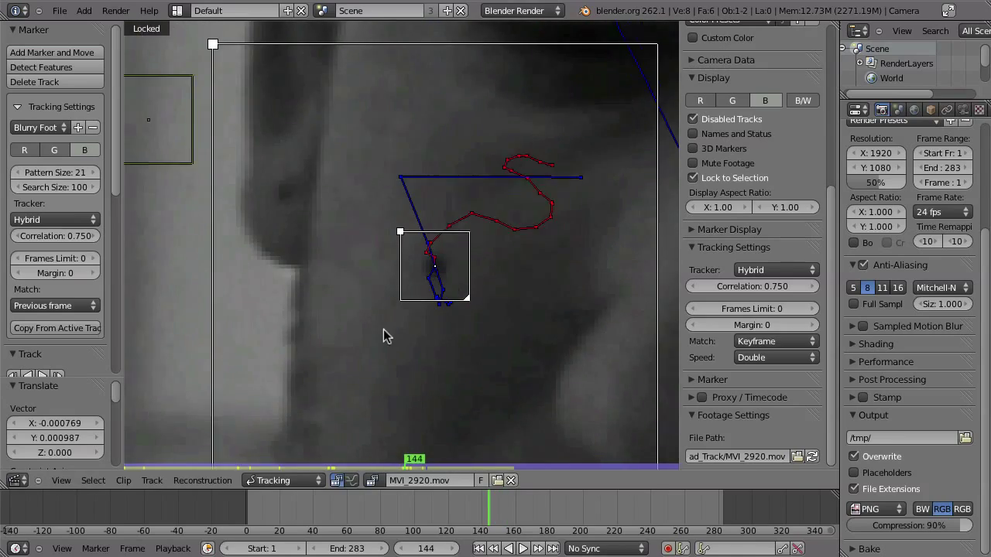
{"action": "key", "text": "Right"}
{"action": "key", "text": "Right"}
{"action": "key", "text": "Right"}
{"action": "key", "text": "Right"}
{"action": "key", "text": "Right"}
{"action": "key", "text": "Right"}
{"action": "key", "text": "Right"}
{"action": "key", "text": "Right"}
{"action": "key", "text": "Right"}
{"action": "key", "text": "Right"}
{"action": "key", "text": "Right"}
{"action": "key", "text": "g"}
{"action": "left_click", "coordinate": [364, 280]}
{"action": "key", "text": "Left"}
{"action": "scroll", "coordinate": [359, 235], "scroll_direction": "down", "scroll_amount": 2}
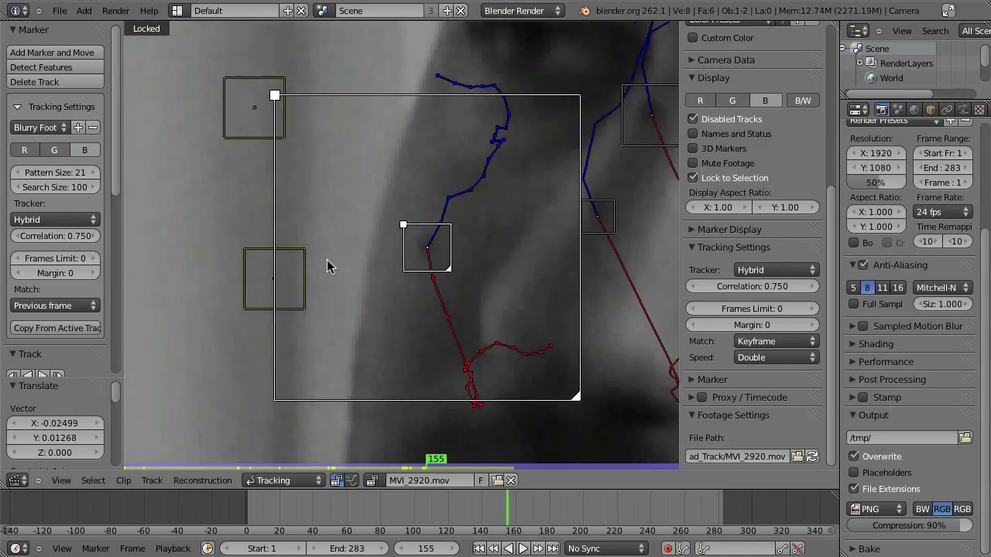
{"action": "scroll", "coordinate": [347, 326], "scroll_direction": "up", "scroll_amount": 2}
{"action": "key", "text": "g"}
{"action": "left_click", "coordinate": [346, 326]}
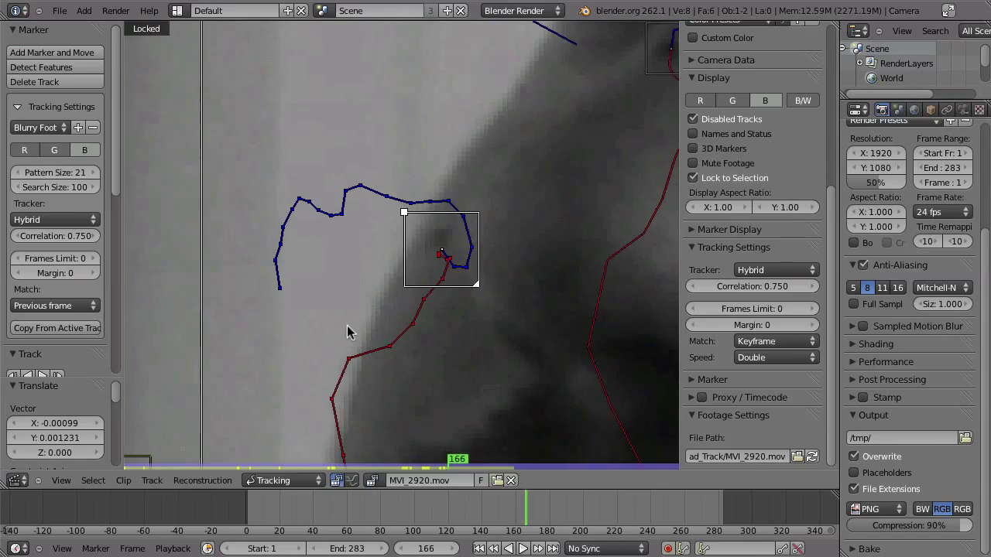
Clear the shaded-cheek track after frame 166 and place its marker back on the dot at frame 200
{"action": "key", "text": "alt+t"}
{"action": "mouse_move", "coordinate": [526, 511]}
{"action": "left_mouse_down"}
{"action": "mouse_move", "coordinate": [378, 528]}
{"action": "mouse_move", "coordinate": [581, 519]}
{"action": "left_mouse_up"}
{"action": "scroll", "coordinate": [476, 301], "scroll_direction": "down", "scroll_amount": 4}
{"action": "middle_click_drag", "start_coordinate": [475, 301], "coordinate": [438, 219]}
{"action": "key", "text": "g"}
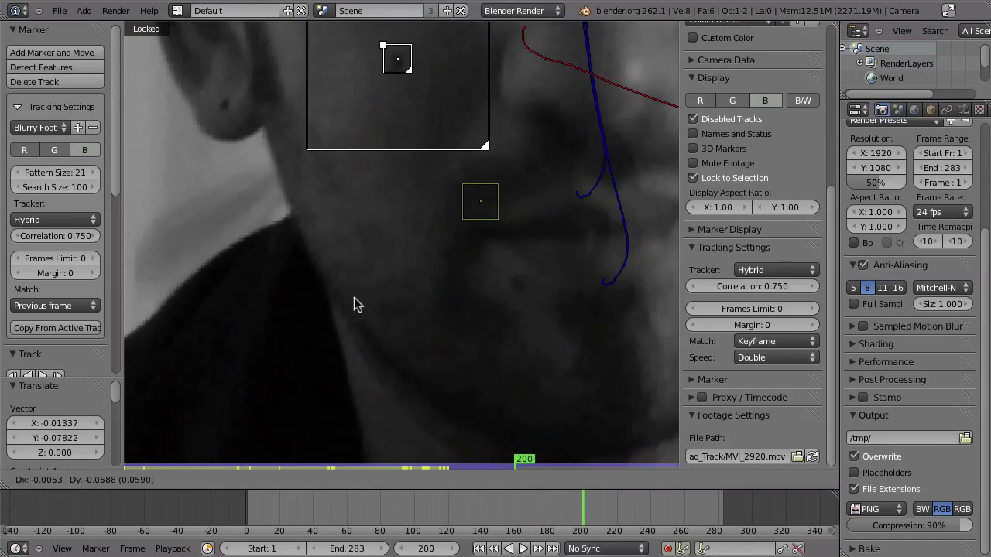
{"action": "left_click", "coordinate": [371, 329]}
Track the shaded-cheek marker back from frame 200 towards frame 188 with Previous frame matching, recentring and shrinking it
{"action": "key", "text": "Left"}
{"action": "key", "text": "Left"}
{"action": "key", "text": "Left"}
{"action": "key", "text": "ctrl+t"}
{"action": "scroll", "coordinate": [337, 346], "scroll_direction": "up", "scroll_amount": 3}
{"action": "key", "text": "g"}
{"action": "left_click", "coordinate": [351, 234]}
{"action": "key", "text": "g"}
{"action": "left_click", "coordinate": [298, 124]}
{"action": "key", "text": "s"}
{"action": "left_click", "coordinate": [426, 312]}
{"action": "key", "text": "ctrl+t"}
Track the shaded-cheek marker onward from the end of its path, then lock it and the neighbouring face marker
{"action": "key", "text": "shift+ctrl+Right"}
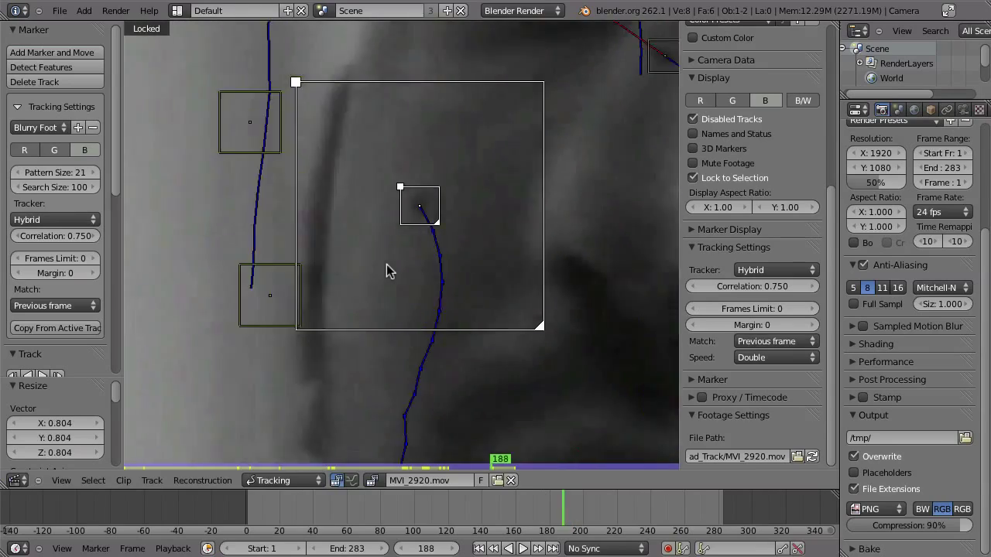
{"action": "key", "text": "ctrl+t"}
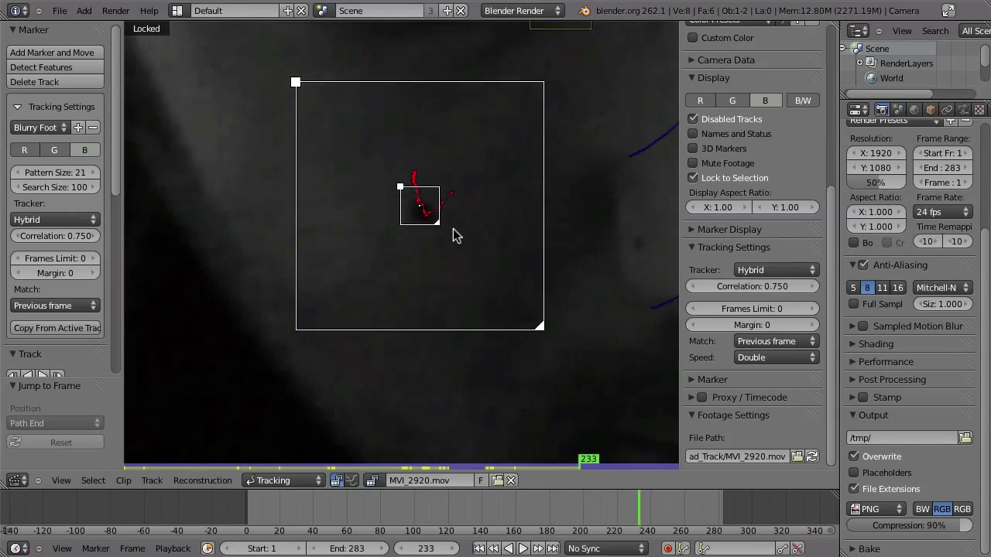
{"action": "key", "text": "ctrl+shift+Left"}
{"action": "key", "text": "ctrl+l"}
{"action": "middle_click_drag", "start_coordinate": [433, 344], "coordinate": [568, 350], "text": "ctrl"}
{"action": "middle_click_drag", "start_coordinate": [568, 351], "coordinate": [438, 259]}
{"action": "right_click", "coordinate": [426, 343]}
{"action": "key", "text": "ctrl+l"}
Select the marker below the mouth corner, track it forward from the start and recentre it on its dot
{"action": "middle_click_drag", "start_coordinate": [391, 237], "coordinate": [375, 223], "text": "ctrl"}
{"action": "mouse_move", "coordinate": [374, 223]}
{"action": "middle_mouse_down"}
{"action": "mouse_move", "coordinate": [457, 305]}
{"action": "mouse_move", "coordinate": [233, 225]}
{"action": "mouse_move", "coordinate": [334, 218]}
{"action": "middle_mouse_up"}
{"action": "right_click", "coordinate": [220, 214]}
{"action": "key", "text": "ctrl+t"}
{"action": "key", "text": "g"}
{"action": "left_click", "coordinate": [500, 282]}
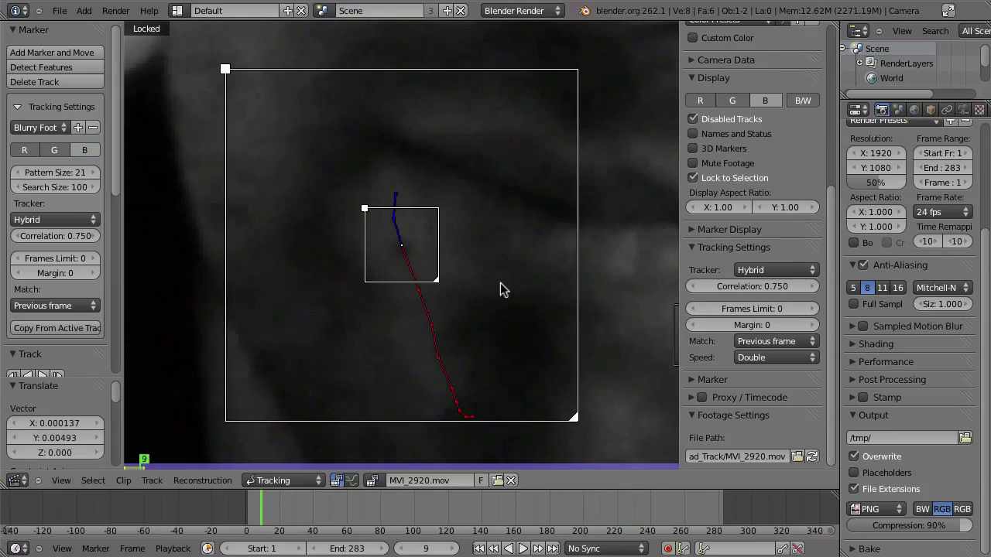
Step back through the early frames to correct the mouth-corner marker's drift, then track it onward from frame 15
{"action": "key", "text": "Left"}
{"action": "key", "text": "Left"}
{"action": "key", "text": "Left"}
{"action": "key", "text": "g"}
{"action": "left_click", "coordinate": [347, 233]}
{"action": "key", "text": "Left"}
{"action": "key", "text": "Left"}
{"action": "key", "text": "Left"}
{"action": "key", "text": "Left"}
{"action": "key", "text": "g"}
{"action": "left_click", "coordinate": [406, 162]}
{"action": "key", "text": "ctrl+t"}
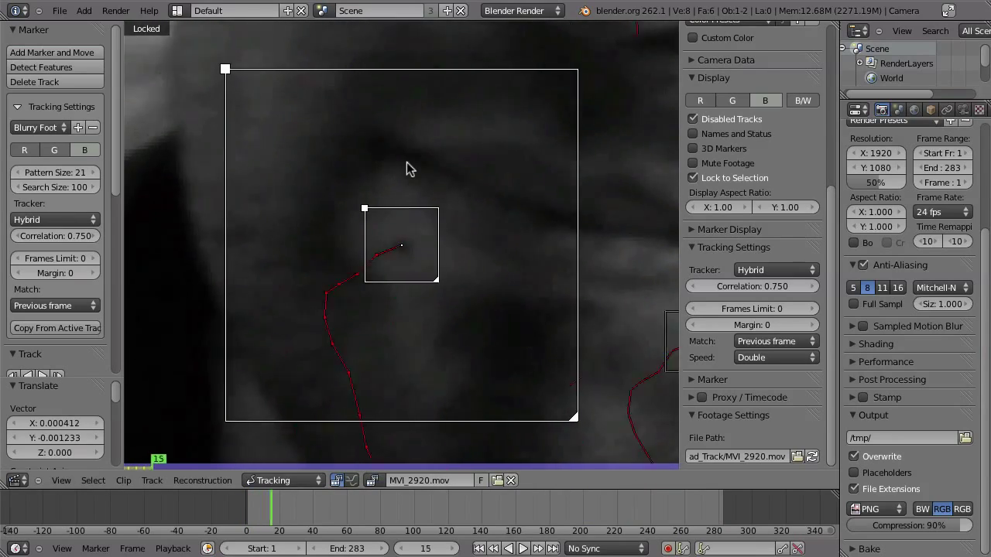
Recentre and shrink the mouth-corner marker at frame 143, check the preceding frames and resume tracking from its path end
{"action": "key", "text": "g"}
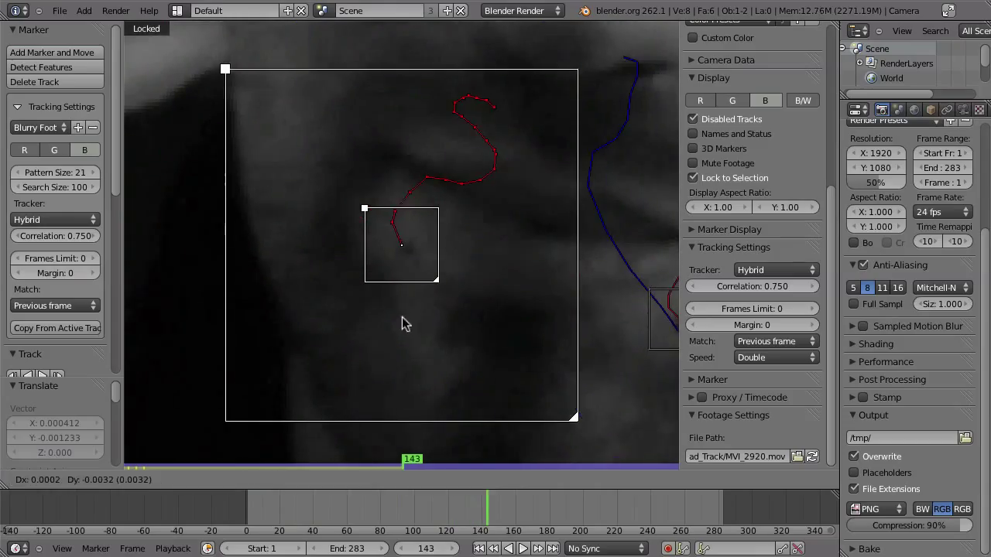
{"action": "left_click", "coordinate": [402, 317]}
{"action": "key", "text": "s"}
{"action": "left_click", "coordinate": [367, 131]}
{"action": "key", "text": "Left"}
{"action": "key", "text": "Left"}
{"action": "key", "text": "Left"}
{"action": "key", "text": "Left"}
{"action": "key", "text": "Left"}
{"action": "key", "text": "Left"}
{"action": "key", "text": "Left"}
{"action": "key", "text": "Left"}
{"action": "key", "text": "Left"}
{"action": "key", "text": "Left"}
{"action": "key", "text": "Left"}
{"action": "key", "text": "Left"}
{"action": "key", "text": "Left"}
{"action": "key", "text": "Left"}
{"action": "key", "text": "Left"}
{"action": "key", "text": "Left"}
{"action": "key", "text": "Left"}
{"action": "key", "text": "Left"}
{"action": "key", "text": "Left"}
{"action": "key", "text": "Left"}
{"action": "key", "text": "ctrl+shift+Right"}
{"action": "key", "text": "ctrl+t"}
Recentre the mouth-corner marker at frame 158, correct the frames just before it and track it forward
{"action": "key", "text": "g"}
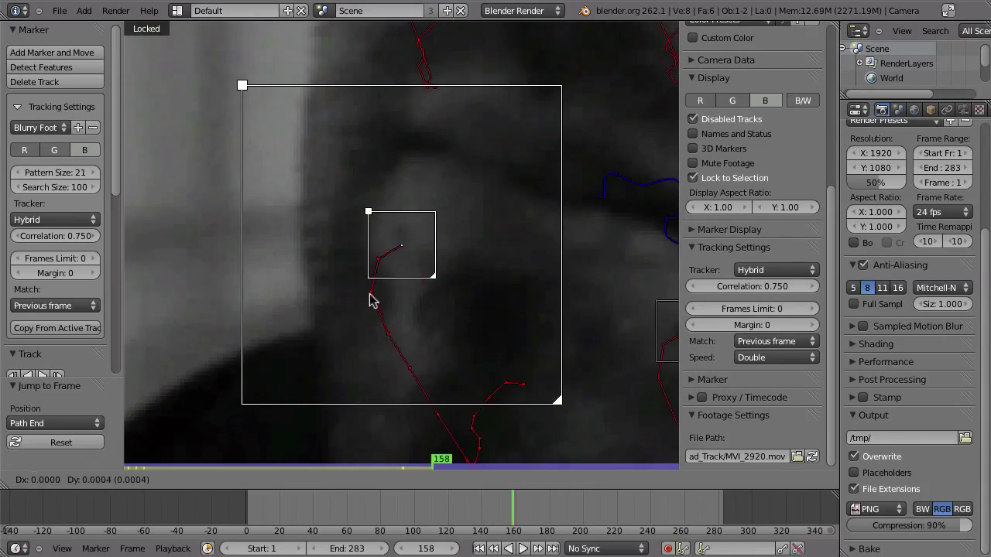
{"action": "left_click", "coordinate": [369, 282]}
{"action": "key", "text": "Left"}
{"action": "key", "text": "Left"}
{"action": "key", "text": "Left"}
{"action": "key", "text": "Left"}
{"action": "key", "text": "Left"}
{"action": "key", "text": "Right"}
{"action": "key", "text": "Right"}
{"action": "key", "text": "g"}
{"action": "left_click", "coordinate": [376, 108]}
{"action": "key", "text": "ctrl+t"}
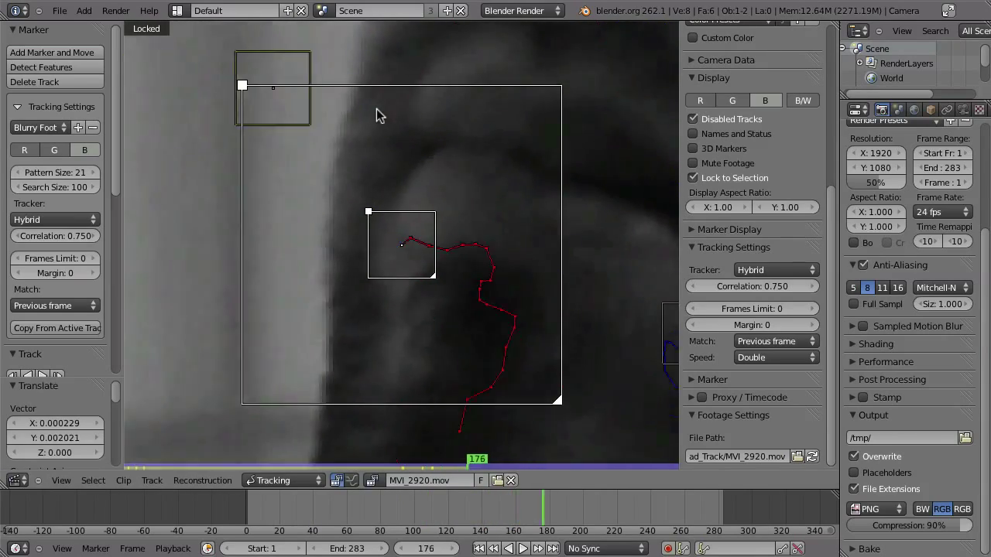
Correct the mouth-corner marker's position at frame 176 and in the frames around 187
{"action": "key", "text": "g"}
{"action": "left_click", "coordinate": [250, 162]}
{"action": "key", "text": "Left"}
{"action": "key", "text": "Left"}
{"action": "key", "text": "Left"}
{"action": "key", "text": "Left"}
{"action": "key", "text": "Left"}
{"action": "key", "text": "g"}
{"action": "key", "text": "Right"}
{"action": "key", "text": "Right"}
{"action": "key", "text": "g"}
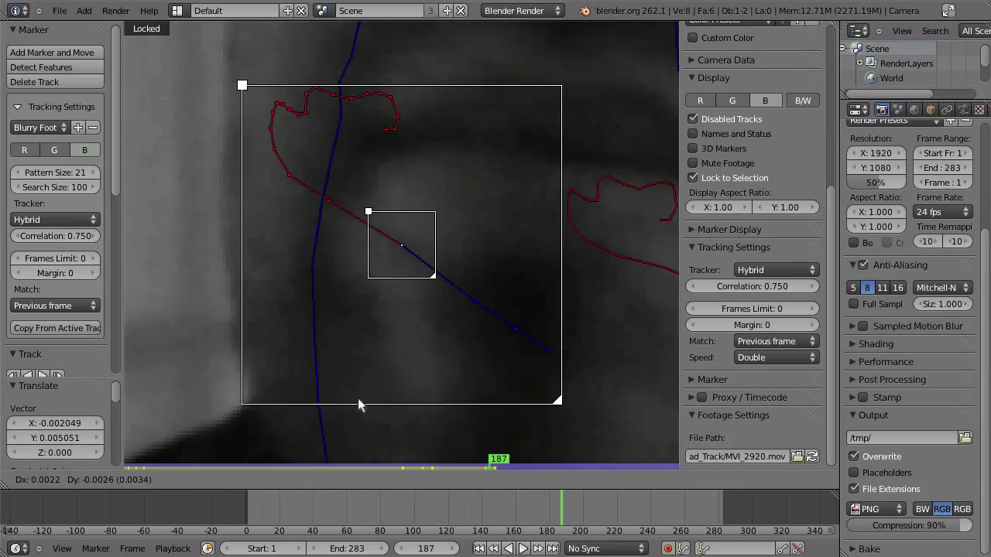
{"action": "left_click", "coordinate": [358, 404]}
Track the mouth-corner marker onward, recentring it where it drifts near frame 225, and lock the finished track
{"action": "key", "text": "Right"}
{"action": "key", "text": "Right"}
{"action": "key", "text": "Right"}
{"action": "key", "text": "ctrl+t"}
{"action": "key", "text": "g"}
{"action": "left_click", "coordinate": [366, 201]}
{"action": "key", "text": "Left"}
{"action": "key", "text": "Left"}
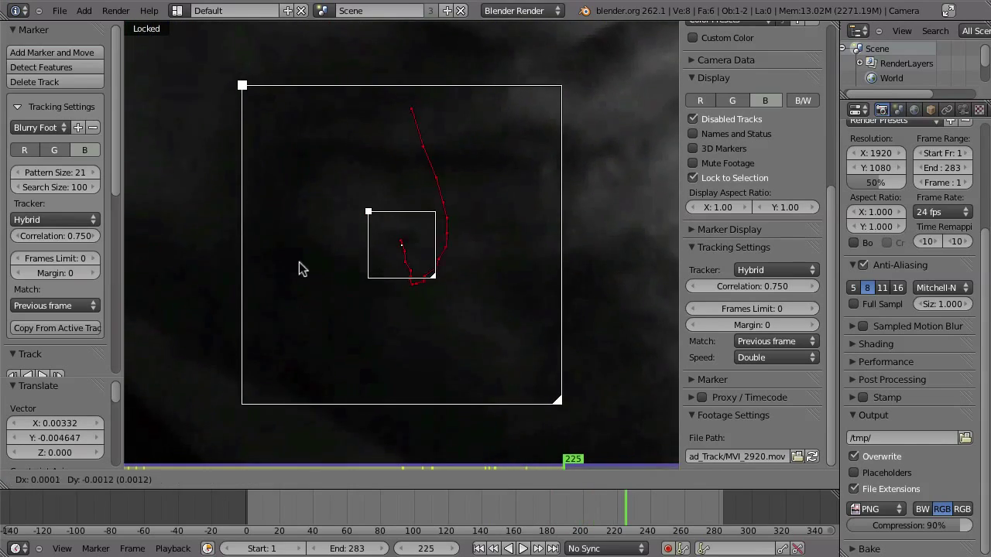
{"action": "left_click", "coordinate": [298, 261]}
{"action": "key", "text": "ctrl+t"}
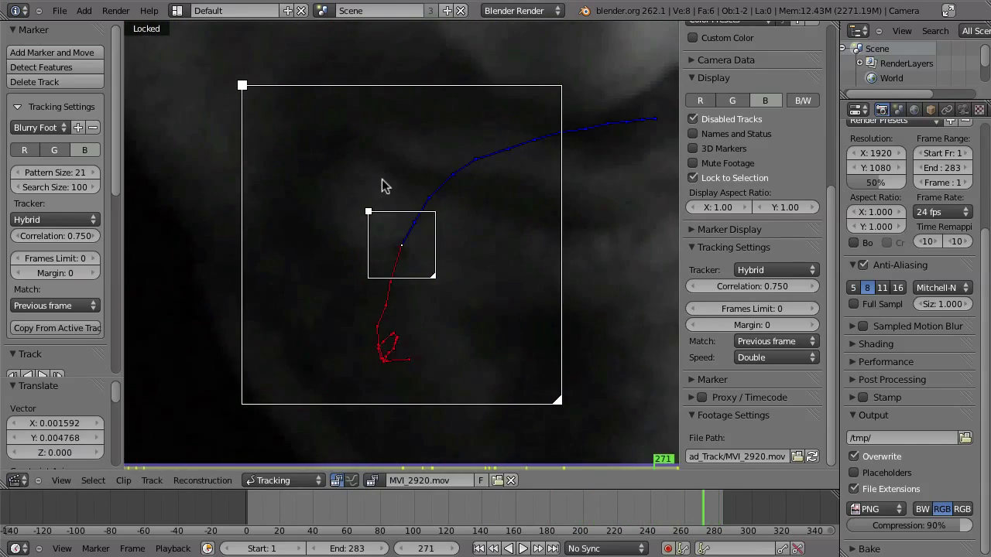
{"action": "key", "text": "ctrl+l"}
Return to frame 1, centre the earlobe marker on its dot and track it forward
{"action": "key", "text": "shift+Left"}
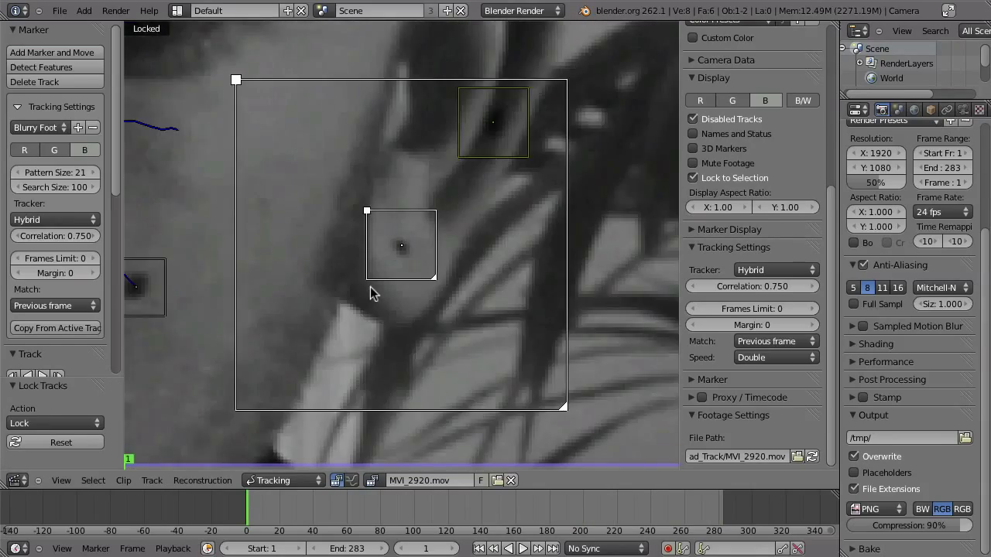
{"action": "key", "text": "g"}
{"action": "left_click", "coordinate": [370, 286]}
{"action": "key", "text": "ctrl+t"}
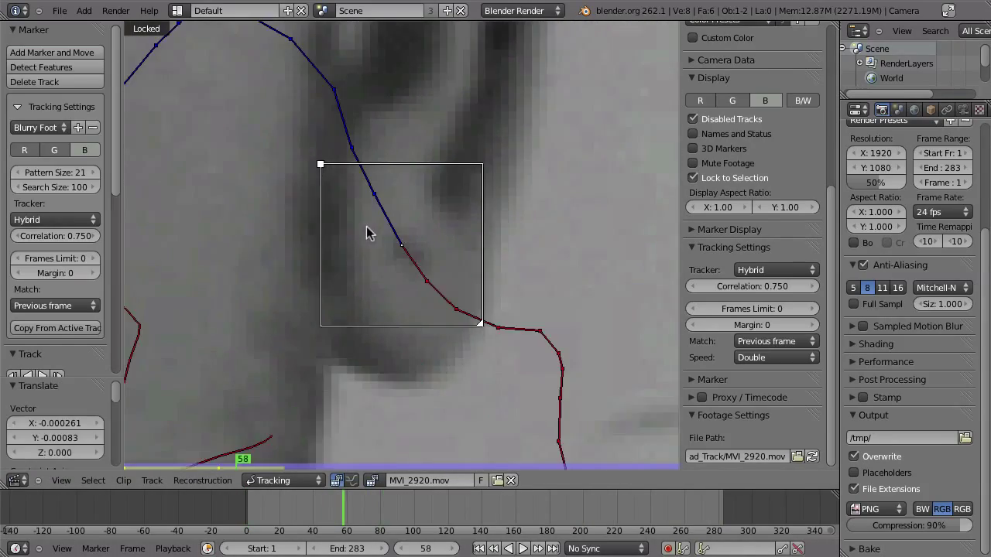
Shrink the earlobe marker's pattern area at frame 58 to about half its size and track it forward, recentring it on the dot where it drifts
{"action": "left_click_drag", "start_coordinate": [480, 324], "coordinate": [439, 284]}
{"action": "key", "text": "ctrl+t"}
{"action": "key", "text": "g"}
{"action": "key", "text": "ctrl+t"}
{"action": "key", "text": "g"}
{"action": "left_click", "coordinate": [359, 215]}
{"action": "key", "text": "ctrl+t"}
{"action": "key", "text": "g"}
{"action": "left_click", "coordinate": [298, 250]}
Step back three frames, recentre the earlobe marker on its dot and continue tracking forward, correcting it once more on the way to frame 105
{"action": "key", "text": "Left"}
{"action": "key", "text": "Left"}
{"action": "key", "text": "Left"}
{"action": "key", "text": "g"}
{"action": "left_click", "coordinate": [192, 198]}
{"action": "key", "text": "ctrl+t"}
{"action": "key", "text": "g"}
{"action": "left_click", "coordinate": [273, 50]}
{"action": "key", "text": "ctrl+t"}
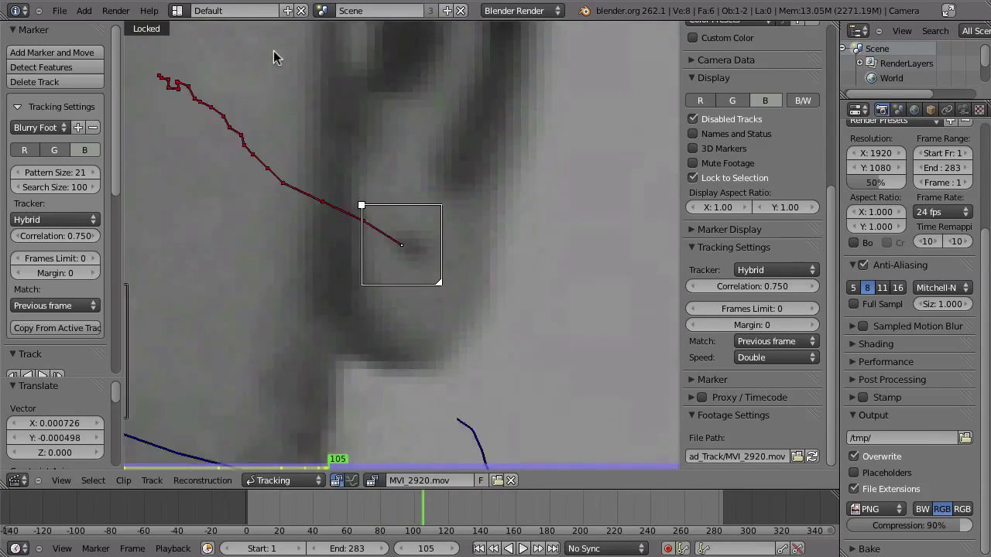
Recentre the earlobe marker one frame before 105 and track it forward to frame 160
{"action": "key", "text": "Left"}
{"action": "key", "text": "g"}
{"action": "left_click", "coordinate": [451, 68]}
{"action": "key", "text": "ctrl+t"}
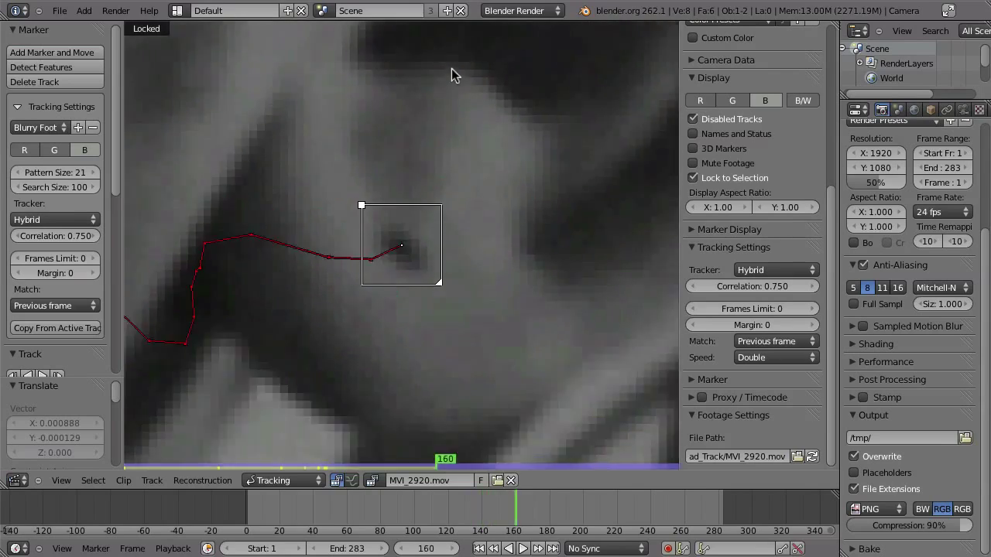
Recentre the earlobe marker on its dot at frame 204 and track it backward to frame 202
{"action": "key", "text": "g"}
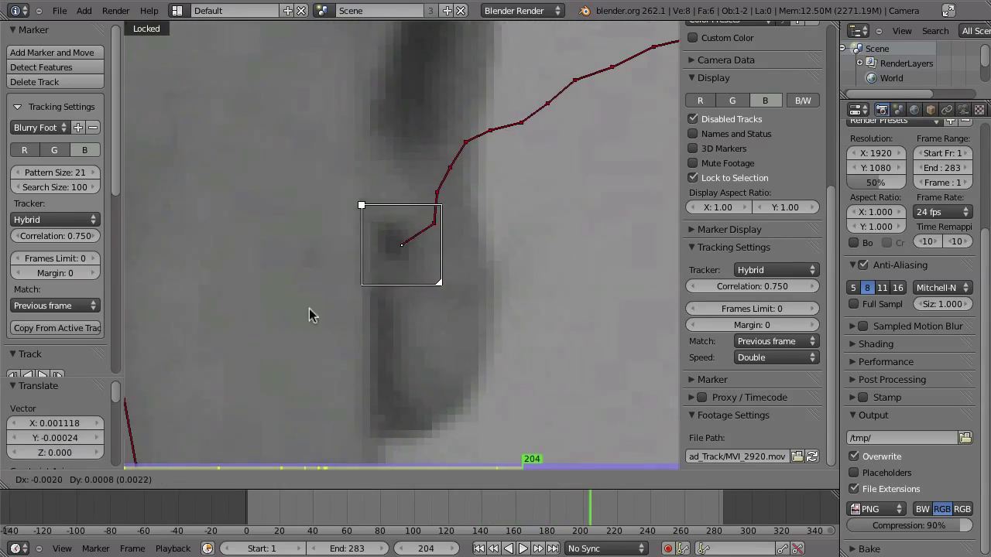
{"action": "left_click", "coordinate": [187, 169]}
{"action": "key", "text": "alt+Left"}
{"action": "key", "text": "alt+Left"}
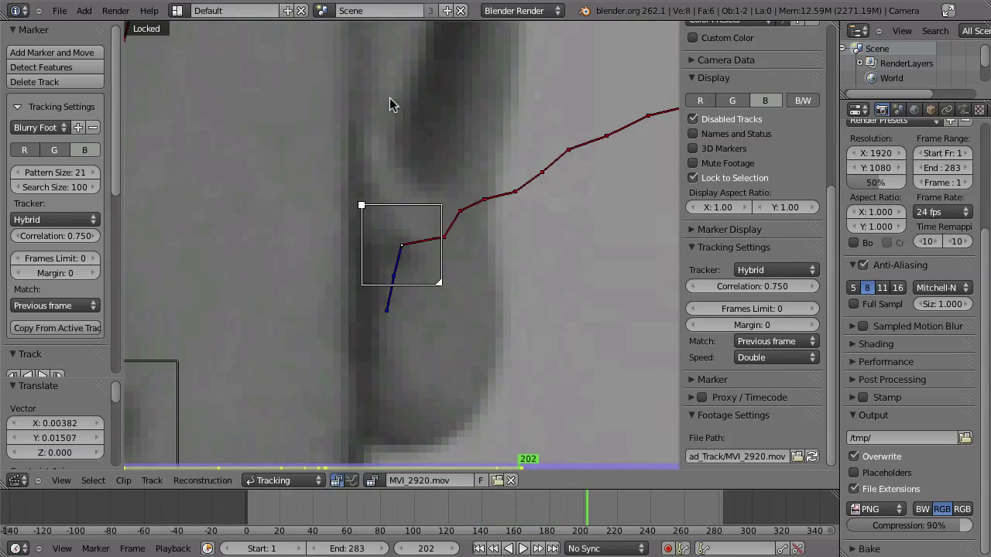
Correct the earlobe marker's position in the two neighbouring frames just before frame 202
{"action": "key", "text": "Left"}
{"action": "key", "text": "Left"}
{"action": "key", "text": "g"}
{"action": "left_click", "coordinate": [422, 258]}
{"action": "key", "text": "Right"}
{"action": "key", "text": "g"}
{"action": "left_click", "coordinate": [273, 259]}
Check the earlobe track back to frame 191 and disable the marker a few frames after 204
{"action": "key", "text": "Left"}
{"action": "key", "text": "Left"}
{"action": "key", "text": "Left"}
{"action": "key", "text": "Left"}
{"action": "key", "text": "Left"}
{"action": "key", "text": "Left"}
{"action": "key", "text": "Left"}
{"action": "key", "text": "Left"}
{"action": "key", "text": "Left"}
{"action": "key", "text": "Left"}
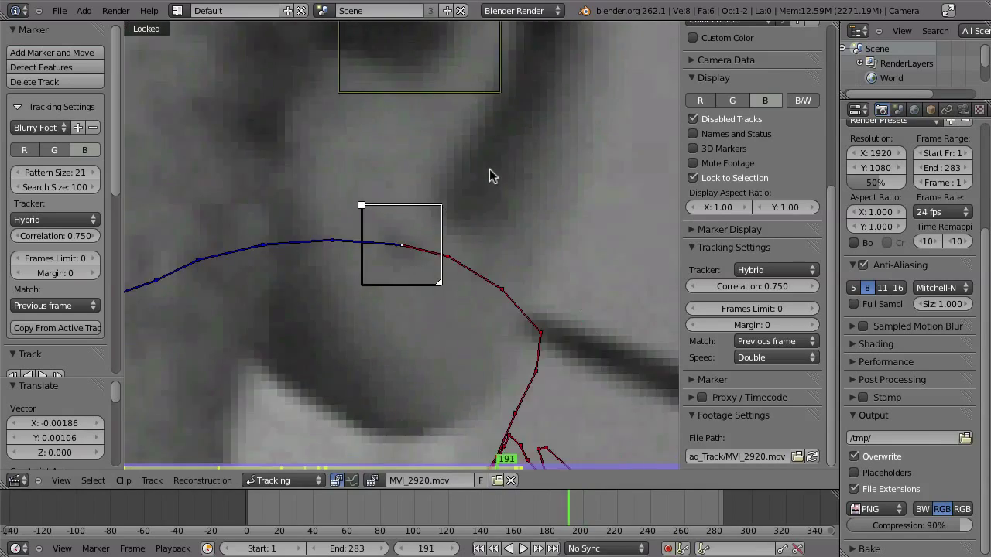
{"action": "key", "text": "Right"}
{"action": "key", "text": "Right"}
{"action": "key", "text": "Right"}
{"action": "key", "text": "Right"}
{"action": "key", "text": "Right"}
{"action": "key", "text": "Right"}
{"action": "key", "text": "Right"}
{"action": "key", "text": "Right"}
{"action": "key", "text": "Right"}
{"action": "key", "text": "Right"}
{"action": "key", "text": "Right"}
{"action": "key", "text": "Right"}
{"action": "key", "text": "Right"}
{"action": "key", "text": "Right"}
{"action": "key", "text": "Right"}
{"action": "key", "text": "Right"}
{"action": "key", "text": "shift+d"}
Advance to frame 231 and place the earlobe marker back on its dot
{"action": "key", "text": "Right"}
{"action": "key", "text": "Right"}
{"action": "key", "text": "Right"}
{"action": "key", "text": "Right"}
{"action": "key", "text": "Right"}
{"action": "key", "text": "Right"}
{"action": "key", "text": "Right"}
{"action": "key", "text": "Right"}
{"action": "key", "text": "Right"}
{"action": "key", "text": "Right"}
{"action": "key", "text": "Right"}
{"action": "key", "text": "Right"}
{"action": "key", "text": "Right"}
{"action": "key", "text": "Right"}
{"action": "key", "text": "Right"}
{"action": "key", "text": "Right"}
{"action": "key", "text": "Right"}
{"action": "key", "text": "Right"}
{"action": "key", "text": "Right"}
{"action": "key", "text": "Right"}
{"action": "key", "text": "g"}
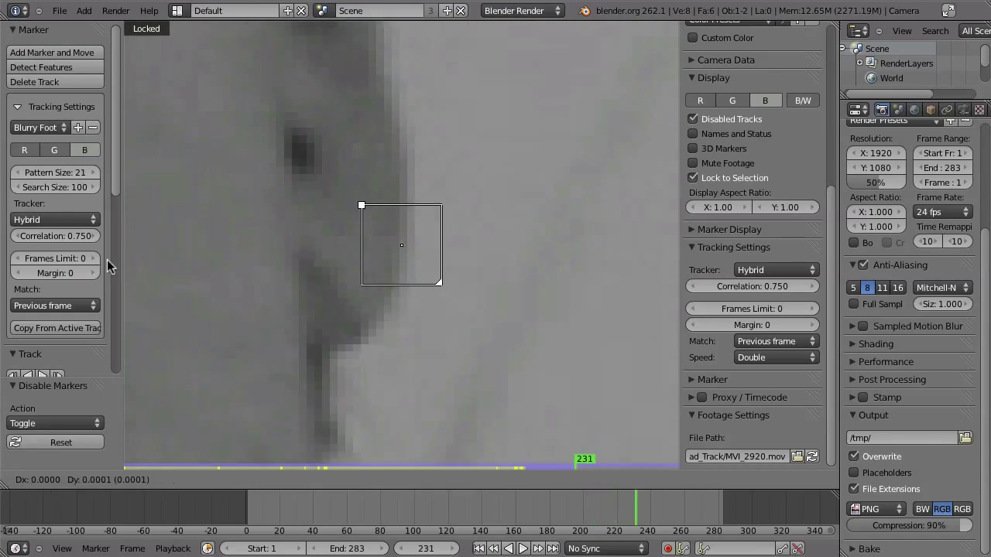
{"action": "left_click", "coordinate": [235, 234]}
Advance to frame 251 and centre the earlobe marker on its dot
{"action": "key", "text": "Left"}
{"action": "key", "text": "Left"}
{"action": "key", "text": "Left"}
{"action": "key", "text": "Right"}
{"action": "key", "text": "Right"}
{"action": "key", "text": "Right"}
{"action": "key", "text": "Right"}
{"action": "key", "text": "Right"}
{"action": "key", "text": "Right"}
{"action": "key", "text": "Right"}
{"action": "key", "text": "Right"}
{"action": "key", "text": "Right"}
{"action": "key", "text": "Right"}
{"action": "key", "text": "Right"}
{"action": "key", "text": "Right"}
{"action": "key", "text": "Right"}
{"action": "key", "text": "Right"}
{"action": "key", "text": "Right"}
{"action": "key", "text": "Right"}
{"action": "key", "text": "Right"}
{"action": "key", "text": "Right"}
{"action": "key", "text": "Right"}
{"action": "key", "text": "Right"}
{"action": "key", "text": "g"}
{"action": "left_click", "coordinate": [410, 185]}
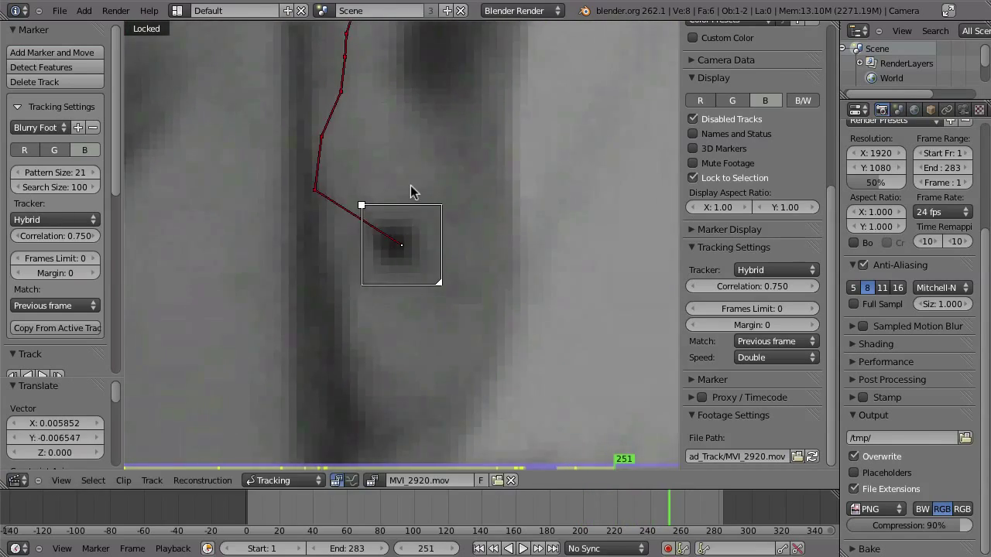
Track the earlobe marker backward frame by frame from frame 251
{"action": "key", "text": "alt+Left"}
{"action": "key", "text": "alt+Left"}
{"action": "key", "text": "alt+Left"}
{"action": "key", "text": "alt+Left"}
{"action": "key", "text": "alt+Left"}
{"action": "key", "text": "alt+Left"}
{"action": "key", "text": "alt+Left"}
{"action": "key", "text": "alt+Left"}
{"action": "key", "text": "alt+Left"}
{"action": "key", "text": "alt+Left"}
{"action": "key", "text": "alt+Left"}
{"action": "key", "text": "alt+Left"}
{"action": "key", "text": "alt+Left"}
{"action": "key", "text": "alt+Left"}
{"action": "key", "text": "alt+Left"}
{"action": "key", "text": "alt+Left"}
{"action": "key", "text": "alt+Left"}
{"action": "key", "text": "alt+Left"}
{"action": "key", "text": "alt+Left"}
{"action": "key", "text": "alt+Left"}
Track the earlobe marker forward again, one frame at a time
{"action": "key", "text": "alt+Right"}
{"action": "key", "text": "alt+Right"}
{"action": "key", "text": "alt+Right"}
{"action": "key", "text": "alt+Right"}
{"action": "key", "text": "alt+Right"}
{"action": "key", "text": "alt+Right"}
{"action": "key", "text": "alt+Right"}
{"action": "key", "text": "alt+Right"}
{"action": "key", "text": "alt+Right"}
{"action": "key", "text": "alt+Right"}
{"action": "key", "text": "alt+Right"}
{"action": "key", "text": "alt+Right"}
{"action": "key", "text": "alt+Right"}
{"action": "key", "text": "alt+Right"}
{"action": "key", "text": "alt+Right"}
{"action": "key", "text": "alt+Right"}
{"action": "key", "text": "alt+Right"}
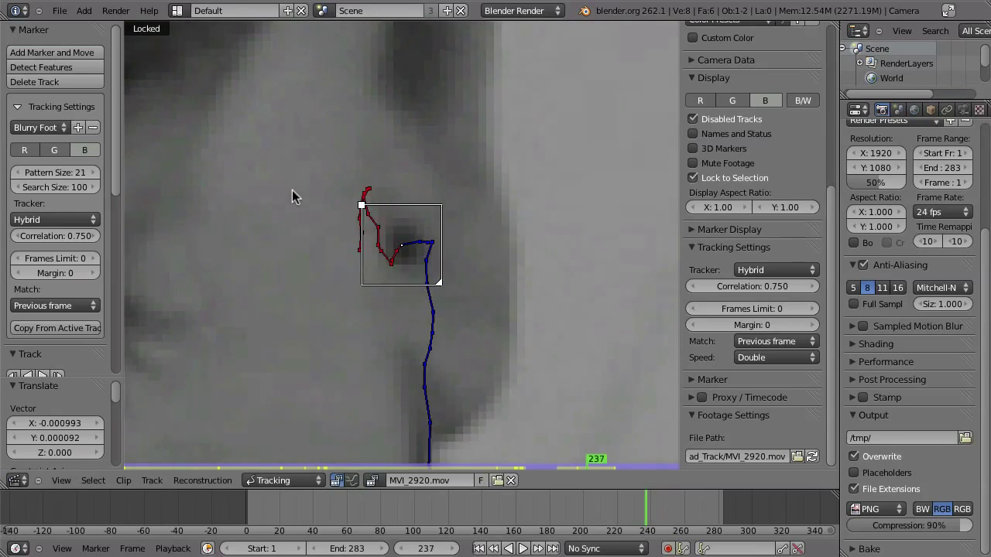
Advance four frames, track the earlobe marker two more frames and re-centre it on its dot
{"action": "key", "text": "Right"}
{"action": "key", "text": "Right"}
{"action": "key", "text": "Right"}
{"action": "key", "text": "Right"}
{"action": "key", "text": "alt+Right"}
{"action": "key", "text": "alt+Right"}
{"action": "key", "text": "g"}
{"action": "left_click", "coordinate": [301, 226]}
Go back eight frames and correct the earlobe marker's position on its dot
{"action": "key", "text": "Left"}
{"action": "key", "text": "Left"}
{"action": "key", "text": "Left"}
{"action": "key", "text": "Left"}
{"action": "key", "text": "Left"}
{"action": "key", "text": "Left"}
{"action": "key", "text": "Left"}
{"action": "key", "text": "Left"}
{"action": "key", "text": "g"}
{"action": "left_click", "coordinate": [327, 121]}
Track the earlobe marker forward from the end of its track, and return to frame 1
{"action": "key", "text": "ctrl+shift+Right"}
{"action": "key", "text": "ctrl+t"}
{"action": "key", "text": "ctrl+shift+Left"}
Select the marker on the ear dot above the earlobe, resize it and track it forward
{"action": "scroll", "coordinate": [375, 162], "scroll_direction": "down", "scroll_amount": 5}
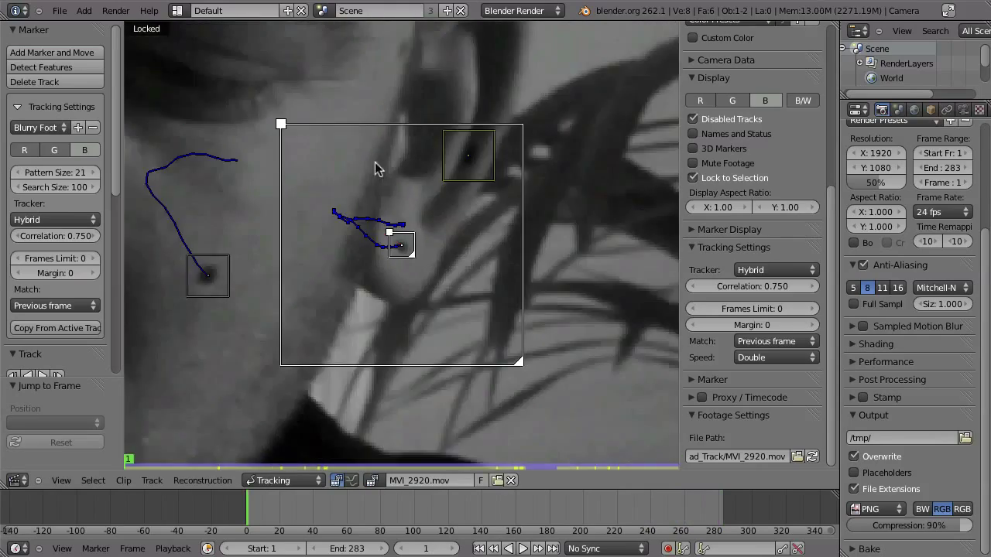
{"action": "right_click", "coordinate": [469, 152]}
{"action": "scroll", "coordinate": [445, 294], "scroll_direction": "up", "scroll_amount": 3}
{"action": "key", "text": "s"}
{"action": "key", "text": "ctrl+t"}
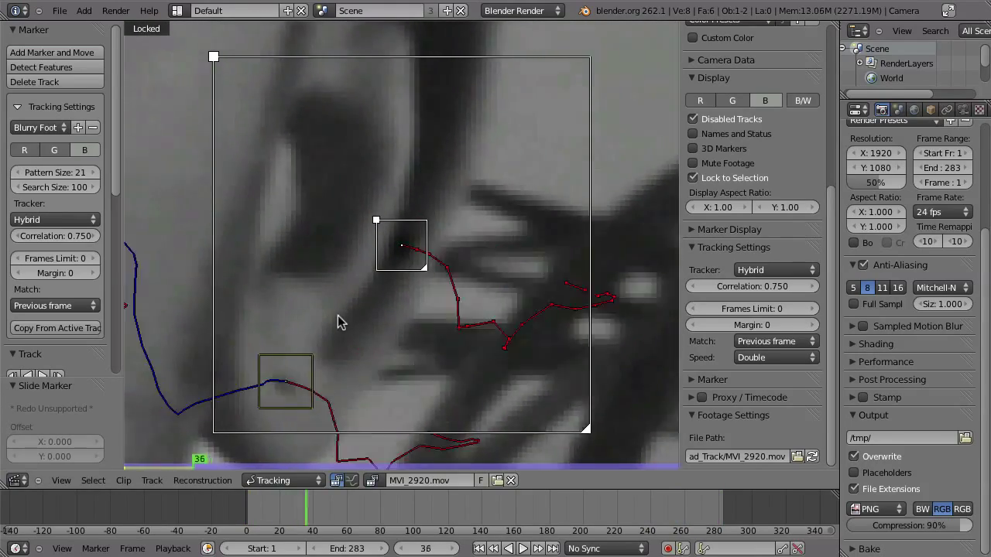
Re-centre the upper ear marker on its dot at frame 36 and at the next tracking stop, continuing the forward track each time
{"action": "key", "text": "g"}
{"action": "left_click", "coordinate": [351, 245]}
{"action": "key", "text": "ctrl+t"}
{"action": "key", "text": "g"}
{"action": "left_click", "coordinate": [343, 179]}
{"action": "key", "text": "ctrl+t"}
Correct the upper ear marker's position at the latest tracking stop and three frames earlier, around frame 72
{"action": "key", "text": "g"}
{"action": "left_click", "coordinate": [402, 77]}
{"action": "key", "text": "Left"}
{"action": "key", "text": "Left"}
{"action": "key", "text": "Left"}
{"action": "key", "text": "g"}
{"action": "left_click", "coordinate": [357, 155]}
{"action": "key", "text": "g"}
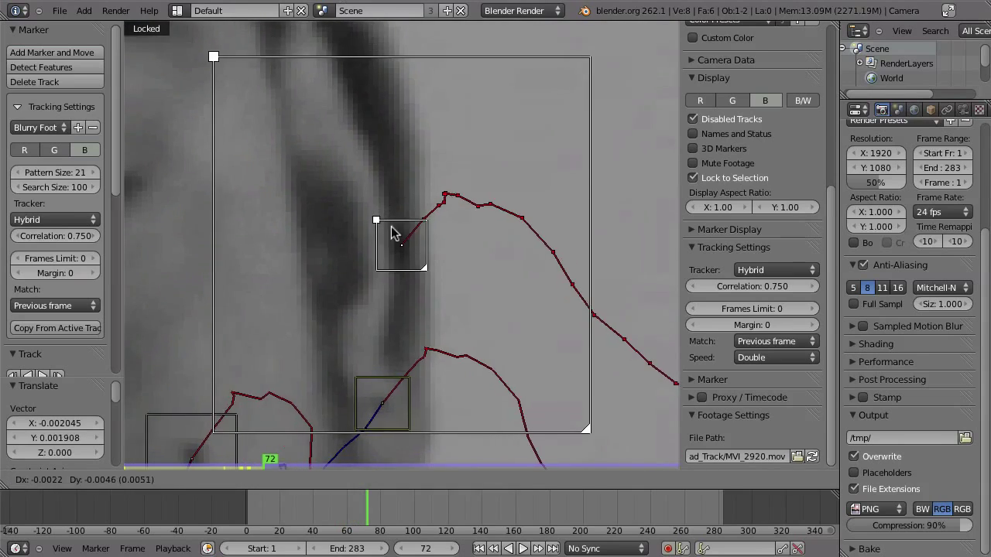
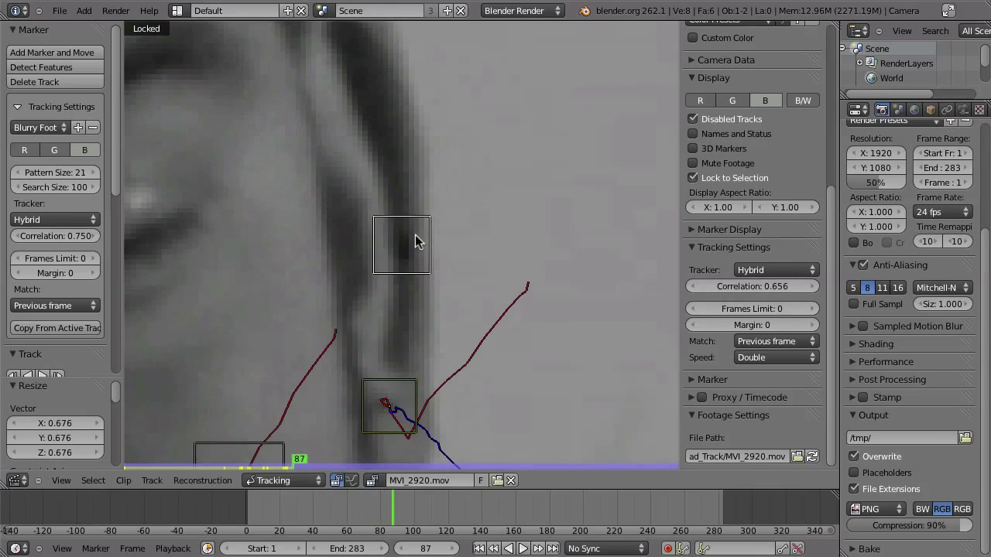
Hide disabled tracks and track the Track.014 ear marker forward to frame 100, correcting its position on the way
{"action": "scroll", "coordinate": [626, 214], "scroll_direction": "down", "scroll_amount": 2}
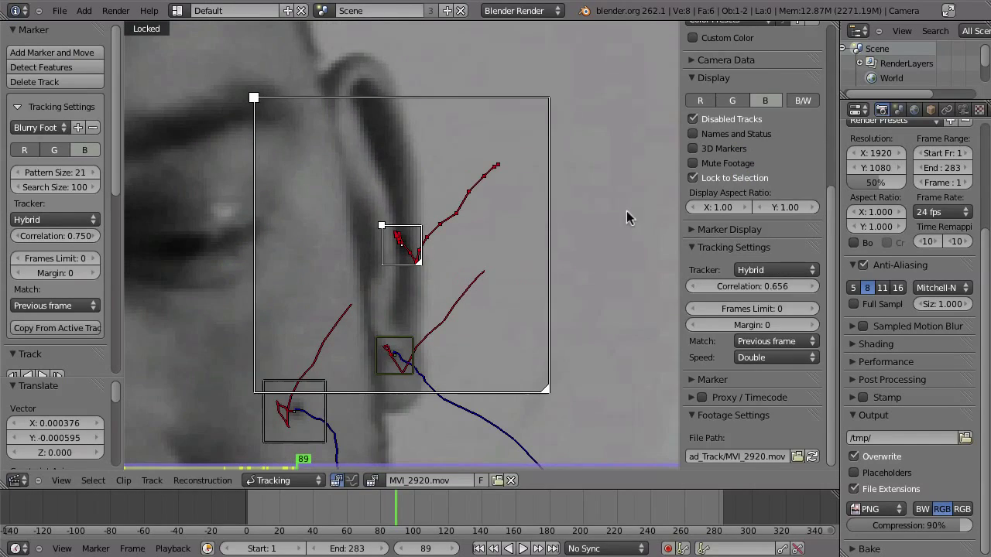
{"action": "scroll", "coordinate": [734, 249], "scroll_direction": "up", "scroll_amount": 8}
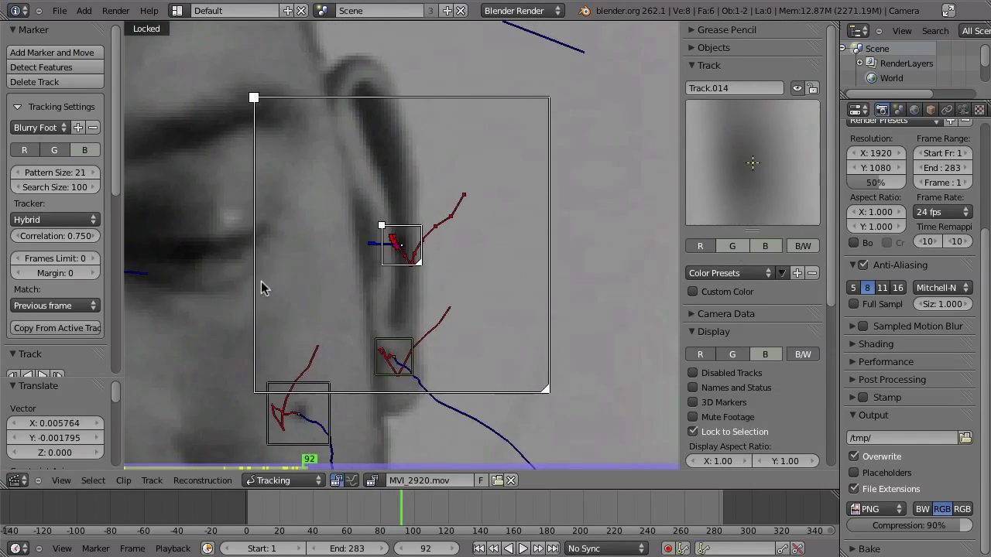
{"action": "left_click_drag", "start_coordinate": [413, 293], "coordinate": [328, 154]}
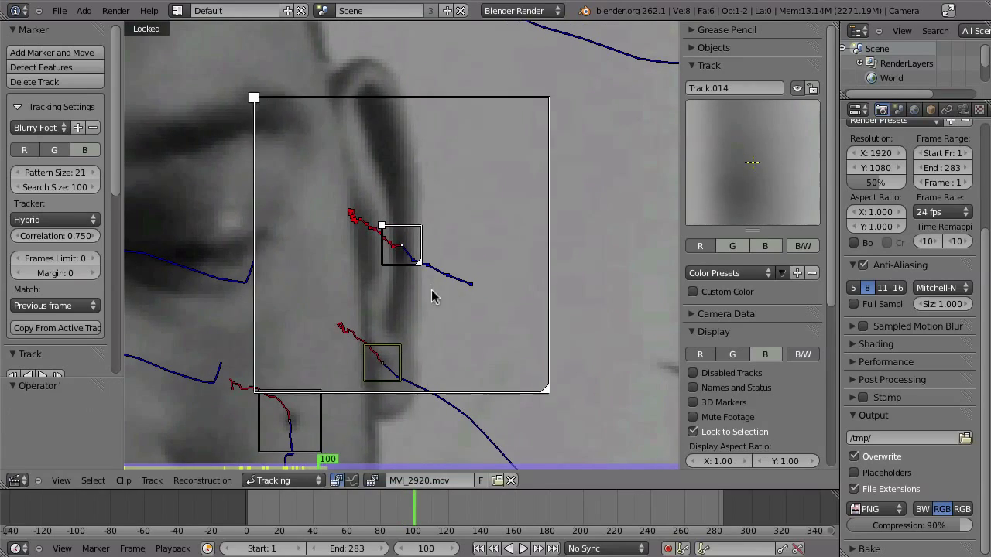
Continue the ear marker from frame 100 past frame 109, stepping through frames to correct its position
{"action": "left_click", "coordinate": [450, 320]}
{"action": "key", "text": "Left"}
{"action": "key", "text": "Left"}
{"action": "key", "text": "Right"}
{"action": "key", "text": "Right"}
{"action": "key", "text": "Right"}
{"action": "key", "text": "Right"}
{"action": "key", "text": "Right"}
{"action": "key", "text": "Right"}
{"action": "key", "text": "Right"}
{"action": "key", "text": "Right"}
{"action": "key", "text": "Right"}
{"action": "key", "text": "Right"}
{"action": "key", "text": "Right"}
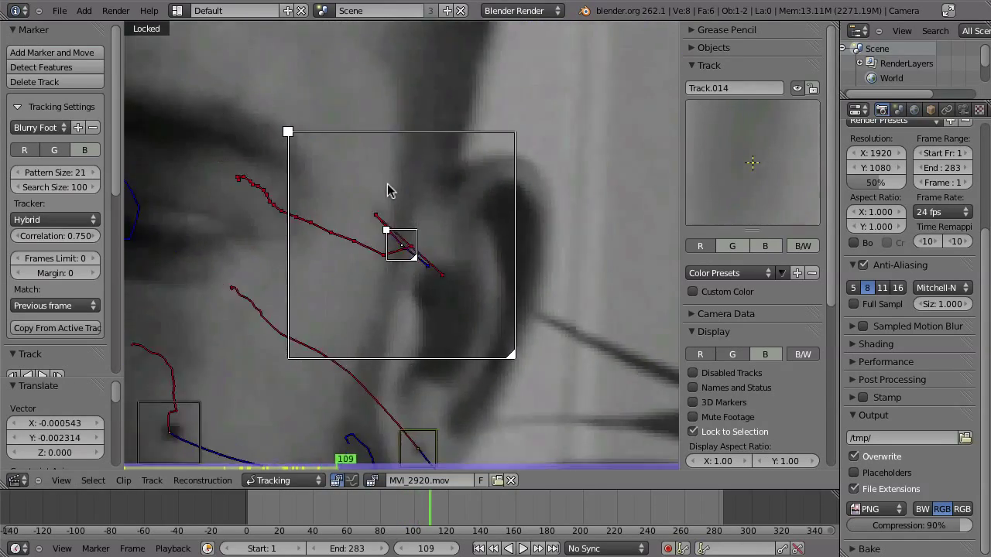
{"action": "key", "text": "Left"}
{"action": "key", "text": "Left"}
{"action": "key", "text": "Left"}
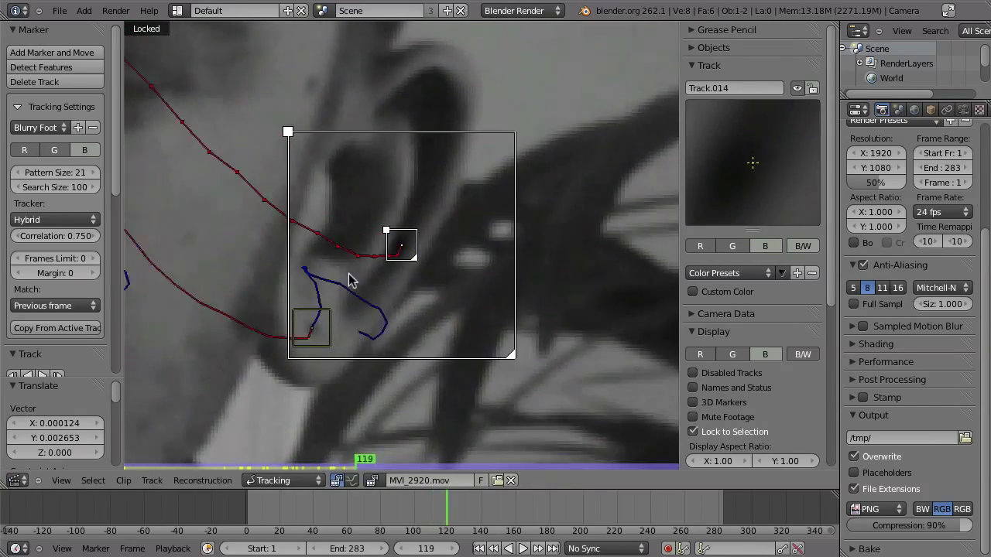
Recentre the ear marker on the dark fold at frame 119, enlarge it by about 1.67, and continue tracking to frame 152
{"action": "key", "text": "g"}
{"action": "left_click", "coordinate": [373, 258]}
{"action": "key", "text": "g"}
{"action": "left_click", "coordinate": [447, 278]}
{"action": "key", "text": "s"}
{"action": "left_click", "coordinate": [470, 300]}
{"action": "key", "text": "Left"}
{"action": "key", "text": "Left"}
{"action": "key", "text": "Left"}
{"action": "key", "text": "Left"}
{"action": "key", "text": "Left"}
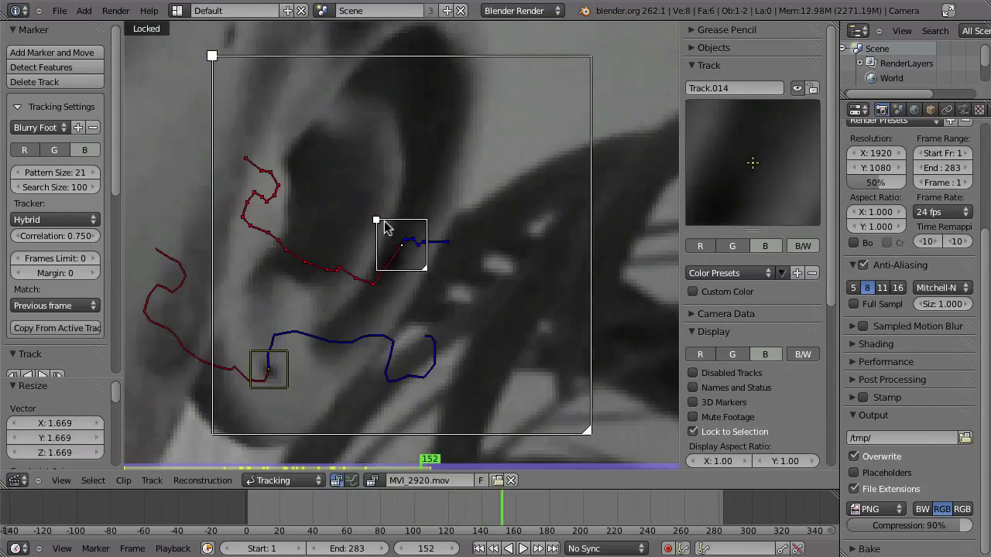
Recentre the ear marker on the dark fold at frames 152 and 190, tracking it forward to frame 219
{"action": "key", "text": "g"}
{"action": "left_click", "coordinate": [364, 177]}
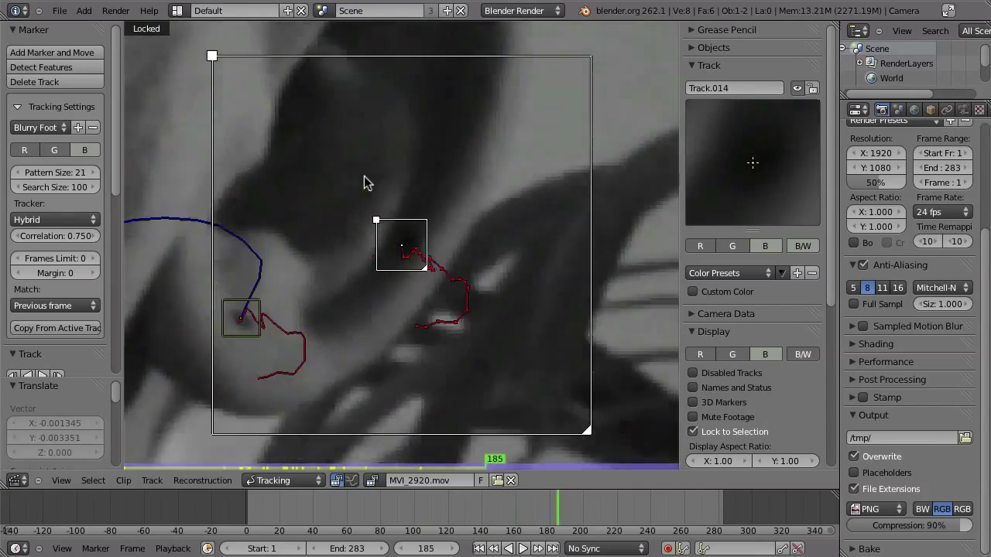
{"action": "scroll", "coordinate": [352, 244], "scroll_direction": "down", "scroll_amount": 1}
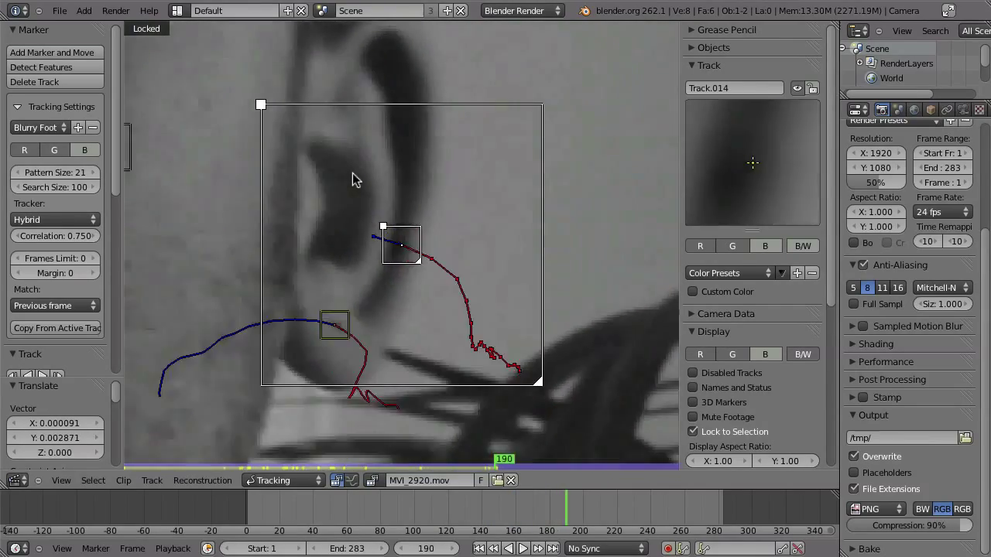
{"action": "key", "text": "g"}
{"action": "left_click", "coordinate": [255, 187]}
{"action": "key", "text": "ctrl+t"}
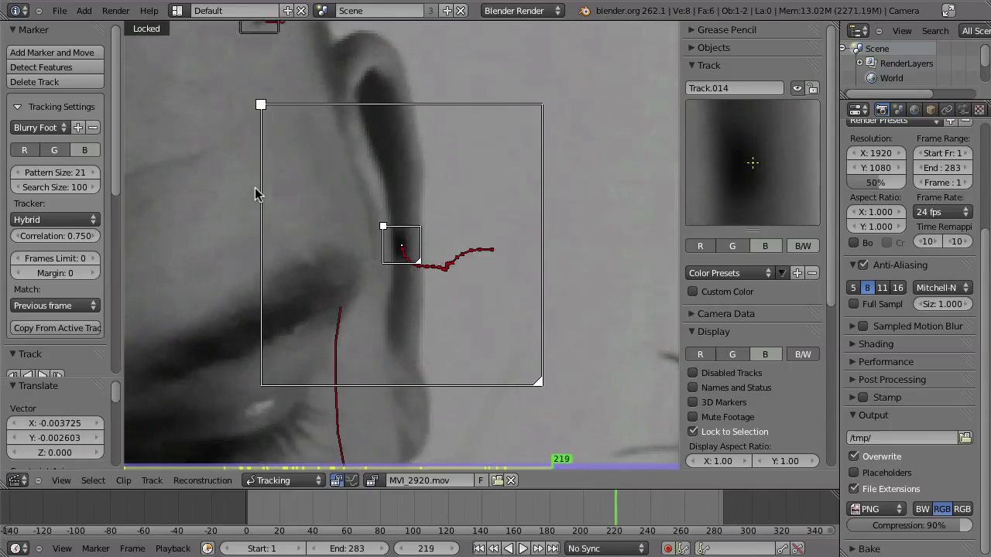
Recentre the ear marker at frame 219, track it onward past frame 251, and display the footage in full colour
{"action": "key", "text": "g"}
{"action": "left_click", "coordinate": [455, 287]}
{"action": "key", "text": "ctrl+t"}
{"action": "key", "text": "ctrl+t"}
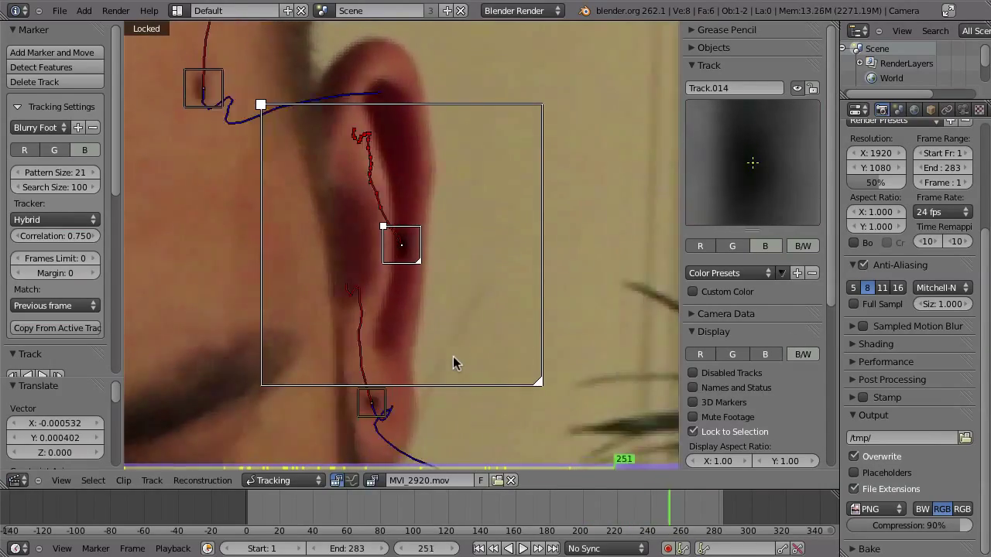
Scrub back through the ear track to check it, return to frame 1, and select the other ear's lobe marker
{"action": "left_click_drag", "start_coordinate": [232, 507], "coordinate": [550, 482]}
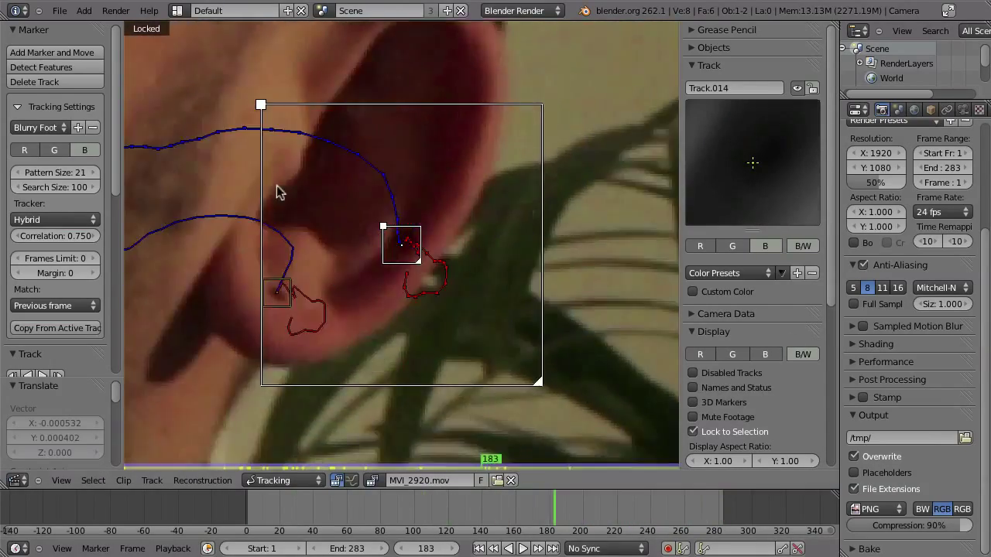
{"action": "scroll", "coordinate": [418, 379], "scroll_direction": "down", "scroll_amount": 4}
{"action": "key", "text": "shift+Right"}
{"action": "key", "text": "shift+Left"}
{"action": "right_click", "coordinate": [363, 294]}
{"action": "scroll", "coordinate": [320, 313], "scroll_direction": "up", "scroll_amount": 4}
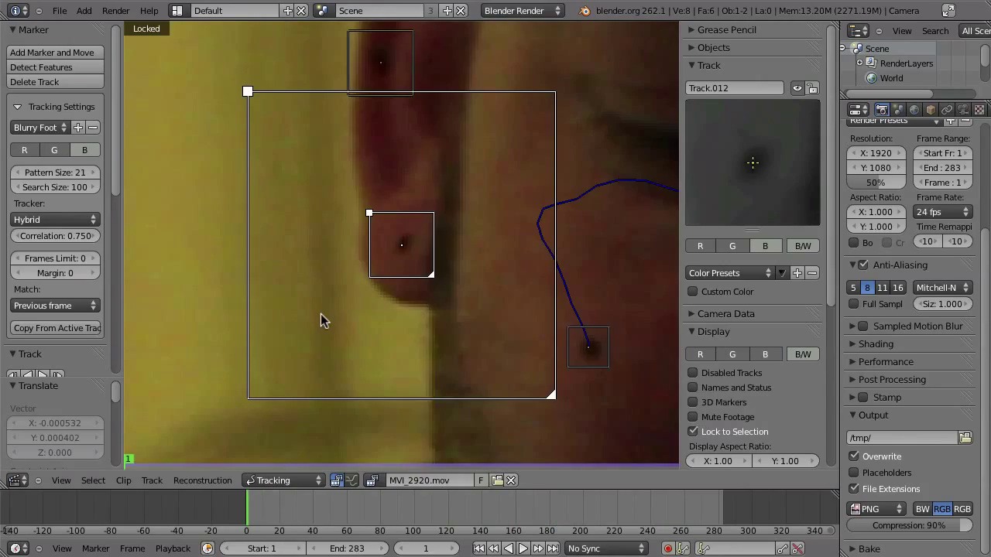
Track the earlobe marker Track.012 forward from frame 1 and disable it at frame 109
{"action": "key", "text": "ctrl+t"}
{"action": "key", "text": "Escape"}
{"action": "key", "text": "shift+d"}
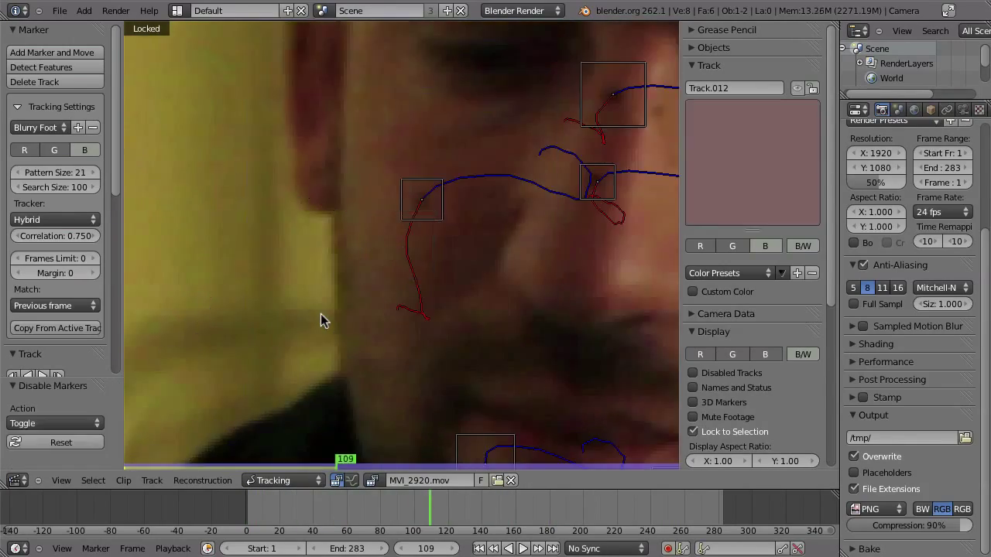
Reposition the earlobe marker where the lobe reappears after frame 109 and track it backward and forward
{"action": "key", "text": "Right"}
{"action": "key", "text": "Right"}
{"action": "key", "text": "Right"}
{"action": "key", "text": "Right"}
{"action": "key", "text": "Right"}
{"action": "key", "text": "Right"}
{"action": "key", "text": "Right"}
{"action": "key", "text": "Right"}
{"action": "key", "text": "Right"}
{"action": "key", "text": "Right"}
{"action": "key", "text": "Right"}
{"action": "key", "text": "Right"}
{"action": "key", "text": "Right"}
{"action": "key", "text": "Right"}
{"action": "key", "text": "g"}
{"action": "left_click", "coordinate": [455, 183]}
{"action": "key", "text": "ctrl+shift+t"}
{"action": "key", "text": "ctrl+shift+Right"}
{"action": "key", "text": "ctrl+t"}
Recentre the earlobe marker, continue tracking forward, and disable it where the lobe is hidden again
{"action": "key", "text": "g"}
{"action": "left_click", "coordinate": [352, 271]}
{"action": "key", "text": "ctrl+t"}
{"action": "key", "text": "shift+d"}
Try to resume the earlobe marker at frame 192 and track it backward, and undo that attempt
{"action": "key", "text": "Right"}
{"action": "key", "text": "Right"}
{"action": "key", "text": "Right"}
{"action": "key", "text": "Right"}
{"action": "key", "text": "Right"}
{"action": "key", "text": "Right"}
{"action": "key", "text": "Right"}
{"action": "key", "text": "Right"}
{"action": "key", "text": "Right"}
{"action": "key", "text": "Right"}
{"action": "key", "text": "Right"}
{"action": "key", "text": "Right"}
{"action": "key", "text": "Right"}
{"action": "key", "text": "Right"}
{"action": "key", "text": "Right"}
{"action": "key", "text": "Right"}
{"action": "key", "text": "Right"}
{"action": "key", "text": "Right"}
{"action": "key", "text": "Right"}
{"action": "key", "text": "Right"}
{"action": "key", "text": "Right"}
{"action": "key", "text": "Right"}
{"action": "key", "text": "Right"}
{"action": "key", "text": "Right"}
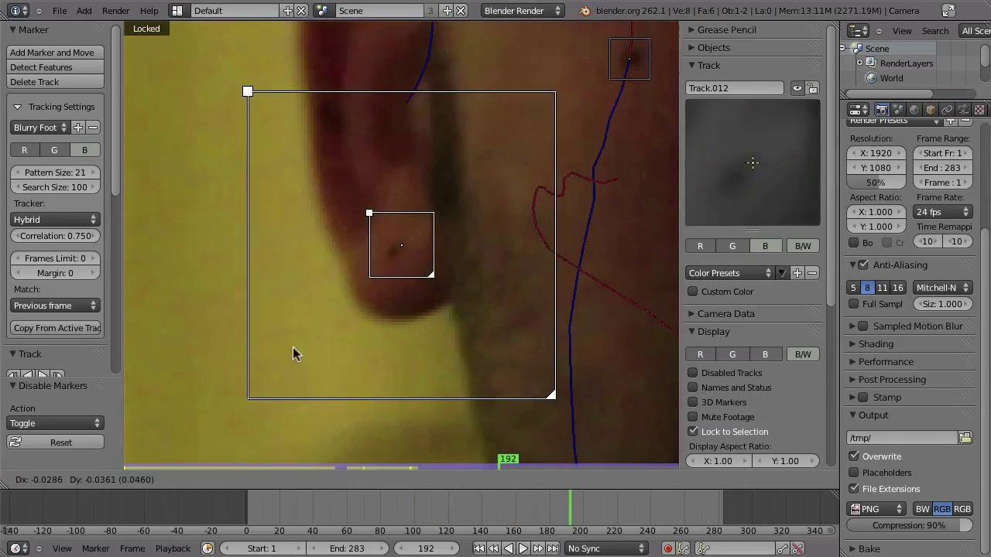
{"action": "key", "text": "g"}
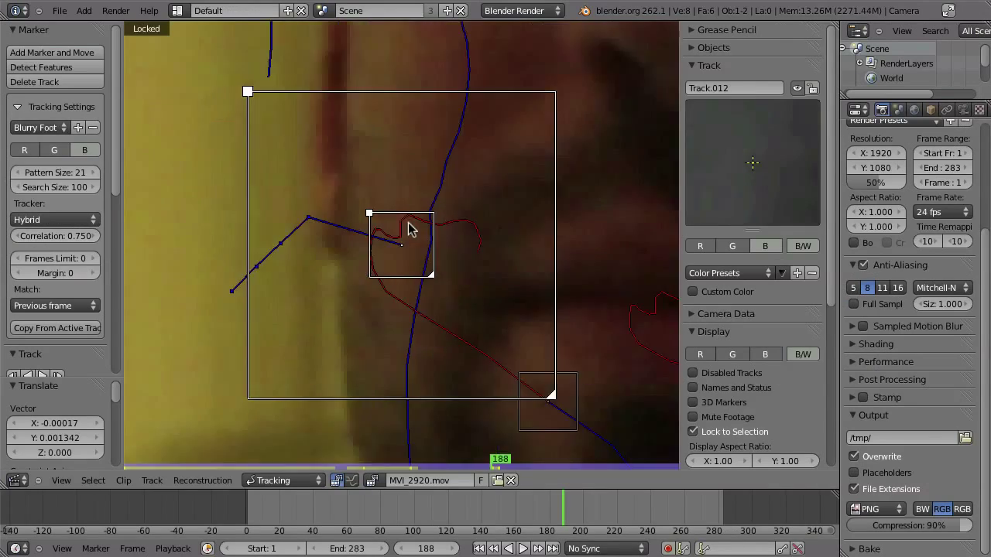
{"action": "key", "text": "ctrl+z"}
{"action": "key", "text": "ctrl+z"}
{"action": "key", "text": "ctrl+z"}
{"action": "key", "text": "Left"}
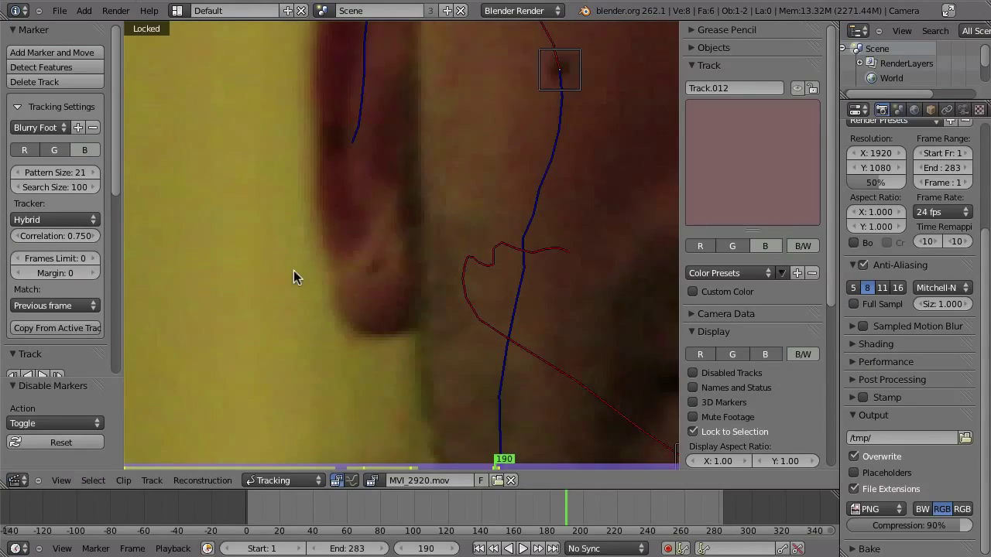
Place the earlobe marker back on the lobe around frame 190, refine it at nearby frames including 196, and track it forward
{"action": "key", "text": "g"}
{"action": "left_click", "coordinate": [411, 327]}
{"action": "key", "text": "Left"}
{"action": "key", "text": "Left"}
{"action": "key", "text": "Left"}
{"action": "key", "text": "Left"}
{"action": "key", "text": "Left"}
{"action": "key", "text": "Left"}
{"action": "key", "text": "Left"}
{"action": "key", "text": "Left"}
{"action": "key", "text": "Left"}
{"action": "key", "text": "Left"}
{"action": "key", "text": "g"}
{"action": "left_click", "coordinate": [307, 292]}
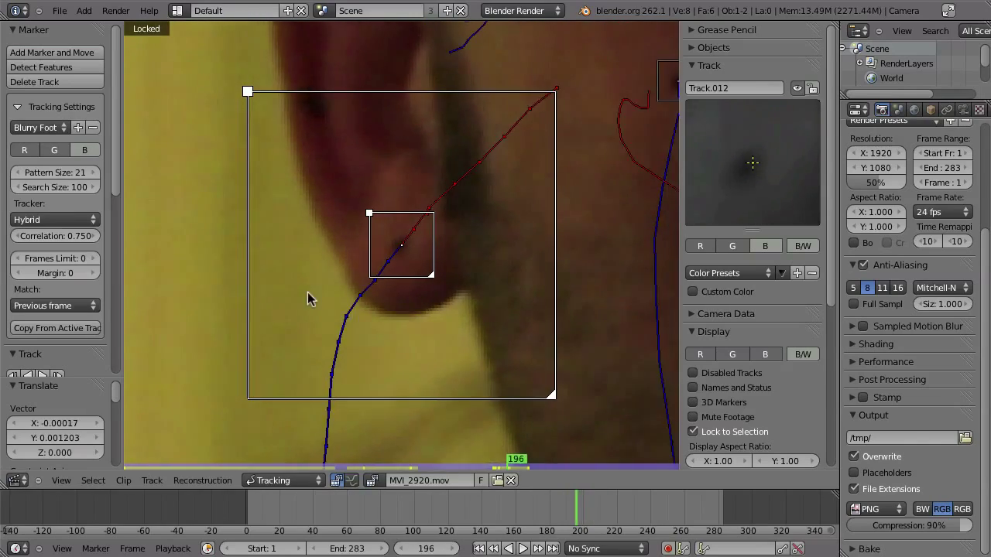
{"action": "key", "text": "ctrl+t"}
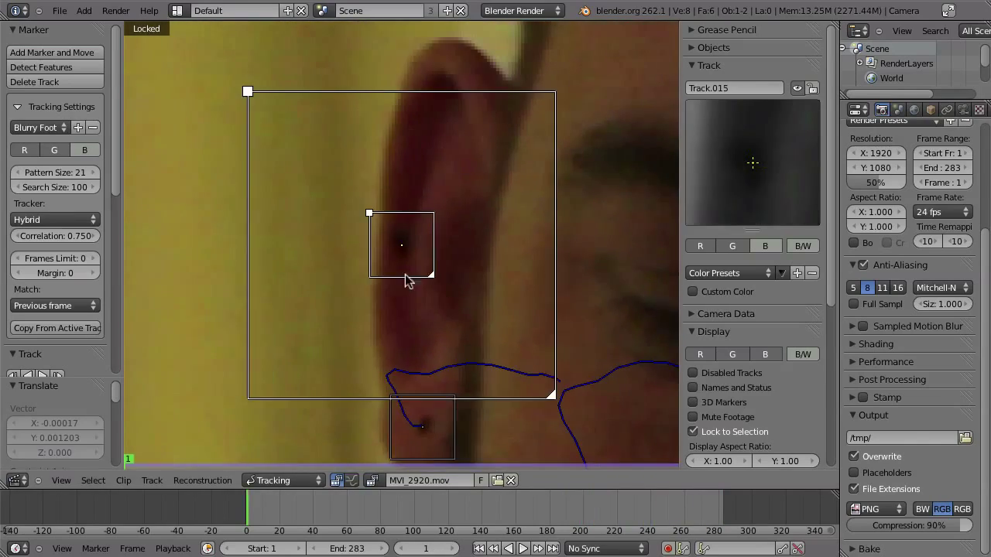
Track the Track.015 marker on the ear's outer edge from frame 1, correct its drift, and disable it at frame 153
{"action": "left_click", "coordinate": [420, 320]}
{"action": "key", "text": "ctrl+t"}
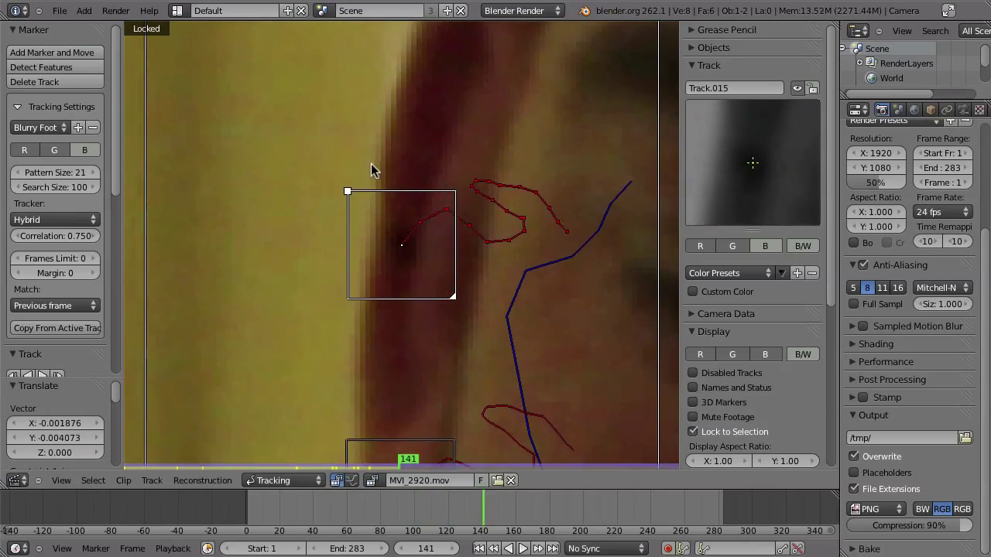
{"action": "key", "text": "shift+d"}
{"action": "key", "text": "g"}
{"action": "left_click", "coordinate": [235, 155]}
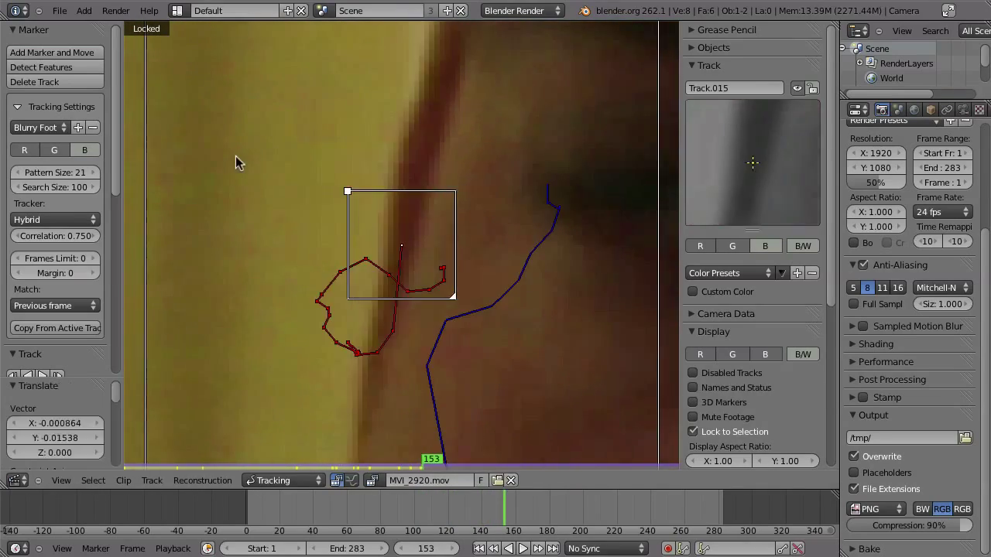
{"action": "key", "text": "shift+d"}
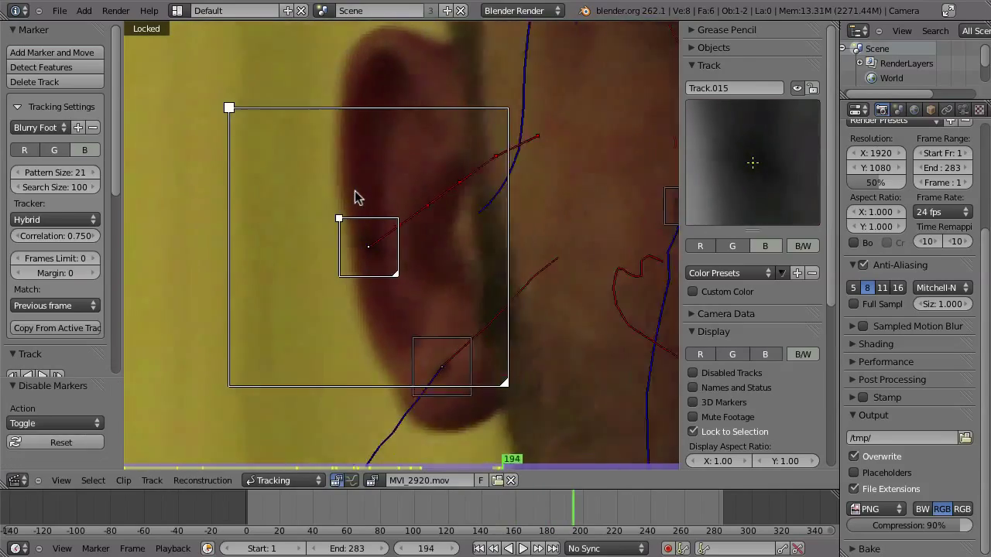
Reposition Track.015 on the ear's outer edge at frame 194 and track it backward and forward to the clip's end
{"action": "key", "text": "g"}
{"action": "left_click", "coordinate": [284, 271]}
{"action": "key", "text": "ctrl+shift+t"}
{"action": "key", "text": "ctrl+t"}
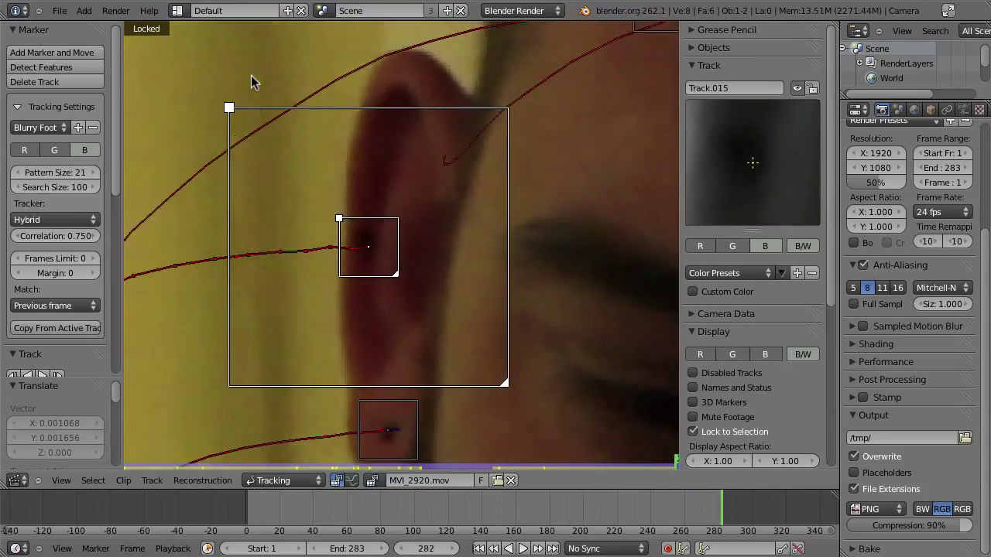
Play back all markers from frame 1 with the view unlocked and the footage muted to check their motion
{"action": "key", "text": "shift+Down"}
{"action": "scroll", "coordinate": [251, 81], "scroll_direction": "down", "scroll_amount": 6}
{"action": "key", "text": "l"}
{"action": "middle_click_drag", "start_coordinate": [361, 168], "coordinate": [431, 205]}
{"action": "key", "text": "a"}
{"action": "key", "text": "m"}
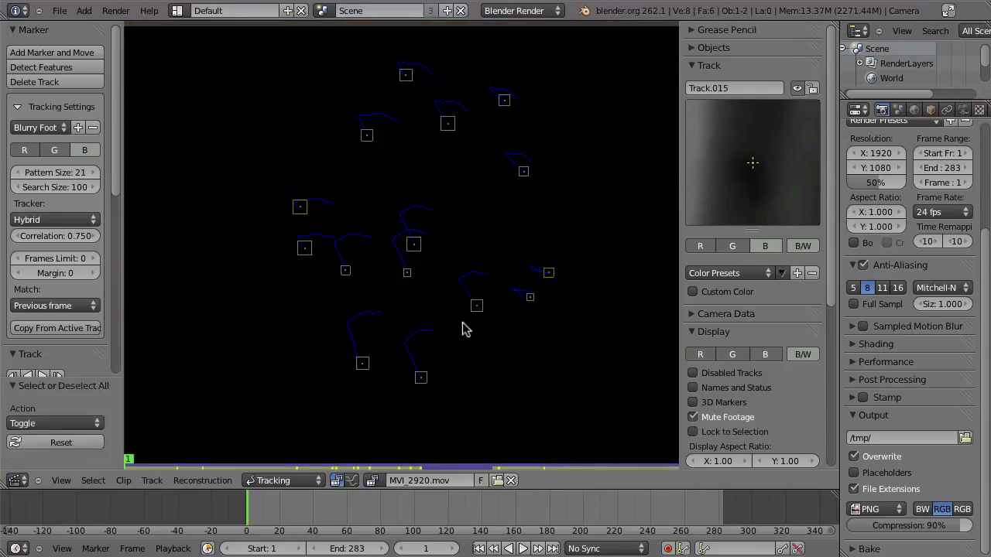
{"action": "key", "text": "Escape"}
{"action": "key", "text": "m"}
Correct the position of Track.009 at frame 64 and review all the markers over muted footage again
{"action": "scroll", "coordinate": [374, 244], "scroll_direction": "up", "scroll_amount": 5}
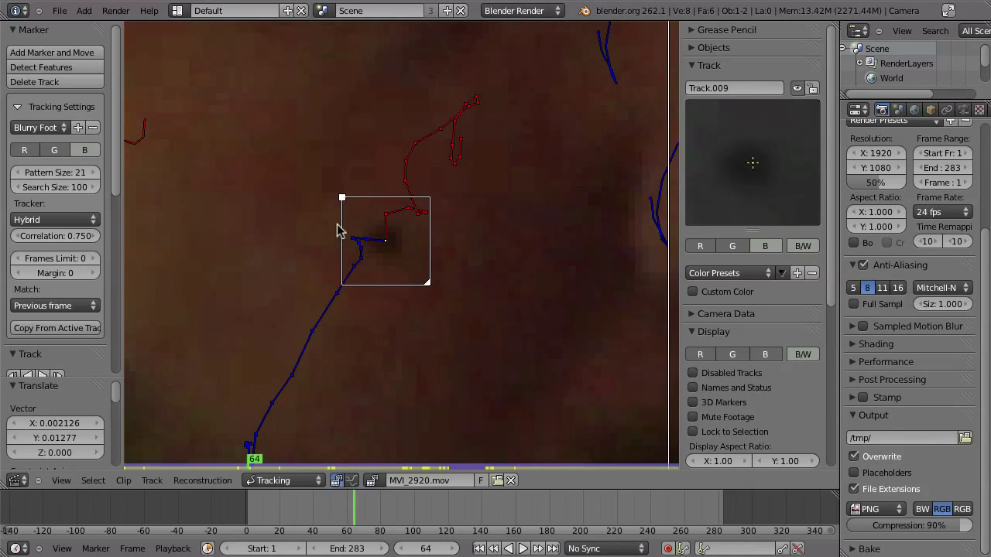
{"action": "key", "text": "a"}
{"action": "key", "text": "m"}
{"action": "scroll", "coordinate": [438, 276], "scroll_direction": "down", "scroll_amount": 5}
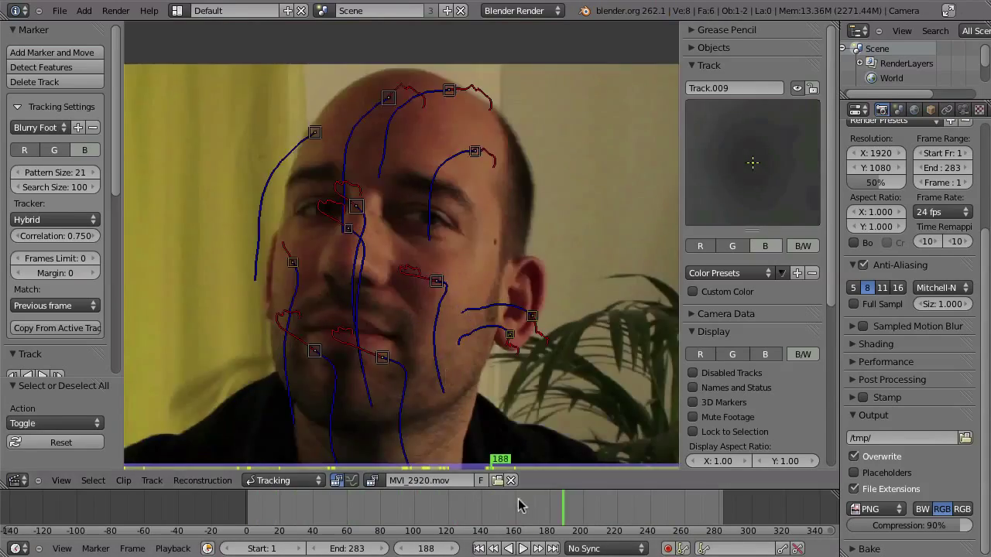
Add a marker on the mole in front of the ear at frame 188 and lock the view to it
{"action": "left_click", "coordinate": [442, 222], "text": "ctrl"}
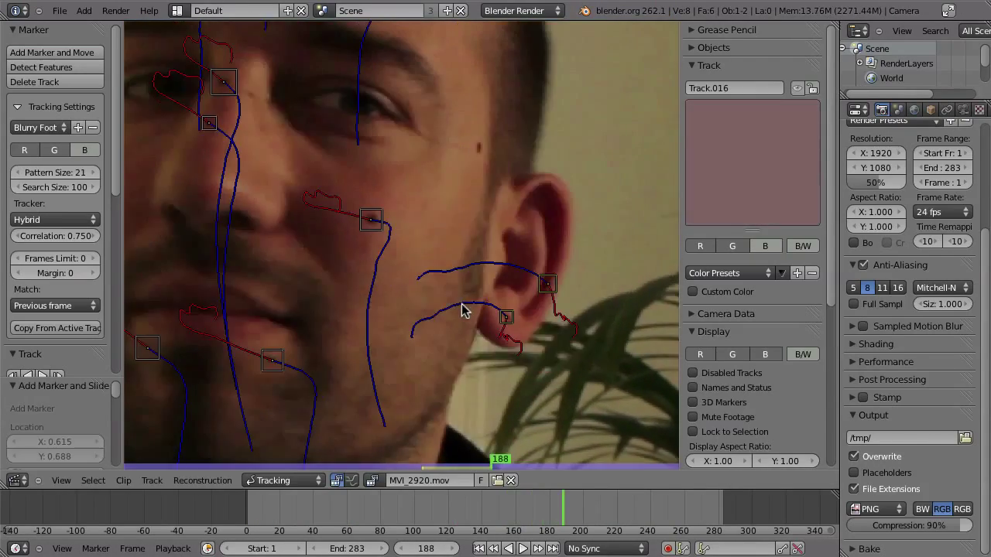
{"action": "key", "text": "l"}
{"action": "key", "text": "g"}
{"action": "left_click", "coordinate": [290, 328]}
{"action": "scroll", "coordinate": [417, 279], "scroll_direction": "up", "scroll_amount": 5}
Recentre the mole marker at frame 189, track it forward and backward, and jump to its path start at frame 150
{"action": "key", "text": "g"}
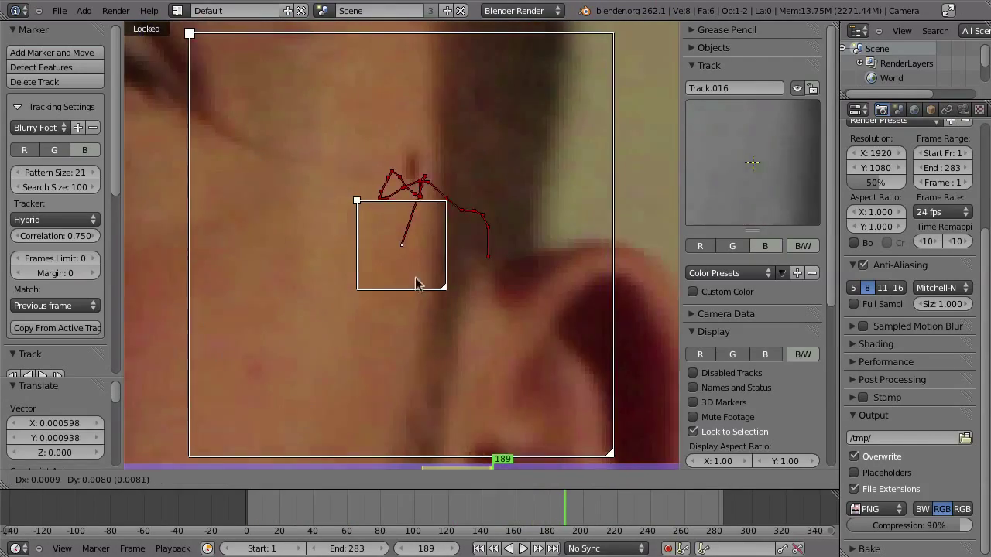
{"action": "left_click", "coordinate": [349, 110]}
{"action": "key", "text": "alt+t"}
{"action": "key", "text": "ctrl+t"}
{"action": "key", "text": "ctrl+shift+t"}
{"action": "key", "text": "ctrl+shift+Left"}
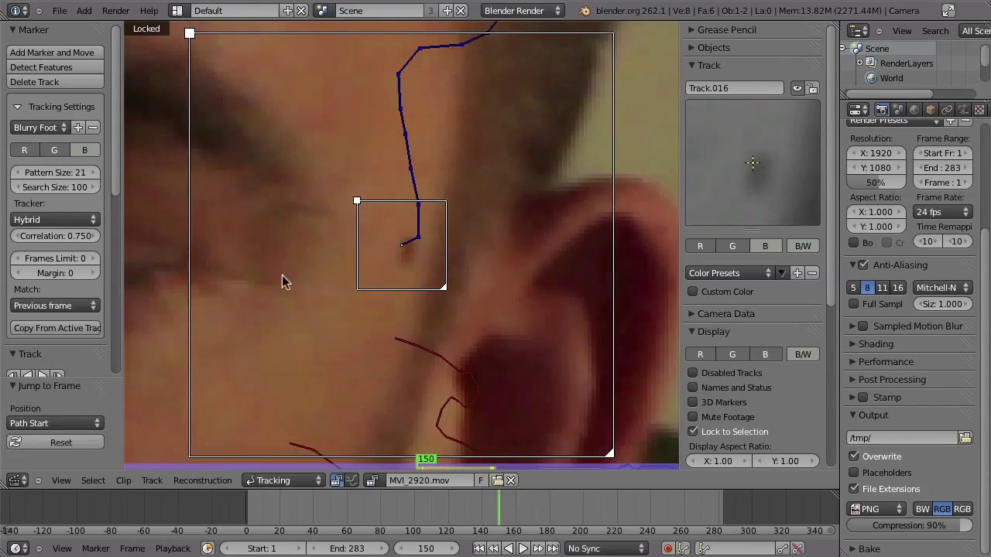
Repeatedly recentre the mole marker from frame 150 while tracking it backward to frame 111
{"action": "key", "text": "g"}
{"action": "left_click", "coordinate": [398, 181]}
{"action": "key", "text": "ctrl+shift+t"}
{"action": "key", "text": "g"}
{"action": "left_click", "coordinate": [419, 176]}
{"action": "key", "text": "ctrl+shift+t"}
{"action": "key", "text": "g"}
{"action": "left_click", "coordinate": [350, 272]}
{"action": "key", "text": "ctrl+shift+t"}
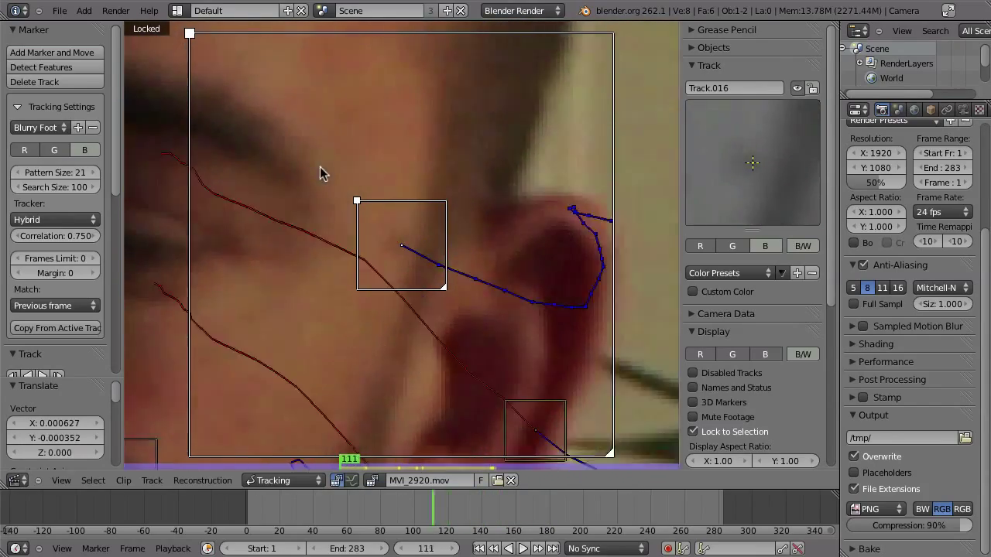
Recentre the mole marker in front of the ear at frame 111, track it backward and recentre it again
{"action": "key", "text": "g"}
{"action": "left_click", "coordinate": [349, 299]}
{"action": "key", "text": "ctrl+shift+t"}
{"action": "key", "text": "g"}
{"action": "left_click", "coordinate": [474, 327]}
{"action": "scroll", "coordinate": [474, 326], "scroll_direction": "down", "scroll_amount": 5}
Add a marker on the small mole on the nose bridge, recentre it at frame 133, shrink it and track it backward
{"action": "left_click", "coordinate": [403, 245], "text": "ctrl"}
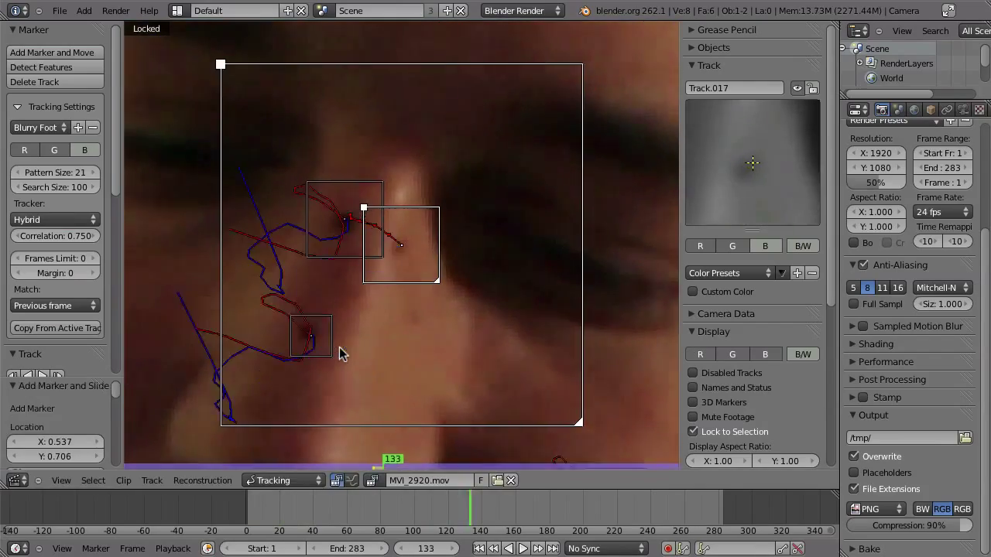
{"action": "key", "text": "g"}
{"action": "left_click", "coordinate": [453, 286]}
{"action": "scroll", "coordinate": [452, 286], "scroll_direction": "up", "scroll_amount": 2}
{"action": "key", "text": "s"}
{"action": "left_click", "coordinate": [304, 269]}
{"action": "key", "text": "ctrl+shift+t"}
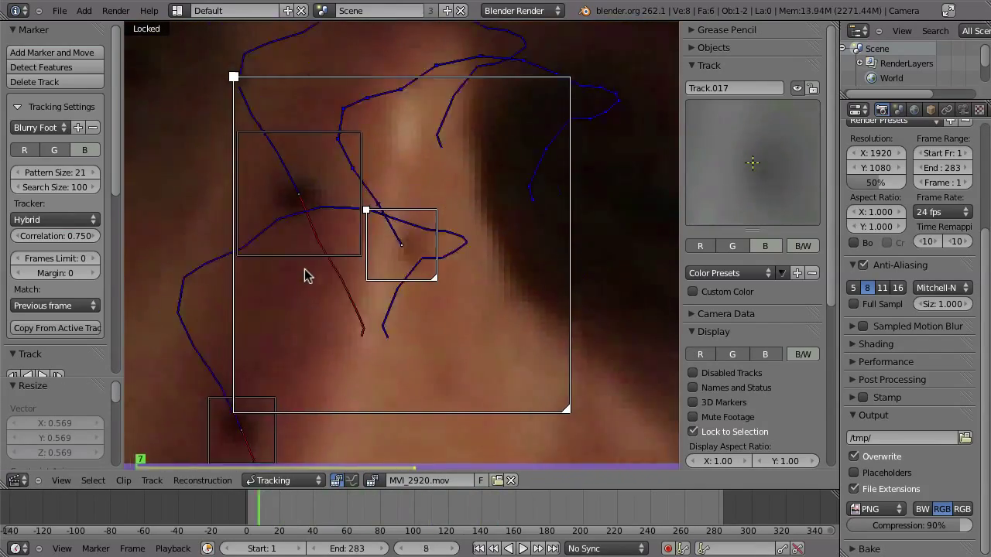
Step through the nose-bridge marker's track beyond frame 140 and reposition the marker near frame 156
{"action": "left_click", "coordinate": [484, 497]}
{"action": "key", "text": "Right"}
{"action": "key", "text": "Right"}
{"action": "key", "text": "Right"}
{"action": "key", "text": "Right"}
{"action": "key", "text": "Right"}
{"action": "key", "text": "Right"}
{"action": "key", "text": "Right"}
{"action": "key", "text": "Right"}
{"action": "key", "text": "Right"}
{"action": "key", "text": "Right"}
{"action": "key", "text": "Right"}
{"action": "key", "text": "Right"}
{"action": "key", "text": "Right"}
{"action": "key", "text": "Right"}
{"action": "key", "text": "Right"}
{"action": "key", "text": "Right"}
{"action": "key", "text": "Right"}
{"action": "scroll", "coordinate": [400, 305], "scroll_direction": "down", "scroll_amount": 2}
{"action": "key", "text": "g"}
{"action": "left_click", "coordinate": [441, 290]}
{"action": "key", "text": "Left"}
{"action": "key", "text": "Left"}
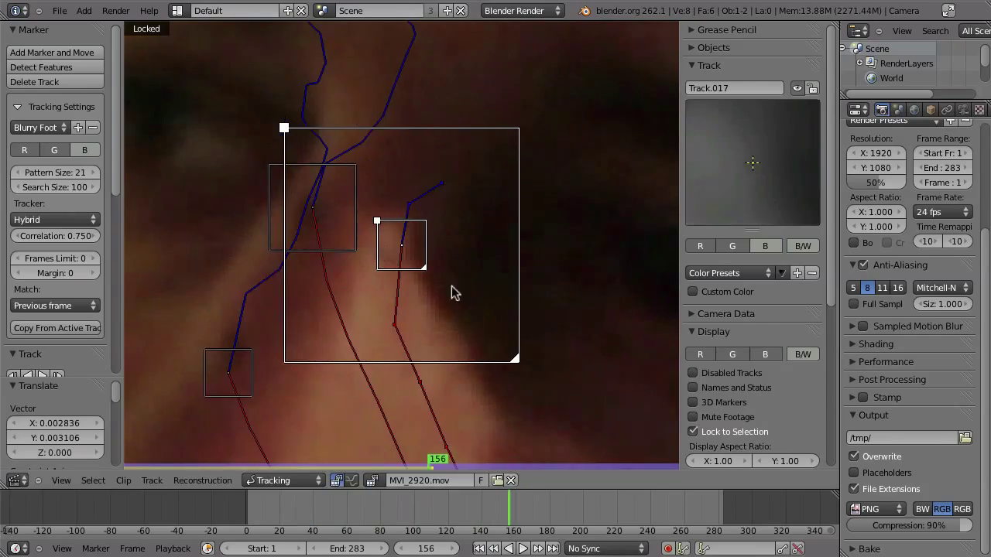
Recentre the nose-bridge marker at frame 156, go back a few frames and track it forward
{"action": "key", "text": "g"}
{"action": "left_click", "coordinate": [407, 174]}
{"action": "key", "text": "Left"}
{"action": "key", "text": "Left"}
{"action": "key", "text": "Left"}
{"action": "key", "text": "Left"}
{"action": "key", "text": "Left"}
{"action": "key", "text": "ctrl+t"}
Go to the frames around 185 and reposition the nose-bridge marker there, including at frame 184
{"action": "scroll", "coordinate": [314, 233], "scroll_direction": "down", "scroll_amount": 6}
{"action": "left_click", "coordinate": [751, 497]}
{"action": "left_click", "coordinate": [557, 497]}
{"action": "middle_click_drag", "start_coordinate": [372, 395], "coordinate": [401, 256], "text": "ctrl"}
{"action": "key", "text": "g"}
{"action": "left_click", "coordinate": [400, 122]}
{"action": "key", "text": "Left"}
{"action": "key", "text": "g"}
{"action": "left_click", "coordinate": [341, 160]}
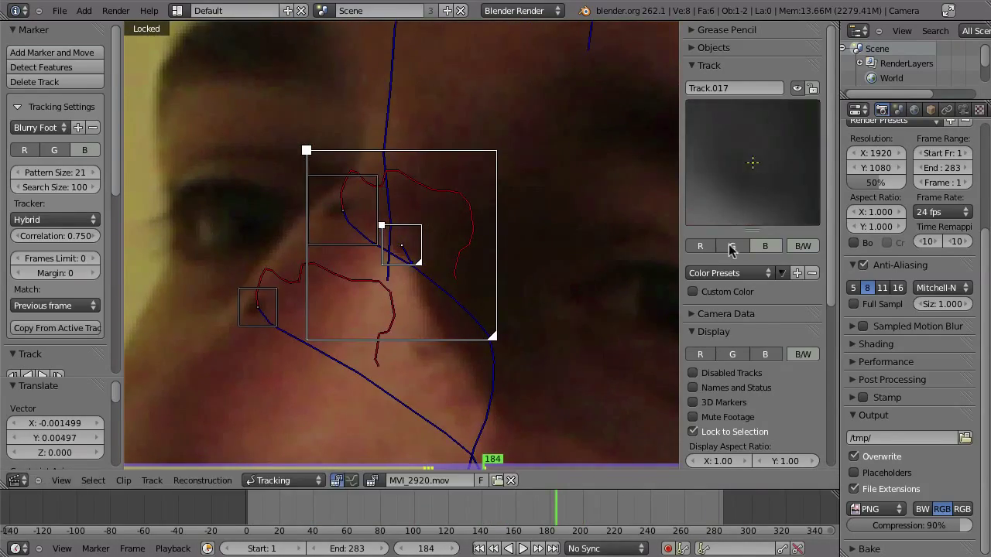
Toggle the green channel for the nose-bridge marker and correct its position on the frames around 184
{"action": "left_click", "coordinate": [731, 246]}
{"action": "key", "text": "Left"}
{"action": "key", "text": "g"}
{"action": "left_click", "coordinate": [427, 326]}
{"action": "key", "text": "Left"}
{"action": "key", "text": "Left"}
{"action": "key", "text": "Right"}
{"action": "key", "text": "Right"}
{"action": "key", "text": "Right"}
{"action": "key", "text": "Right"}
{"action": "key", "text": "g"}
{"action": "left_click", "coordinate": [429, 370]}
{"action": "key", "text": "Right"}
{"action": "key", "text": "Right"}
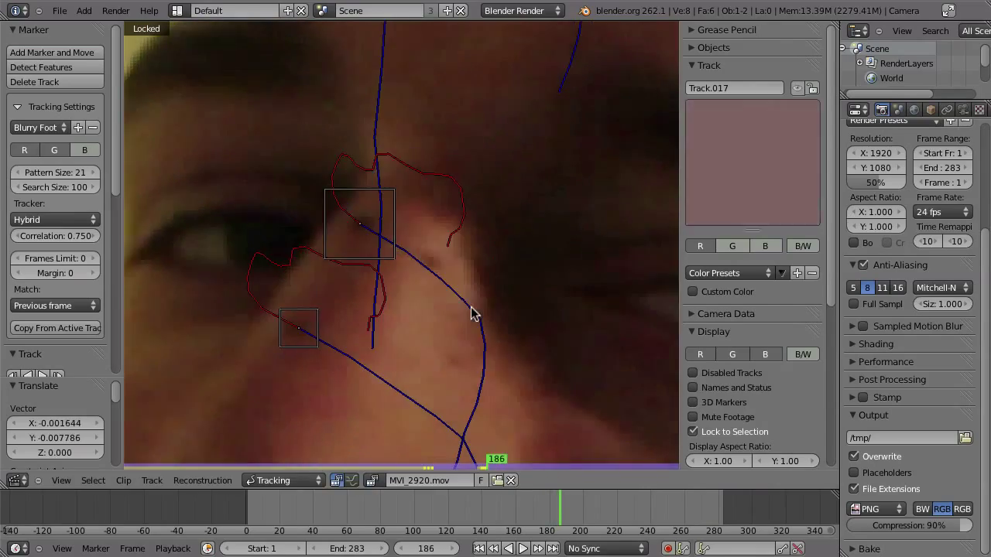
Recentre the nose-bridge marker at frame 186 and track it forward through the footage
{"action": "key", "text": "g"}
{"action": "left_click", "coordinate": [413, 325]}
{"action": "left_click", "coordinate": [731, 246]}
{"action": "key", "text": "ctrl+t"}
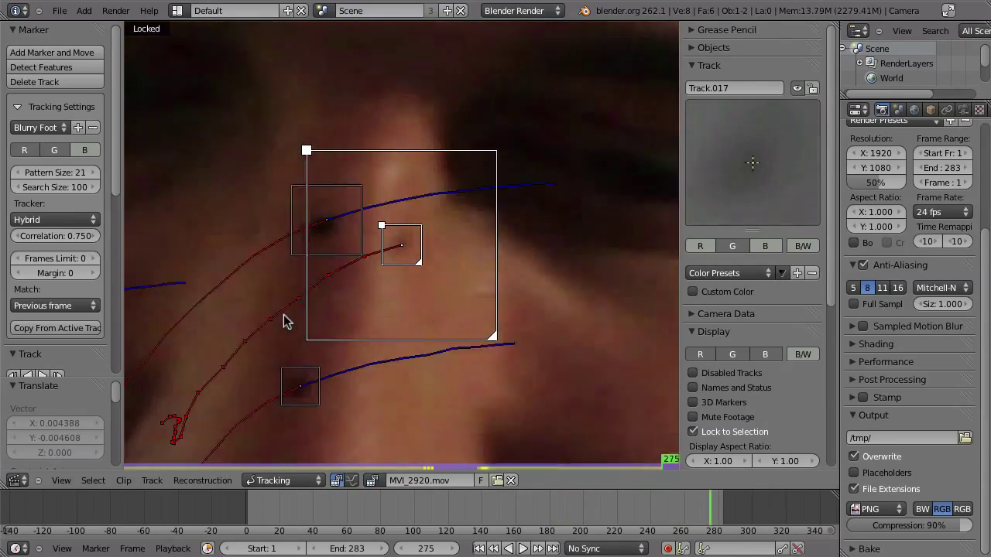
Add a marker on the mole on the side of the nose and follow it frame by frame back to frame 269
{"action": "scroll", "coordinate": [434, 357], "scroll_direction": "down", "scroll_amount": 5}
{"action": "left_click", "coordinate": [411, 344], "text": "ctrl"}
{"action": "key", "text": "Left"}
{"action": "key", "text": "Left"}
{"action": "key", "text": "Left"}
{"action": "key", "text": "Left"}
{"action": "key", "text": "Left"}
{"action": "key", "text": "Left"}
{"action": "key", "text": "Left"}
{"action": "key", "text": "Left"}
{"action": "key", "text": "Left"}
{"action": "key", "text": "Left"}
{"action": "key", "text": "Left"}
{"action": "key", "text": "Left"}
{"action": "key", "text": "Left"}
{"action": "key", "text": "Left"}
{"action": "key", "text": "Left"}
{"action": "middle_click_drag", "start_coordinate": [433, 263], "coordinate": [569, 124], "text": "ctrl"}
Shrink the new marker on the side of the nose, toggle its green channel and track it backward
{"action": "key", "text": "s"}
{"action": "left_click", "coordinate": [515, 166]}
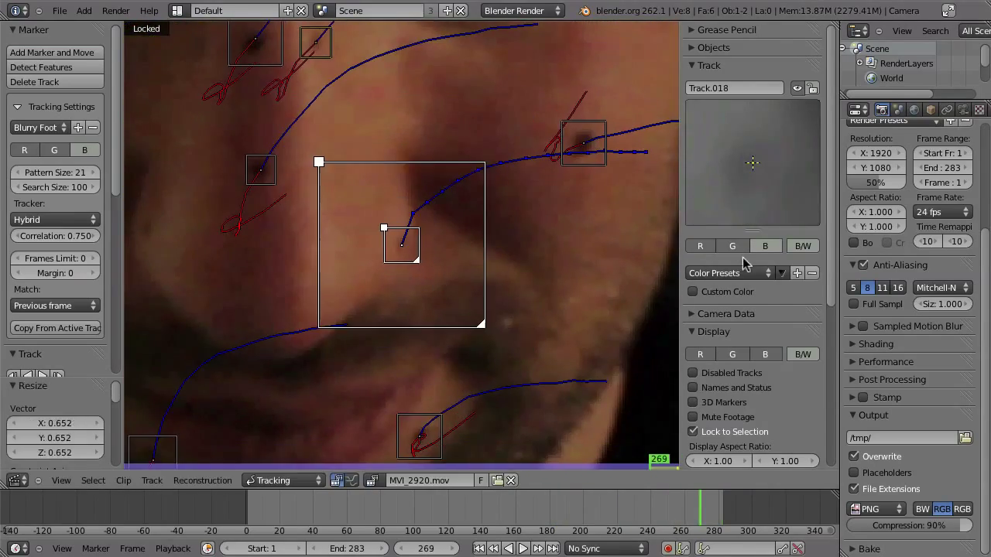
{"action": "left_click", "coordinate": [734, 248]}
{"action": "key", "text": "ctrl+t"}
{"action": "key", "text": "shift+ctrl+t"}
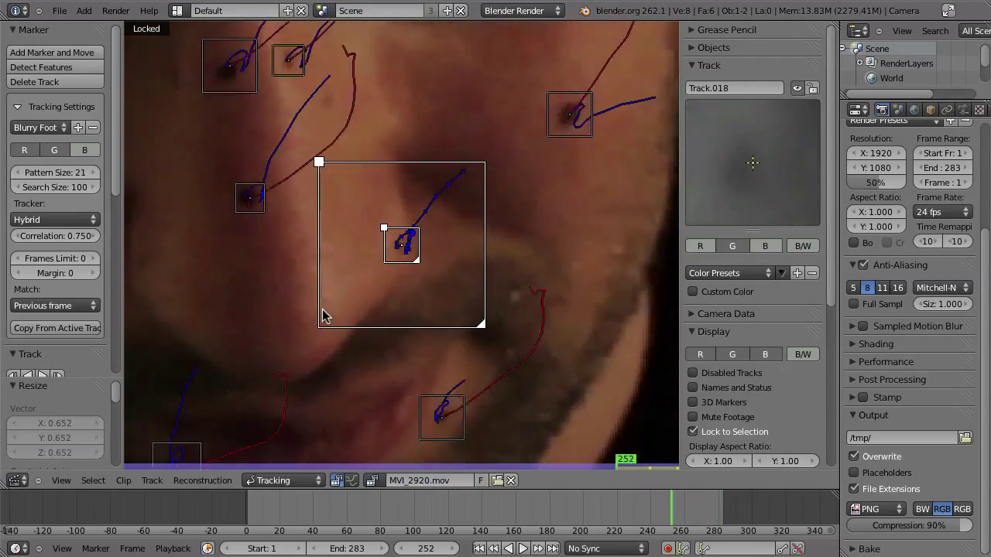
Review the nose-side marker's track frame by frame and in playback, and jump to its path start
{"action": "key", "text": "Right"}
{"action": "key", "text": "Right"}
{"action": "key", "text": "Right"}
{"action": "key", "text": "Right"}
{"action": "key", "text": "Right"}
{"action": "key", "text": "Right"}
{"action": "key", "text": "Right"}
{"action": "key", "text": "Right"}
{"action": "key", "text": "Right"}
{"action": "key", "text": "Right"}
{"action": "key", "text": "Right"}
{"action": "key", "text": "Right"}
{"action": "key", "text": "Right"}
{"action": "key", "text": "Right"}
{"action": "key", "text": "Right"}
{"action": "key", "text": "Right"}
{"action": "key", "text": "Right"}
{"action": "key", "text": "Right"}
{"action": "key", "text": "Right"}
{"action": "key", "text": "Right"}
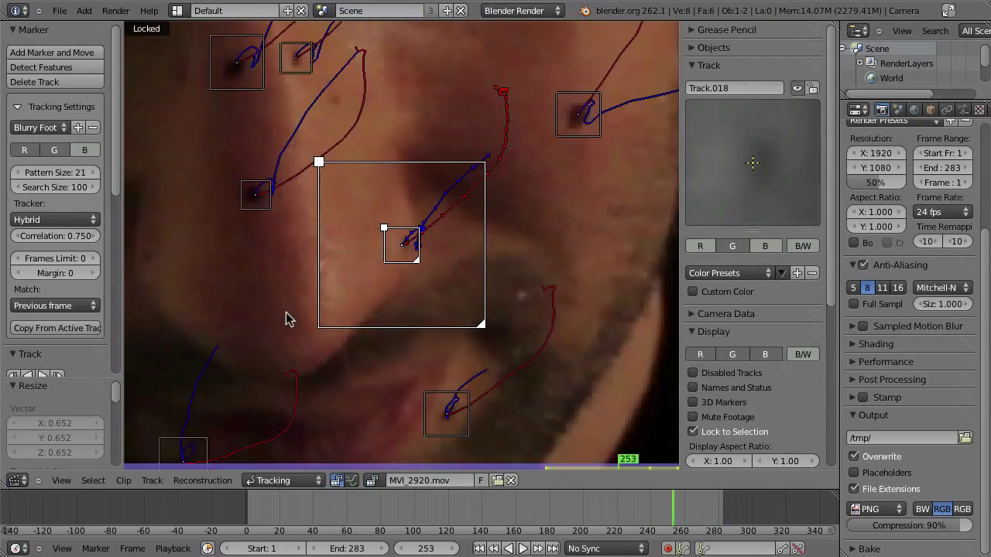
{"action": "key", "text": "alt+a"}
{"action": "key", "text": "ctrl+shift+Left"}
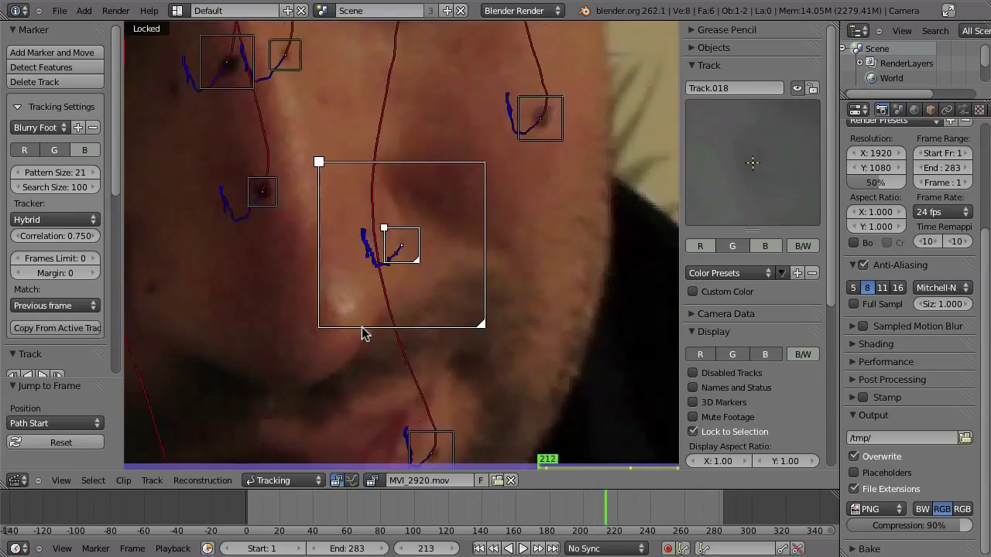
Check the nose-side marker's path and reposition the marker over its mole at frame 150
{"action": "key", "text": "Right"}
{"action": "key", "text": "Right"}
{"action": "key", "text": "Right"}
{"action": "key", "text": "Right"}
{"action": "key", "text": "Right"}
{"action": "key", "text": "Right"}
{"action": "key", "text": "Right"}
{"action": "key", "text": "Right"}
{"action": "key", "text": "Right"}
{"action": "key", "text": "shift+t"}
{"action": "left_click_drag", "start_coordinate": [364, 332], "coordinate": [415, 288]}
{"action": "scroll", "coordinate": [416, 288], "scroll_direction": "down", "scroll_amount": 2}
{"action": "key", "text": "g"}
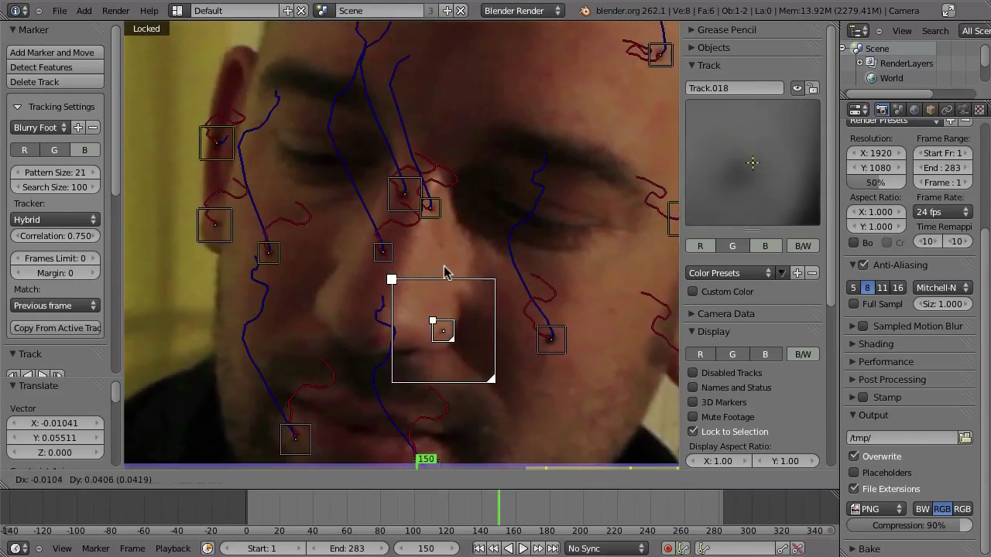
{"action": "left_click", "coordinate": [444, 267]}
Fine-tune the nose-side marker's position and check the neighbouring frames around 146
{"action": "scroll", "coordinate": [434, 341], "scroll_direction": "up", "scroll_amount": 4}
{"action": "left_click_drag", "start_coordinate": [418, 379], "coordinate": [433, 382]}
{"action": "key", "text": "Right"}
{"action": "key", "text": "Right"}
{"action": "key", "text": "Right"}
{"action": "key", "text": "Right"}
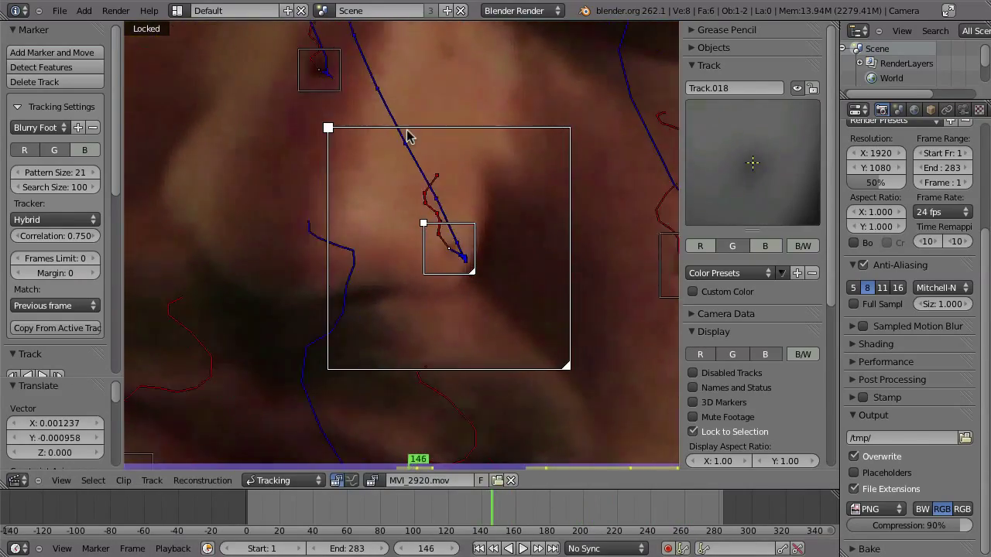
Track the nose-side marker forward from frame 146, recentring it at each stop up to frame 191
{"action": "key", "text": "ctrl+t"}
{"action": "key", "text": "g"}
{"action": "left_click", "coordinate": [369, 322]}
{"action": "key", "text": "ctrl+t"}
{"action": "key", "text": "g"}
{"action": "left_click", "coordinate": [419, 213]}
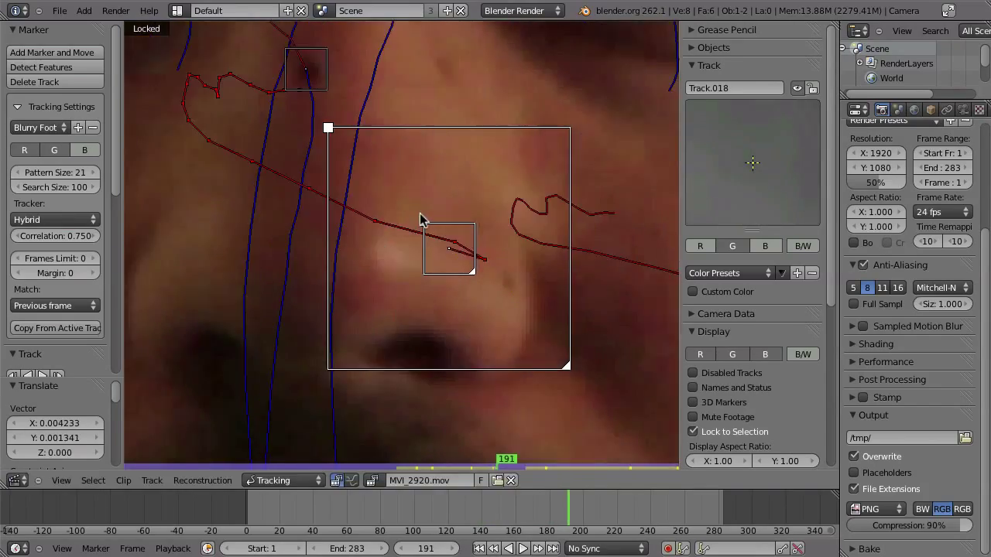
Recentre the nose-side marker at frame 191 and step back along its track to frame 134
{"action": "key", "text": "g"}
{"action": "left_click", "coordinate": [244, 167]}
{"action": "key", "text": "Left"}
{"action": "key", "text": "Left"}
{"action": "key", "text": "Left"}
{"action": "key", "text": "Left"}
{"action": "key", "text": "Left"}
{"action": "key", "text": "Left"}
{"action": "key", "text": "Left"}
{"action": "key", "text": "Left"}
{"action": "key", "text": "Left"}
{"action": "key", "text": "Left"}
{"action": "key", "text": "Left"}
{"action": "key", "text": "Left"}
{"action": "key", "text": "Left"}
{"action": "key", "text": "Left"}
{"action": "key", "text": "Left"}
{"action": "key", "text": "Left"}
{"action": "key", "text": "Left"}
{"action": "key", "text": "Left"}
{"action": "key", "text": "Left"}
{"action": "key", "text": "Left"}
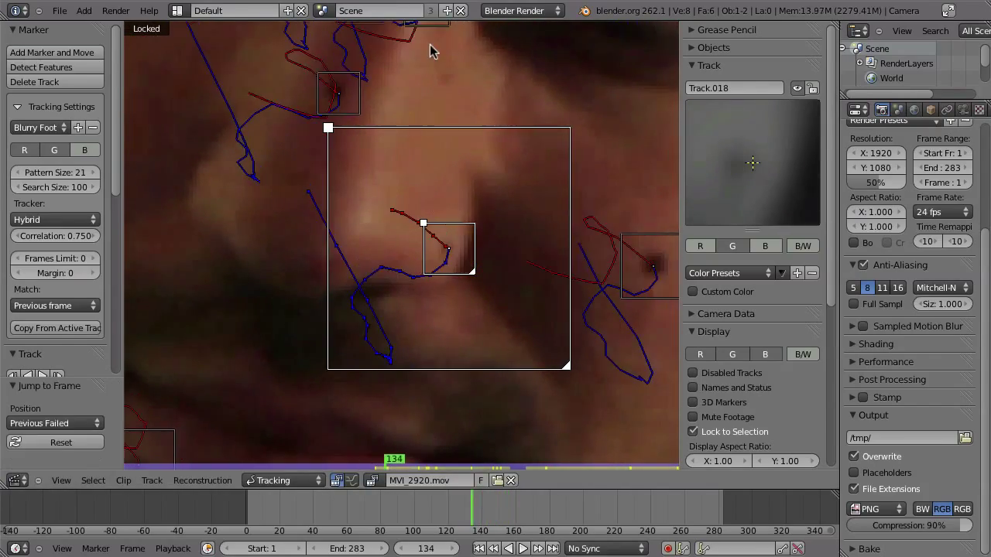
Reposition the nose-side marker over its mole at frame 110 and again a few frames further on
{"action": "middle_click_drag", "start_coordinate": [299, 160], "coordinate": [418, 96], "text": "ctrl"}
{"action": "key", "text": "g"}
{"action": "left_click", "coordinate": [451, 112]}
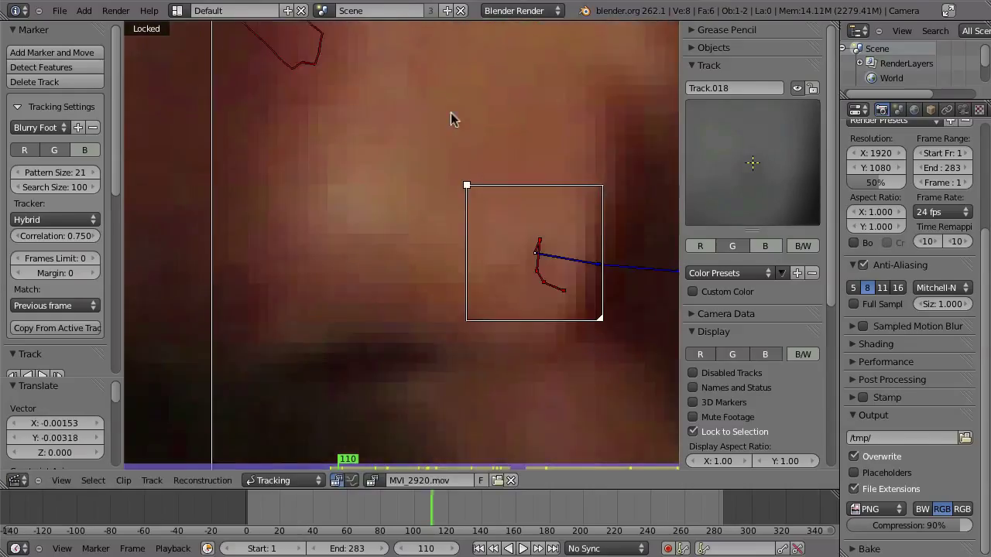
{"action": "key", "text": "Right"}
{"action": "key", "text": "Right"}
{"action": "key", "text": "Right"}
{"action": "key", "text": "Right"}
{"action": "key", "text": "Right"}
{"action": "key", "text": "Right"}
{"action": "key", "text": "g"}
{"action": "left_click", "coordinate": [428, 357]}
Recentre the nose-side marker at frame 109 and the frame before it, checking the preceding frames
{"action": "key", "text": "Left"}
{"action": "key", "text": "Left"}
{"action": "key", "text": "Left"}
{"action": "key", "text": "Left"}
{"action": "key", "text": "Left"}
{"action": "key", "text": "Left"}
{"action": "key", "text": "Left"}
{"action": "key", "text": "g"}
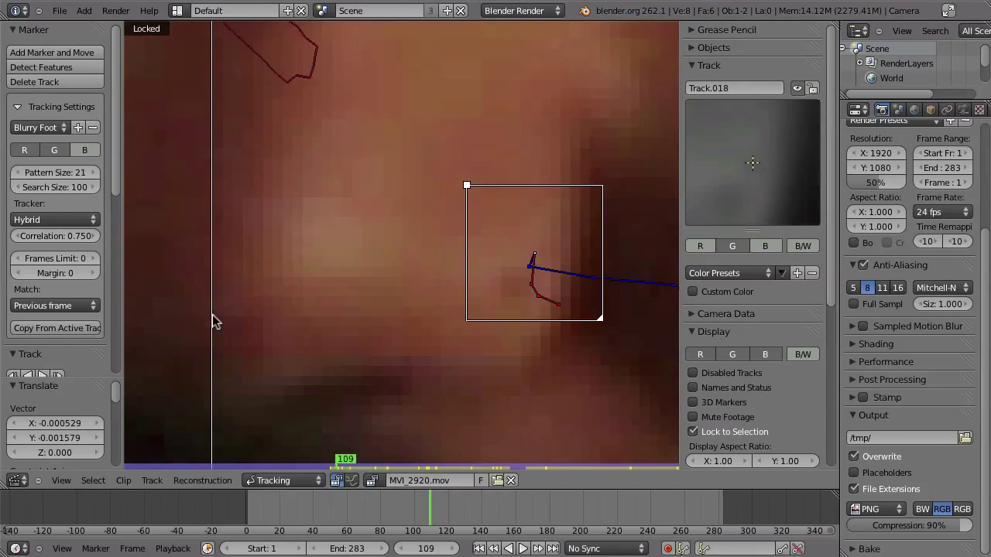
{"action": "left_click", "coordinate": [214, 321]}
{"action": "key", "text": "Left"}
{"action": "key", "text": "g"}
{"action": "left_click", "coordinate": [500, 316]}
{"action": "key", "text": "Left"}
{"action": "key", "text": "Left"}
{"action": "key", "text": "Left"}
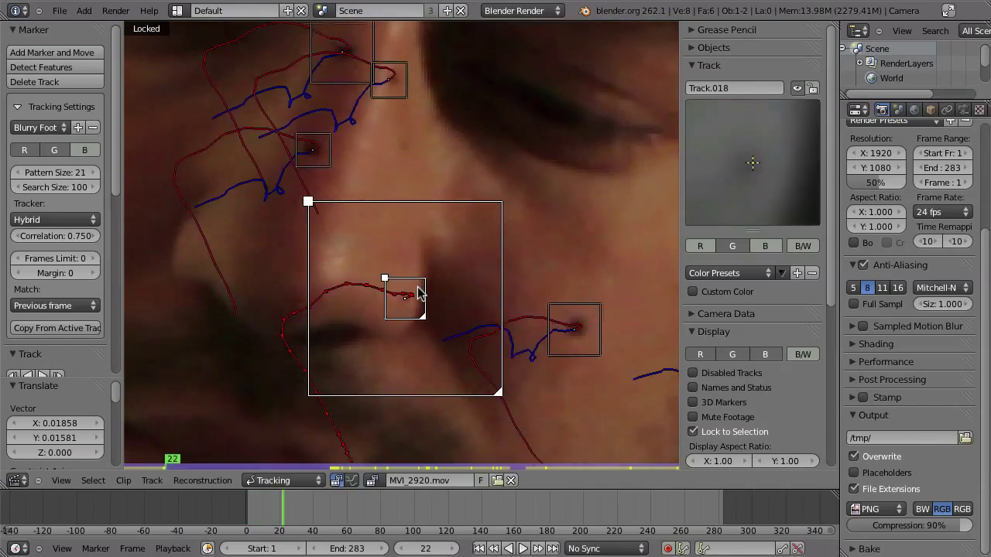
Unlock the view from the selection, deselect all tracks and scrub through the footage from frame 1 to review the markers
{"action": "scroll", "coordinate": [411, 270], "scroll_direction": "down", "scroll_amount": 5}
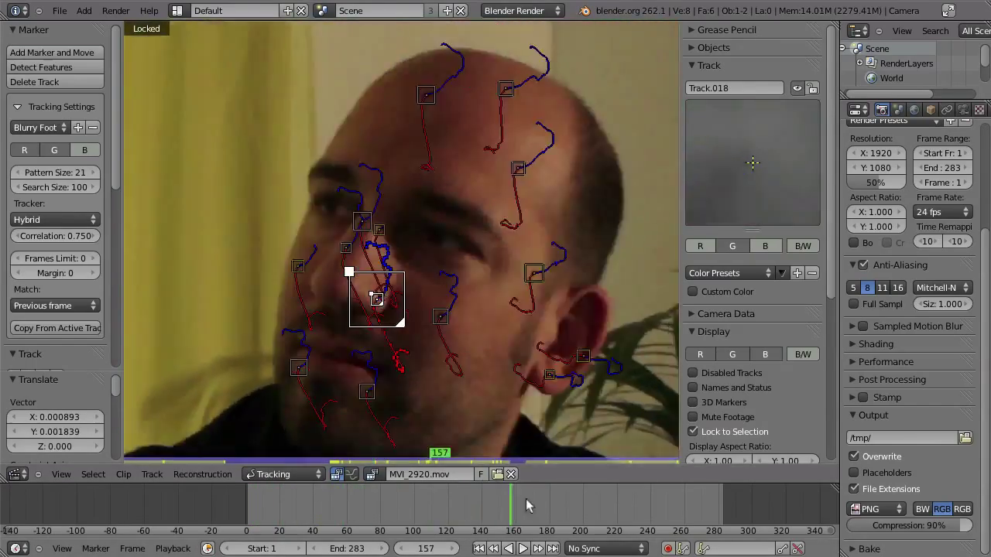
{"action": "mouse_move", "coordinate": [525, 505]}
{"action": "left_mouse_down"}
{"action": "mouse_move", "coordinate": [527, 496]}
{"action": "mouse_move", "coordinate": [364, 496]}
{"action": "mouse_move", "coordinate": [606, 492]}
{"action": "mouse_move", "coordinate": [491, 511]}
{"action": "mouse_move", "coordinate": [715, 477]}
{"action": "mouse_move", "coordinate": [527, 489]}
{"action": "left_mouse_up"}
{"action": "key", "text": "m"}
{"action": "key", "text": "l"}
{"action": "key", "text": "a"}
{"action": "key", "text": "m"}
{"action": "key", "text": "shift+Left"}
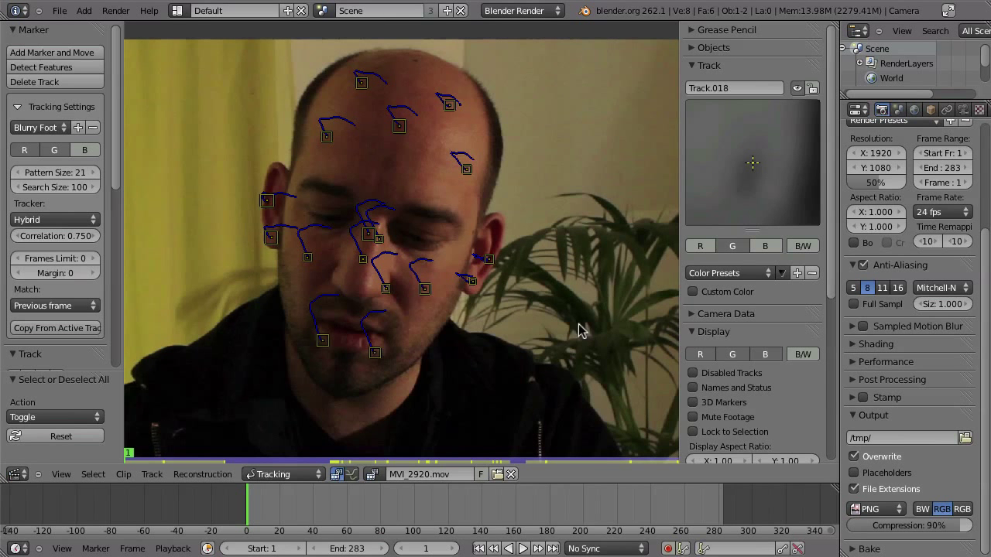
{"action": "mouse_move", "coordinate": [301, 509]}
{"action": "left_mouse_down"}
{"action": "mouse_move", "coordinate": [504, 476]}
{"action": "mouse_move", "coordinate": [483, 495]}
{"action": "left_mouse_up"}
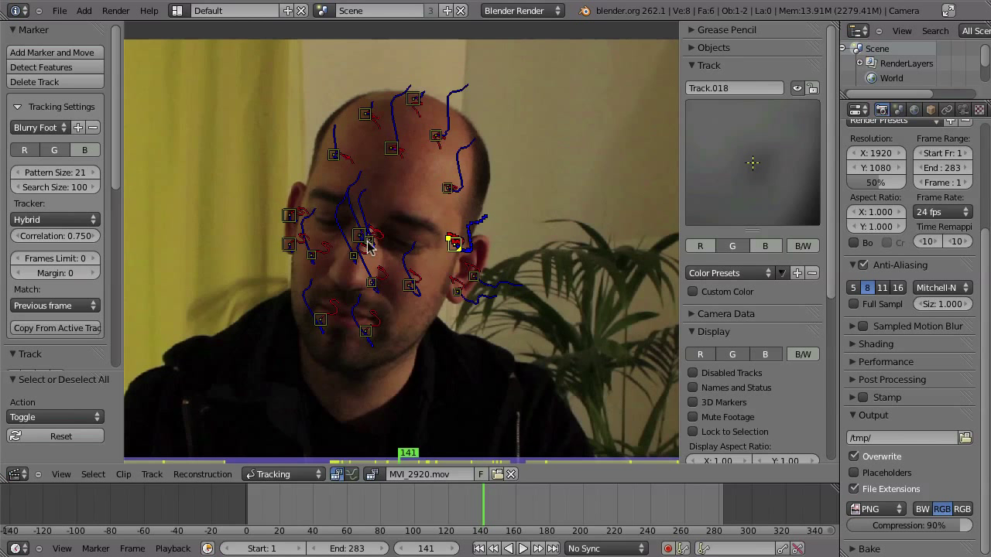
Select all tracks and examine their motion curves in the graph for outliers, checking the footage around the spikes
{"action": "key", "text": "Tab"}
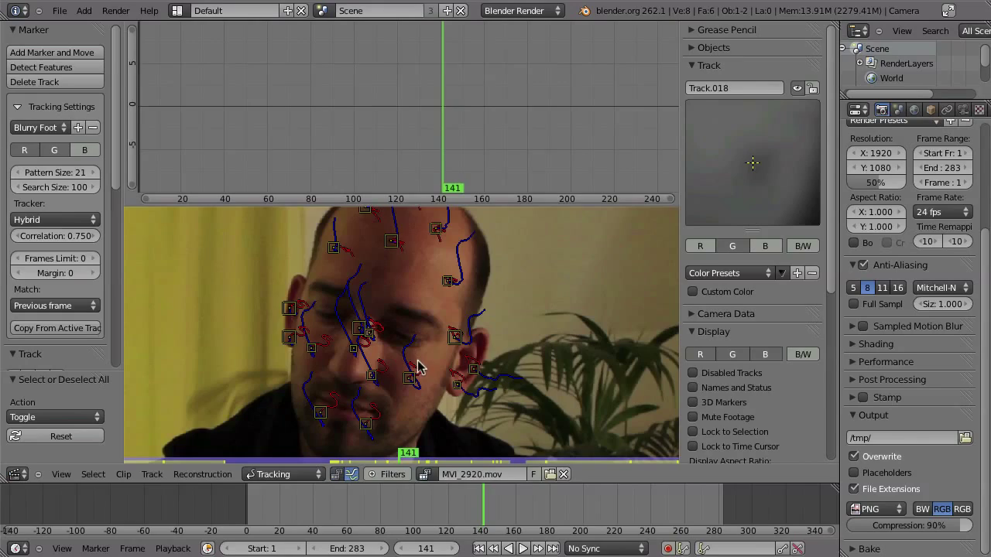
{"action": "key", "text": "a"}
{"action": "middle_click_drag", "start_coordinate": [428, 139], "coordinate": [434, 184], "text": "ctrl"}
{"action": "middle_click_drag", "start_coordinate": [570, 138], "coordinate": [431, 91]}
{"action": "right_click", "coordinate": [411, 90]}
{"action": "left_click_drag", "start_coordinate": [460, 85], "coordinate": [379, 101]}
{"action": "mouse_move", "coordinate": [441, 128]}
{"action": "middle_mouse_down"}
{"action": "mouse_move", "coordinate": [429, 147]}
{"action": "mouse_move", "coordinate": [469, 106]}
{"action": "mouse_move", "coordinate": [471, 173]}
{"action": "mouse_move", "coordinate": [526, 128]}
{"action": "mouse_move", "coordinate": [480, 107]}
{"action": "mouse_move", "coordinate": [446, 112]}
{"action": "middle_mouse_up"}
{"action": "middle_click_drag", "start_coordinate": [446, 112], "coordinate": [689, 97]}
{"action": "middle_click_drag", "start_coordinate": [404, 135], "coordinate": [544, 144]}
{"action": "middle_click_drag", "start_coordinate": [615, 149], "coordinate": [434, 140]}
{"action": "middle_click_drag", "start_coordinate": [512, 130], "coordinate": [576, 124], "text": "ctrl"}
{"action": "middle_click_drag", "start_coordinate": [514, 130], "coordinate": [460, 126]}
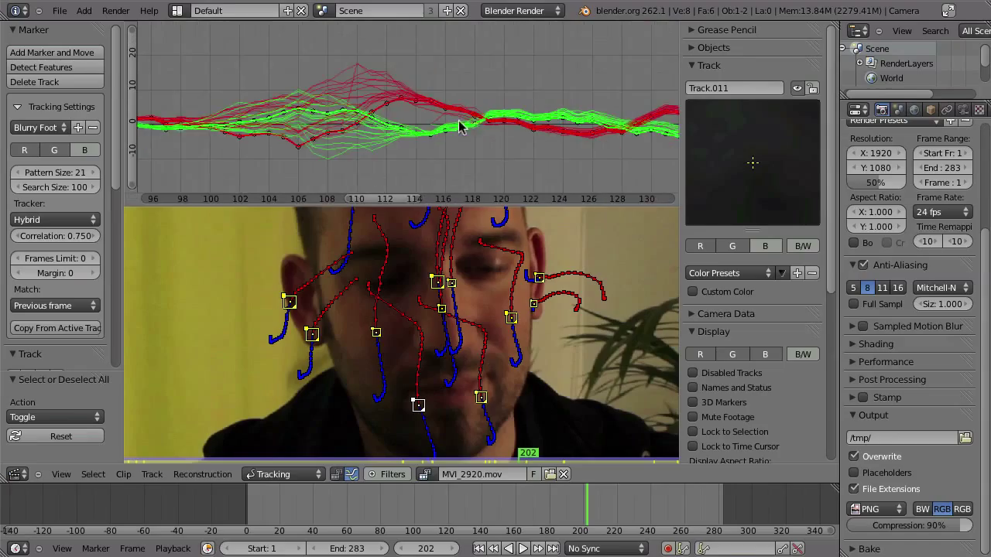
{"action": "middle_click_drag", "start_coordinate": [404, 151], "coordinate": [363, 97], "text": "ctrl"}
{"action": "right_click", "coordinate": [379, 92]}
{"action": "mouse_move", "coordinate": [380, 117]}
{"action": "left_mouse_down"}
{"action": "mouse_move", "coordinate": [362, 118]}
{"action": "mouse_move", "coordinate": [379, 116]}
{"action": "left_mouse_up"}
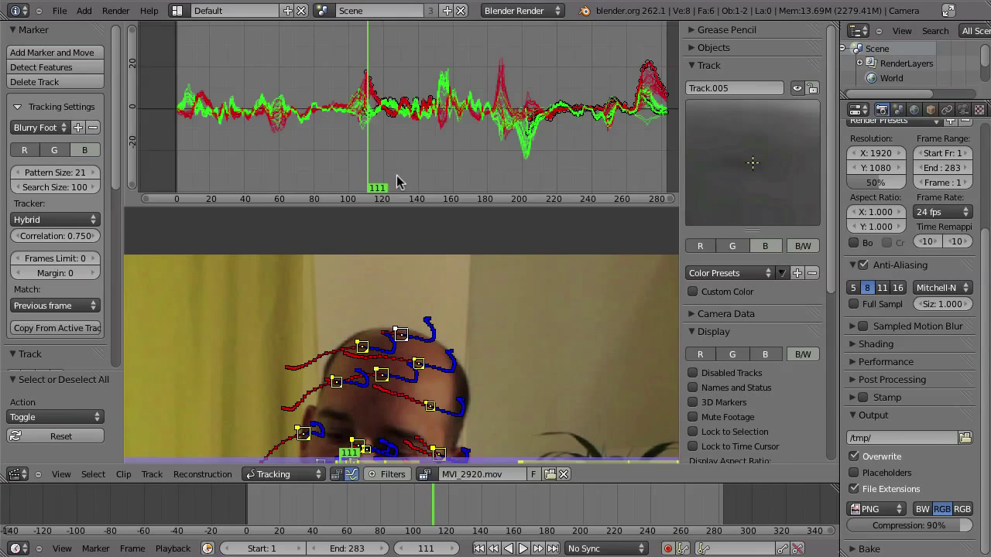
Return to the clip view, collapse the marker and track settings and expand the camera data
{"action": "left_click", "coordinate": [337, 474]}
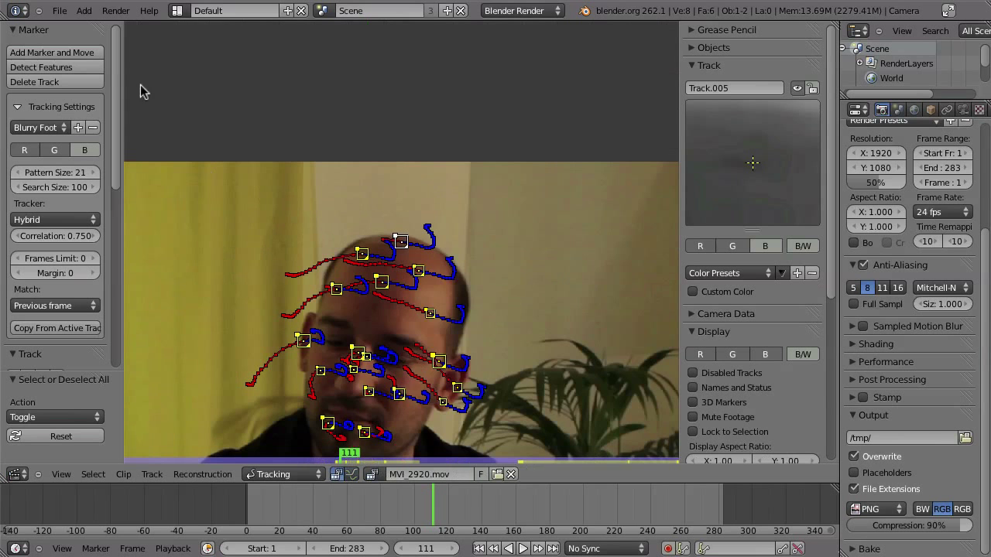
{"action": "left_click", "coordinate": [22, 32]}
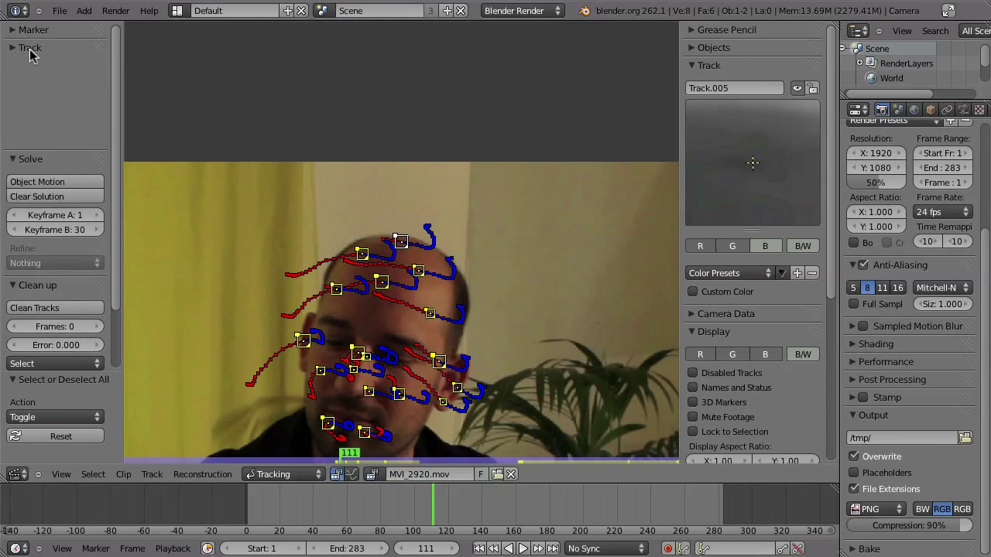
{"action": "left_click", "coordinate": [713, 68]}
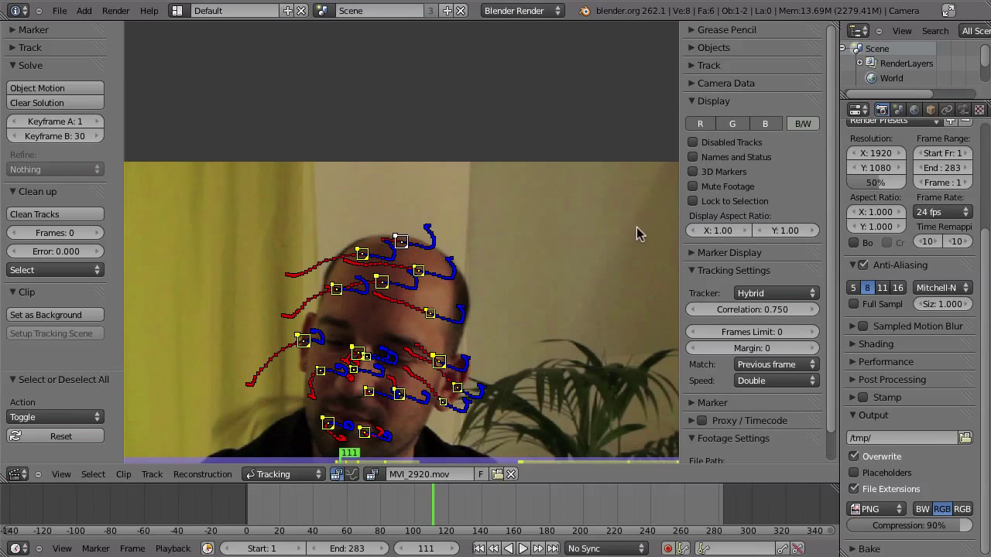
{"action": "left_click", "coordinate": [728, 84]}
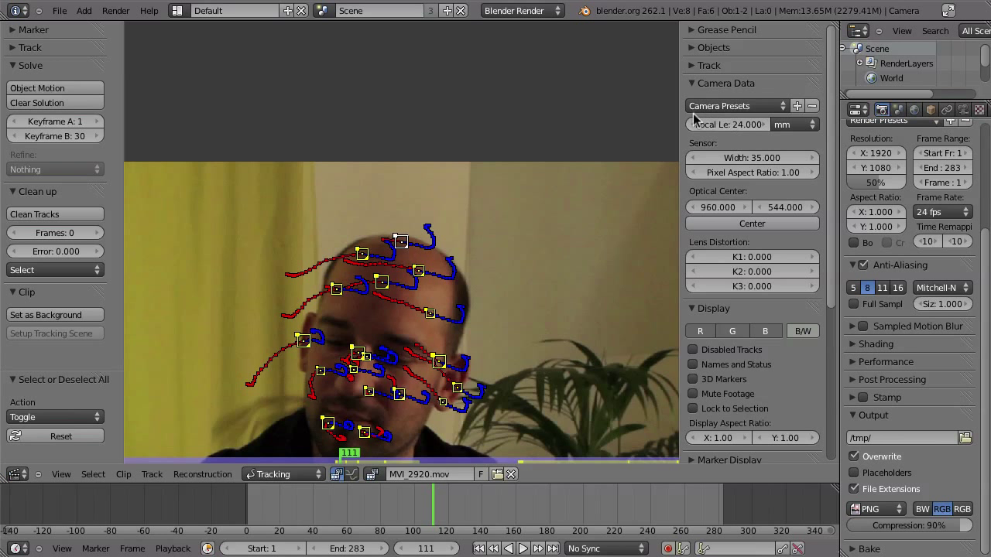
{"action": "middle_click_drag", "start_coordinate": [510, 301], "coordinate": [507, 193]}
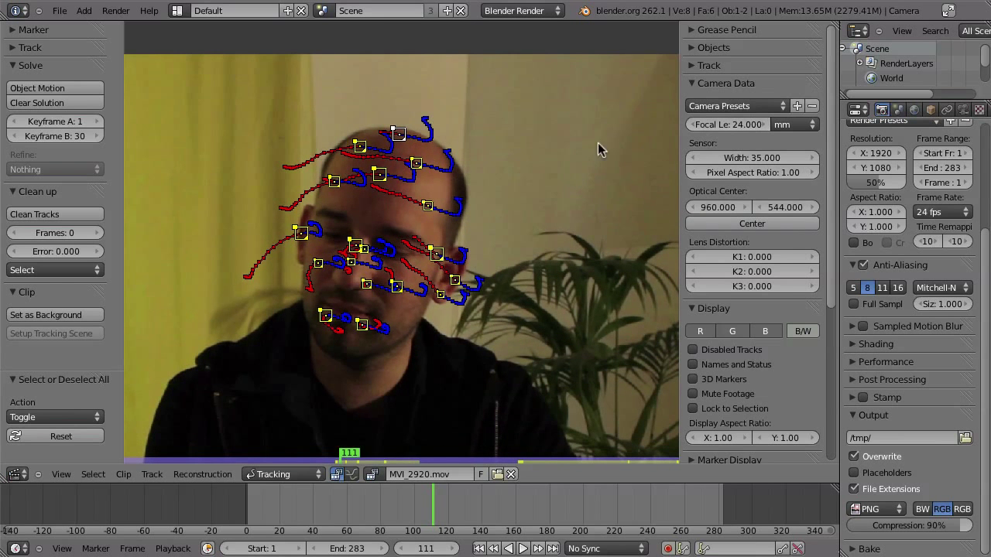
Apply the Canon 550D camera preset and set the focal length to 21 mm
{"action": "left_click", "coordinate": [755, 107]}
{"action": "left_click", "coordinate": [721, 195]}
{"action": "scroll", "coordinate": [501, 301], "scroll_direction": "down", "scroll_amount": 4}
{"action": "scroll", "coordinate": [474, 230], "scroll_direction": "down", "scroll_amount": 2}
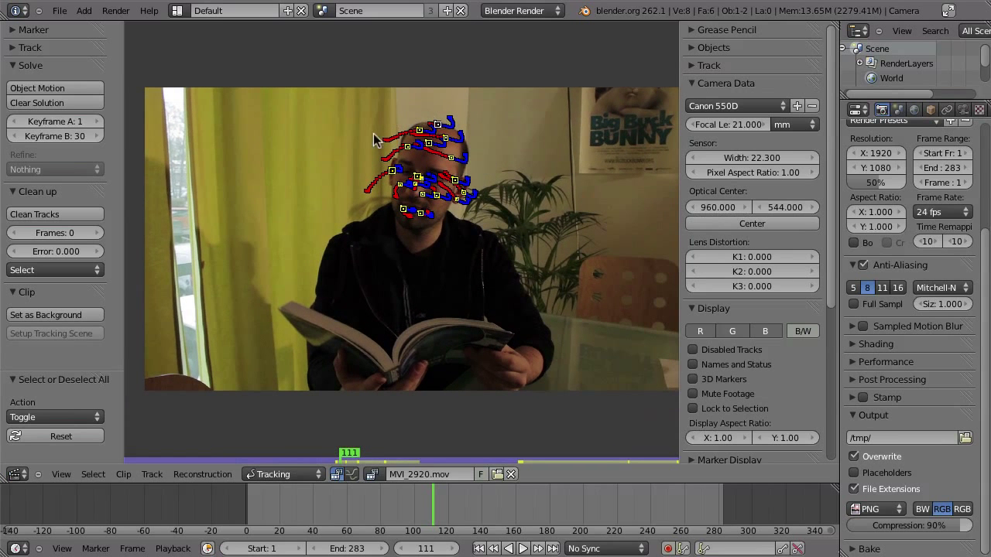
{"action": "scroll", "coordinate": [470, 185], "scroll_direction": "down", "scroll_amount": 2}
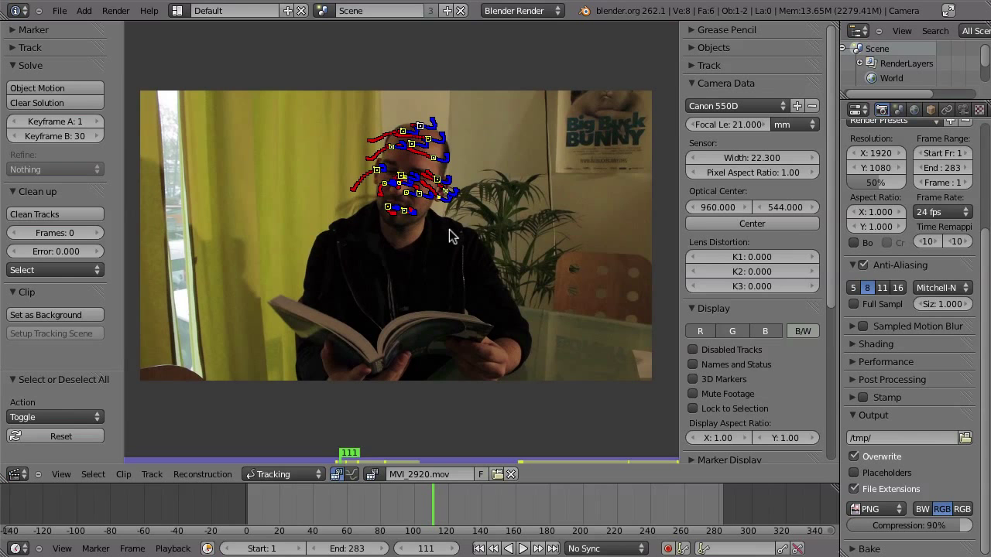
Play and scrub through the footage to look for suitable solve keyframes, stopping at frame 106
{"action": "left_click_drag", "start_coordinate": [338, 505], "coordinate": [275, 520]}
{"action": "key", "text": "alt+a"}
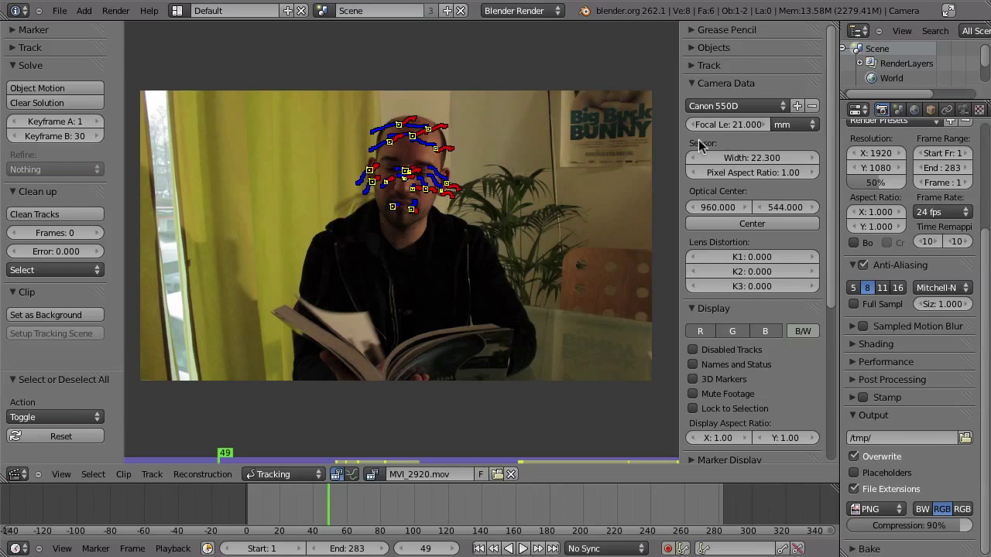
{"action": "left_click", "coordinate": [277, 504]}
{"action": "left_click_drag", "start_coordinate": [277, 505], "coordinate": [436, 456]}
{"action": "middle_click_drag", "start_coordinate": [425, 287], "coordinate": [400, 312], "text": "ctrl"}
{"action": "middle_click_drag", "start_coordinate": [416, 261], "coordinate": [431, 407]}
{"action": "mouse_move", "coordinate": [426, 507]}
{"action": "left_mouse_down"}
{"action": "mouse_move", "coordinate": [387, 530]}
{"action": "mouse_move", "coordinate": [278, 546]}
{"action": "mouse_move", "coordinate": [526, 534]}
{"action": "mouse_move", "coordinate": [491, 534]}
{"action": "mouse_move", "coordinate": [480, 520]}
{"action": "mouse_move", "coordinate": [424, 522]}
{"action": "left_mouse_up"}
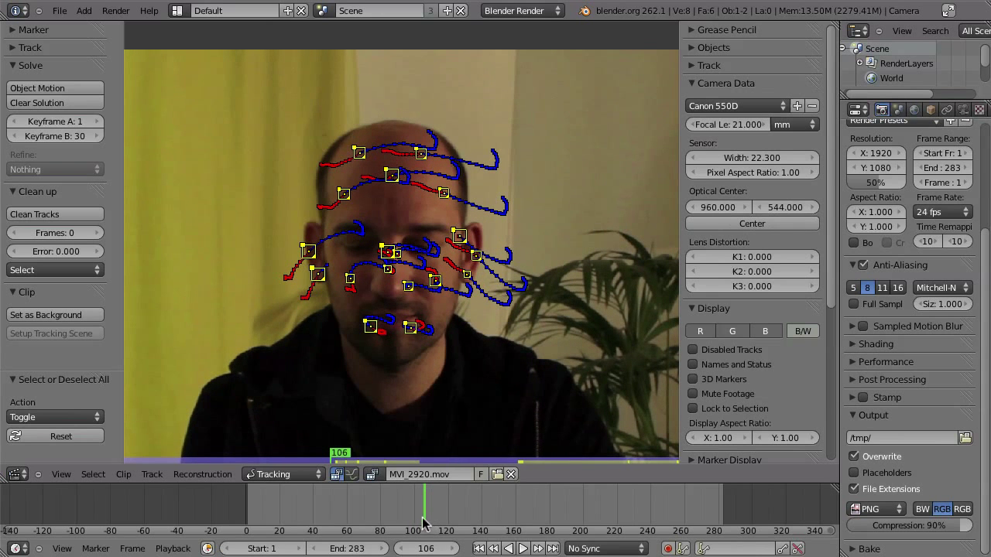
Set solve keyframe A to 106 and keyframe B to 145, and solve the camera motion
{"action": "left_click", "coordinate": [51, 124]}
{"action": "type", "text": "0"}
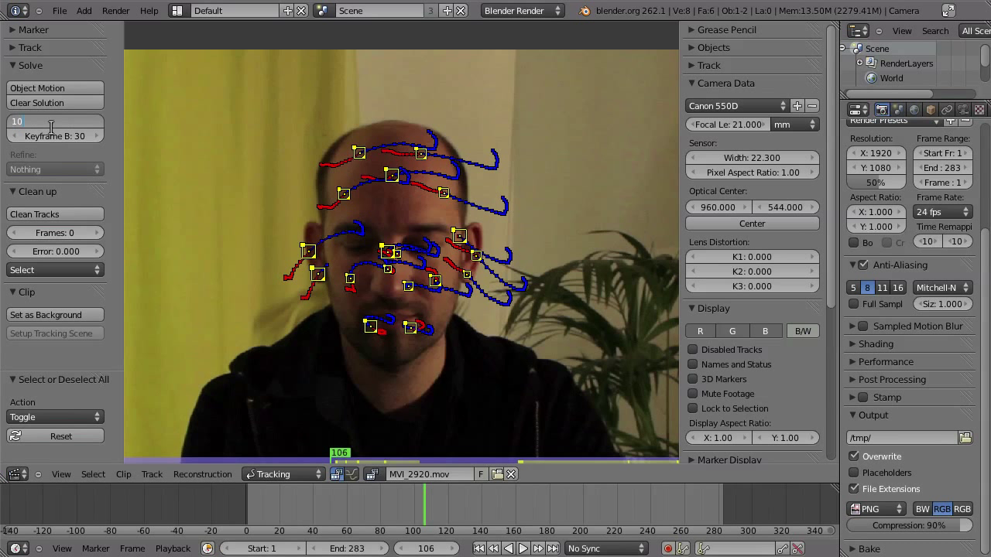
{"action": "type", "text": "6"}
{"action": "key", "text": "Tab"}
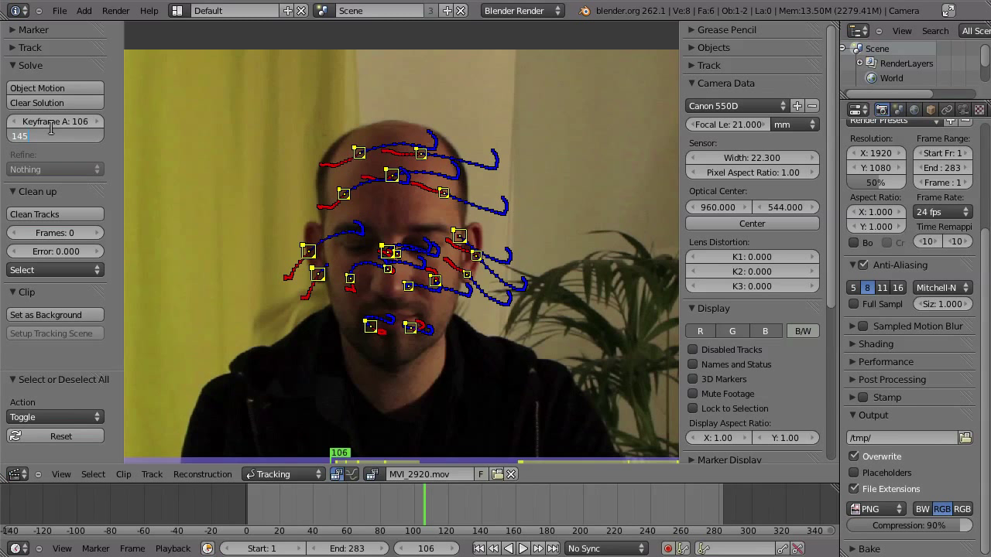
{"action": "type", "text": "145"}
{"action": "key", "text": "Return"}
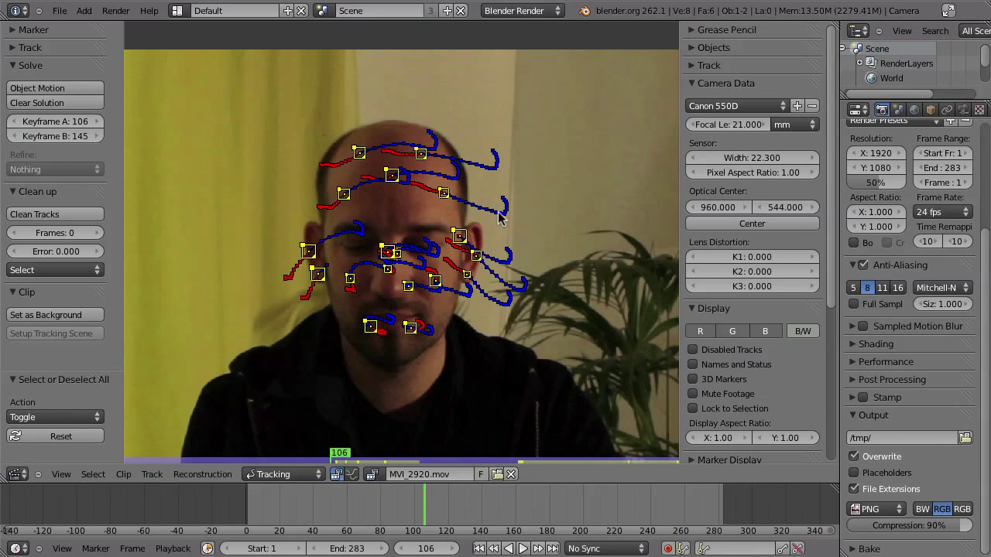
{"action": "scroll", "coordinate": [455, 344], "scroll_direction": "down", "scroll_amount": 2}
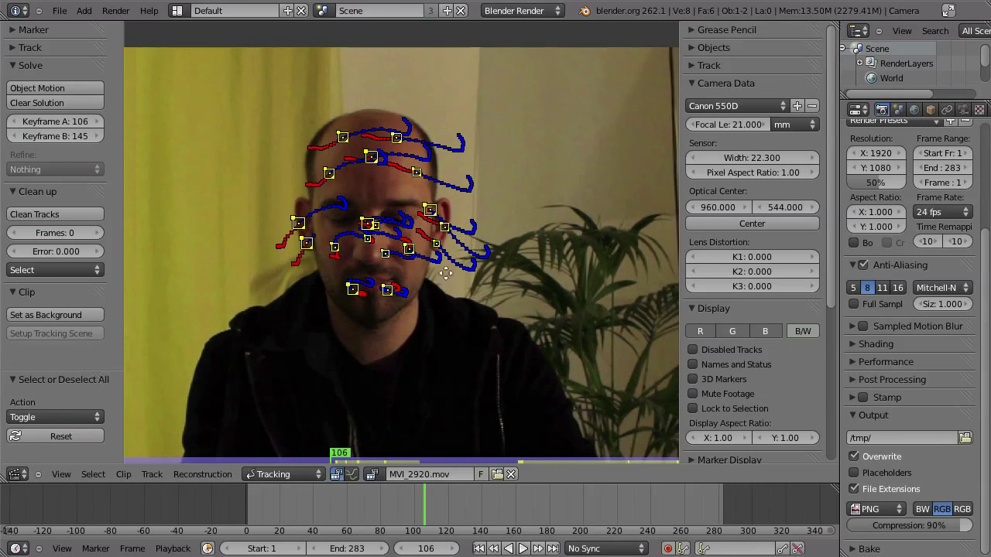
{"action": "key", "text": "shift+s"}
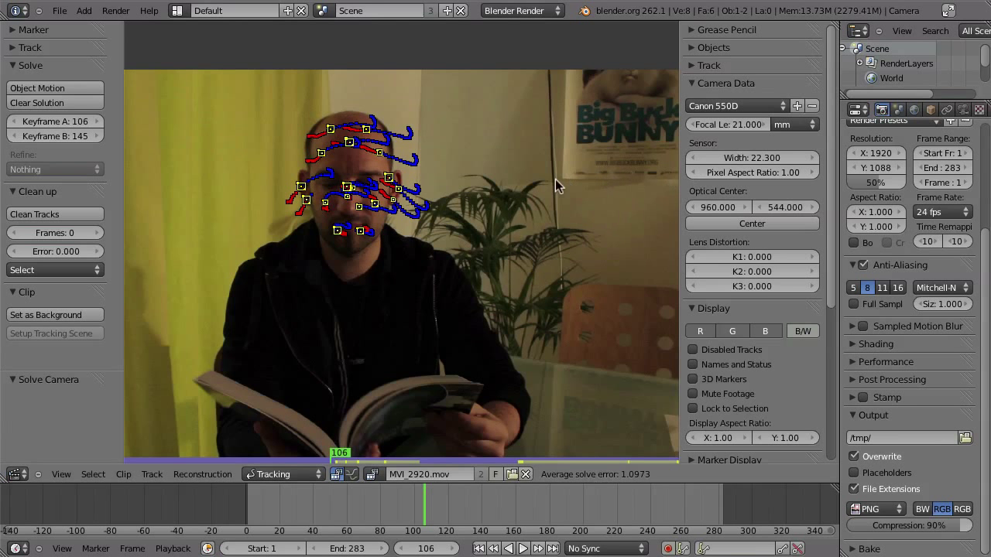
Set the focal length to 20 mm and solve the camera motion again
{"action": "left_click", "coordinate": [729, 124]}
{"action": "type", "text": "20"}
{"action": "key", "text": "Return"}
{"action": "key", "text": "shift+s"}
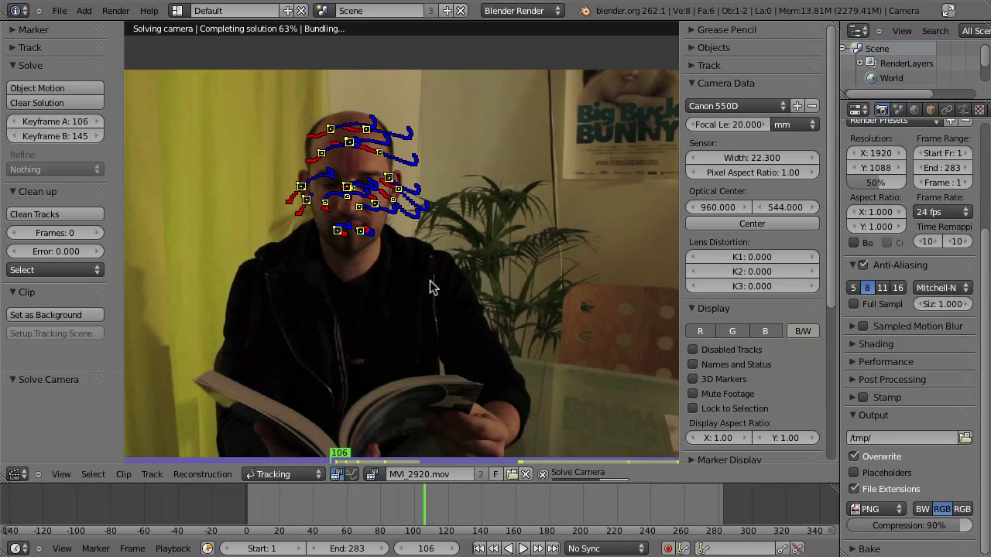
Try a focal length of 22 mm and re-solve the camera motion
{"action": "left_click", "coordinate": [735, 127]}
{"action": "type", "text": "2"}
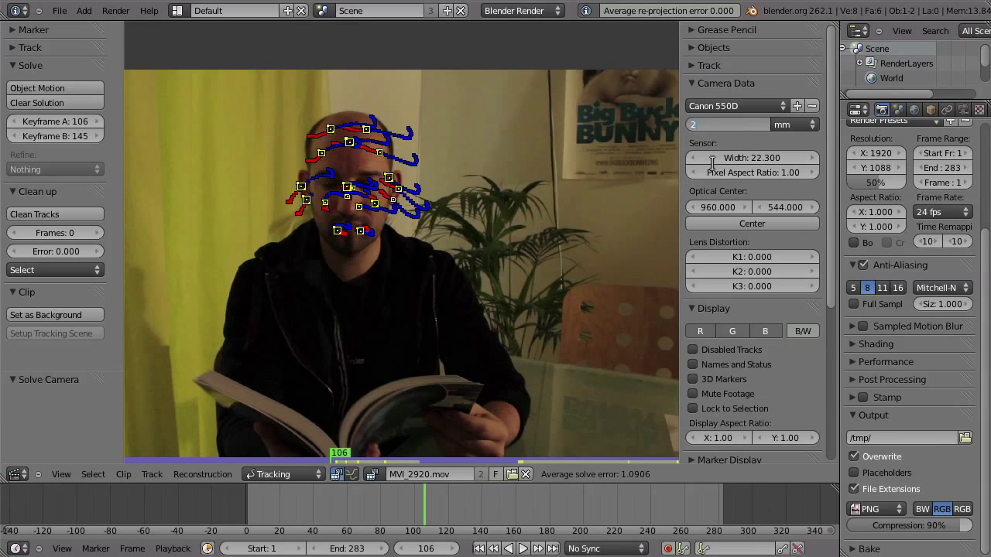
{"action": "type", "text": "2"}
{"action": "key", "text": "Return"}
{"action": "key", "text": "shift+s"}
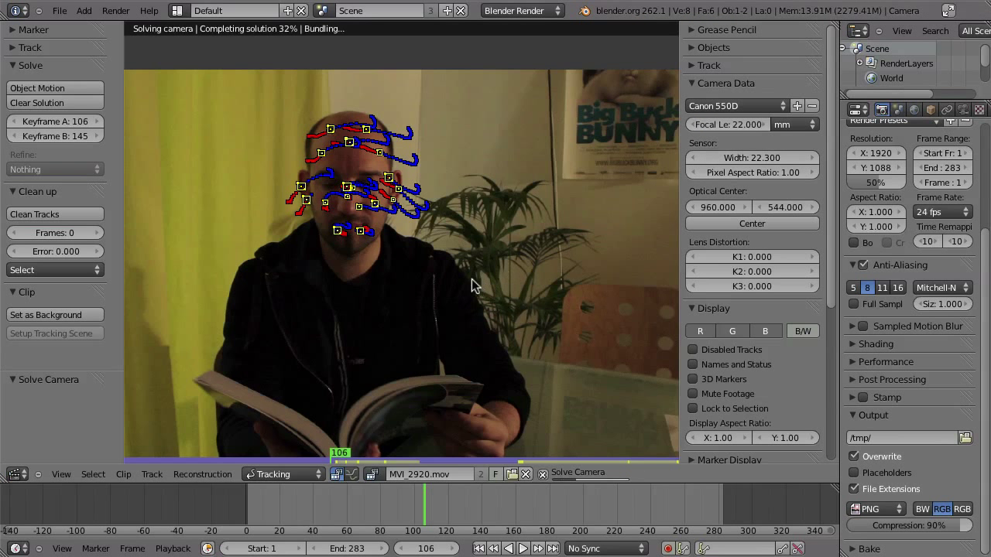
Try a focal length of 19 mm and re-solve the camera motion
{"action": "left_click", "coordinate": [739, 124]}
{"action": "type", "text": "1"}
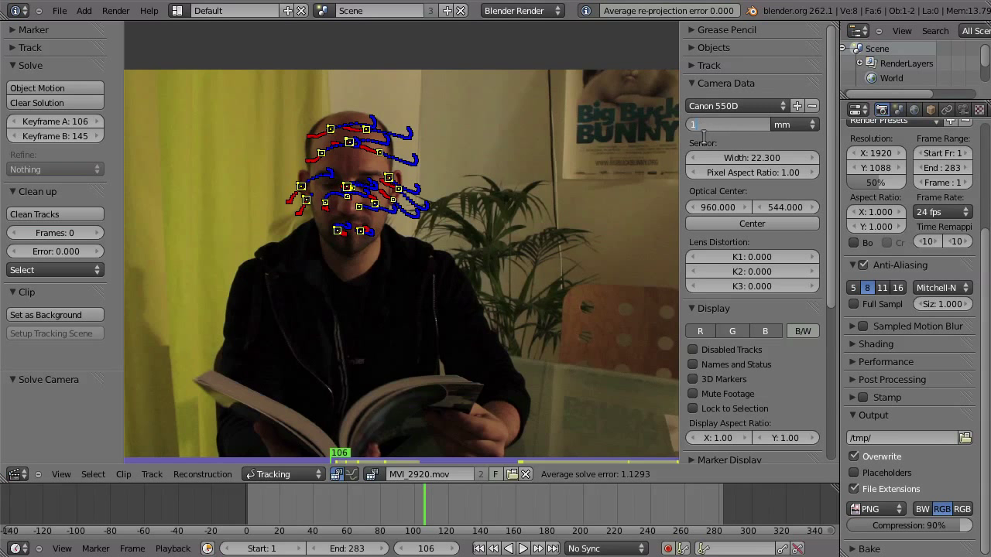
{"action": "type", "text": "9"}
{"action": "key", "text": "Return"}
{"action": "key", "text": "shift+s"}
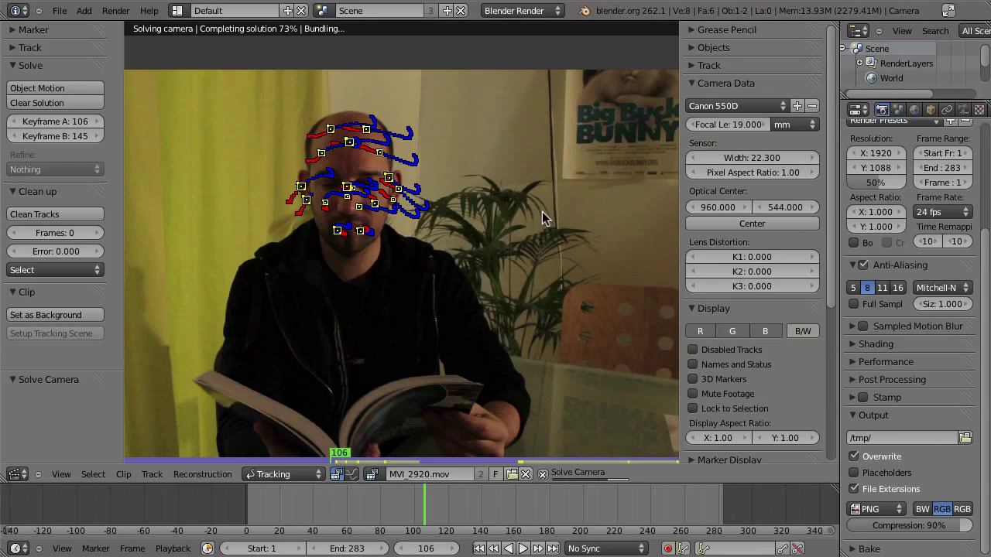
Set the focal length to 18 mm and re-solve the camera motion
{"action": "left_click", "coordinate": [718, 125]}
{"action": "type", "text": "18"}
{"action": "key", "text": "Return"}
{"action": "key", "text": "shift+s"}
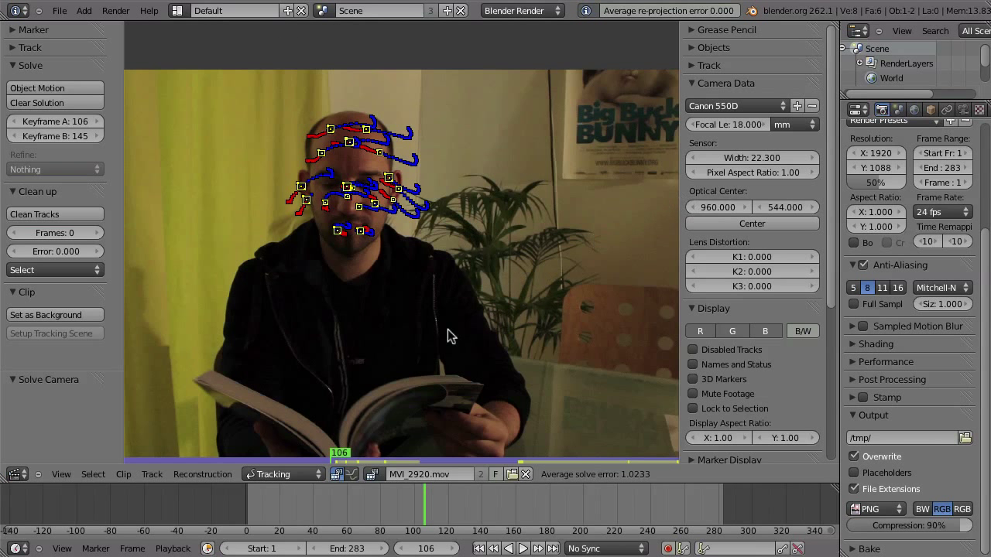
{"action": "scroll", "coordinate": [394, 312], "scroll_direction": "down", "scroll_amount": 1}
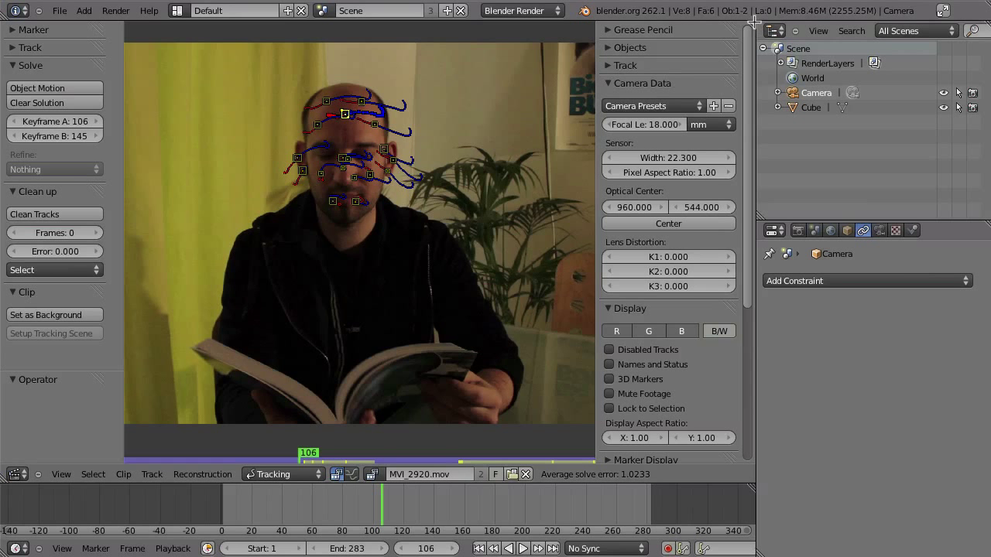
Split the clip editor area horizontally and change the upper part to a 3D View
{"action": "left_click_drag", "start_coordinate": [752, 23], "coordinate": [752, 310]}
{"action": "left_click", "coordinate": [17, 309]}
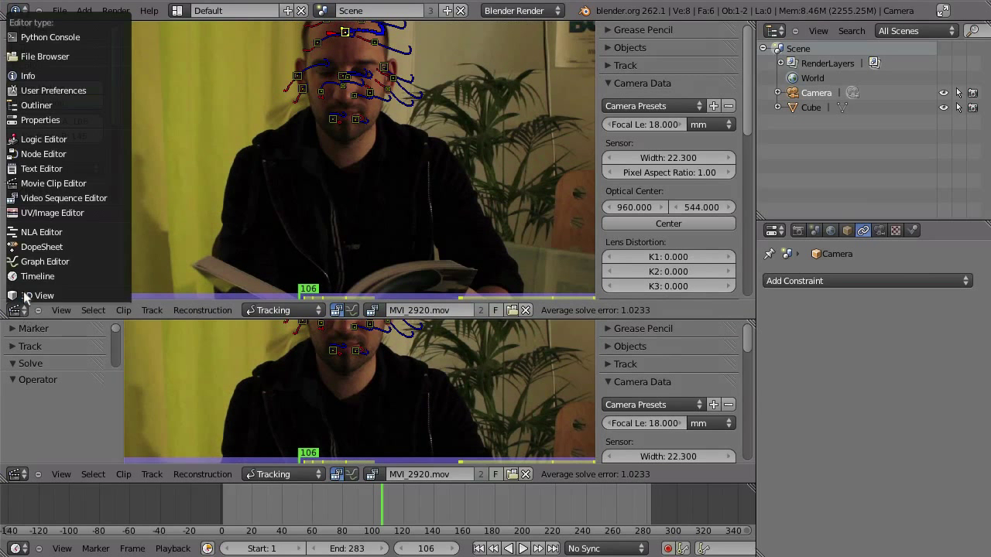
{"action": "left_click", "coordinate": [27, 292]}
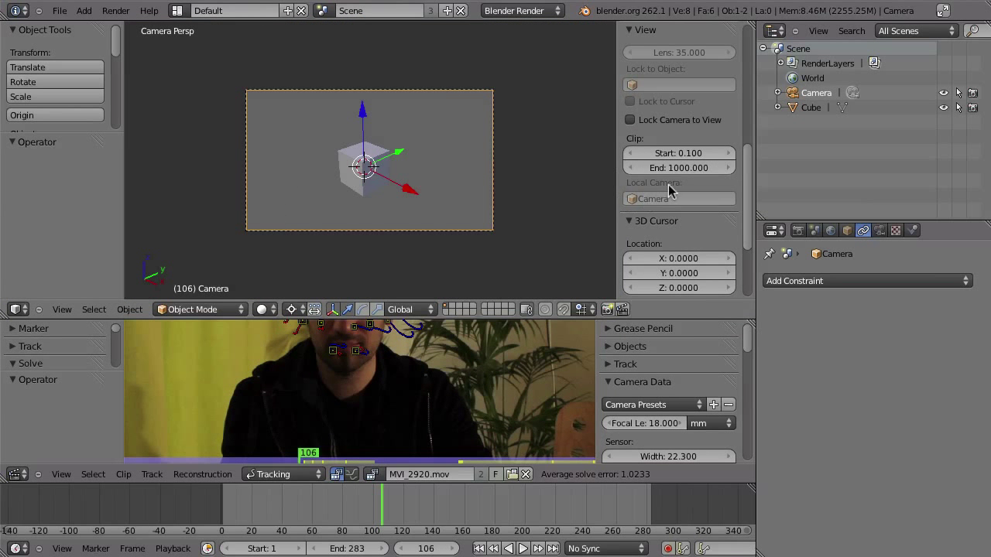
Display the grid floor with its X and Y axis lines in the 3D View
{"action": "scroll", "coordinate": [690, 191], "scroll_direction": "down", "scroll_amount": 4}
{"action": "left_click", "coordinate": [631, 237]}
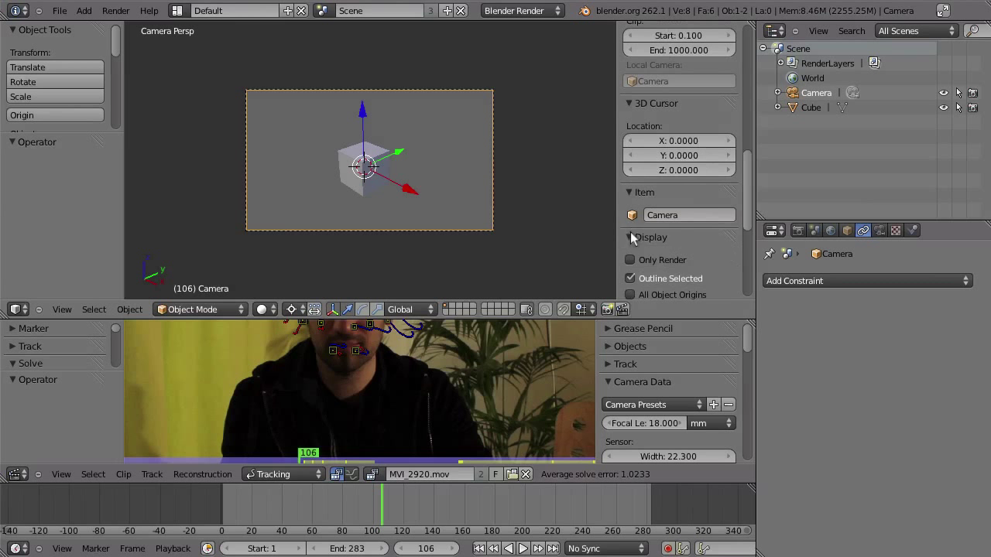
{"action": "scroll", "coordinate": [658, 240], "scroll_direction": "down", "scroll_amount": 6}
{"action": "left_click", "coordinate": [650, 129]}
{"action": "left_click", "coordinate": [694, 129]}
{"action": "left_click", "coordinate": [711, 129]}
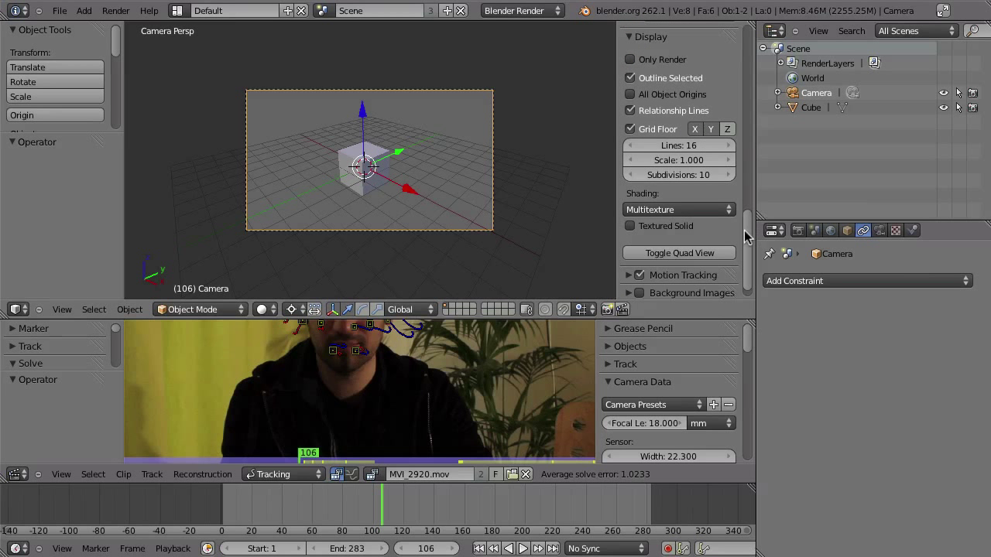
Collapse the 3D View's display settings and leave the camera view to show the camera and cube from outside
{"action": "scroll", "coordinate": [639, 128], "scroll_direction": "up", "scroll_amount": 3}
{"action": "left_click", "coordinate": [638, 120]}
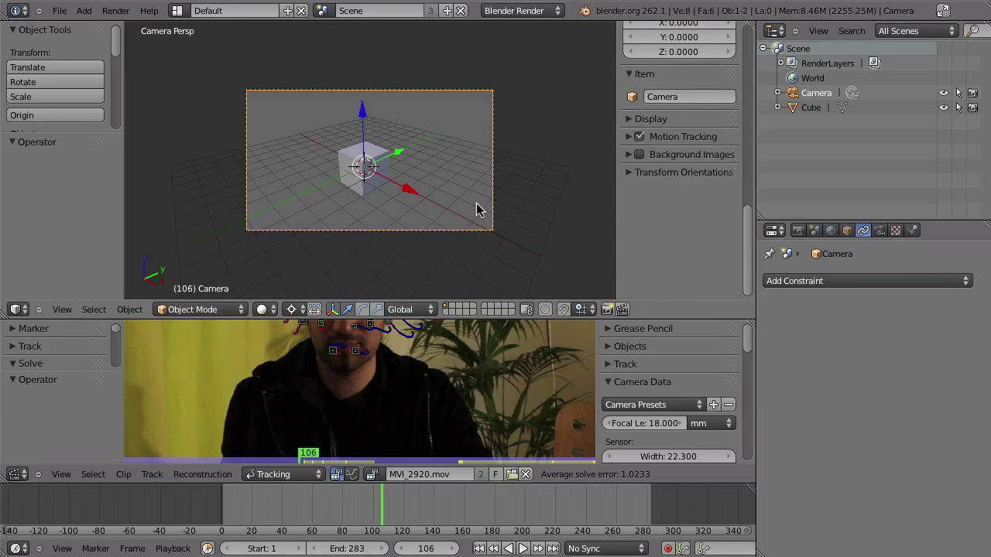
{"action": "middle_click_drag", "start_coordinate": [442, 187], "coordinate": [387, 197]}
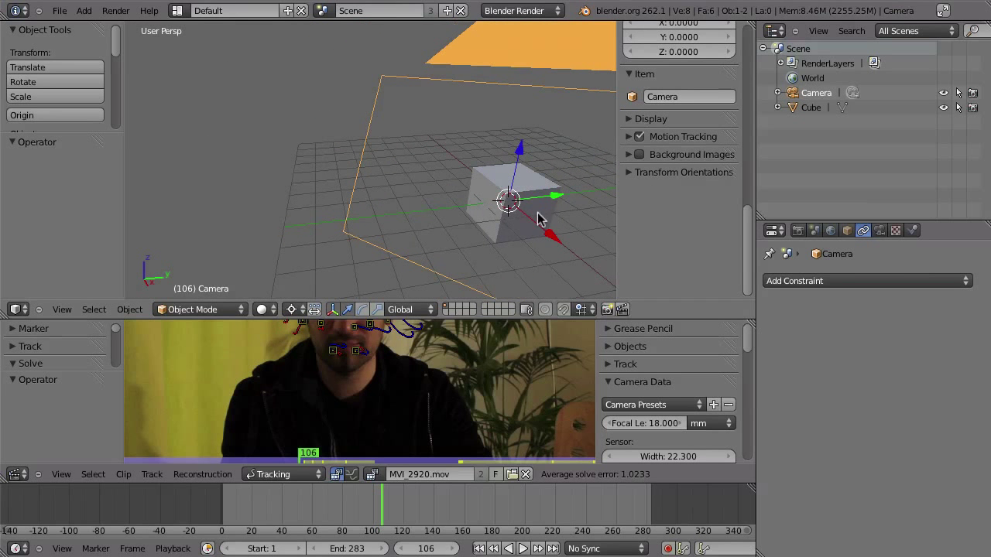
{"action": "scroll", "coordinate": [511, 211], "scroll_direction": "down", "scroll_amount": 1}
{"action": "middle_click_drag", "start_coordinate": [534, 211], "coordinate": [501, 201], "text": "shift"}
{"action": "middle_click_drag", "start_coordinate": [435, 197], "coordinate": [438, 192]}
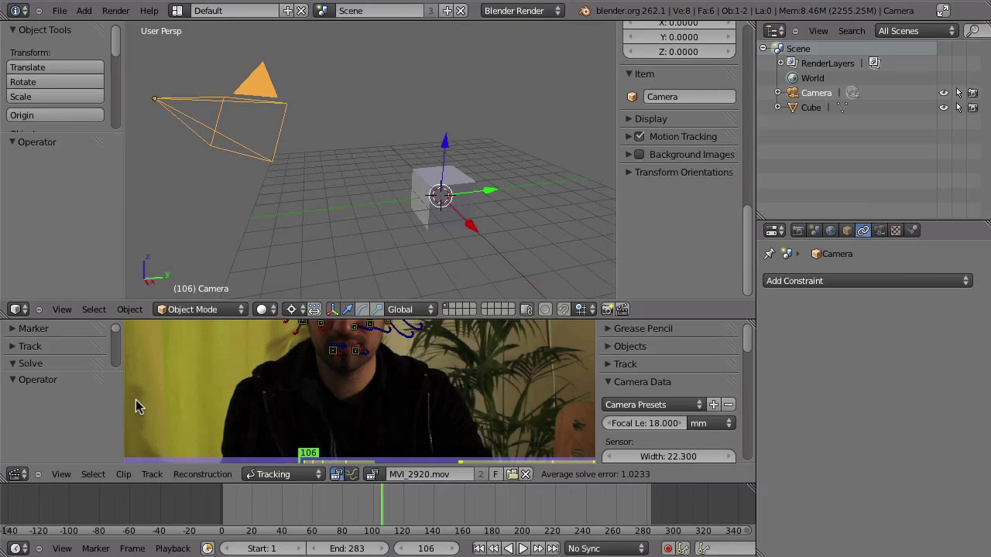
Show the clip's list of tracking objects, switch to the Camera entry and return to Object
{"action": "key", "text": "ctrl+Up"}
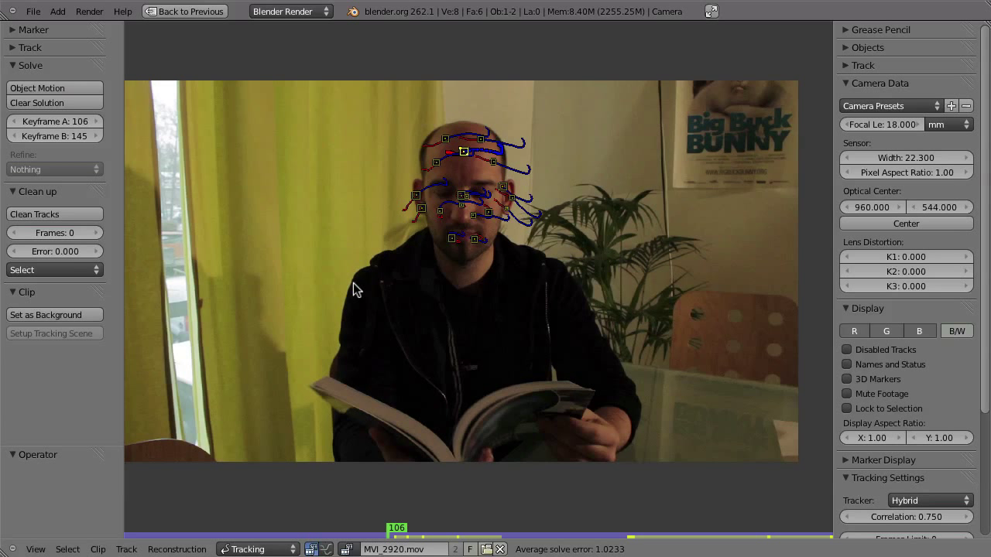
{"action": "left_click", "coordinate": [846, 47]}
{"action": "left_click", "coordinate": [851, 77]}
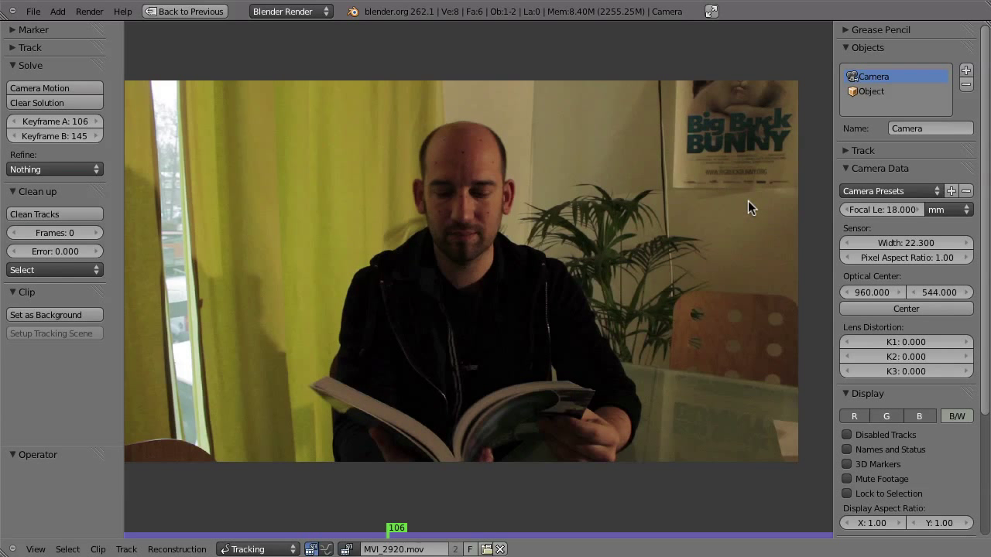
{"action": "left_click", "coordinate": [868, 92]}
{"action": "key", "text": "ctrl+Up"}
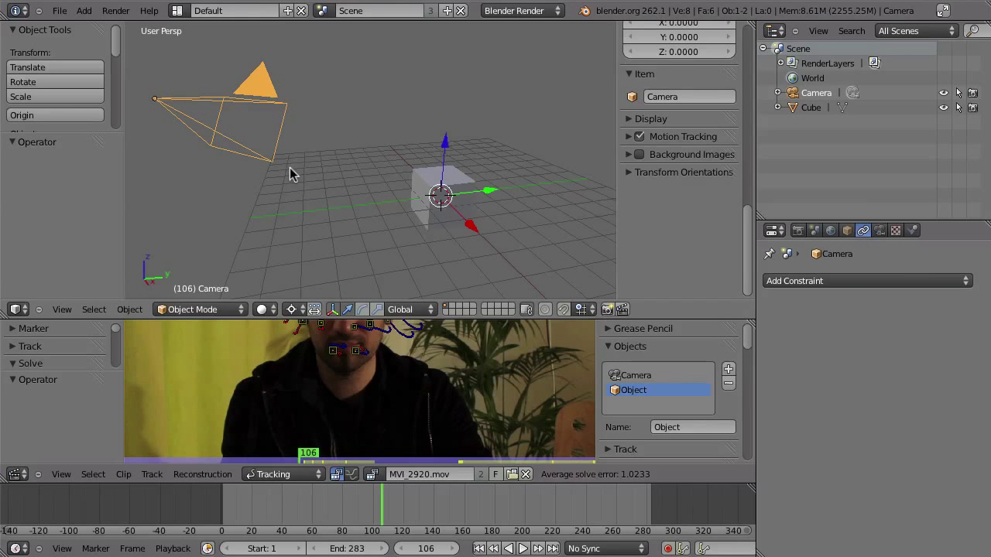
Add a Camera Solver constraint to the camera and play the animation briefly in the 3D View
{"action": "left_click", "coordinate": [813, 281]}
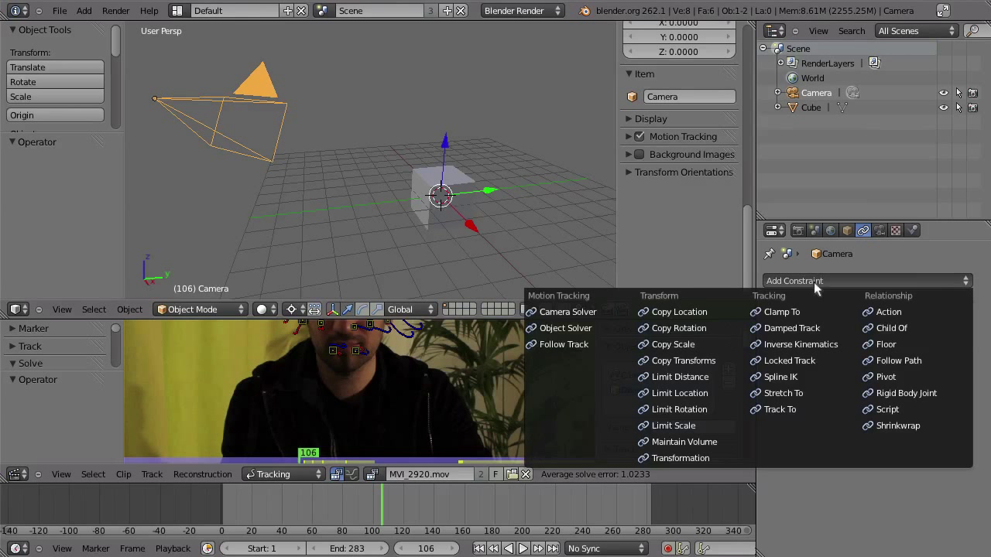
{"action": "left_click", "coordinate": [579, 312]}
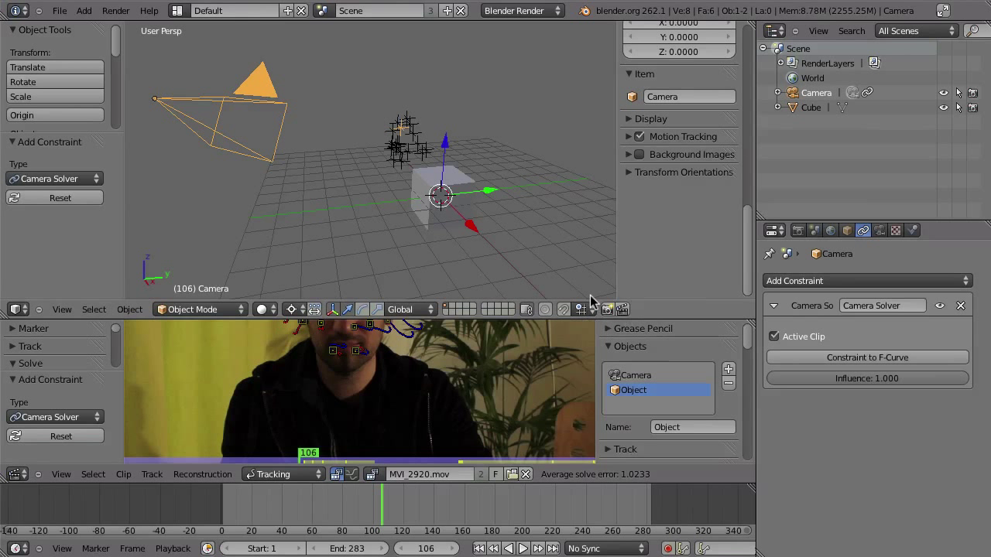
{"action": "middle_click_drag", "start_coordinate": [403, 117], "coordinate": [309, 159]}
{"action": "key", "text": "alt+a"}
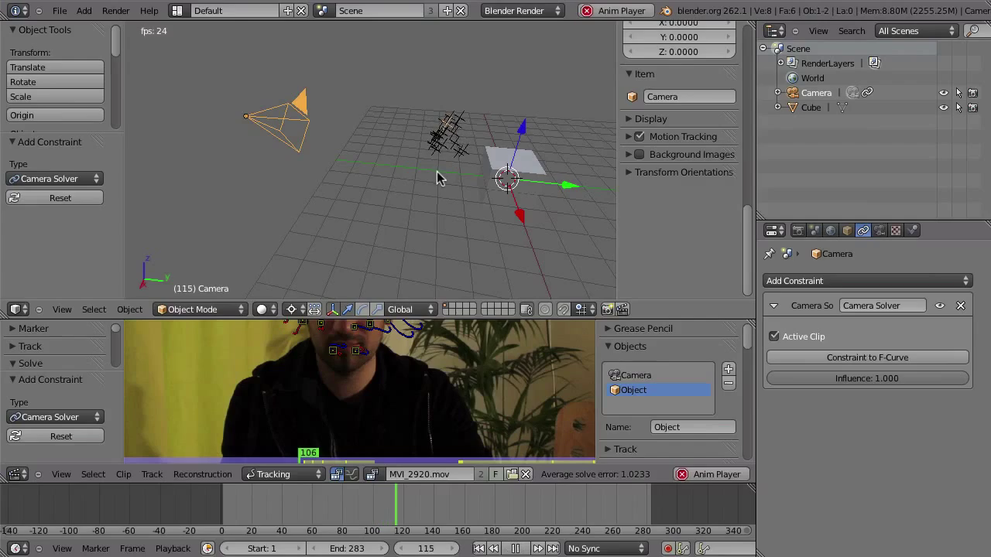
{"action": "key", "text": "Escape"}
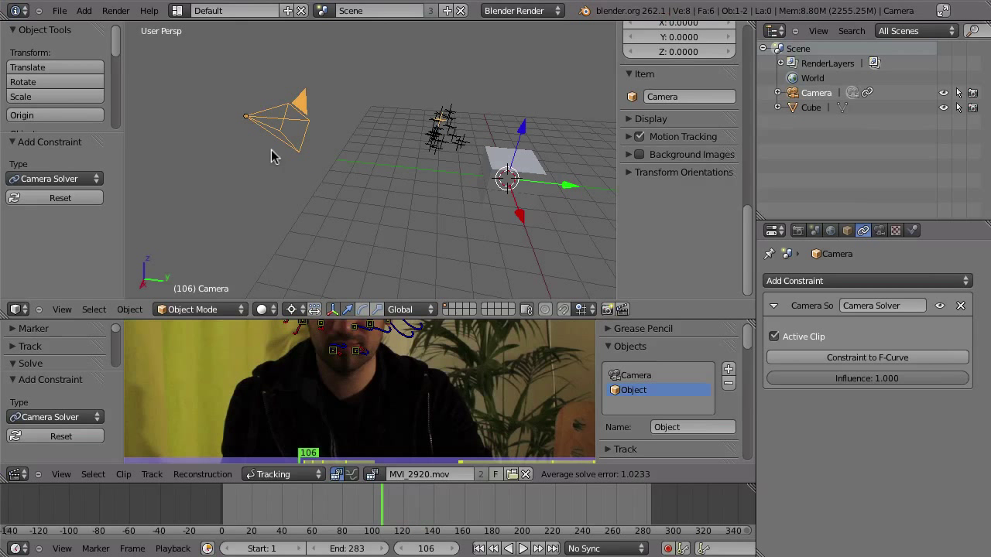
Try to move the camera freely together with its track markers
{"action": "key", "text": "g"}
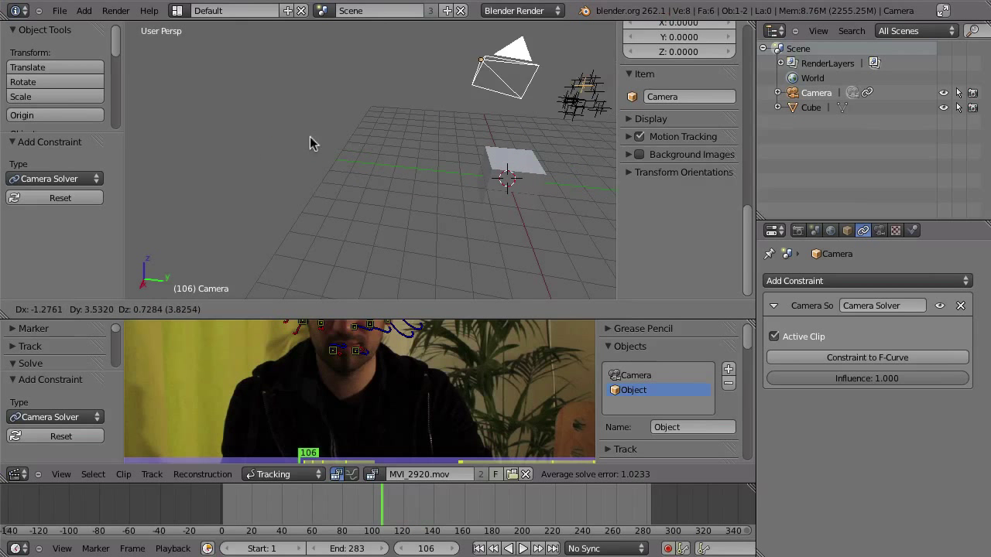
{"action": "key", "text": "Escape"}
{"action": "middle_click_drag", "start_coordinate": [328, 144], "coordinate": [382, 163]}
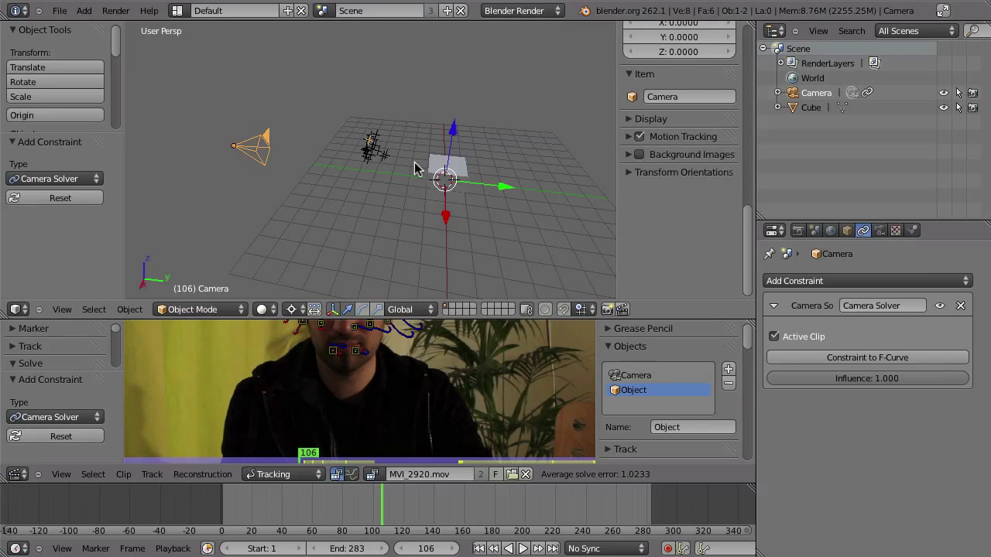
{"action": "middle_click_drag", "start_coordinate": [380, 162], "coordinate": [354, 170]}
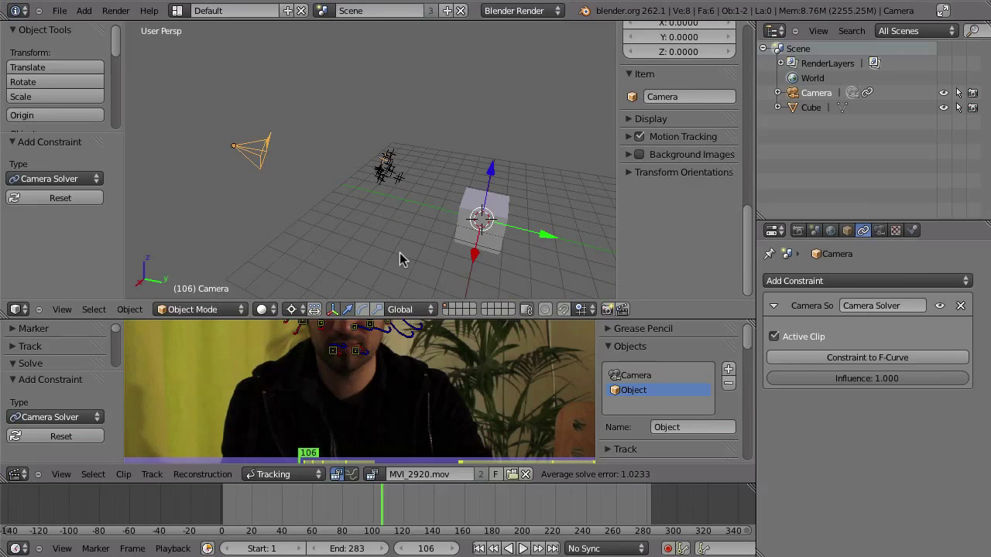
Change the pivot from the 3D cursor to the selected camera and move the camera about -3.33 along X
{"action": "left_click", "coordinate": [291, 309]}
{"action": "left_click", "coordinate": [309, 269]}
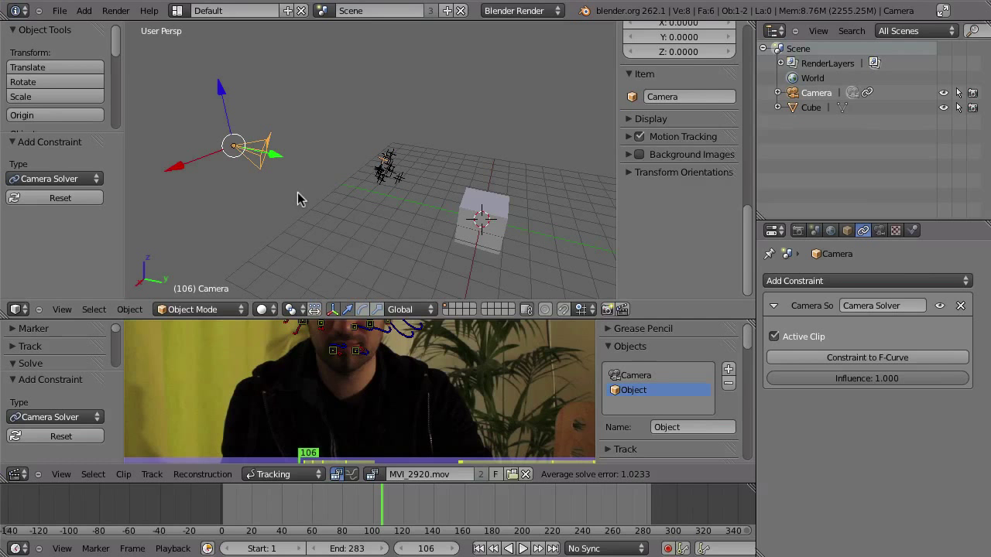
{"action": "middle_click_drag", "start_coordinate": [301, 176], "coordinate": [331, 185]}
{"action": "left_click_drag", "start_coordinate": [286, 155], "coordinate": [361, 161]}
{"action": "left_click", "coordinate": [361, 160]}
{"action": "middle_click_drag", "start_coordinate": [361, 160], "coordinate": [333, 115]}
Reposition the camera along the global Z and X axes and by about 1.08 along Y
{"action": "key", "text": "g"}
{"action": "key", "text": "z"}
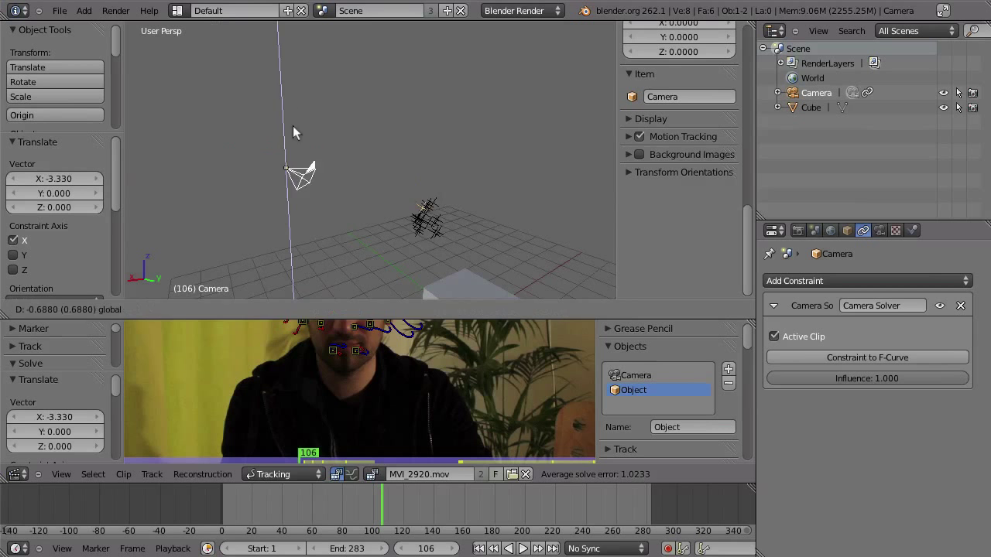
{"action": "left_click", "coordinate": [345, 155]}
{"action": "middle_click_drag", "start_coordinate": [343, 150], "coordinate": [289, 117]}
{"action": "key", "text": "g"}
{"action": "key", "text": "x"}
{"action": "left_click", "coordinate": [259, 98]}
{"action": "left_click_drag", "start_coordinate": [308, 116], "coordinate": [396, 91]}
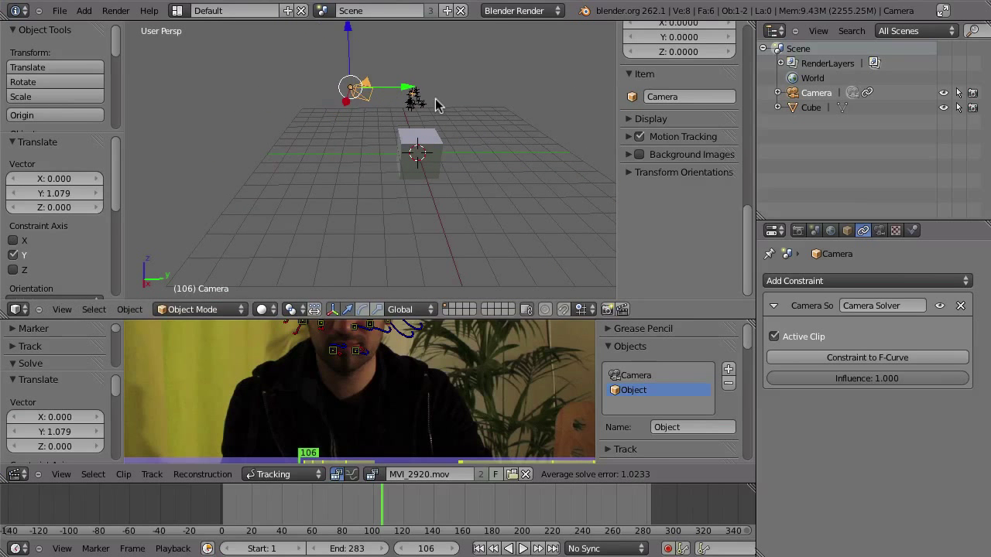
Maximize the 3D View as a quad view and move the camera in the top view so the markers sit over the cube
{"action": "key", "text": "ctrl+Up"}
{"action": "key", "text": "ctrl+alt+q"}
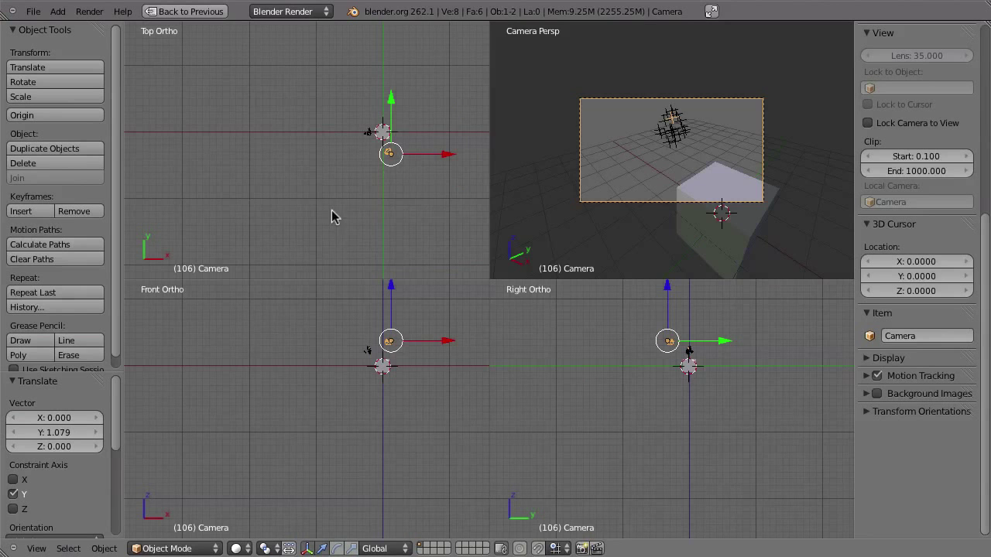
{"action": "scroll", "coordinate": [388, 155], "scroll_direction": "up", "scroll_amount": 4}
{"action": "middle_click_drag", "start_coordinate": [353, 137], "coordinate": [297, 195], "text": "shift"}
{"action": "key", "text": "g"}
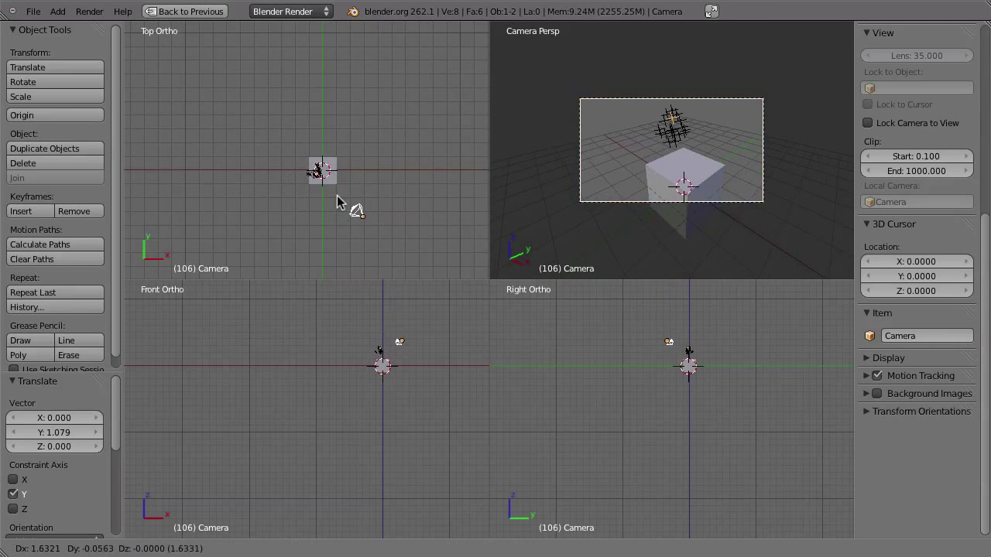
{"action": "left_click", "coordinate": [373, 195]}
Move the camera in the front view by about 0.05 along X and -0.22 along Z
{"action": "middle_click_drag", "start_coordinate": [420, 418], "coordinate": [329, 318], "text": "shift"}
{"action": "key", "text": "g"}
{"action": "left_click", "coordinate": [339, 345]}
{"action": "middle_click_drag", "start_coordinate": [321, 309], "coordinate": [320, 421], "text": "shift"}
{"action": "scroll", "coordinate": [319, 430], "scroll_direction": "down", "scroll_amount": 1}
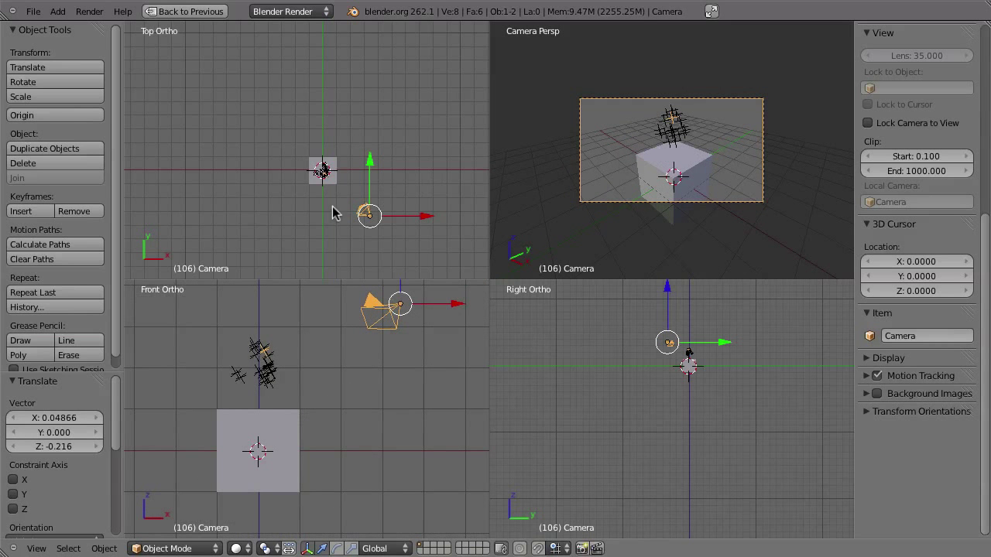
Compare the tracked head in the maximized footage with the marker positions in the quad view
{"action": "key", "text": "ctrl+Up"}
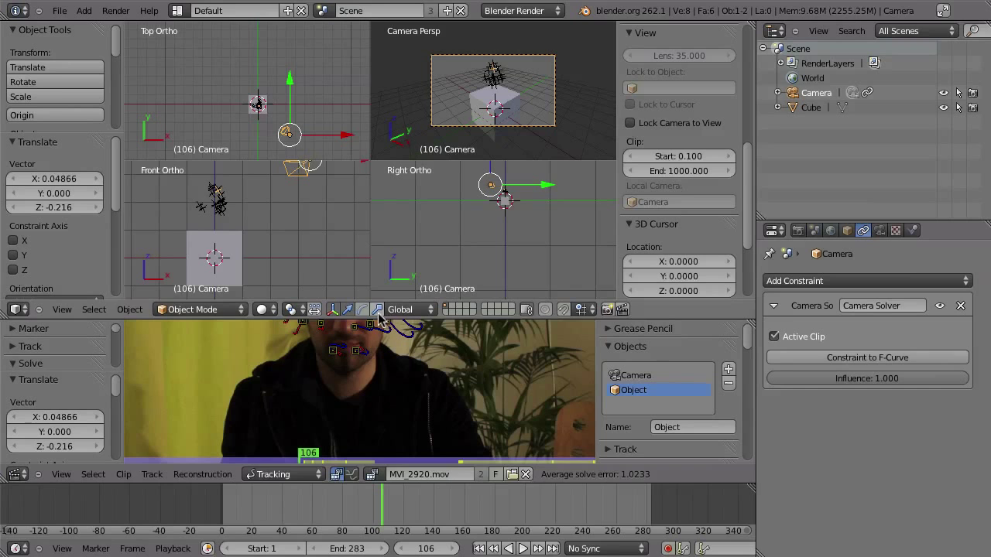
{"action": "key", "text": "ctrl+Up"}
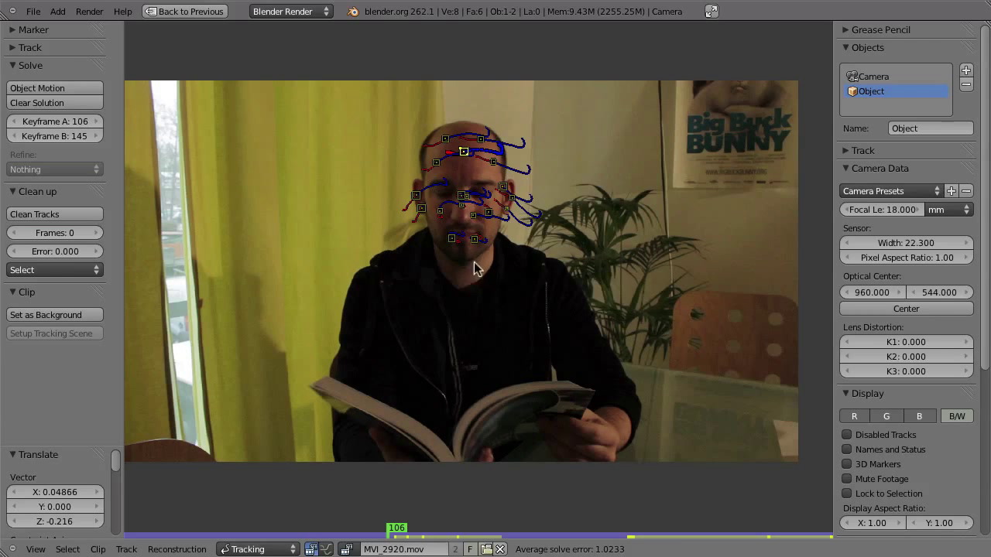
{"action": "key", "text": "ctrl+Up"}
{"action": "key", "text": "ctrl+Up"}
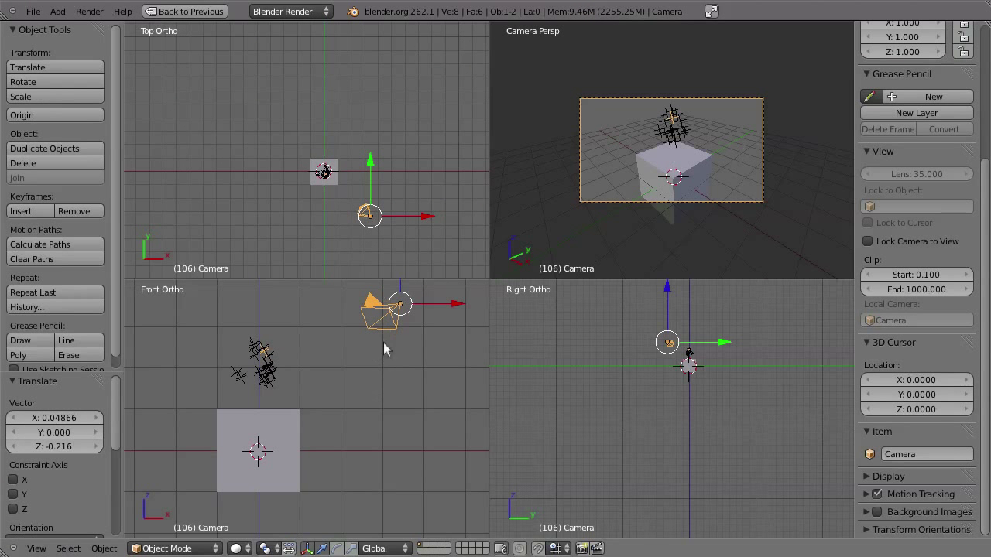
{"action": "middle_click_drag", "start_coordinate": [384, 349], "coordinate": [373, 347], "text": "shift"}
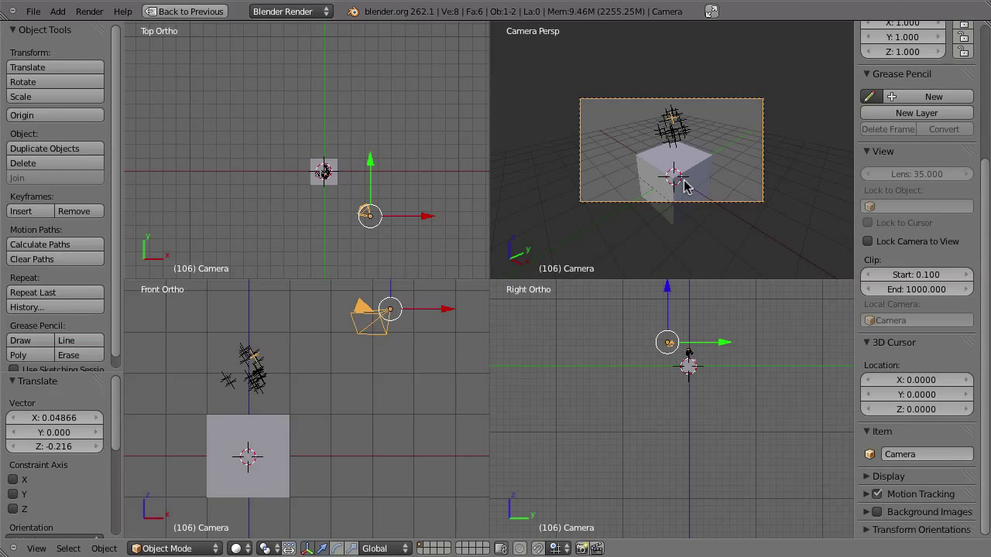
Set the pivot point to the 3D cursor and rotate the camera about 12.88° around its local X axis
{"action": "left_click", "coordinate": [265, 548]}
{"action": "left_click", "coordinate": [284, 517]}
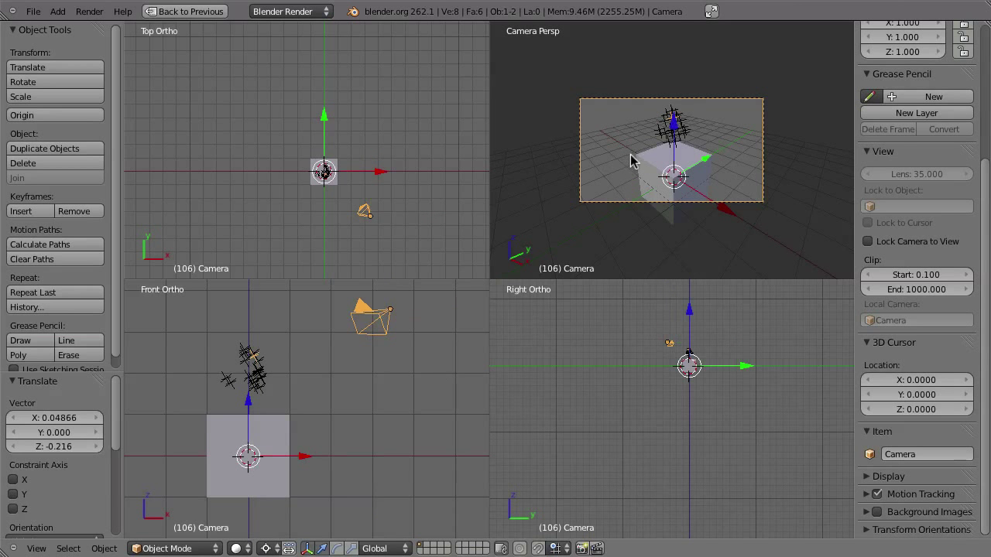
{"action": "key", "text": "r"}
{"action": "key", "text": "x"}
{"action": "key", "text": "x"}
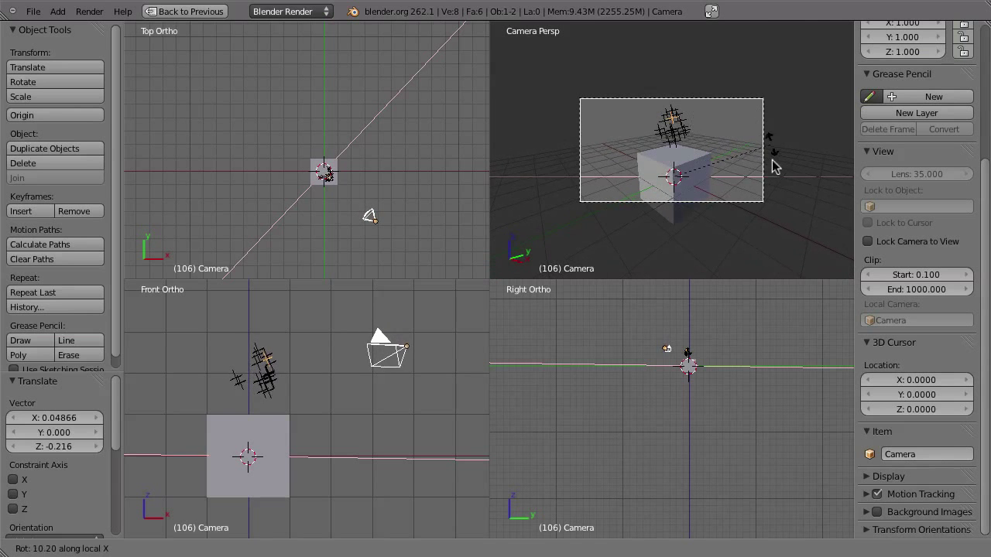
{"action": "left_click", "coordinate": [681, 212]}
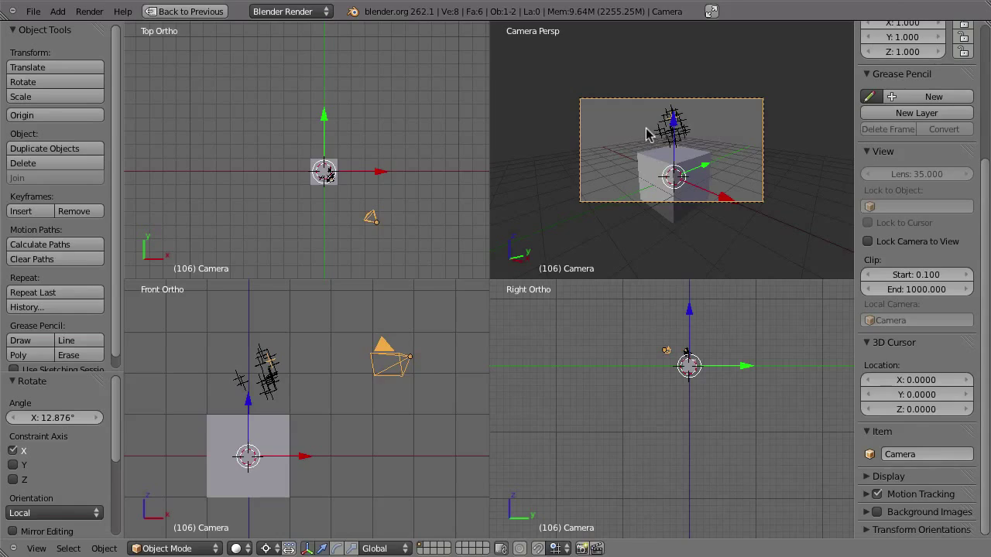
Set the clip as the 3D View's background and enlarge the camera view in the maximized quad view
{"action": "key", "text": "ctrl+Up"}
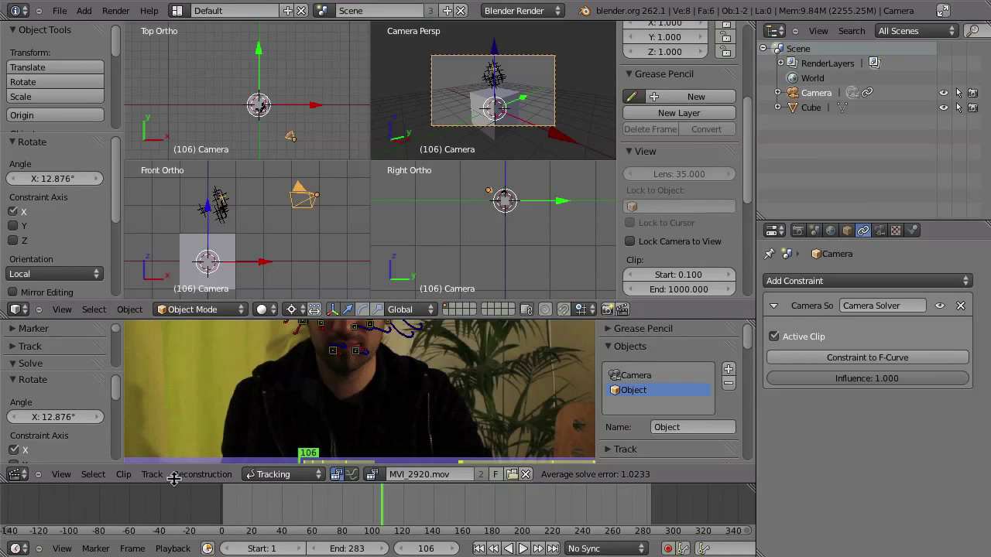
{"action": "left_click_drag", "start_coordinate": [115, 333], "coordinate": [114, 379]}
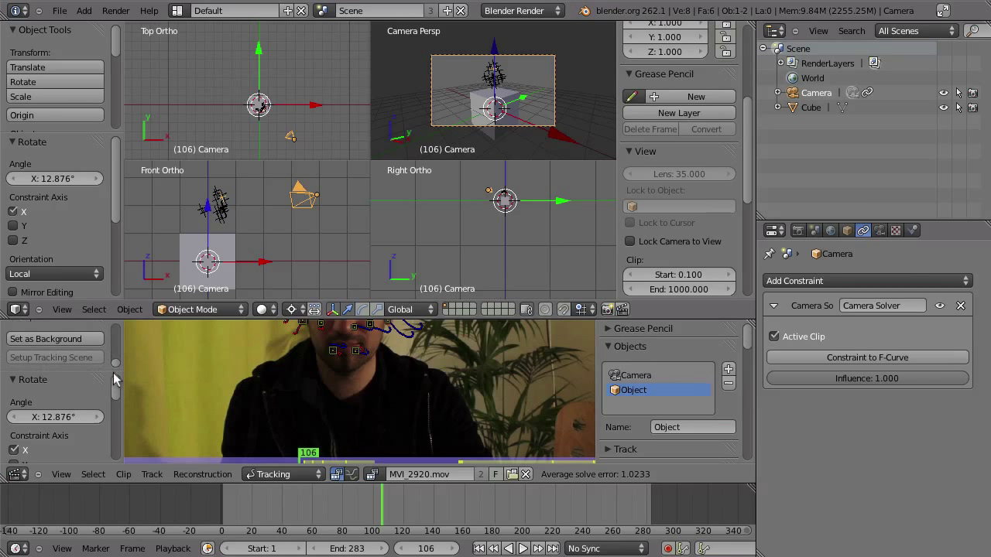
{"action": "left_click", "coordinate": [45, 339]}
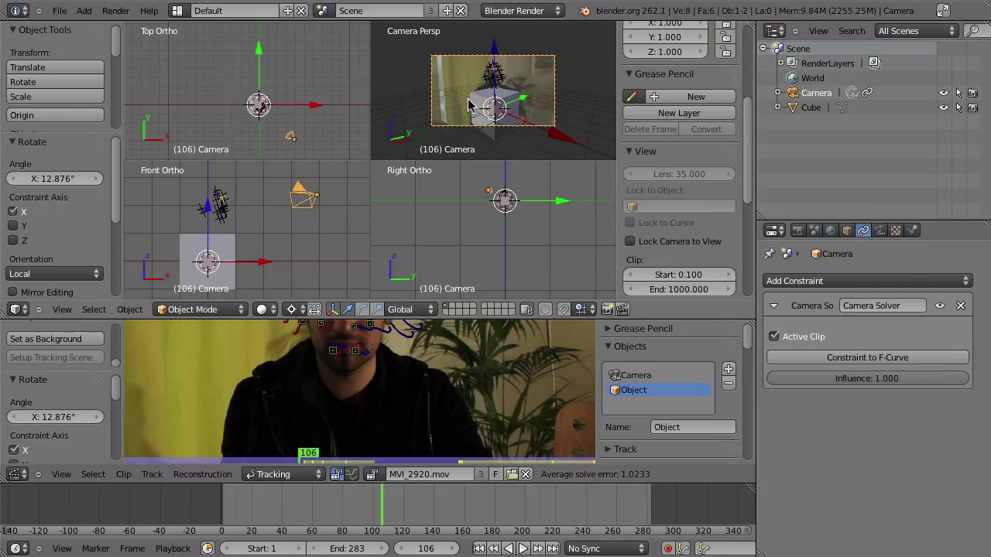
{"action": "key", "text": "ctrl+Up"}
{"action": "middle_click_drag", "start_coordinate": [708, 159], "coordinate": [660, 284], "text": "ctrl"}
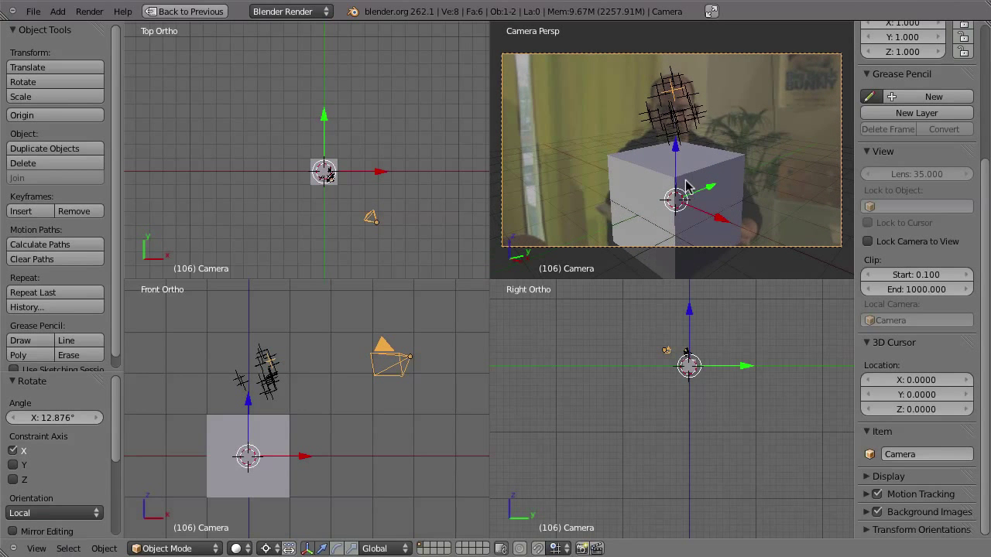
{"action": "middle_click_drag", "start_coordinate": [684, 172], "coordinate": [684, 177], "text": "ctrl"}
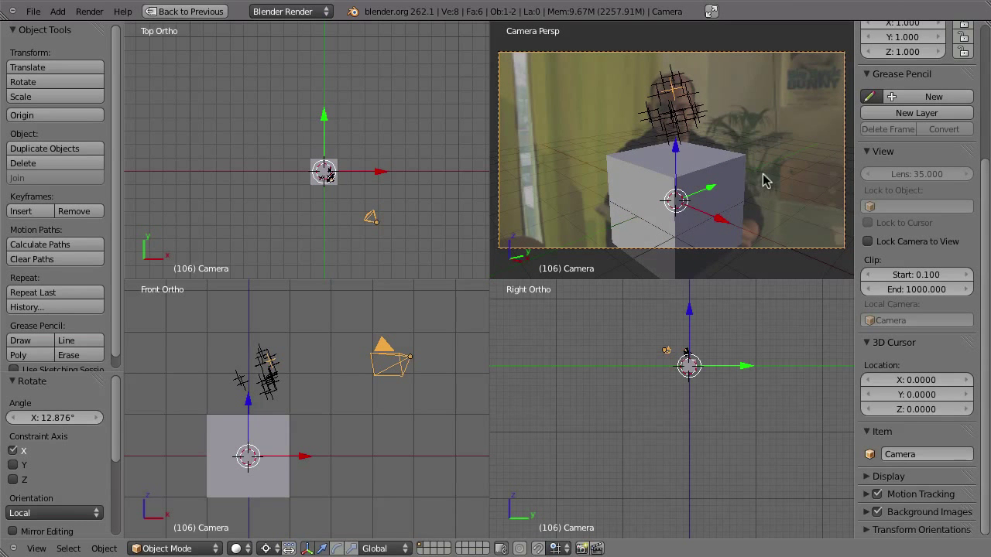
Rotate the camera about -0.92° around the global Z axis and play the animation over the footage
{"action": "key", "text": "r"}
{"action": "key", "text": "z"}
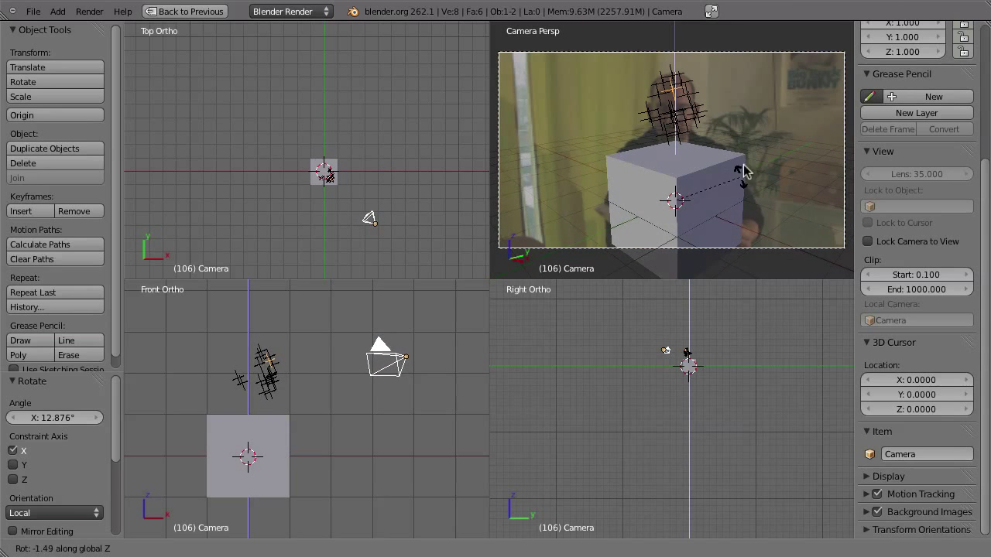
{"action": "left_click", "coordinate": [688, 179]}
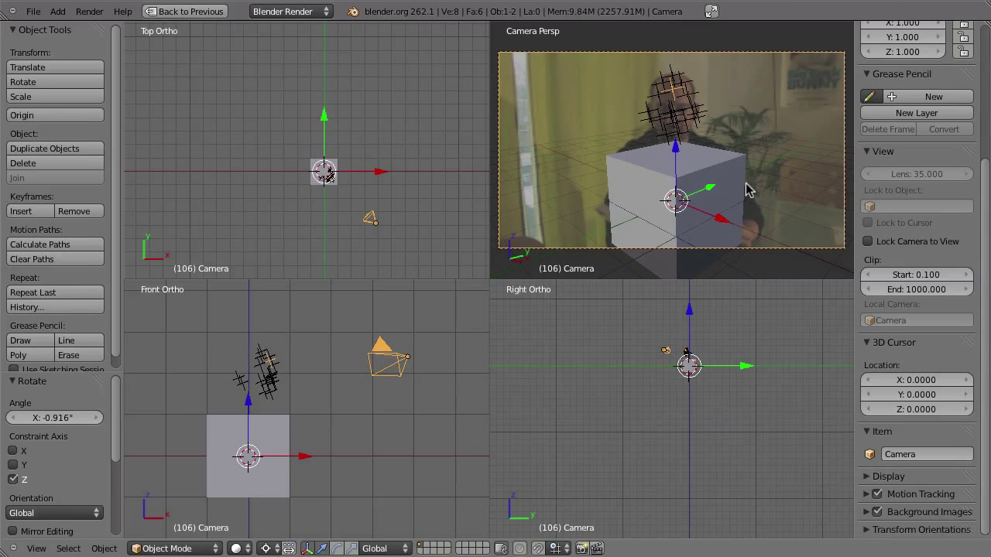
{"action": "middle_click_drag", "start_coordinate": [735, 188], "coordinate": [713, 160], "text": "shift"}
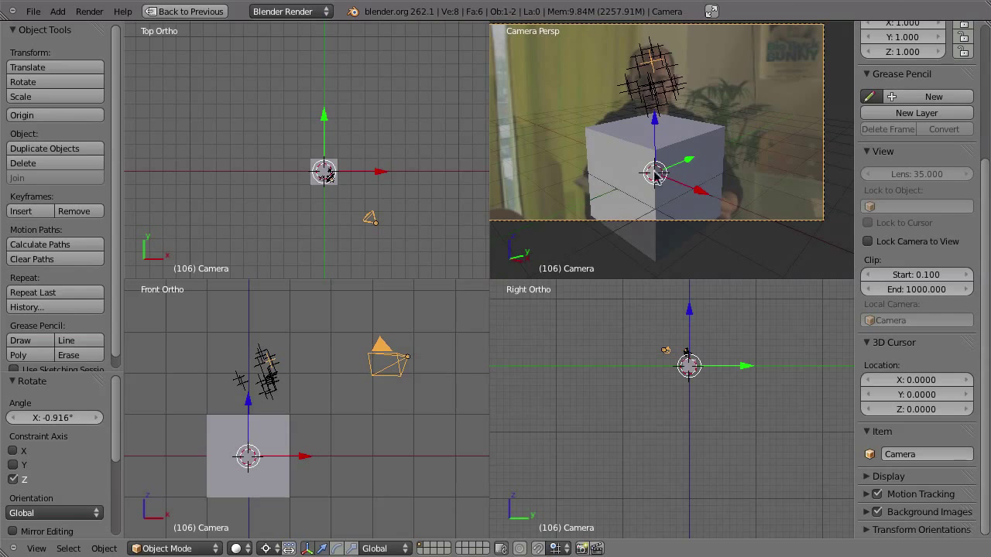
{"action": "key", "text": "alt+a"}
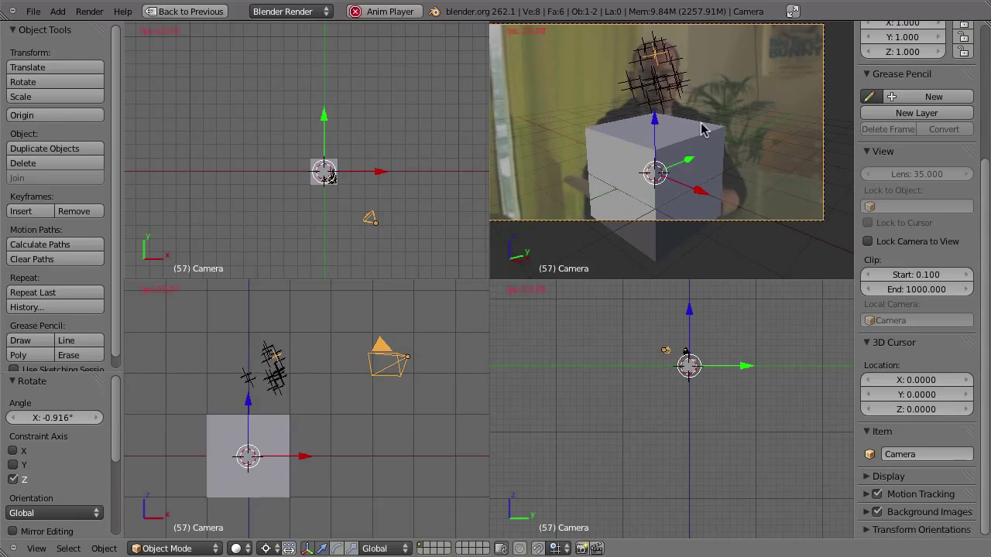
Stop the playback in the enlarged camera view and add an Object Solver constraint to the cube
{"action": "key", "text": "ctrl+Up"}
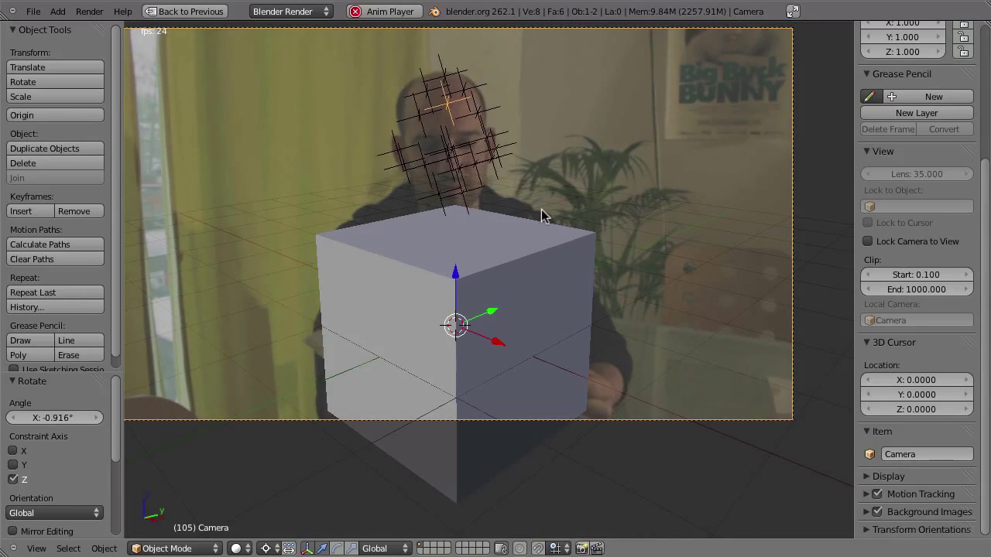
{"action": "key", "text": "alt+a"}
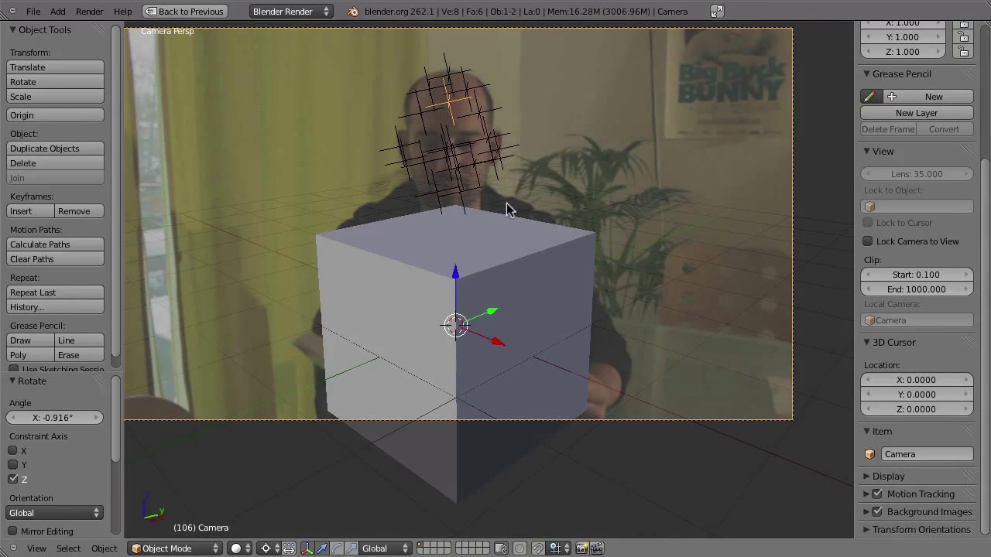
{"action": "right_click", "coordinate": [454, 267]}
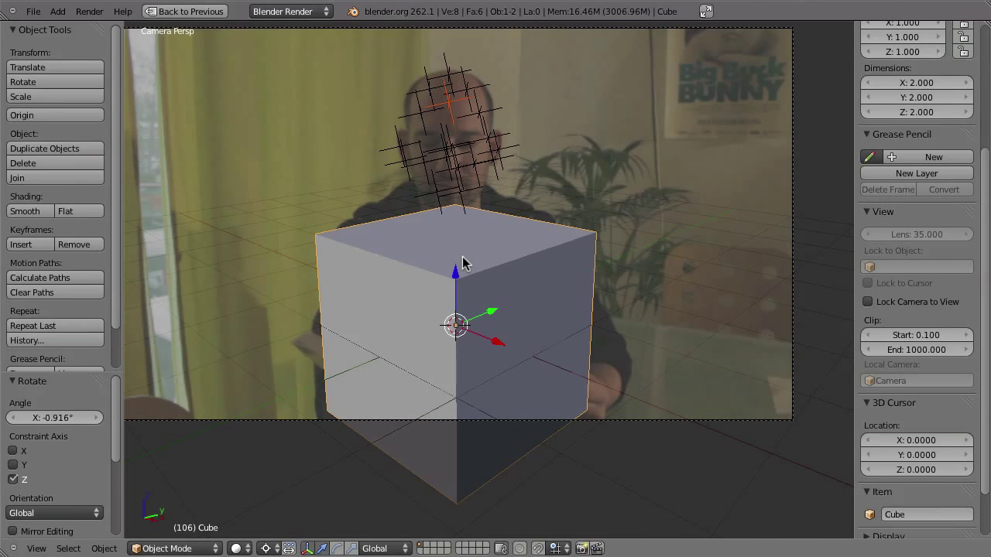
{"action": "key", "text": "ctrl+Up"}
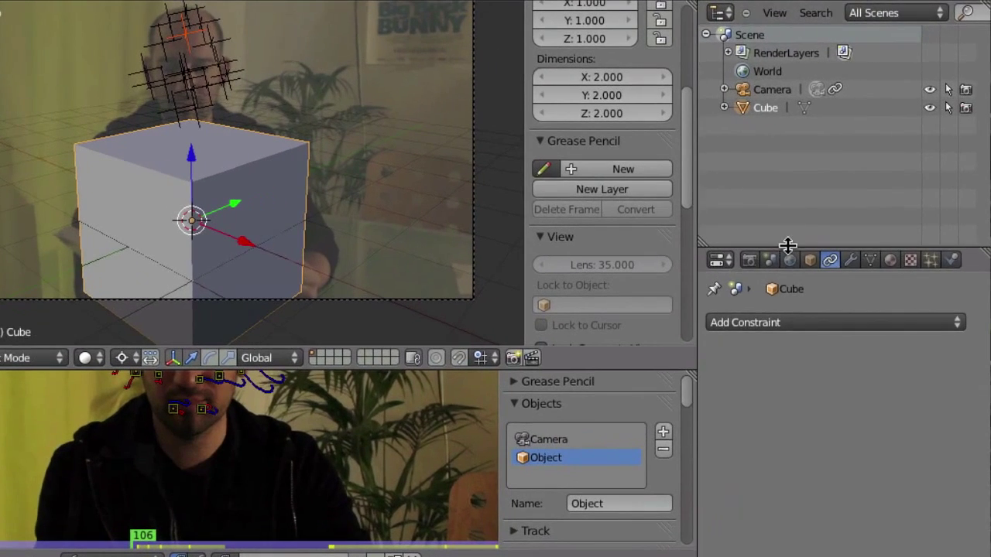
{"action": "left_click_drag", "start_coordinate": [828, 221], "coordinate": [771, 150]}
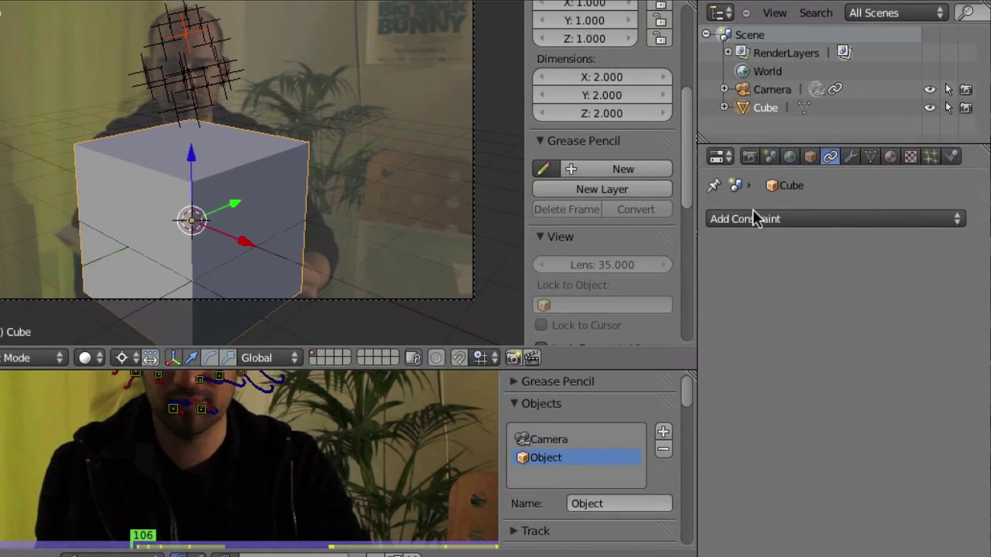
{"action": "left_click", "coordinate": [770, 219]}
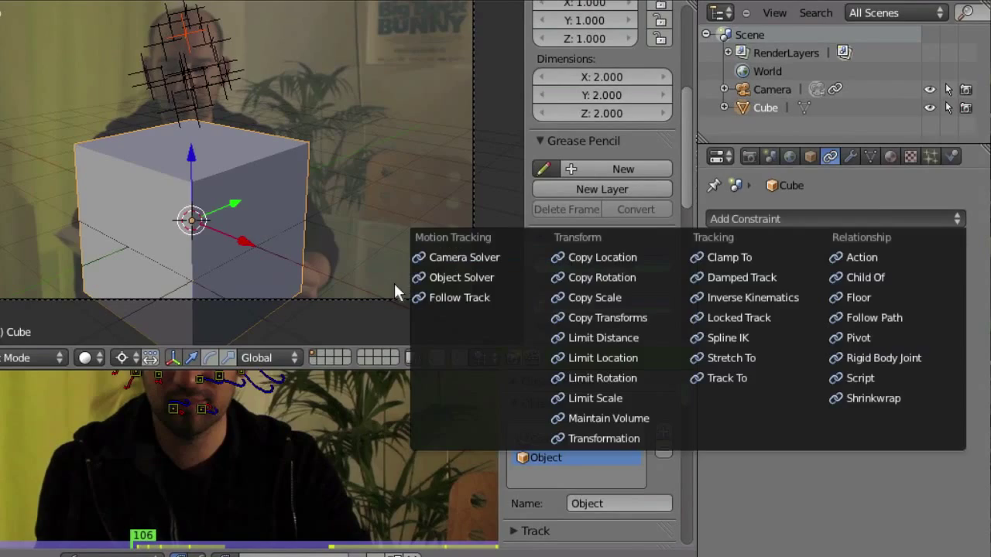
{"action": "left_click", "coordinate": [473, 278]}
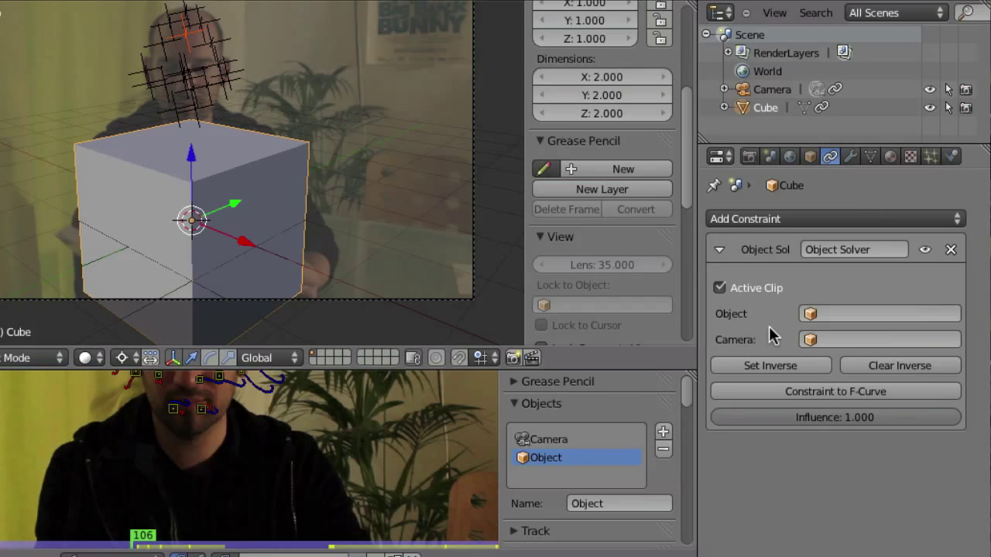
Set the Object Solver's object to Object and its camera to Camera
{"action": "left_click", "coordinate": [838, 313]}
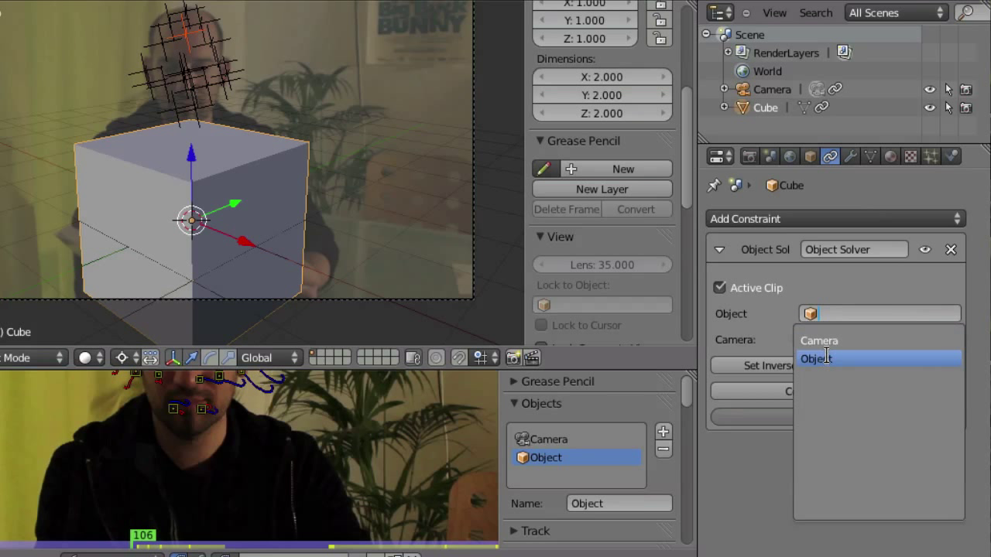
{"action": "left_click", "coordinate": [826, 358]}
{"action": "left_click", "coordinate": [842, 339]}
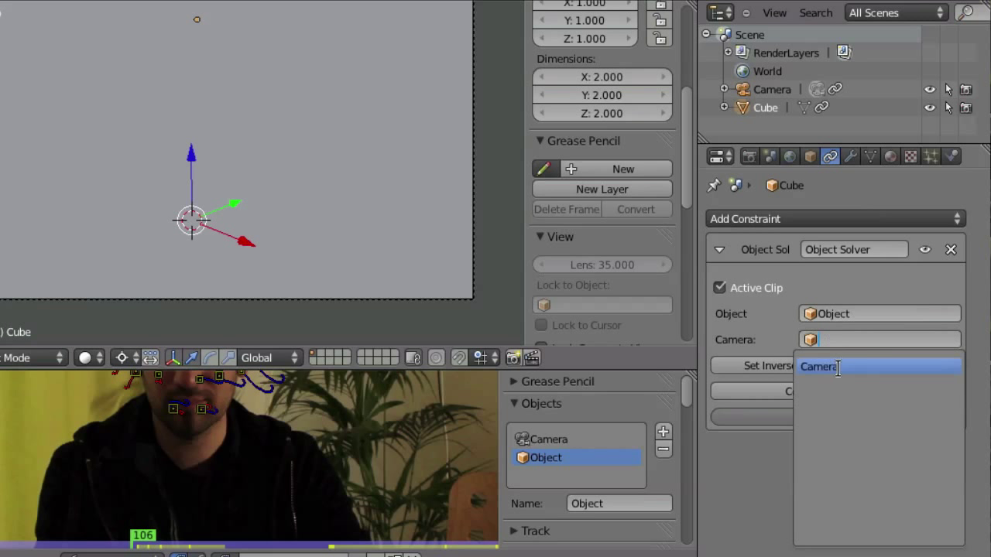
{"action": "left_click", "coordinate": [837, 367]}
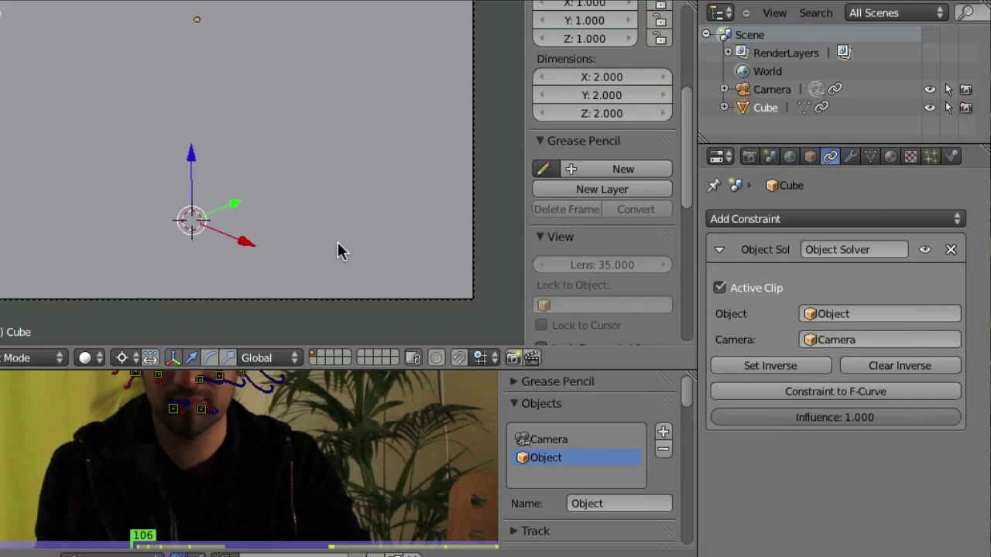
Play the animation from outside the camera view and examine how the cube moves relative to the markers
{"action": "middle_click_drag", "start_coordinate": [384, 234], "coordinate": [271, 273]}
{"action": "key", "text": "alt+a"}
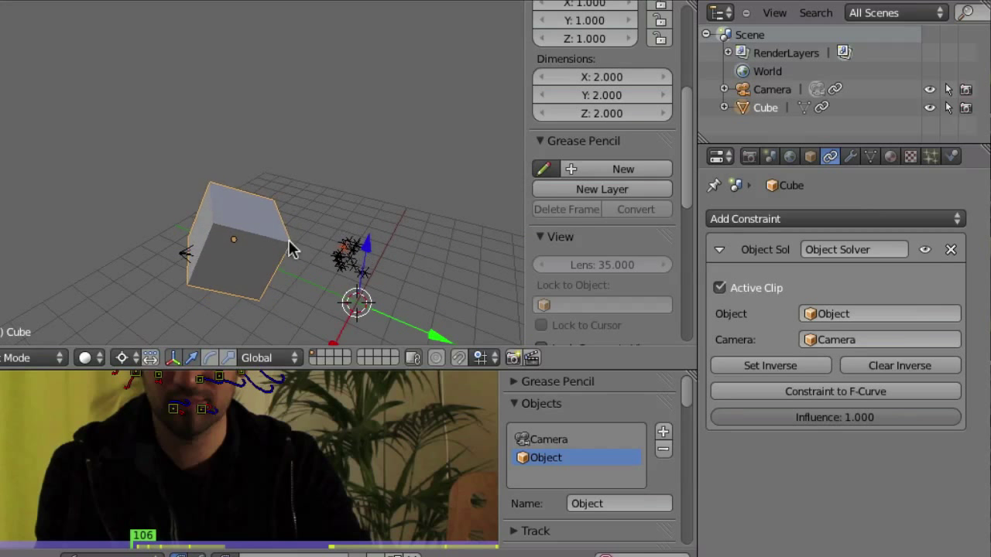
{"action": "key", "text": "Escape"}
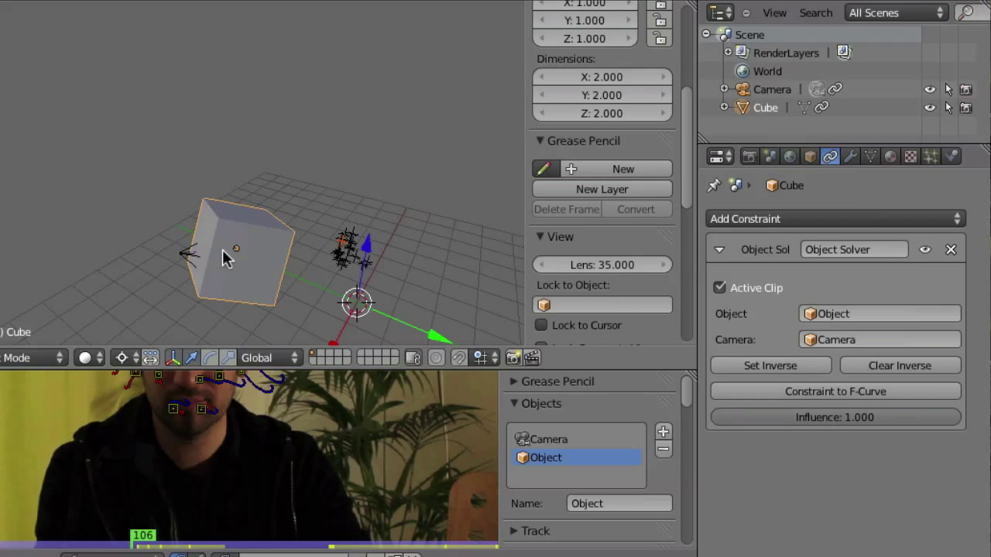
{"action": "key", "text": "alt+a"}
{"action": "key", "text": "r"}
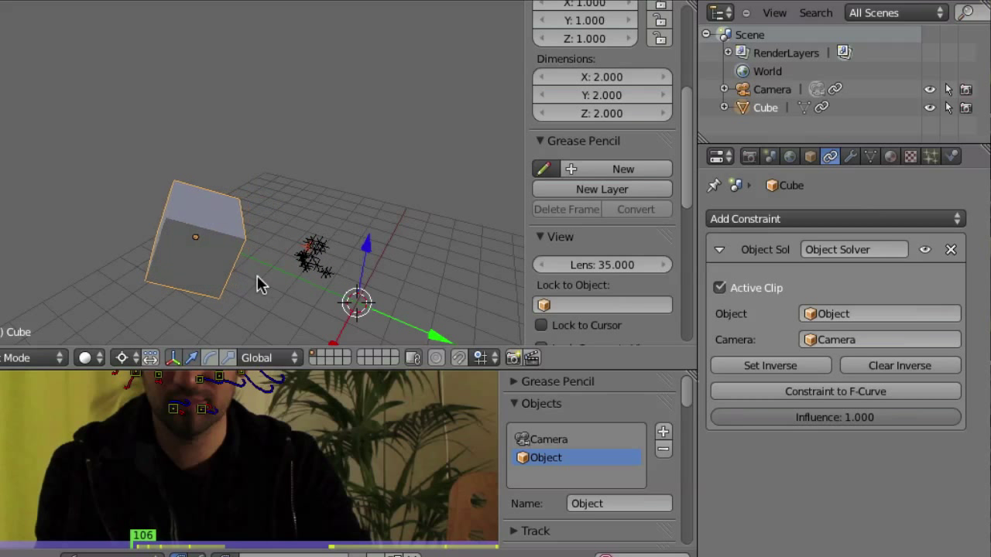
{"action": "left_click", "coordinate": [248, 296]}
Set the pivot to Median Point and the orientation to Local, move the cube along its local axes onto the markers, and play the animation
{"action": "left_click", "coordinate": [120, 360]}
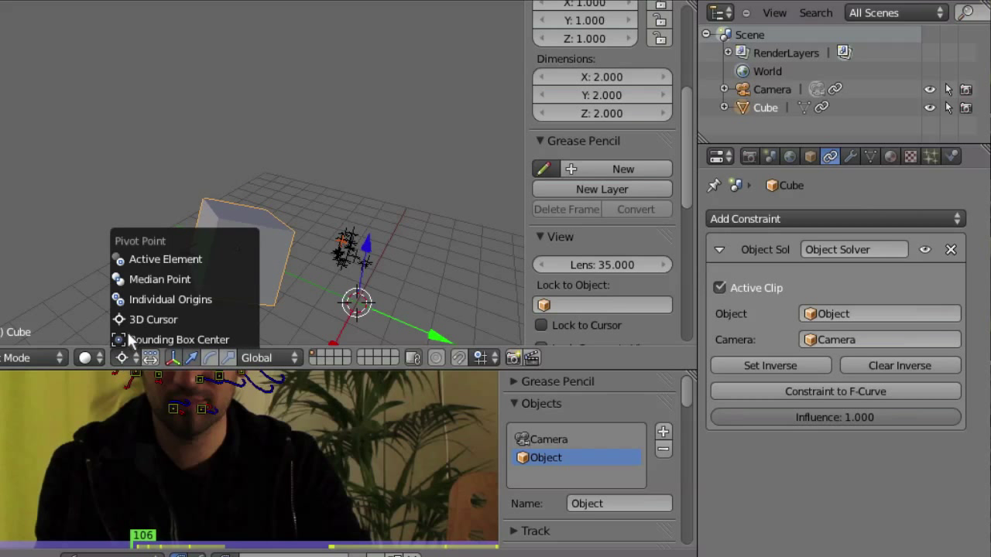
{"action": "left_click", "coordinate": [139, 280]}
{"action": "left_click", "coordinate": [270, 362]}
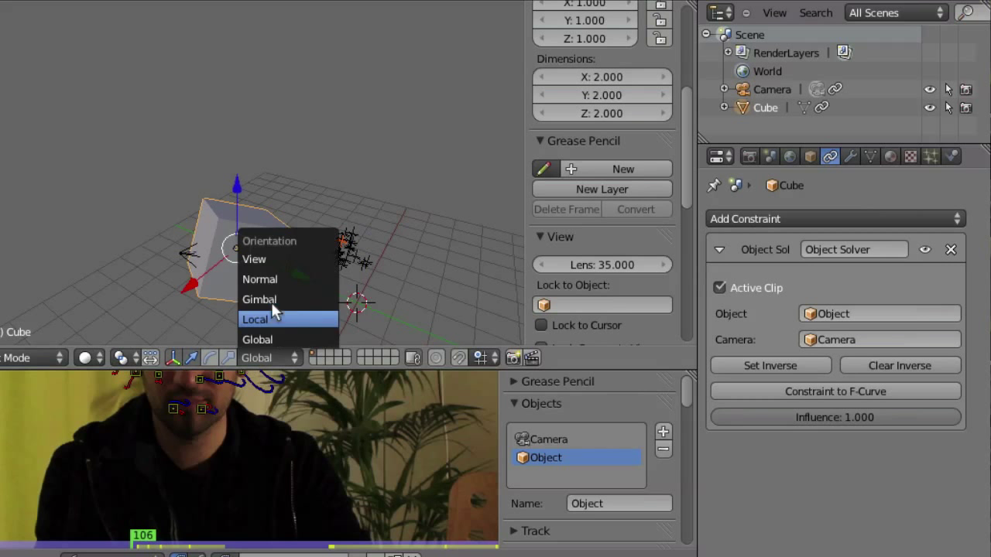
{"action": "left_click", "coordinate": [268, 315]}
{"action": "left_click_drag", "start_coordinate": [174, 239], "coordinate": [298, 257]}
{"action": "left_click_drag", "start_coordinate": [373, 208], "coordinate": [380, 192]}
{"action": "key", "text": "alt+a"}
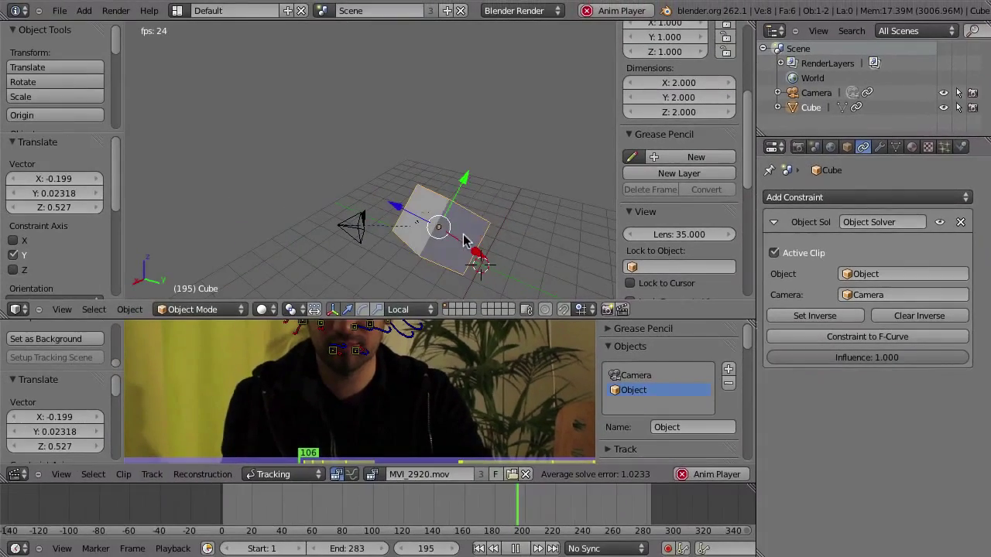
{"action": "key", "text": "Escape"}
Select the tracking marker on the bridge of the nose in the enlarged footage
{"action": "key", "text": "ctrl+Up"}
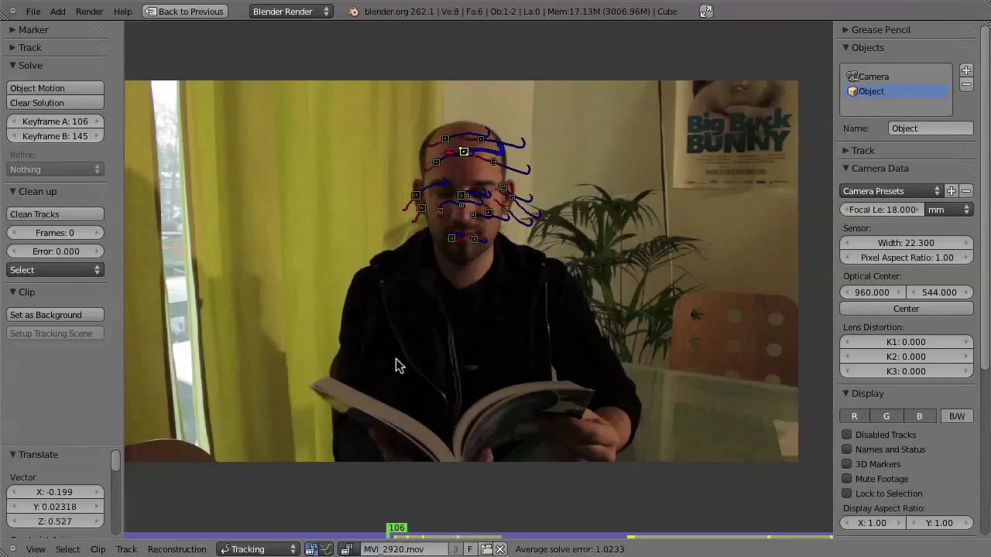
{"action": "middle_click_drag", "start_coordinate": [469, 224], "coordinate": [449, 298], "text": "ctrl"}
{"action": "middle_click_drag", "start_coordinate": [464, 251], "coordinate": [446, 316]}
{"action": "middle_click_drag", "start_coordinate": [446, 316], "coordinate": [467, 359], "text": "ctrl"}
{"action": "mouse_move", "coordinate": [475, 279]}
{"action": "middle_mouse_down", "text": "ctrl"}
{"action": "mouse_move", "coordinate": [476, 365]}
{"action": "mouse_move", "coordinate": [415, 281]}
{"action": "mouse_move", "coordinate": [441, 369]}
{"action": "mouse_move", "coordinate": [436, 325]}
{"action": "middle_mouse_up", "text": "ctrl"}
{"action": "right_click", "coordinate": [427, 318]}
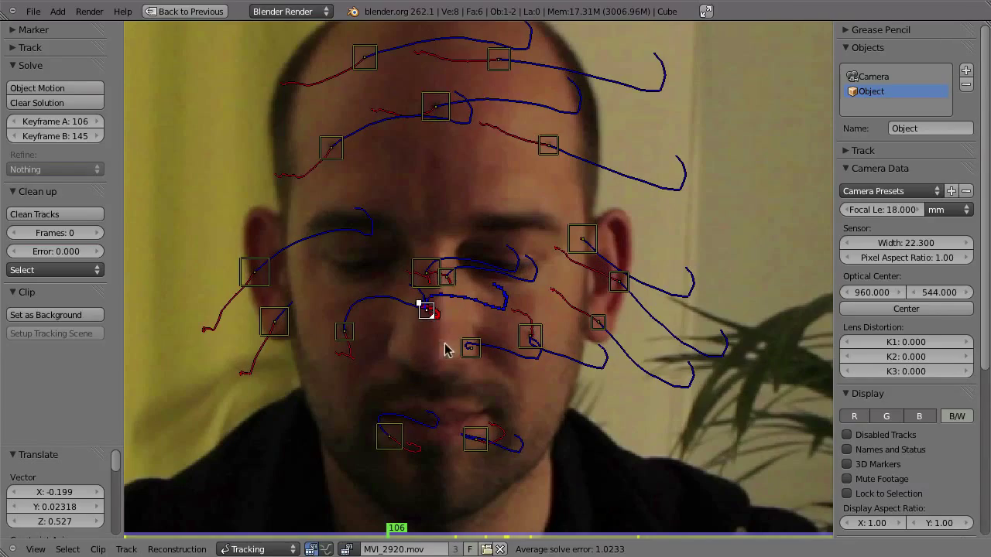
Put the cube in Edit Mode with edge selection and select its upright edge nearest the camera
{"action": "key", "text": "shift+space"}
{"action": "key", "text": "shift+space"}
{"action": "middle_click_drag", "start_coordinate": [639, 325], "coordinate": [469, 199]}
{"action": "scroll", "coordinate": [454, 241], "scroll_direction": "up", "scroll_amount": 3}
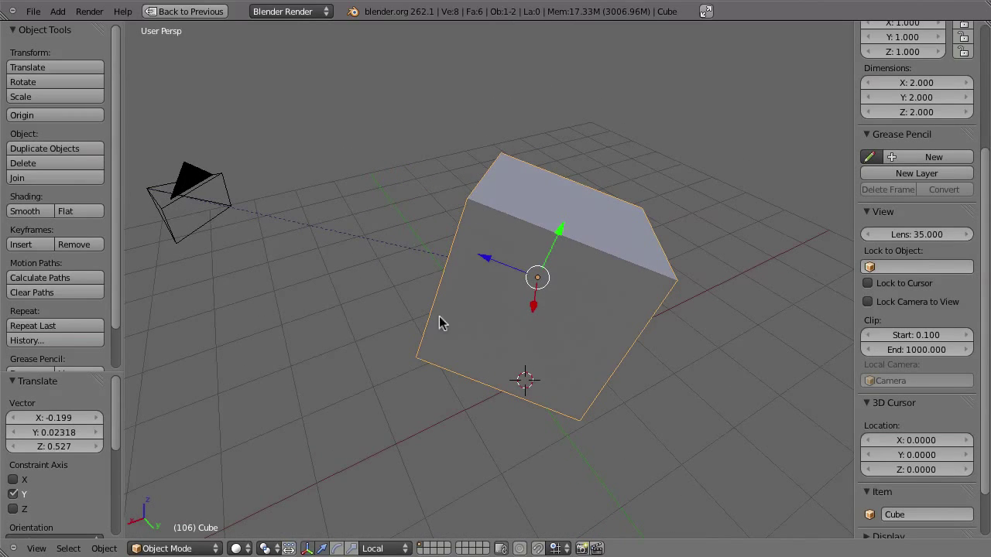
{"action": "key", "text": "Tab"}
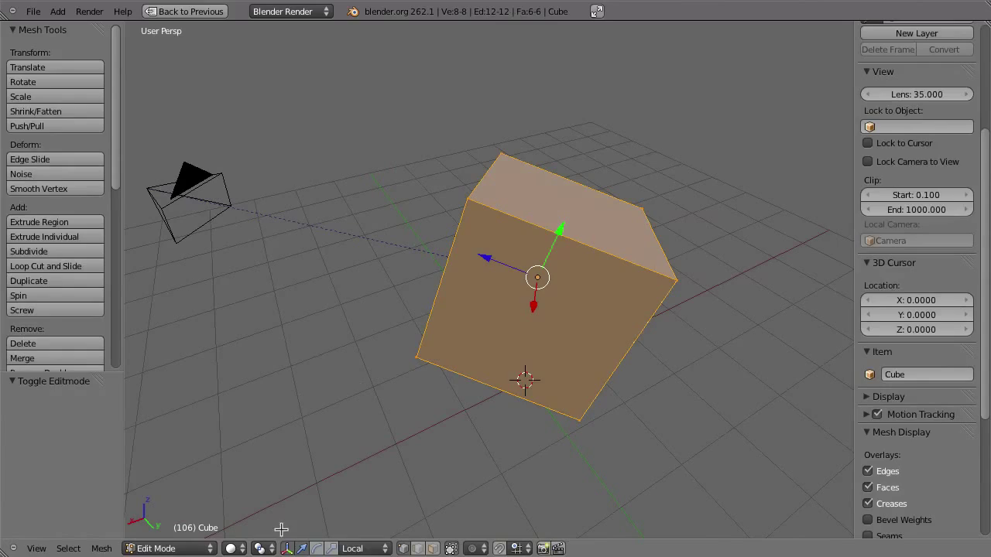
{"action": "key", "text": "ctrl+Tab"}
{"action": "left_click", "coordinate": [514, 376]}
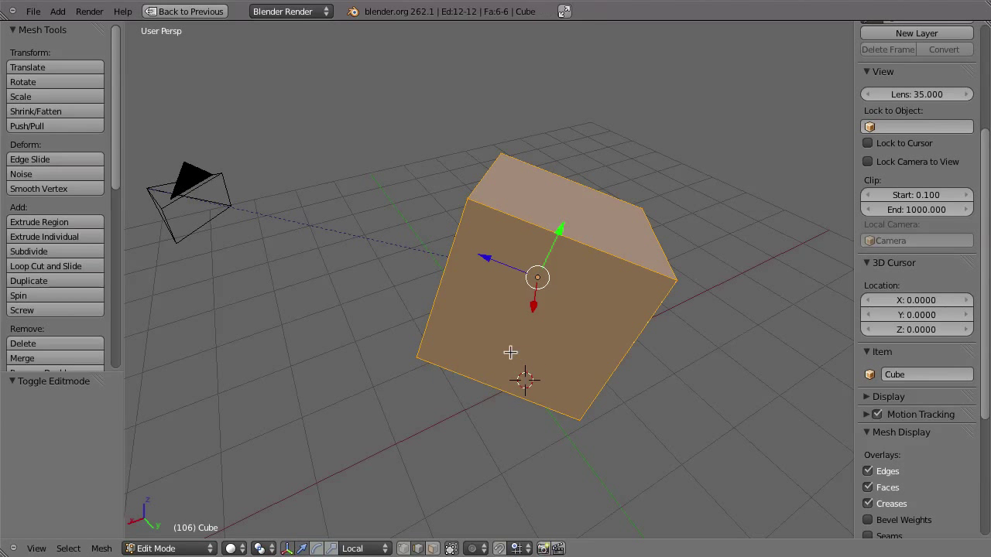
{"action": "right_click", "coordinate": [430, 290]}
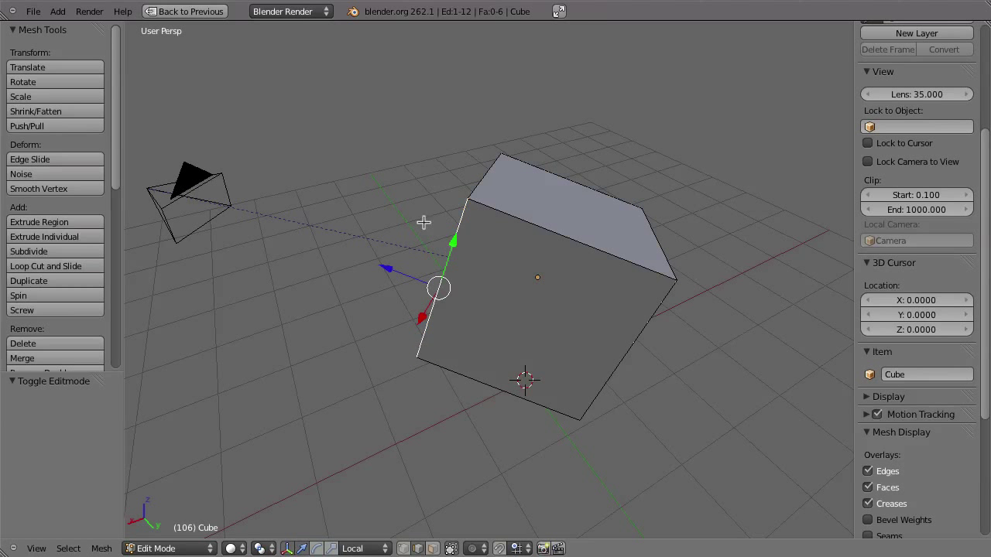
Snap the 3D cursor to the selected edge and set the cube's origin to the 3D cursor
{"action": "key", "text": "shift+s"}
{"action": "key", "text": "Down"}
{"action": "key", "text": "Down"}
{"action": "key", "text": "Return"}
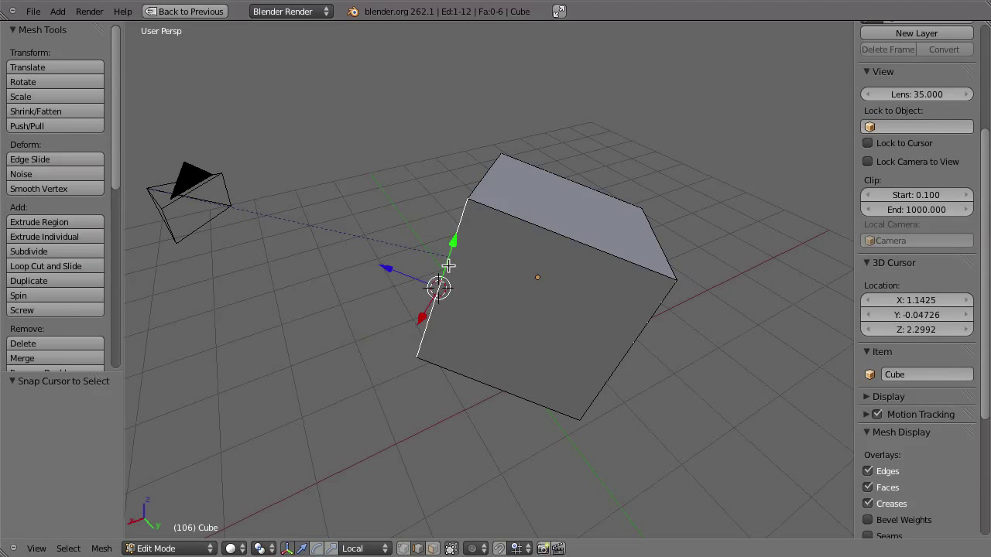
{"action": "key", "text": "Tab"}
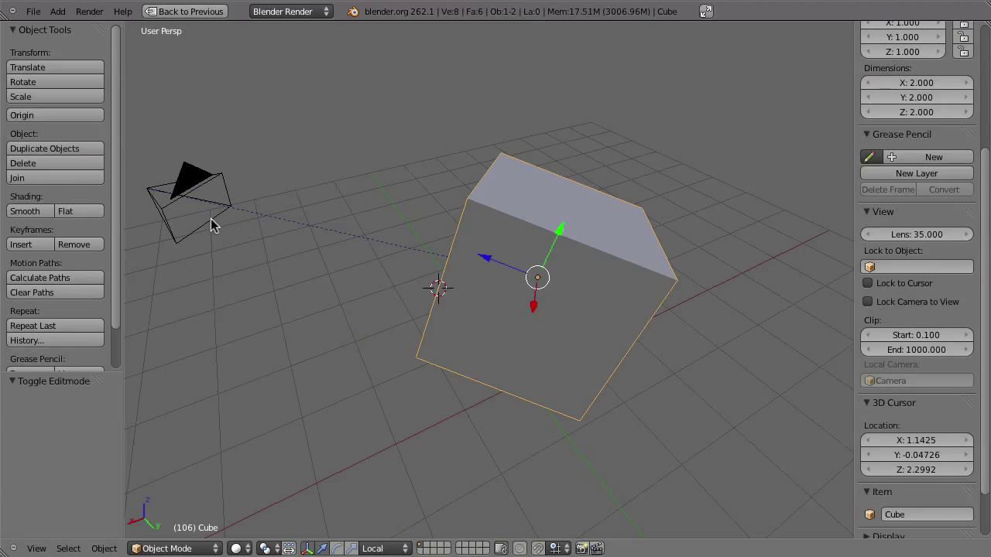
{"action": "left_click", "coordinate": [62, 113]}
{"action": "left_click", "coordinate": [78, 147]}
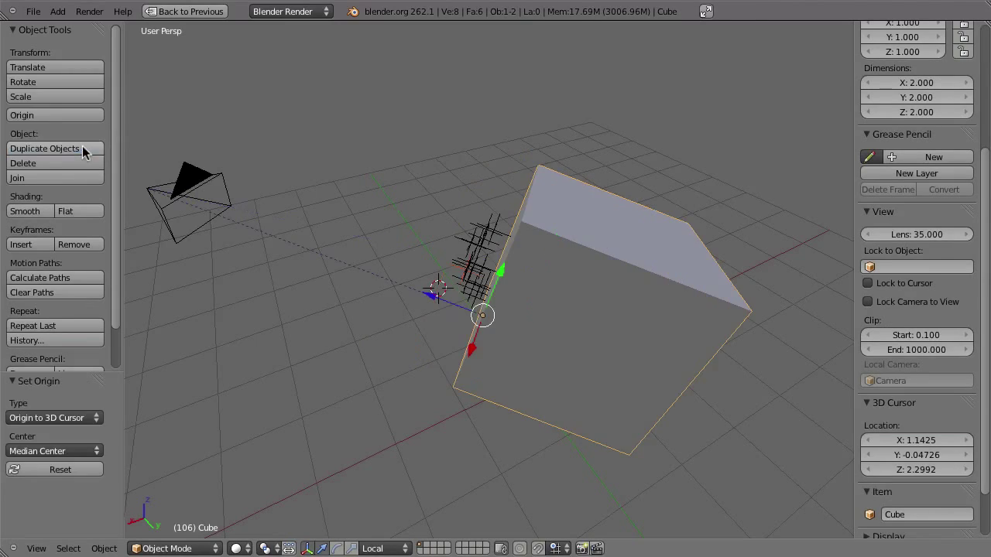
Switch the clip editor to Reconstruction mode and set the selected nose marker as the tracked object's origin
{"action": "middle_click_drag", "start_coordinate": [454, 320], "coordinate": [480, 325]}
{"action": "key", "text": "ctrl+Up"}
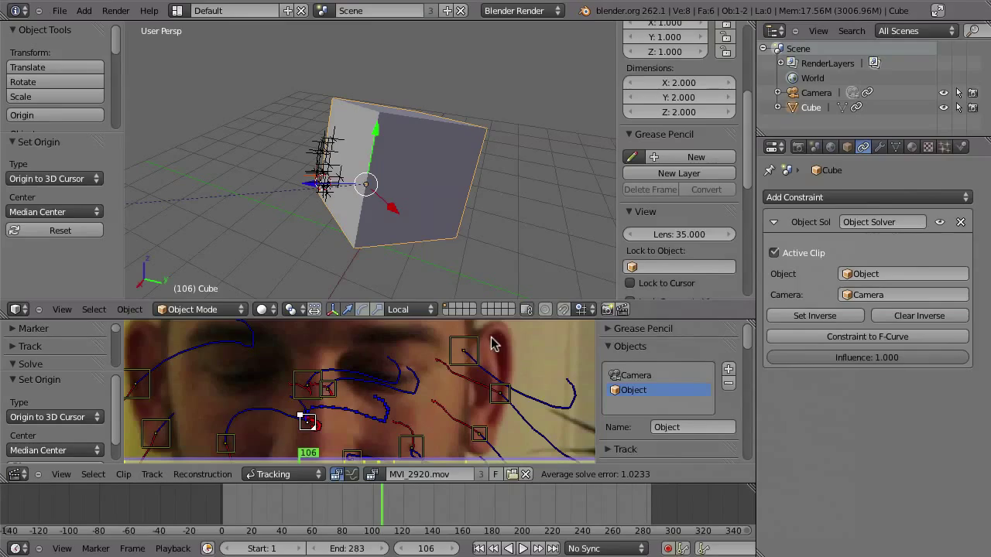
{"action": "key", "text": "ctrl+Up"}
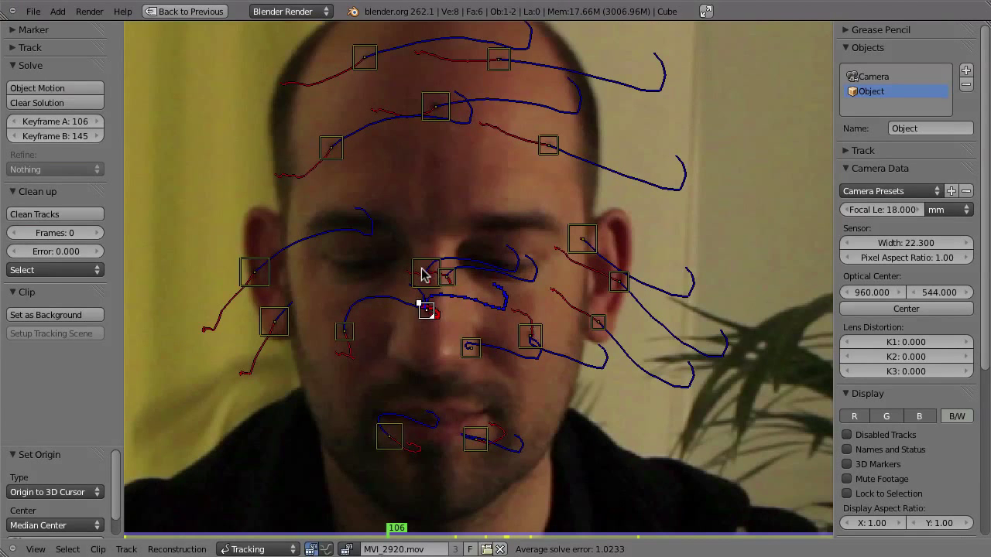
{"action": "left_click", "coordinate": [267, 547]}
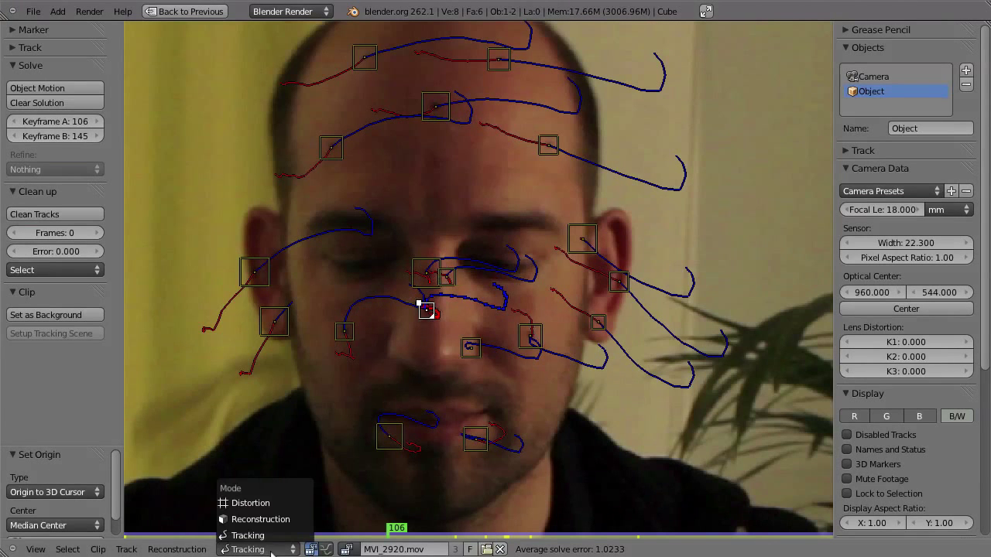
{"action": "left_click", "coordinate": [271, 517]}
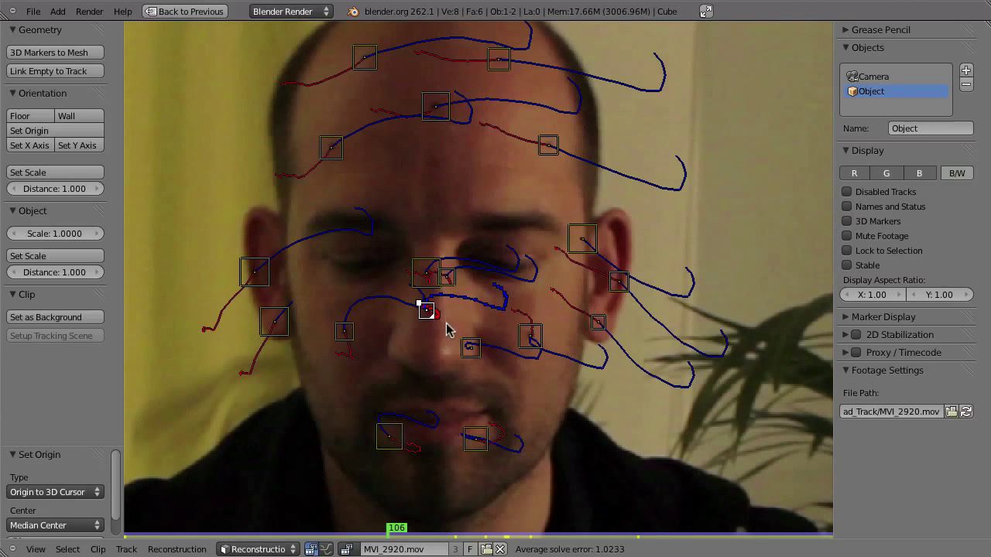
{"action": "left_click", "coordinate": [53, 131]}
{"action": "key", "text": "ctrl+Up"}
Play the animation in the camera view and check how the cube follows the head from the nose marker
{"action": "middle_click_drag", "start_coordinate": [377, 200], "coordinate": [371, 150]}
{"action": "scroll", "coordinate": [306, 184], "scroll_direction": "up", "scroll_amount": 6}
{"action": "scroll", "coordinate": [310, 186], "scroll_direction": "down", "scroll_amount": 6}
{"action": "middle_click_drag", "start_coordinate": [319, 186], "coordinate": [400, 243]}
{"action": "key", "text": "KP_0"}
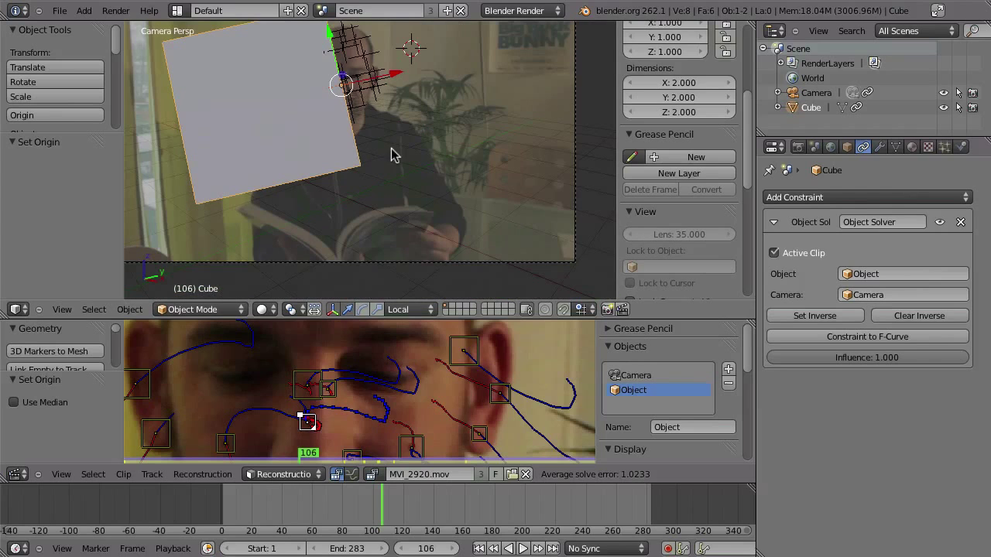
{"action": "key", "text": "alt+a"}
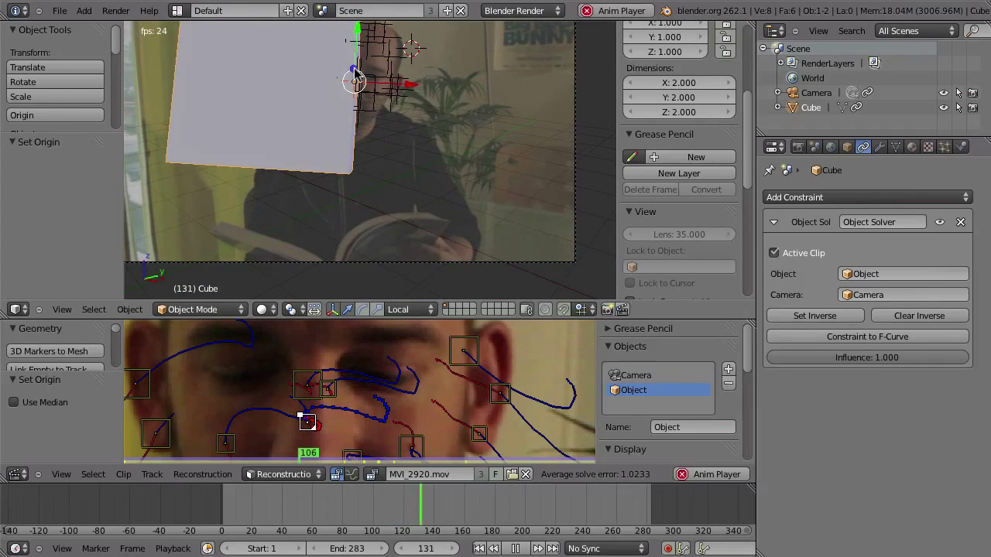
{"action": "middle_click_drag", "start_coordinate": [352, 115], "coordinate": [367, 111], "text": "ctrl"}
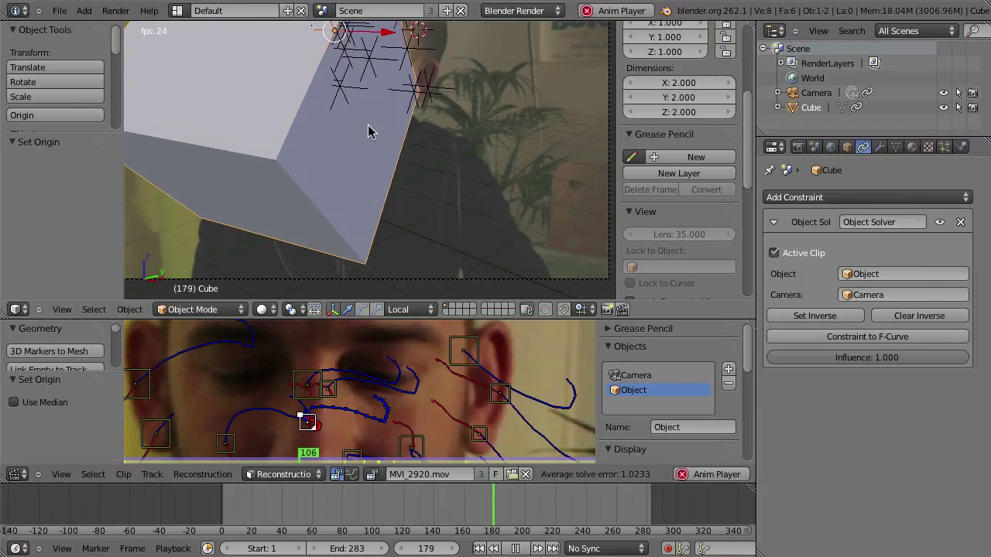
{"action": "key", "text": "Escape"}
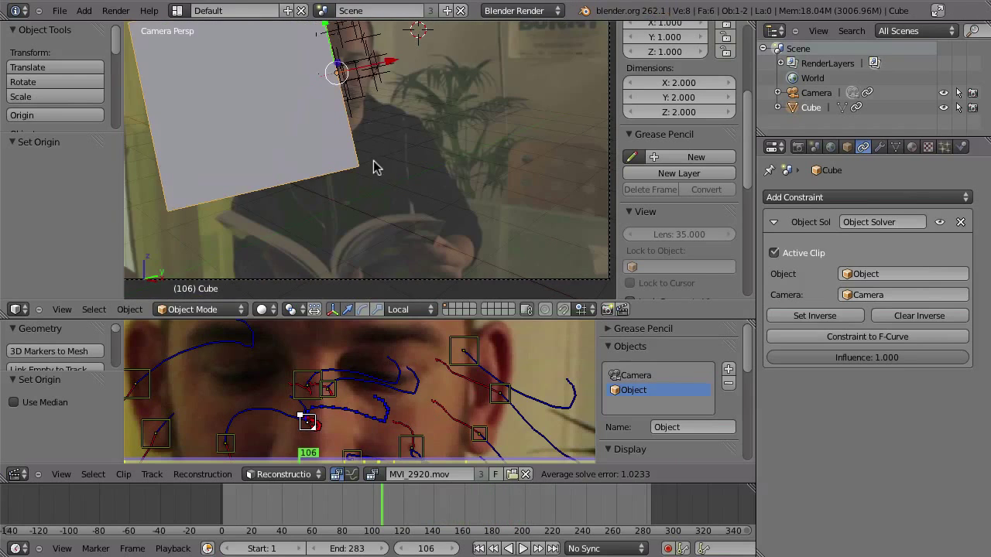
Rotate the cube by -46.229° about the global Z axis and display it in wireframe
{"action": "scroll", "coordinate": [354, 123], "scroll_direction": "down", "scroll_amount": 1}
{"action": "middle_click_drag", "start_coordinate": [353, 116], "coordinate": [414, 171], "text": "shift"}
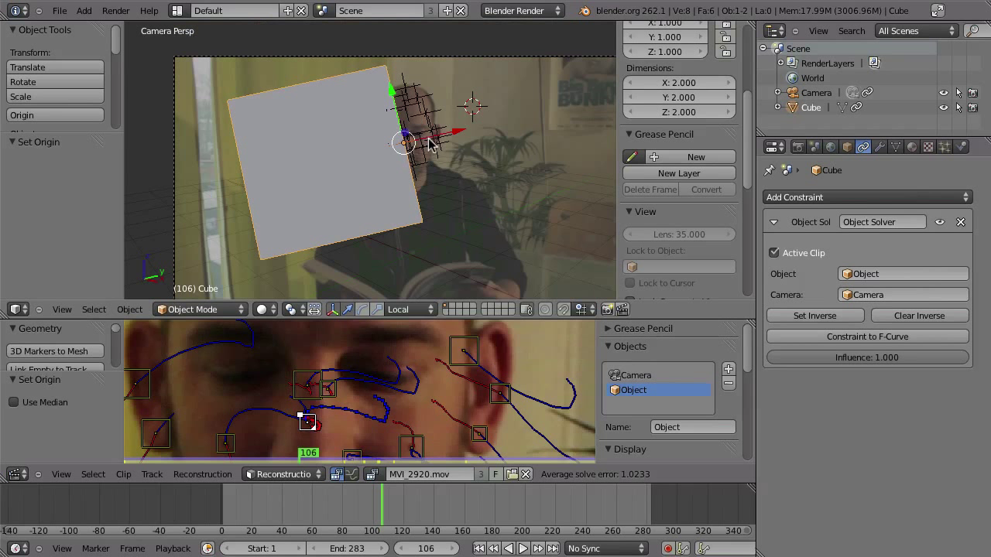
{"action": "key", "text": "r"}
{"action": "key", "text": "z"}
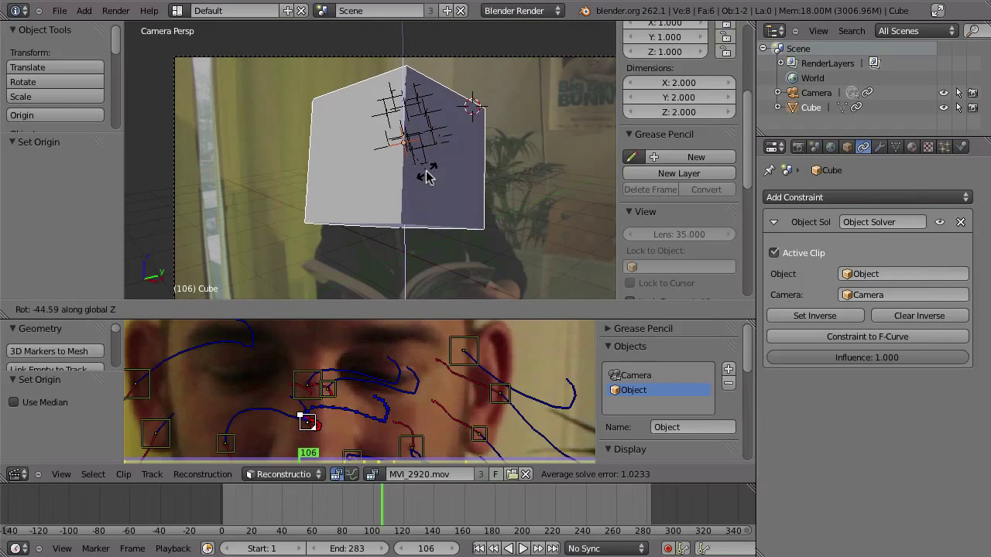
{"action": "left_click", "coordinate": [430, 178]}
{"action": "key", "text": "z"}
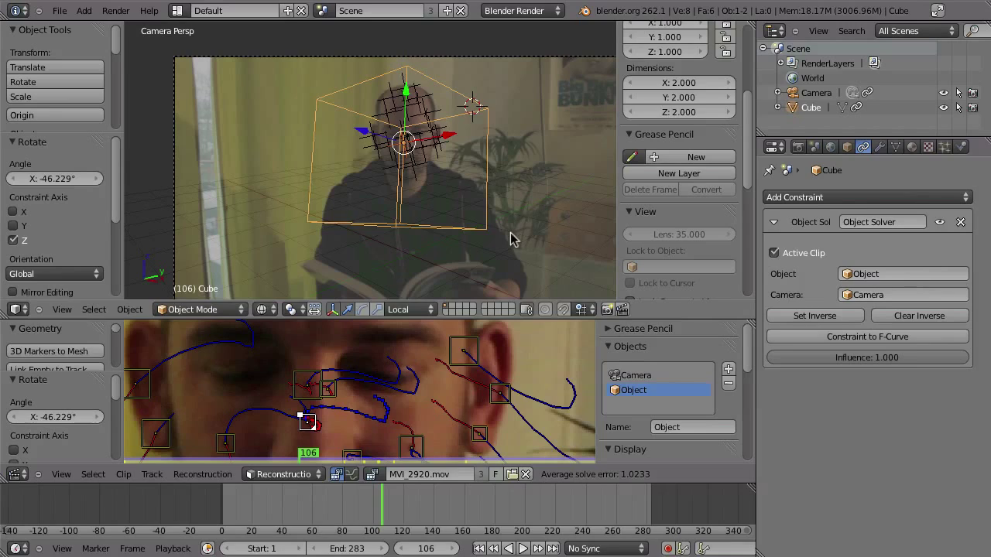
Scale the cube uniformly to 0.632 and view it from outside the camera
{"action": "key", "text": "s"}
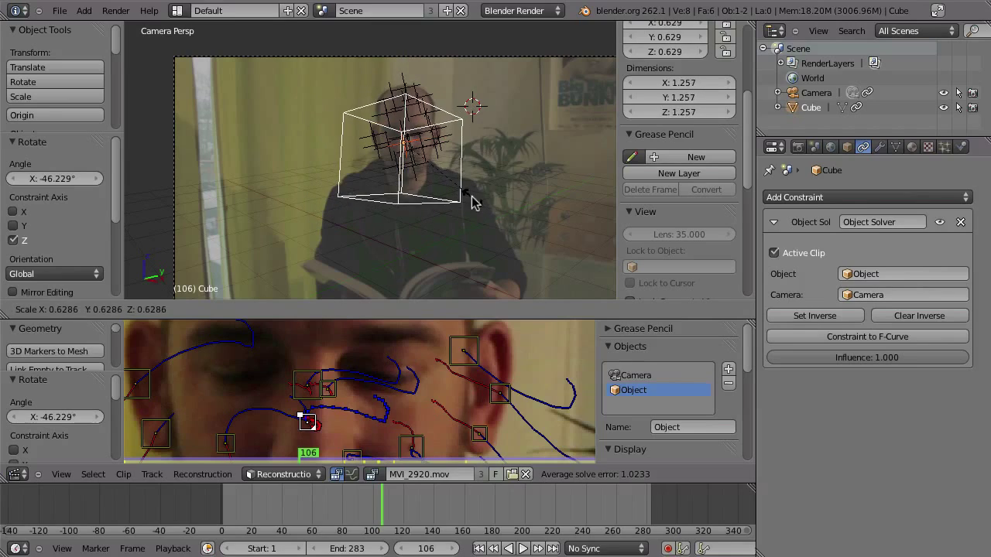
{"action": "left_click", "coordinate": [473, 198]}
{"action": "key", "text": "KP_0"}
{"action": "middle_click_drag", "start_coordinate": [477, 199], "coordinate": [332, 203]}
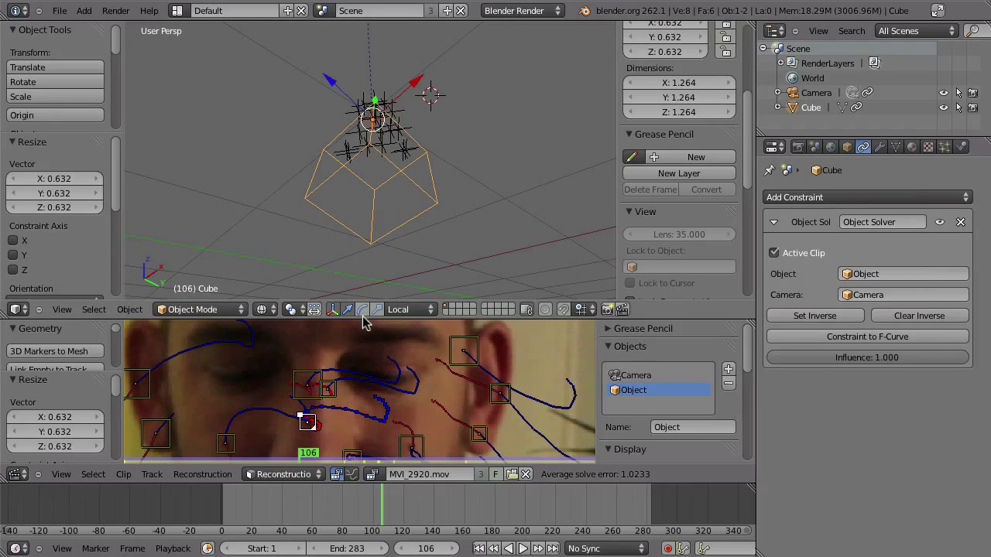
Select the two ear markers in the enlarged clip editor and set the tracked object's scale with a distance of 0.3
{"action": "left_click_drag", "start_coordinate": [75, 372], "coordinate": [76, 426]}
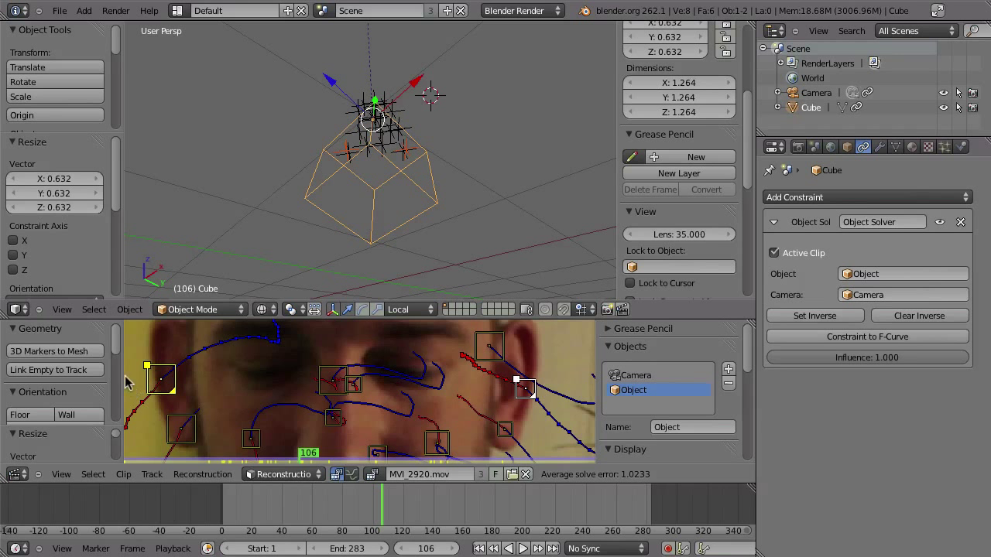
{"action": "scroll", "coordinate": [112, 351], "scroll_direction": "down", "scroll_amount": 1}
{"action": "scroll", "coordinate": [123, 400], "scroll_direction": "up", "scroll_amount": 5}
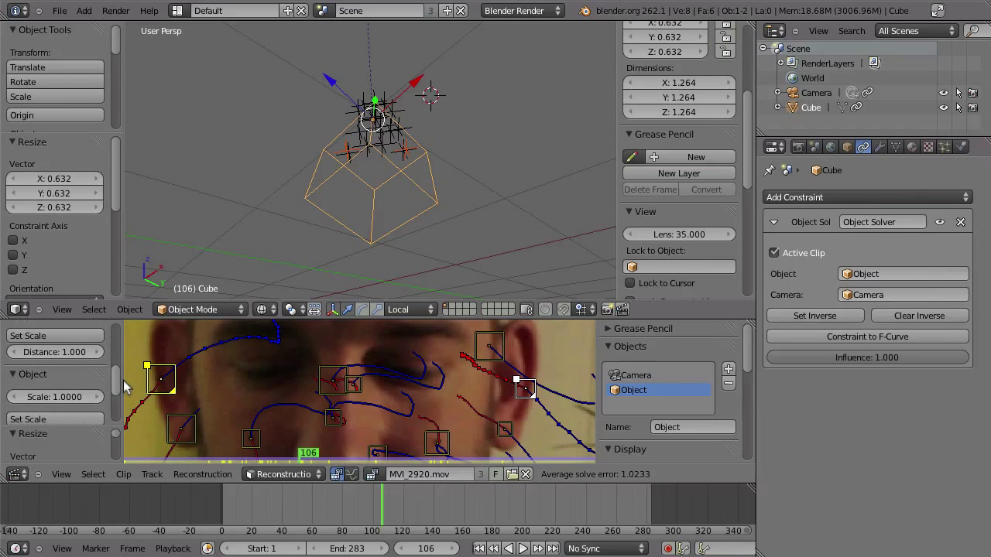
{"action": "key", "text": "ctrl+Up"}
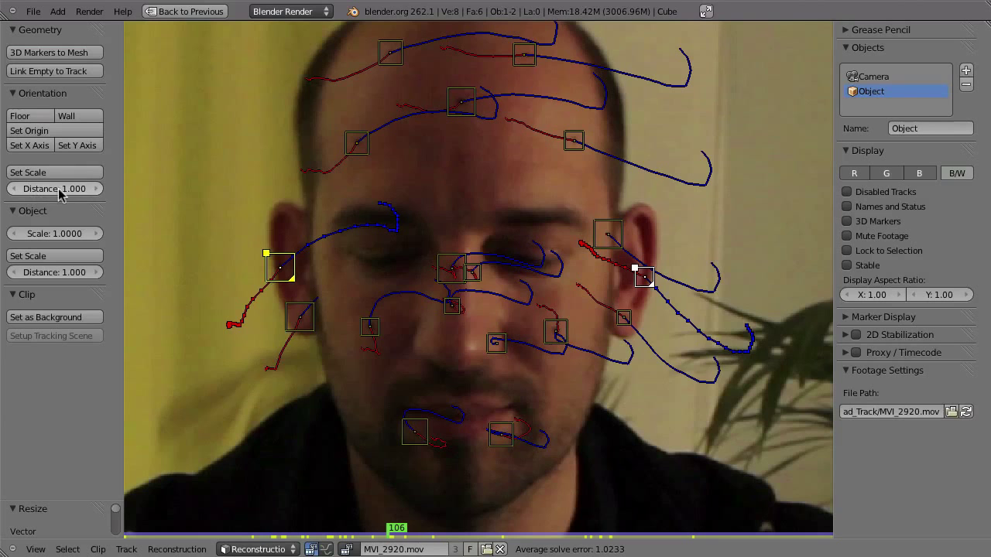
{"action": "scroll", "coordinate": [457, 341], "scroll_direction": "down", "scroll_amount": 6}
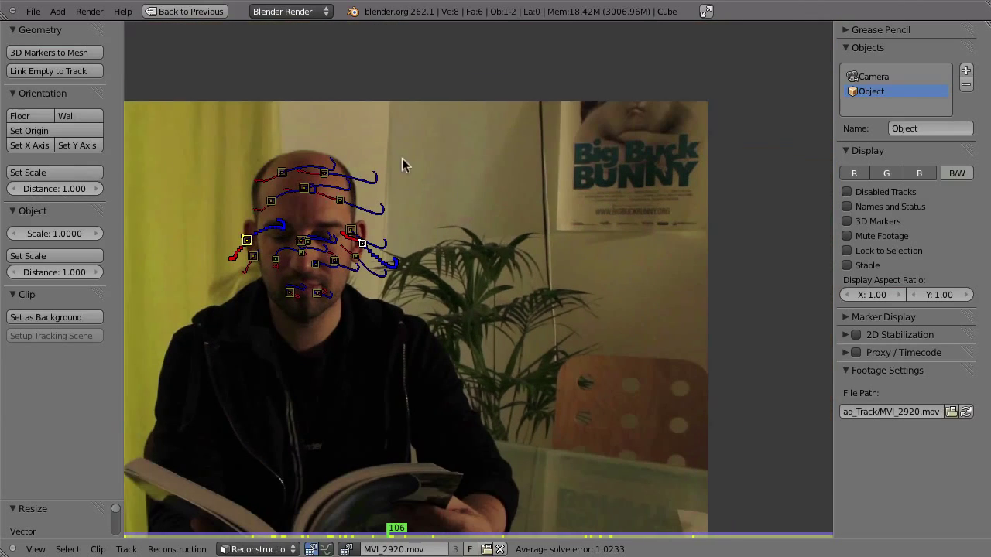
{"action": "middle_click_drag", "start_coordinate": [401, 158], "coordinate": [386, 138]}
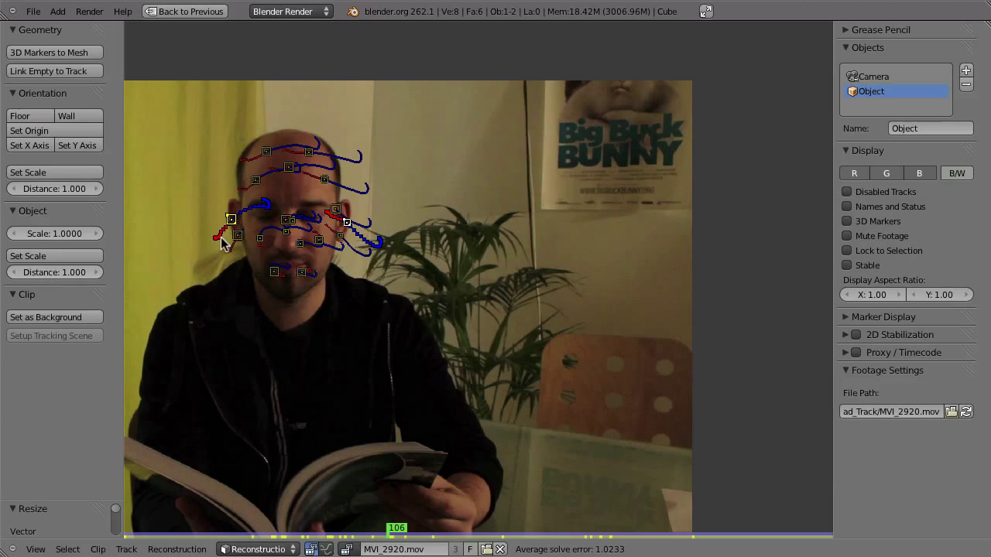
{"action": "left_click_drag", "start_coordinate": [57, 273], "coordinate": [67, 275]}
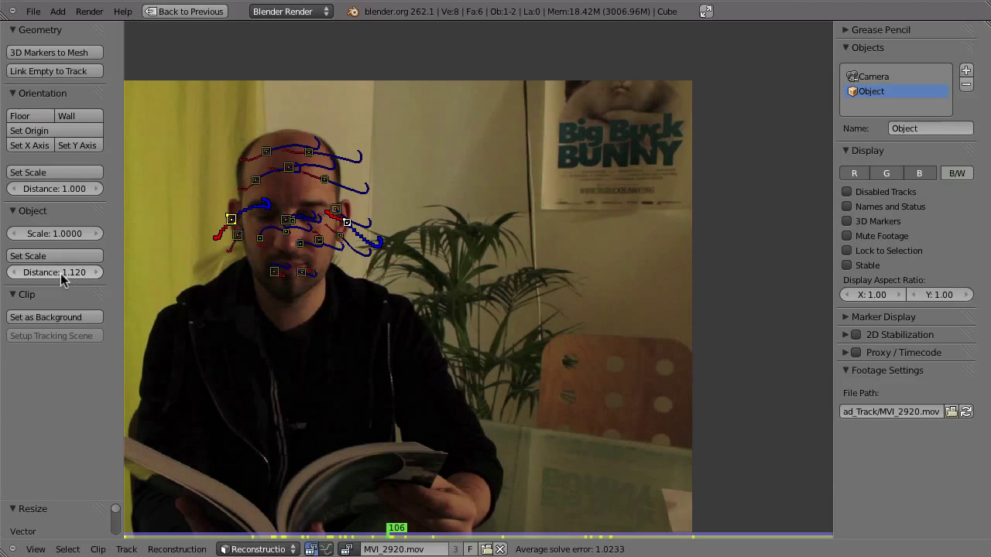
{"action": "left_click", "coordinate": [57, 272]}
{"action": "type", "text": ".3"}
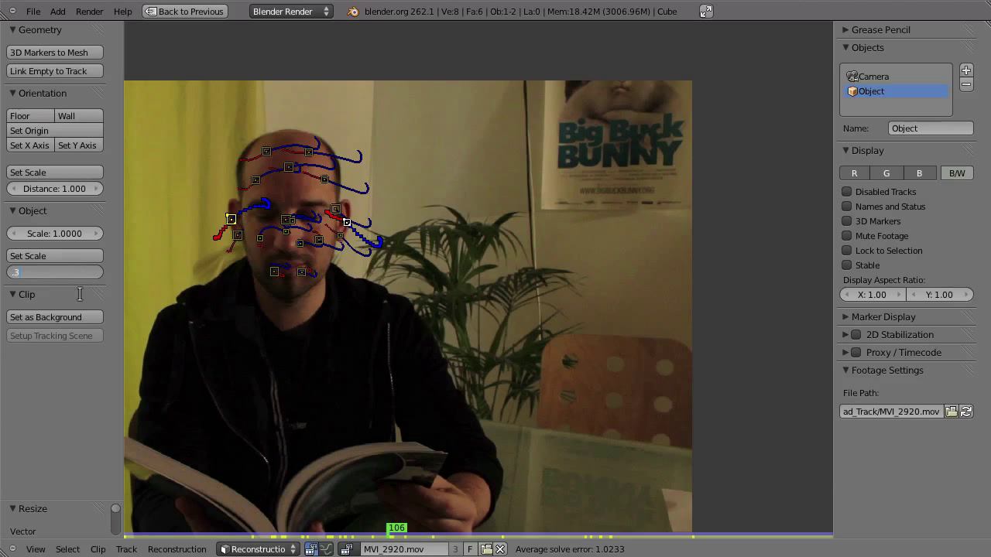
{"action": "type", "text": ".3"}
{"action": "key", "text": "Return"}
{"action": "key", "text": "shift+space"}
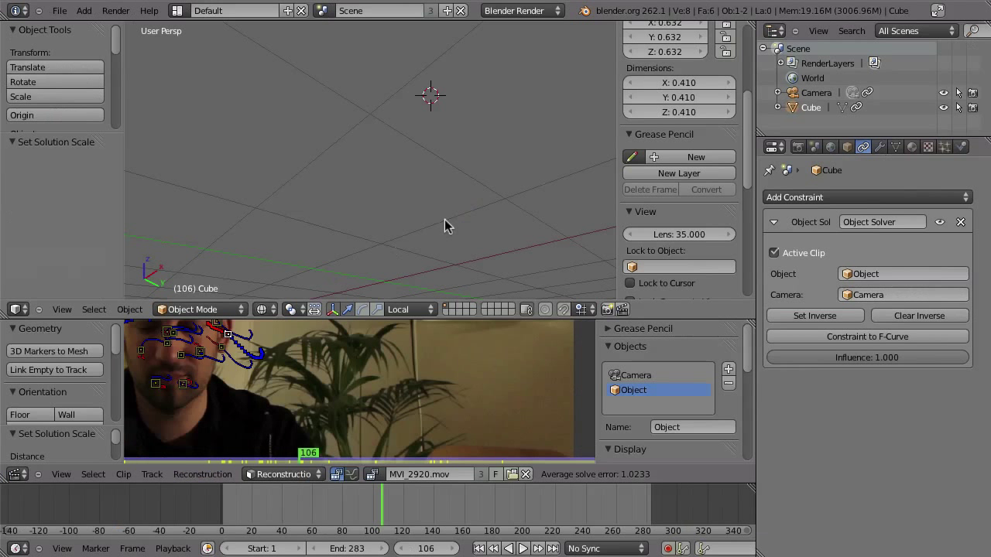
Examine where the rescaled cube and head markers sit relative to the camera, toggling the Object Solver constraint off and on
{"action": "scroll", "coordinate": [401, 175], "scroll_direction": "down", "scroll_amount": 10}
{"action": "middle_click_drag", "start_coordinate": [433, 141], "coordinate": [335, 200]}
{"action": "scroll", "coordinate": [394, 184], "scroll_direction": "up", "scroll_amount": 9}
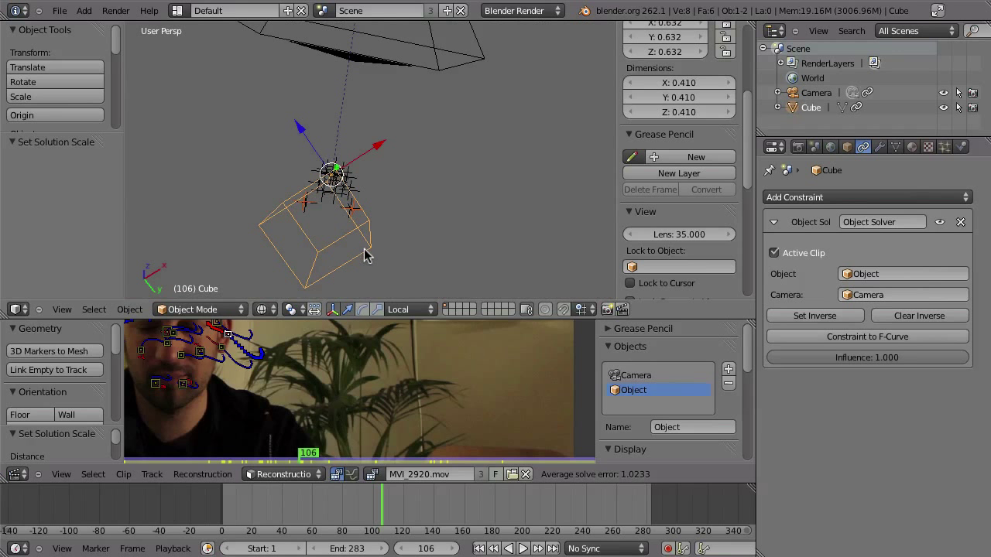
{"action": "middle_click_drag", "start_coordinate": [404, 167], "coordinate": [391, 229]}
{"action": "left_click", "coordinate": [937, 223]}
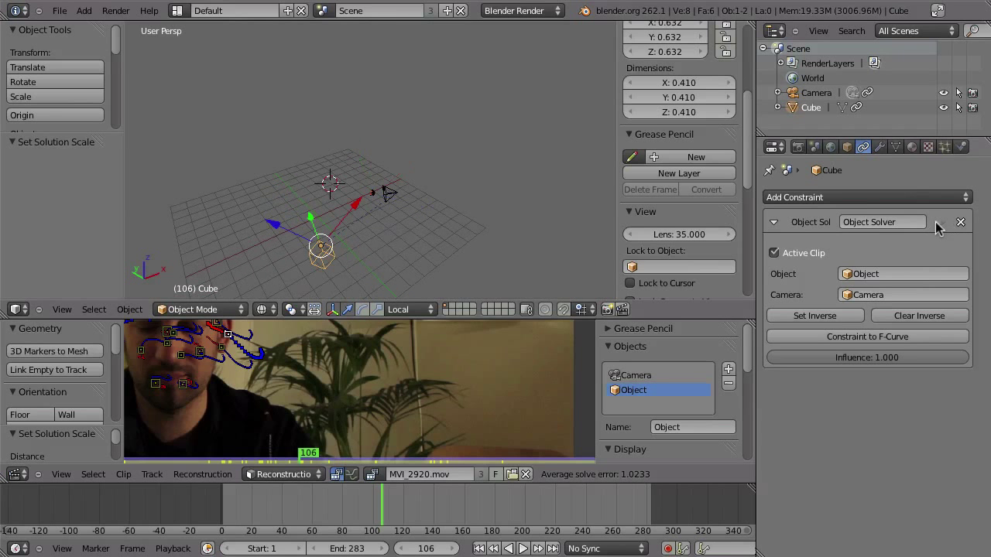
{"action": "left_click", "coordinate": [941, 223]}
{"action": "middle_click_drag", "start_coordinate": [436, 261], "coordinate": [356, 208]}
{"action": "scroll", "coordinate": [356, 208], "scroll_direction": "up", "scroll_amount": 3}
{"action": "middle_click_drag", "start_coordinate": [411, 190], "coordinate": [425, 224]}
{"action": "scroll", "coordinate": [418, 201], "scroll_direction": "up", "scroll_amount": 5}
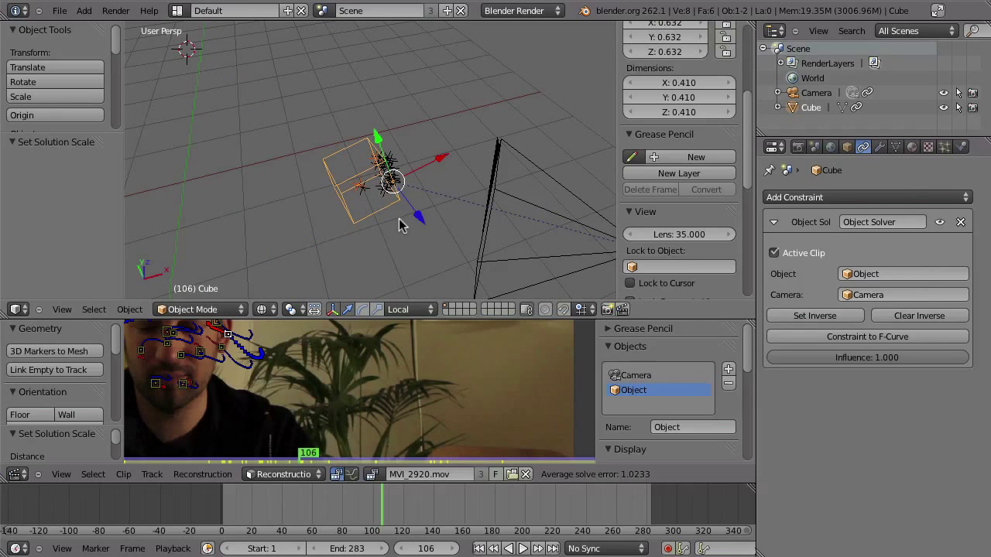
Enlarge the clip editor area and set the tracked object's scale to 1.1801
{"action": "scroll", "coordinate": [399, 225], "scroll_direction": "down", "scroll_amount": 2}
{"action": "left_click_drag", "start_coordinate": [383, 317], "coordinate": [381, 194]}
{"action": "middle_click_drag", "start_coordinate": [366, 305], "coordinate": [437, 342]}
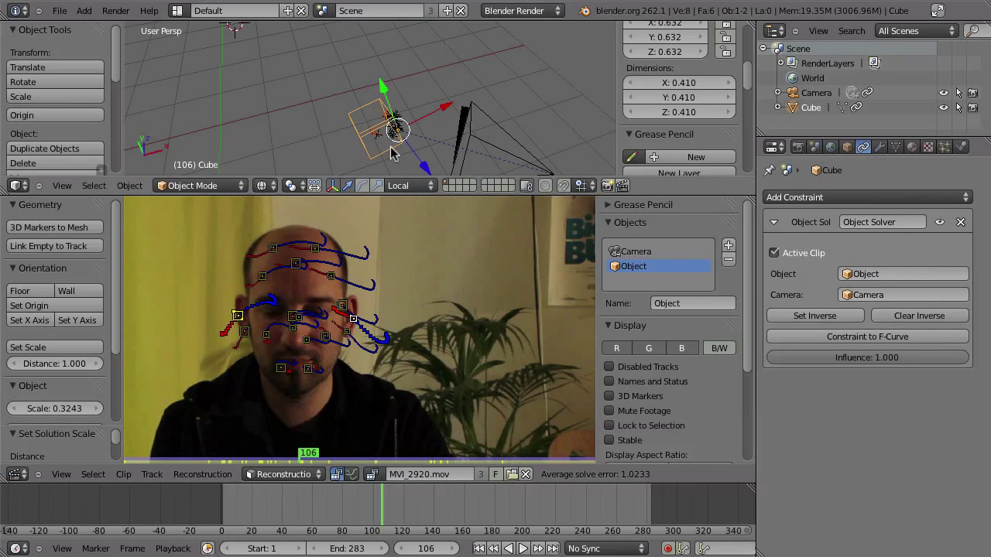
{"action": "scroll", "coordinate": [436, 92], "scroll_direction": "down", "scroll_amount": 5}
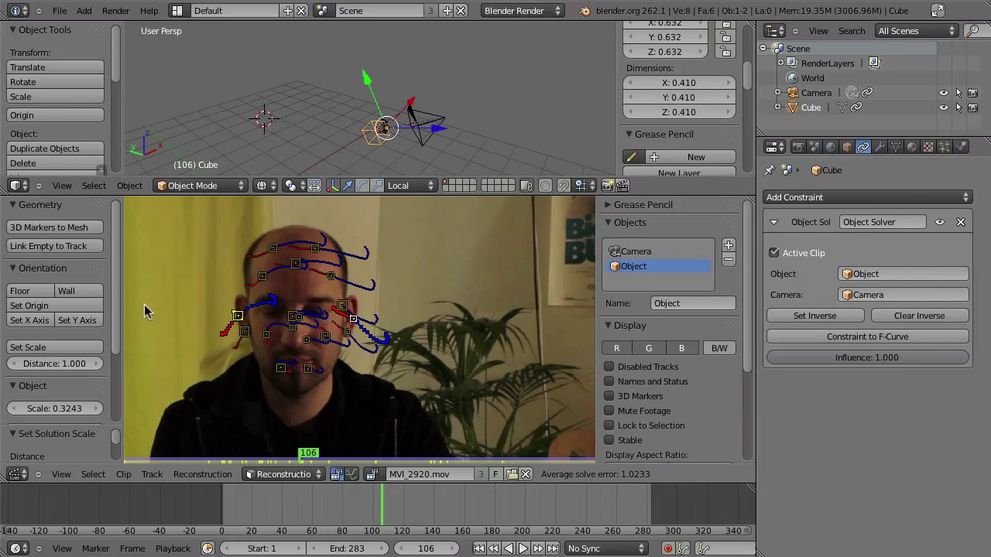
{"action": "left_click_drag", "start_coordinate": [117, 223], "coordinate": [122, 338]}
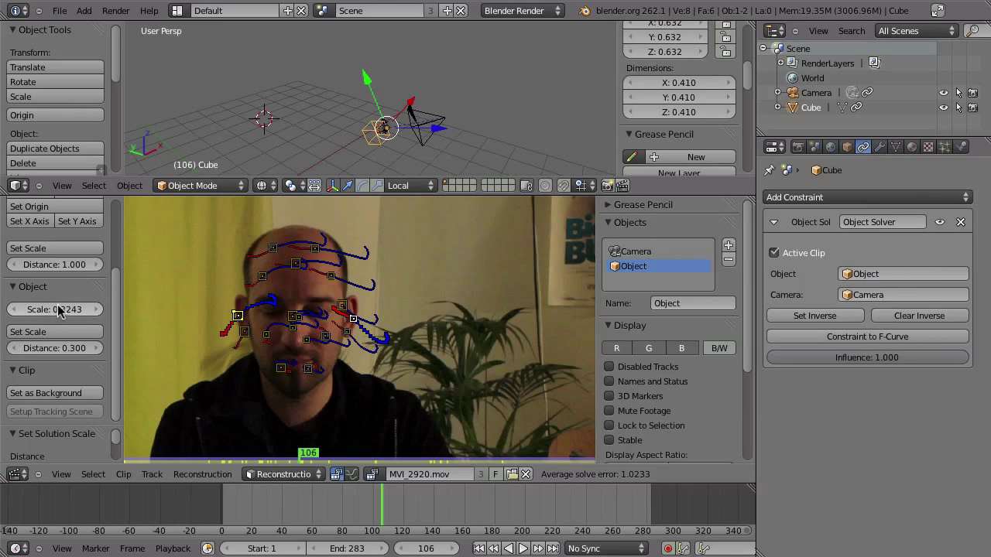
{"action": "mouse_move", "coordinate": [58, 310]}
{"action": "left_mouse_down"}
{"action": "mouse_move", "coordinate": [67, 317]}
{"action": "mouse_move", "coordinate": [50, 323]}
{"action": "mouse_move", "coordinate": [48, 312]}
{"action": "left_mouse_up"}
{"action": "middle_click_drag", "start_coordinate": [316, 147], "coordinate": [346, 130]}
{"action": "left_click_drag", "start_coordinate": [84, 310], "coordinate": [61, 314]}
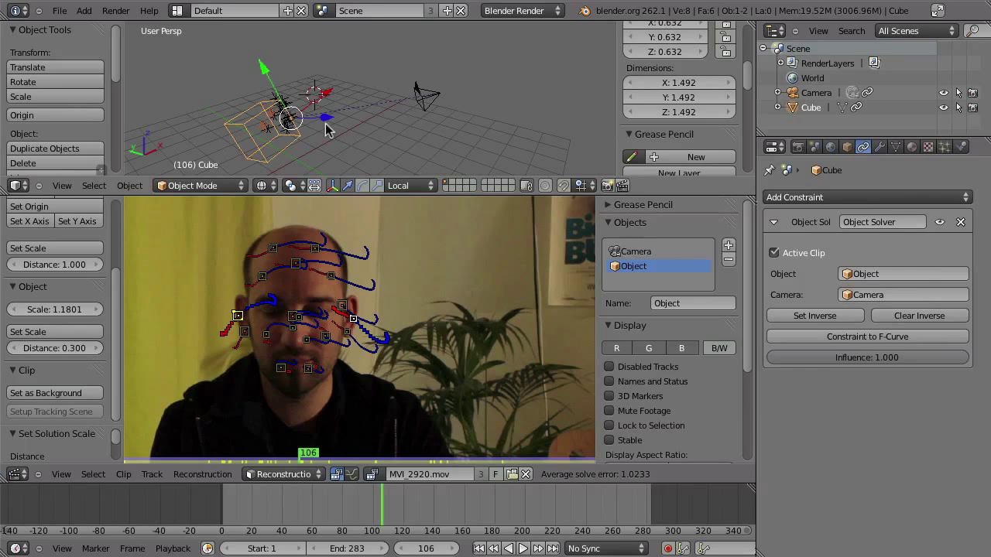
Maximize the 3D view in camera perspective and scale the cube by a factor of 0.712
{"action": "key", "text": "KP_0"}
{"action": "key", "text": "KP_0"}
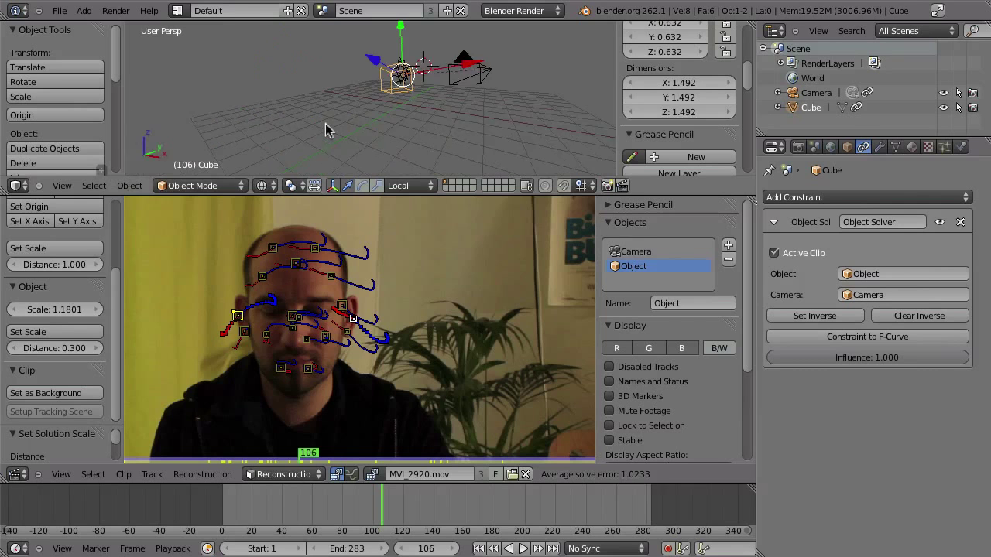
{"action": "key", "text": "ctrl+Up"}
{"action": "key", "text": "ctrl+Up"}
{"action": "left_click_drag", "start_coordinate": [620, 289], "coordinate": [599, 255], "text": "shift"}
{"action": "middle_click_drag", "start_coordinate": [619, 289], "coordinate": [599, 254], "text": "shift"}
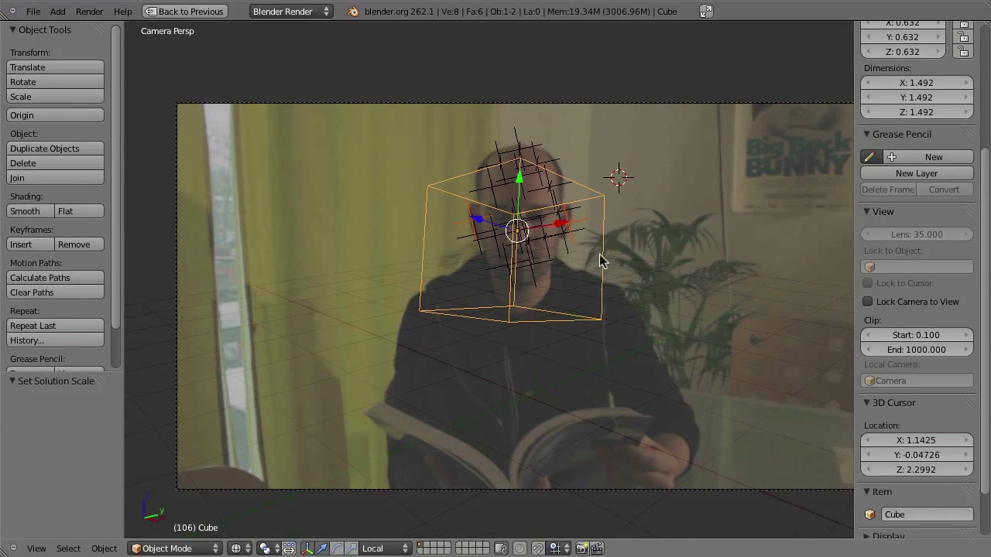
{"action": "key", "text": "s"}
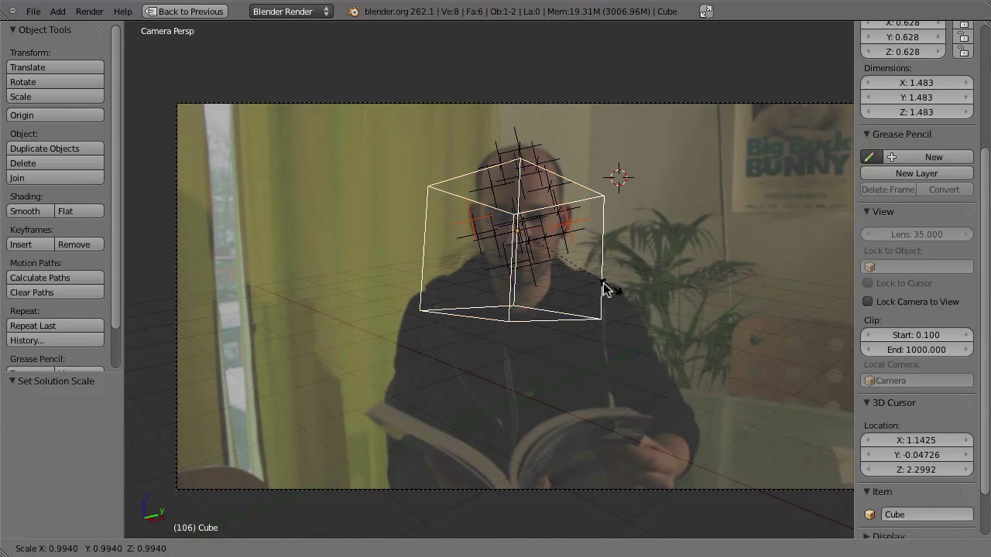
{"action": "left_click", "coordinate": [581, 274]}
Rotate the cube by about -5.97° in the camera view to follow the face's tilt
{"action": "middle_click_drag", "start_coordinate": [524, 229], "coordinate": [529, 281], "text": "ctrl"}
{"action": "middle_click_drag", "start_coordinate": [528, 281], "coordinate": [494, 389], "text": "shift"}
{"action": "key", "text": "r"}
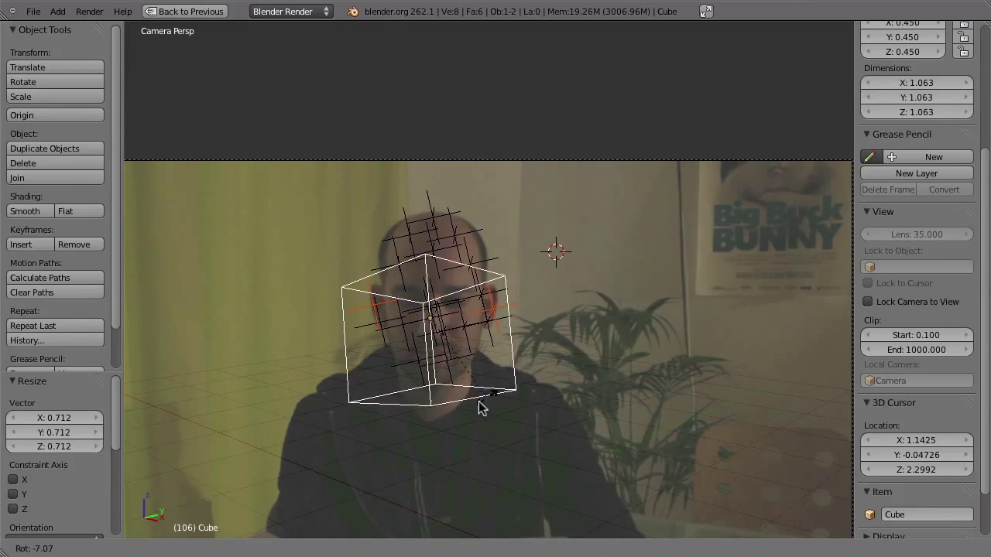
{"action": "left_click", "coordinate": [480, 408]}
Set the displayed size of the motion tracking markers to 0.036
{"action": "middle_click_drag", "start_coordinate": [436, 416], "coordinate": [526, 268]}
{"action": "right_click", "coordinate": [510, 299]}
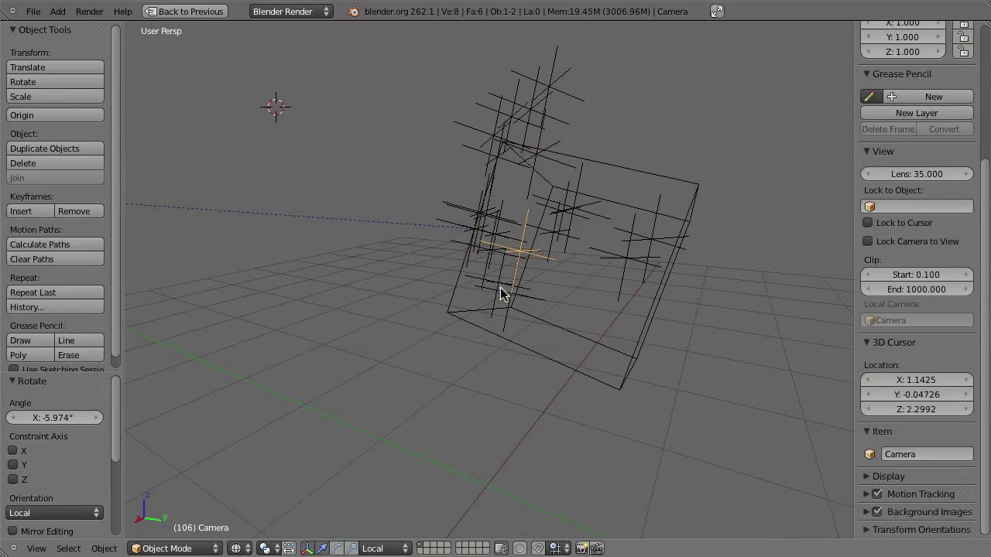
{"action": "key", "text": "a"}
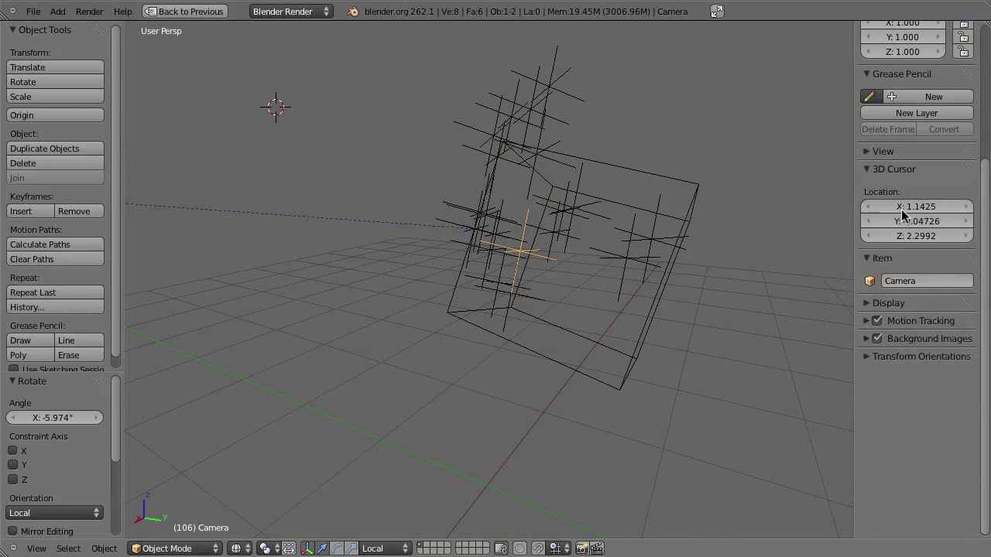
{"action": "left_click", "coordinate": [866, 321]}
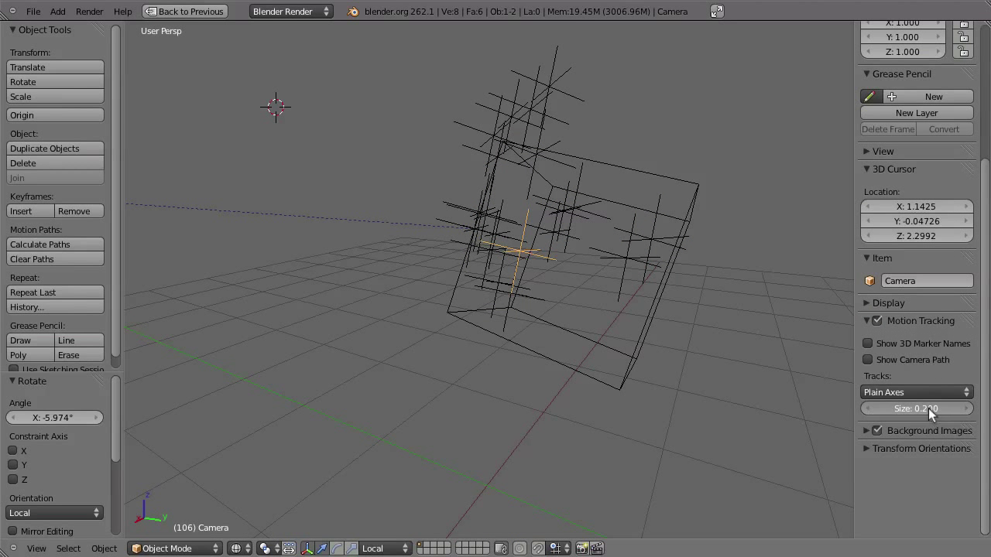
{"action": "left_click_drag", "start_coordinate": [928, 408], "coordinate": [922, 407]}
Select the two chin markers and examine their position relative to the cube
{"action": "middle_click_drag", "start_coordinate": [503, 286], "coordinate": [574, 271]}
{"action": "scroll", "coordinate": [554, 268], "scroll_direction": "down", "scroll_amount": 3}
{"action": "right_click", "coordinate": [447, 273]}
{"action": "middle_click_drag", "start_coordinate": [448, 278], "coordinate": [441, 249]}
{"action": "right_click", "coordinate": [433, 288]}
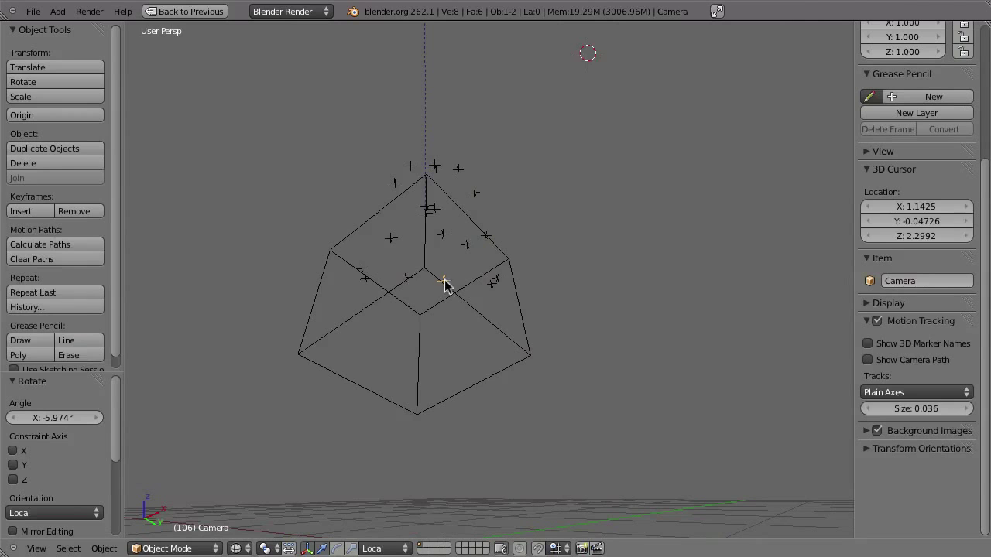
{"action": "middle_click_drag", "start_coordinate": [405, 278], "coordinate": [488, 269]}
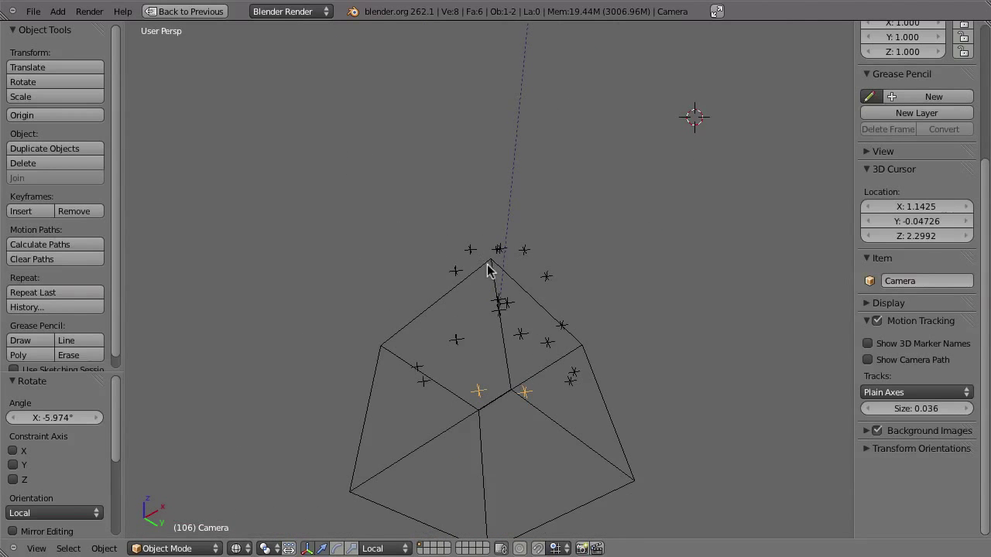
Select the cube and rotate it from two viewpoints to line it up with the head markers, turning it 0.744° last
{"action": "right_click", "coordinate": [547, 328]}
{"action": "middle_click_drag", "start_coordinate": [546, 328], "coordinate": [691, 332]}
{"action": "middle_click_drag", "start_coordinate": [648, 280], "coordinate": [557, 237]}
{"action": "key", "text": "r"}
{"action": "left_click", "coordinate": [703, 272]}
{"action": "key", "text": "r"}
{"action": "left_click", "coordinate": [674, 265]}
Highlight the two forehead markers with the chin markers and check the cube's alignment from around the head and through the camera
{"action": "right_click", "coordinate": [571, 230]}
{"action": "right_click", "coordinate": [619, 227], "text": "shift"}
{"action": "middle_click_drag", "start_coordinate": [621, 269], "coordinate": [655, 300]}
{"action": "scroll", "coordinate": [655, 299], "scroll_direction": "down", "scroll_amount": 4}
{"action": "middle_click_drag", "start_coordinate": [684, 210], "coordinate": [581, 387]}
{"action": "scroll", "coordinate": [503, 231], "scroll_direction": "up", "scroll_amount": 6}
{"action": "mouse_move", "coordinate": [479, 247]}
{"action": "middle_mouse_down"}
{"action": "mouse_move", "coordinate": [548, 225]}
{"action": "mouse_move", "coordinate": [586, 245]}
{"action": "middle_mouse_up"}
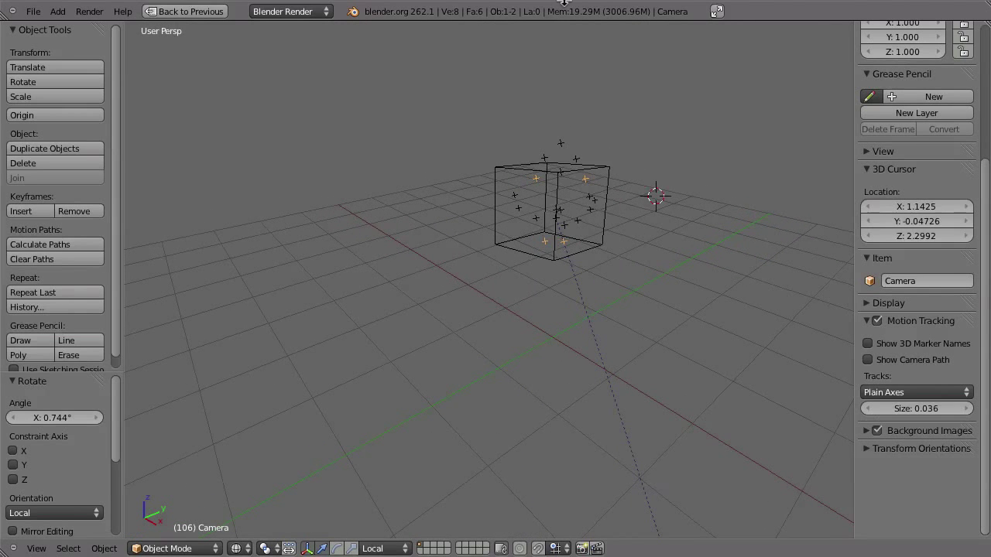
{"action": "key", "text": "KP_0"}
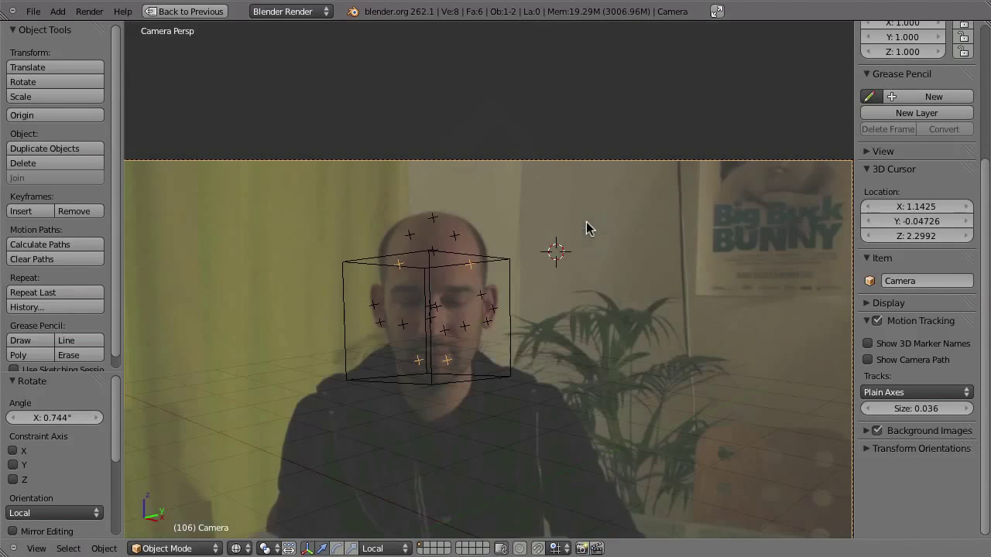
In Edit Mode, raise the cube's top face by about 0.45 and scale it to about 0.82
{"action": "right_click", "coordinate": [493, 379]}
{"action": "key", "text": "Tab"}
{"action": "key", "text": "a"}
{"action": "key", "text": "b"}
{"action": "left_click_drag", "start_coordinate": [307, 227], "coordinate": [543, 273]}
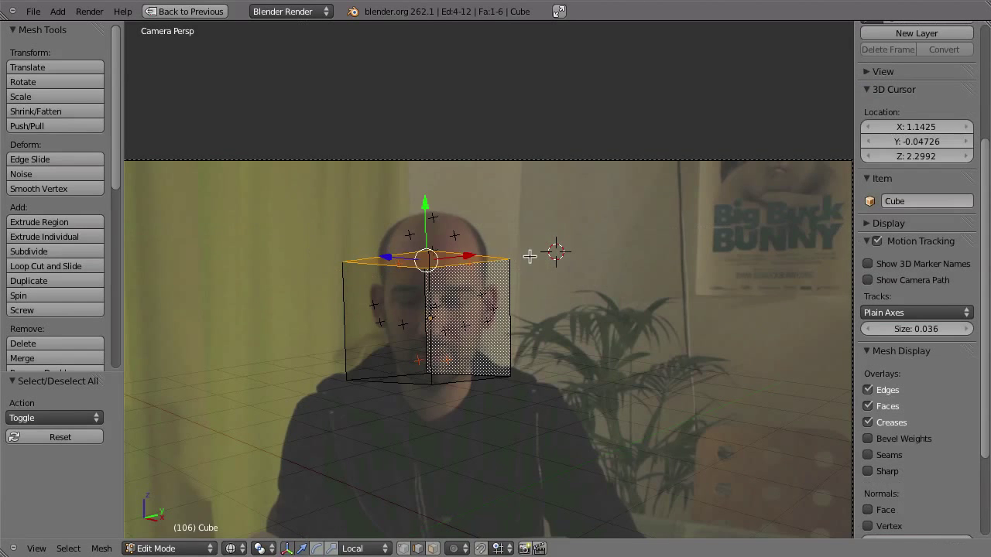
{"action": "left_click_drag", "start_coordinate": [425, 216], "coordinate": [434, 165]}
{"action": "key", "text": "s"}
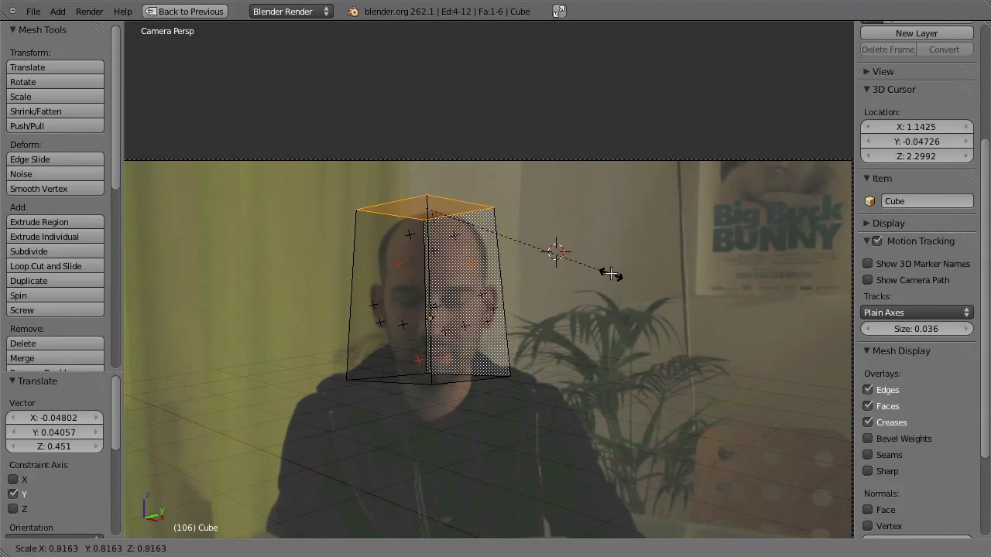
{"action": "left_click", "coordinate": [612, 272]}
Box-select the cube's bottom face and scale it to about 0.44 to narrow it toward the chin
{"action": "key", "text": "a"}
{"action": "key", "text": "b"}
{"action": "left_click_drag", "start_coordinate": [286, 346], "coordinate": [674, 420]}
{"action": "key", "text": "s"}
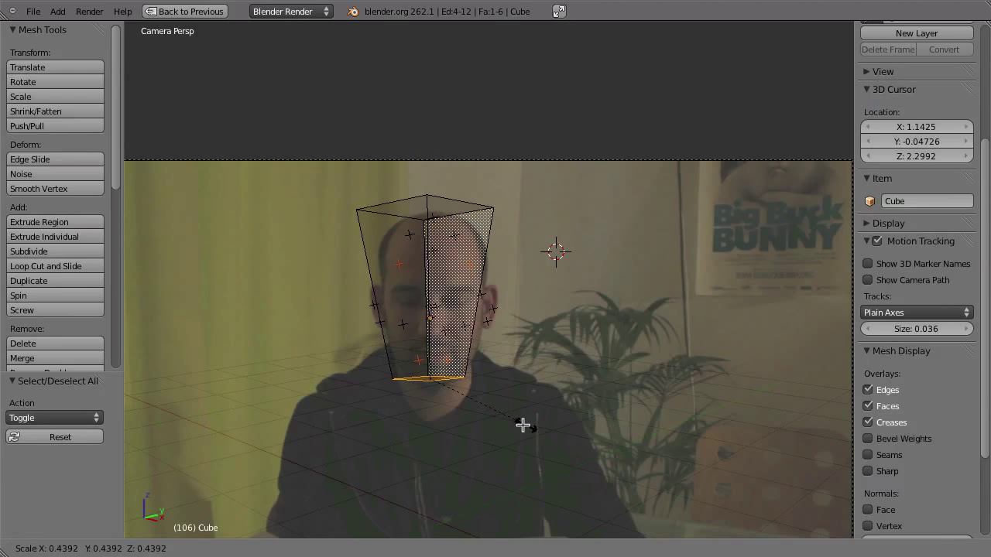
{"action": "key", "text": "Return"}
Add a centred horizontal loop cut around the cube's sides at eye height
{"action": "key", "text": "ctrl+r"}
{"action": "left_click", "coordinate": [438, 287]}
{"action": "right_click", "coordinate": [475, 308]}
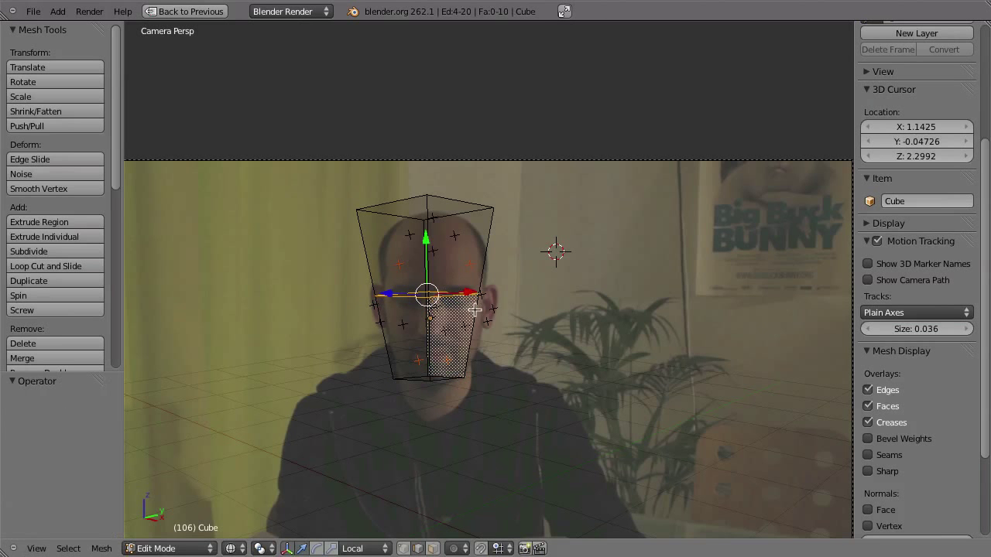
Scale the eye-height edge loop and, back in Object Mode, rotate the cube by about -3.3° around its local Y axis
{"action": "key", "text": "s"}
{"action": "key", "text": "Return"}
{"action": "key", "text": "Tab"}
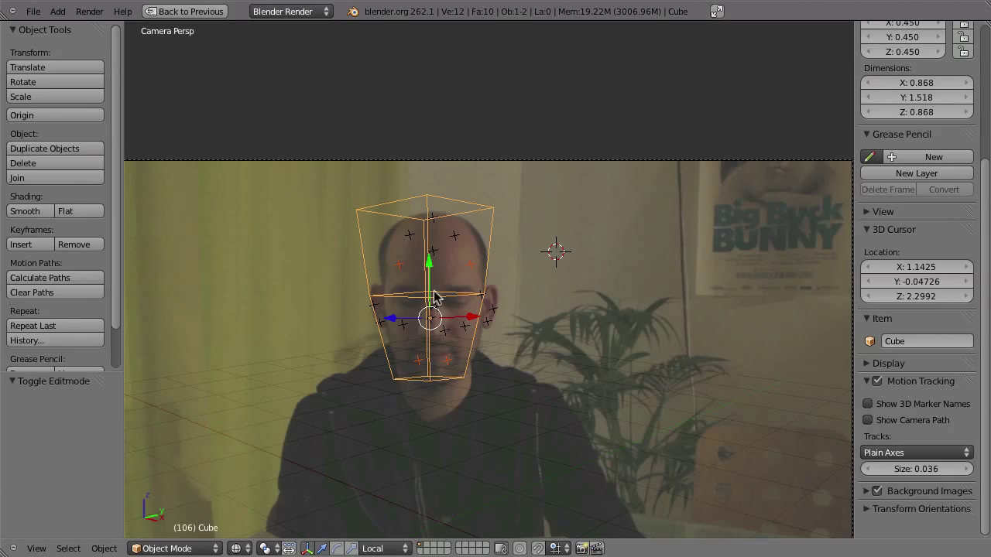
{"action": "key", "text": "r"}
{"action": "key", "text": "y"}
{"action": "key", "text": "y"}
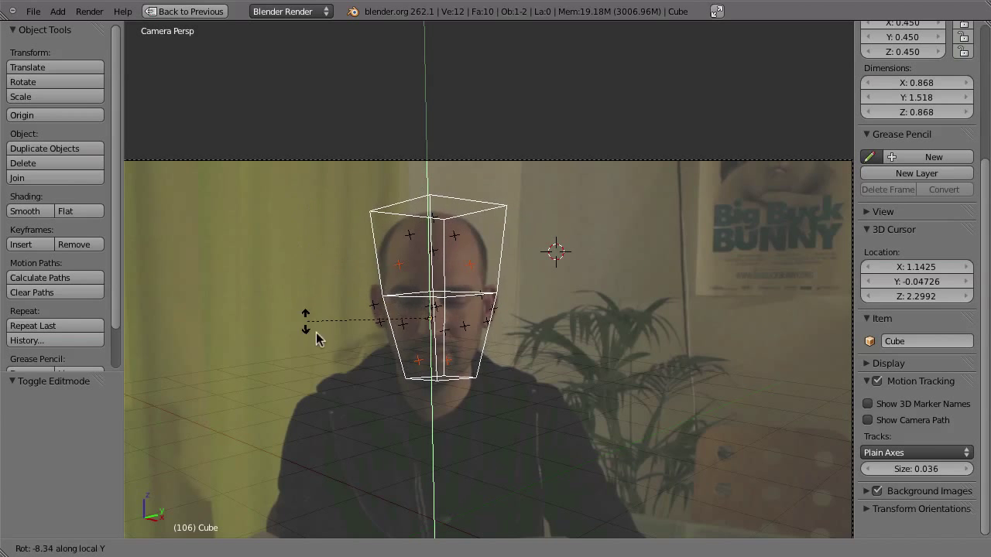
{"action": "left_click", "coordinate": [459, 331]}
Play the animation through the camera in wireframe and solid shading to check the cube's fit on the moving head
{"action": "key", "text": "alt+a"}
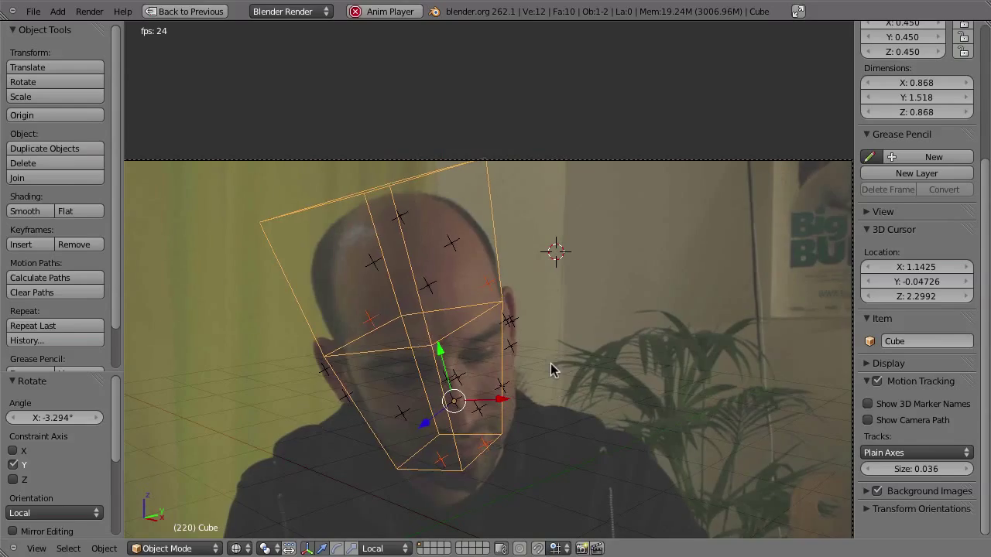
{"action": "key", "text": "a"}
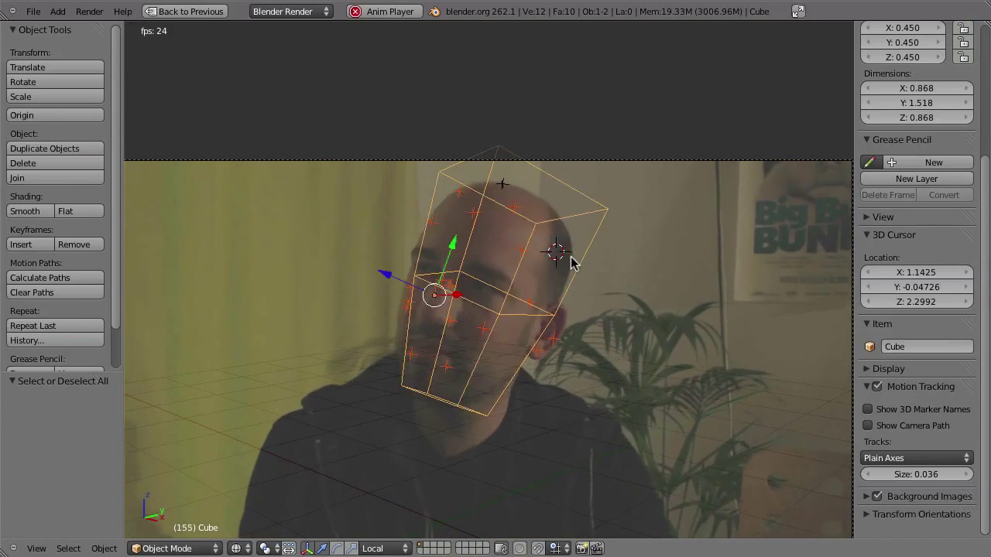
{"action": "key", "text": "Escape"}
{"action": "key", "text": "z"}
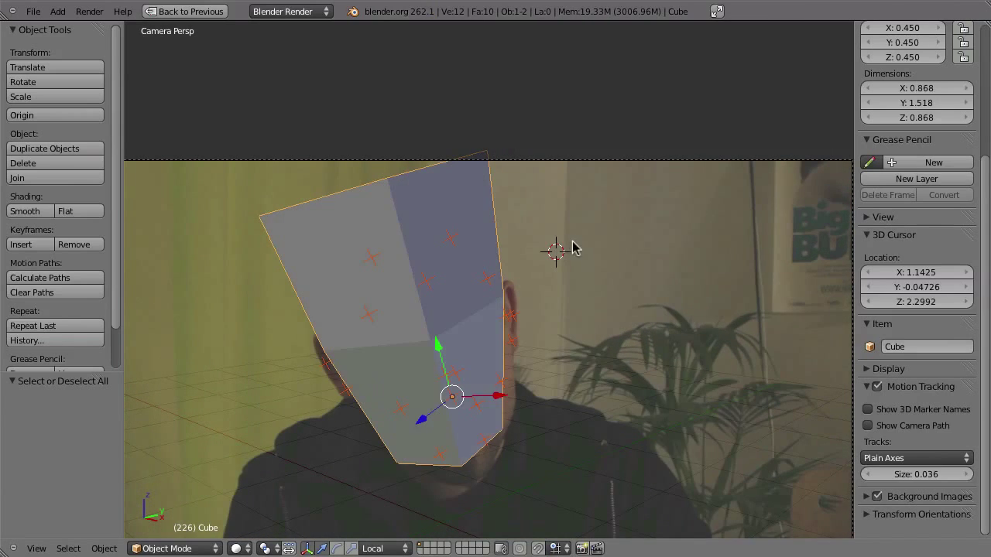
{"action": "key", "text": "alt+a"}
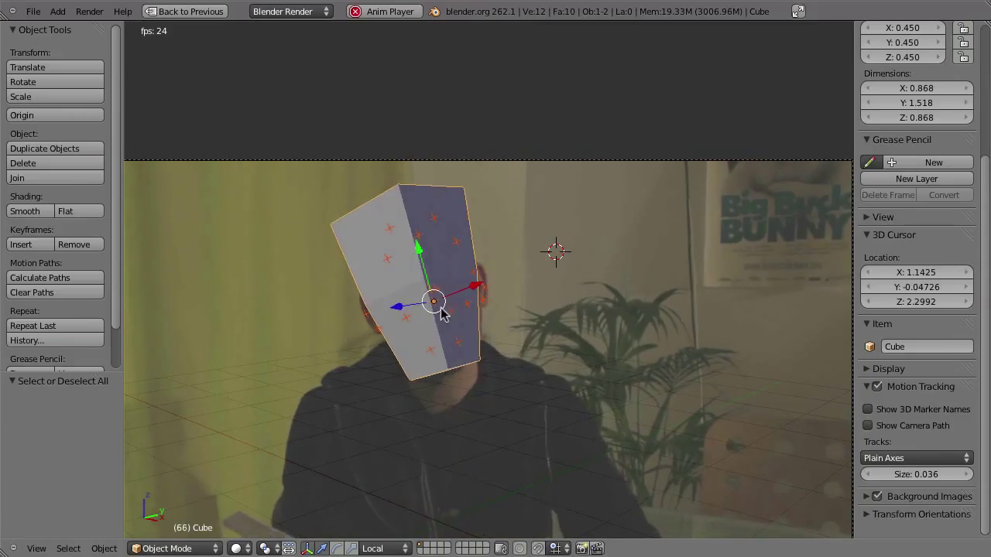
{"action": "key", "text": "Escape"}
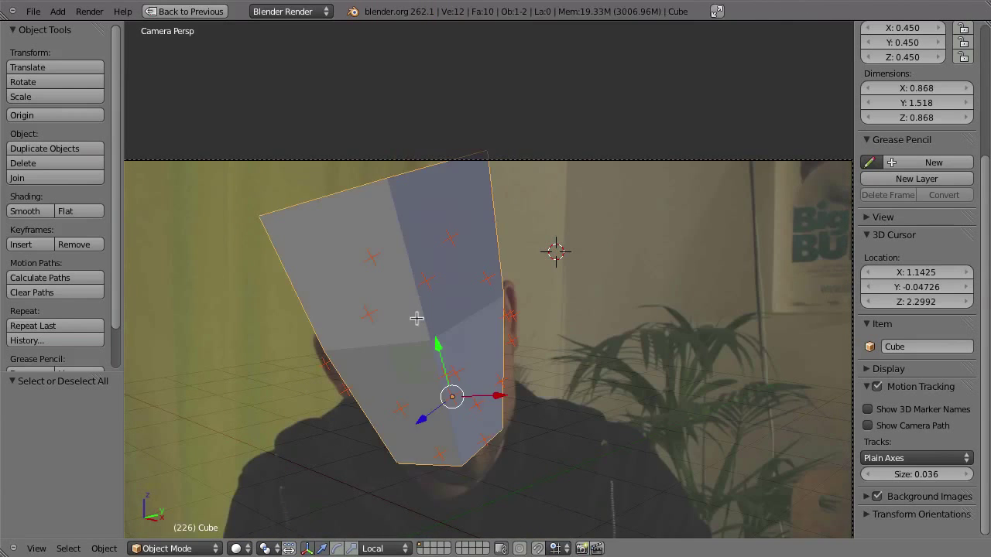
In Edit Mode, move the cube's side edges inward toward the head and add a horizontal loop cut around its lower half
{"action": "key", "text": "Tab"}
{"action": "key", "text": "ctrl+r"}
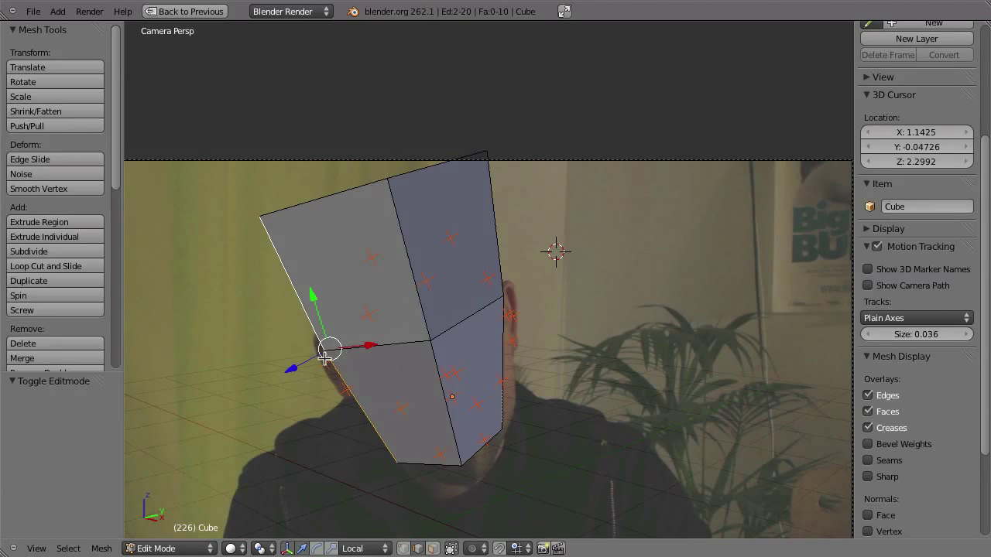
{"action": "key", "text": "g"}
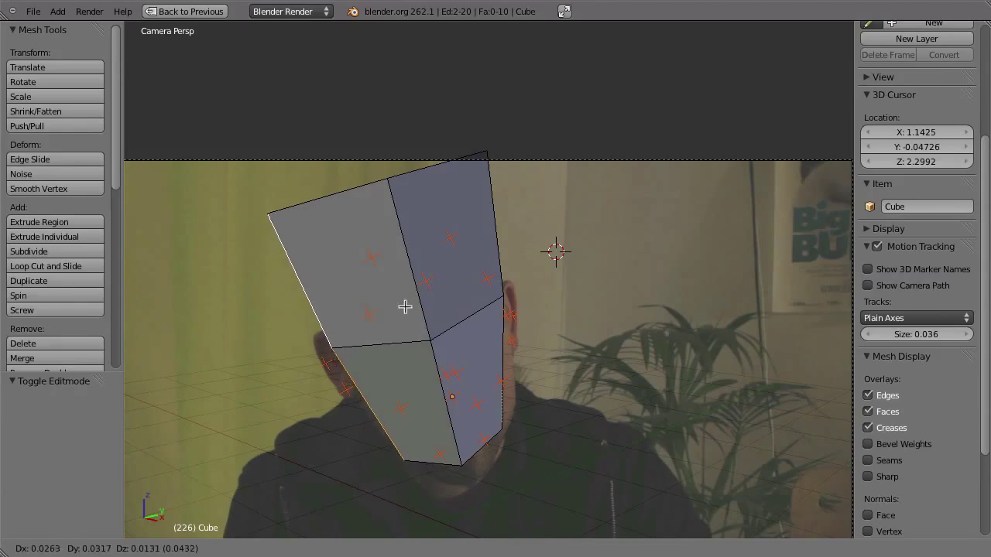
{"action": "left_click", "coordinate": [436, 299]}
Compare the cube's eye-height front corner with the tracking markers in the 3D view, selecting the camera to highlight them
{"action": "key", "text": "Tab"}
{"action": "mouse_move", "coordinate": [559, 307]}
{"action": "middle_mouse_down"}
{"action": "mouse_move", "coordinate": [485, 296]}
{"action": "mouse_move", "coordinate": [597, 348]}
{"action": "mouse_move", "coordinate": [383, 248]}
{"action": "mouse_move", "coordinate": [380, 314]}
{"action": "mouse_move", "coordinate": [468, 325]}
{"action": "mouse_move", "coordinate": [557, 263]}
{"action": "mouse_move", "coordinate": [543, 172]}
{"action": "mouse_move", "coordinate": [570, 166]}
{"action": "mouse_move", "coordinate": [543, 232]}
{"action": "mouse_move", "coordinate": [509, 248]}
{"action": "mouse_move", "coordinate": [444, 398]}
{"action": "mouse_move", "coordinate": [546, 258]}
{"action": "mouse_move", "coordinate": [546, 299]}
{"action": "middle_mouse_up"}
{"action": "key", "text": "Tab"}
{"action": "middle_click_drag", "start_coordinate": [565, 188], "coordinate": [535, 231]}
{"action": "scroll", "coordinate": [523, 231], "scroll_direction": "up", "scroll_amount": 3}
{"action": "right_click", "coordinate": [516, 313]}
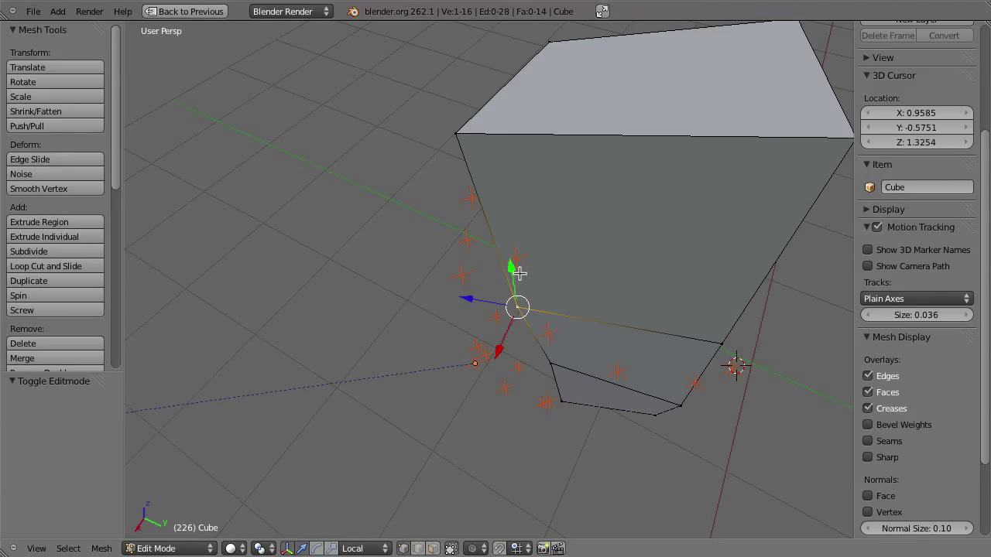
{"action": "key", "text": "Tab"}
{"action": "right_click", "coordinate": [464, 283]}
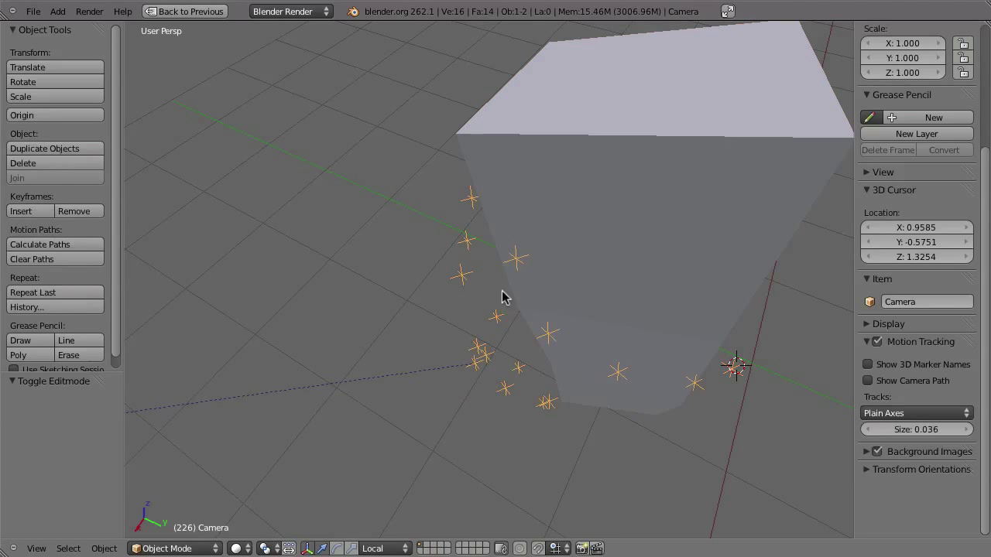
{"action": "scroll", "coordinate": [502, 298], "scroll_direction": "down", "scroll_amount": 1}
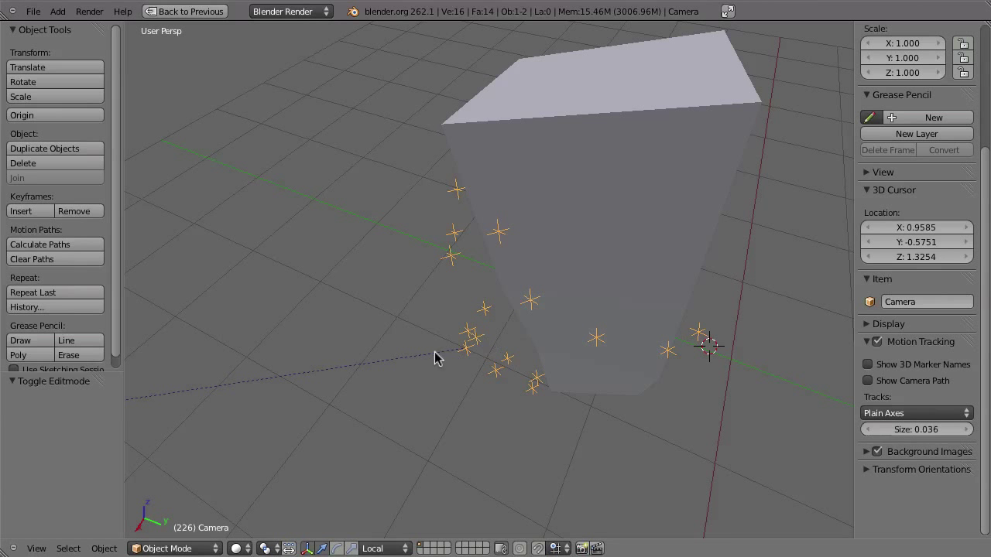
Go to frame 1 of the tracked sequence, reload the MVI_2920.mov footage and play it back
{"action": "key", "text": "ctrl+Up"}
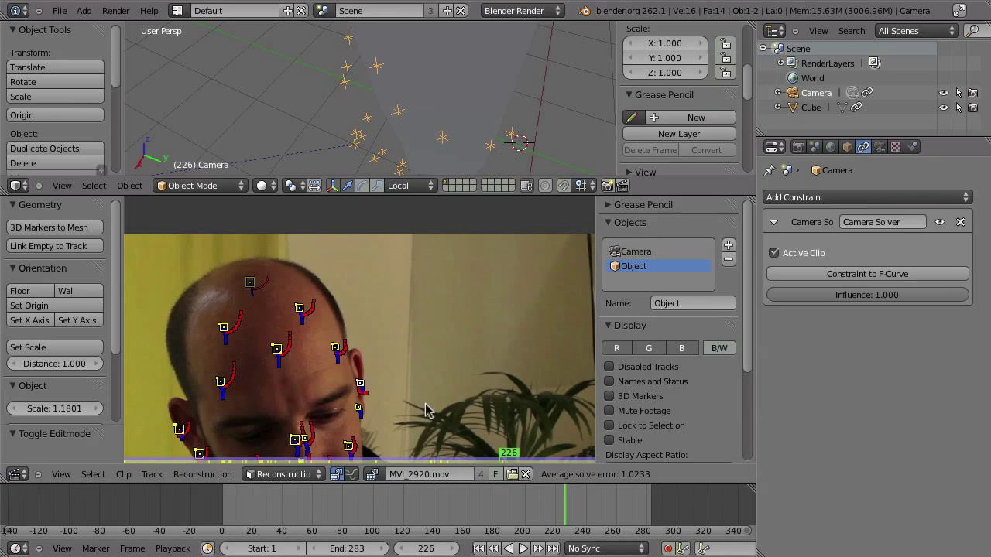
{"action": "key", "text": "shift+Left"}
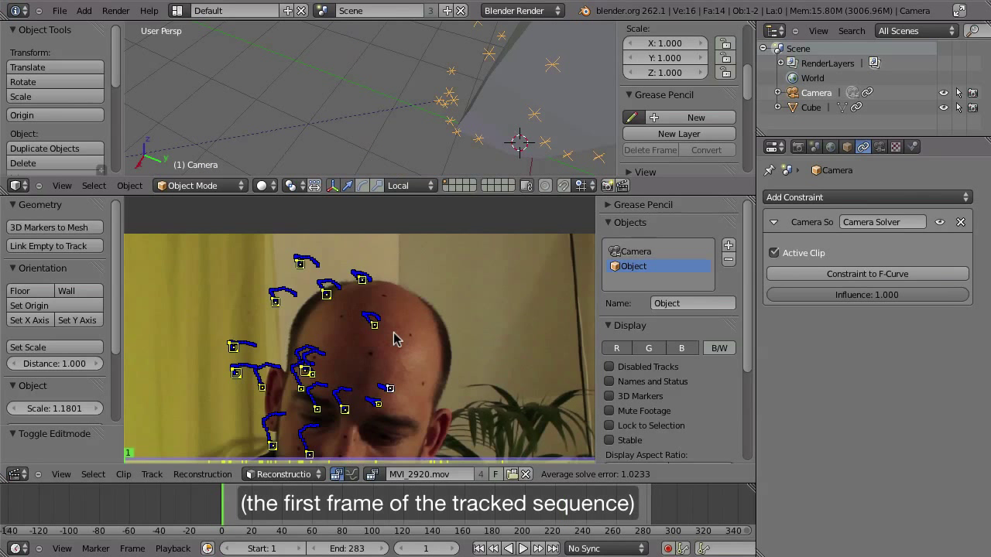
{"action": "left_click_drag", "start_coordinate": [749, 357], "coordinate": [755, 409]}
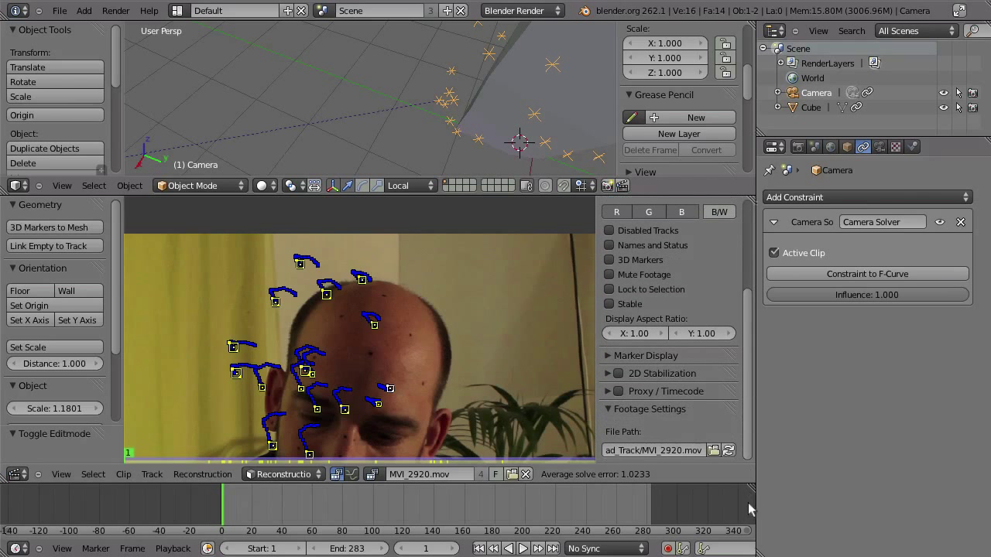
{"action": "left_click", "coordinate": [729, 452]}
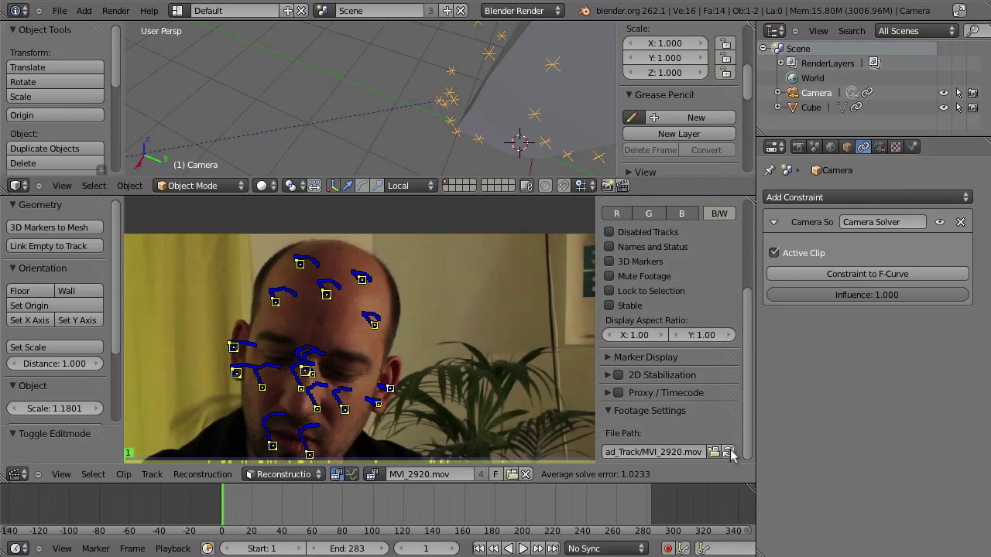
{"action": "key", "text": "alt+a"}
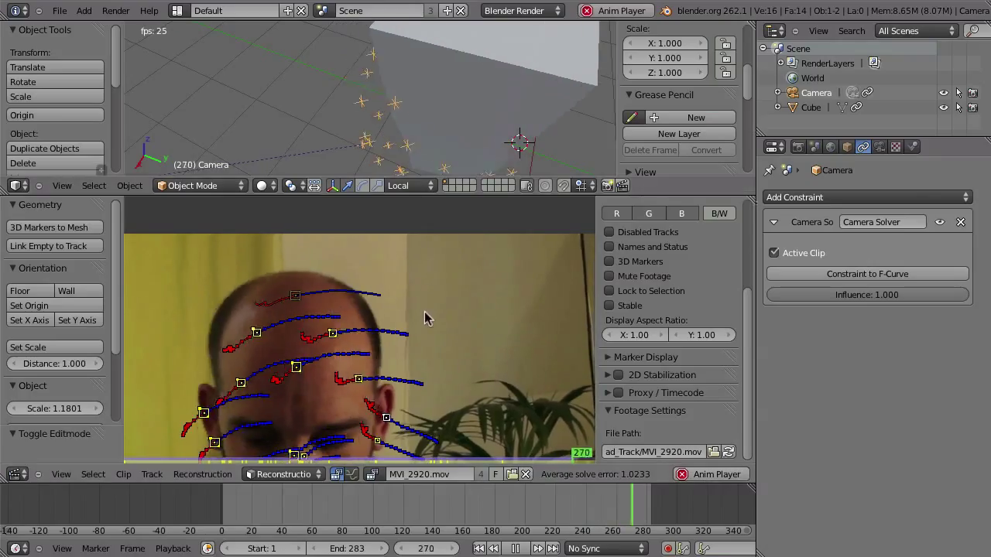
{"action": "key", "text": "alt+a"}
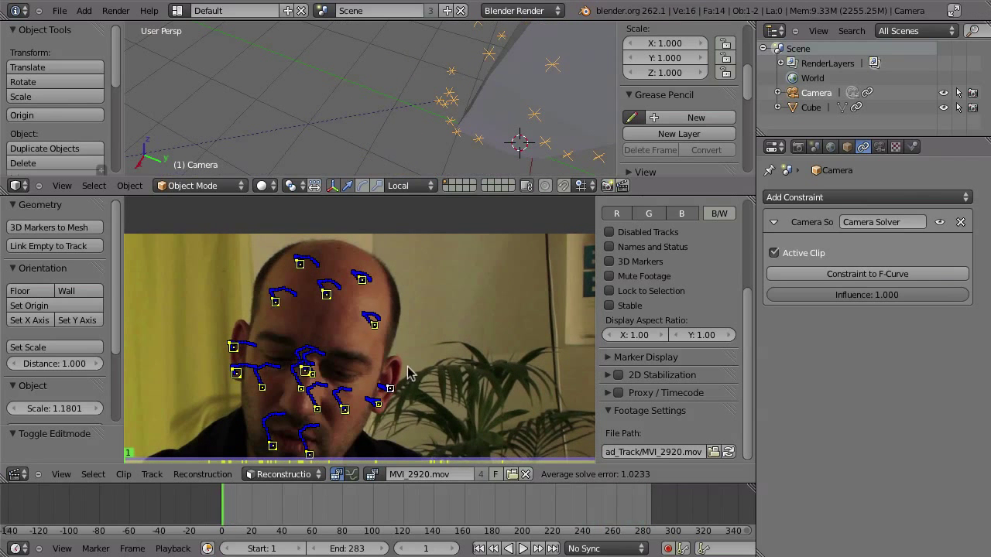
Maximize the clip editor, show the disabled tracks and select all of the Object's tracks
{"action": "key", "text": "ctrl+Up"}
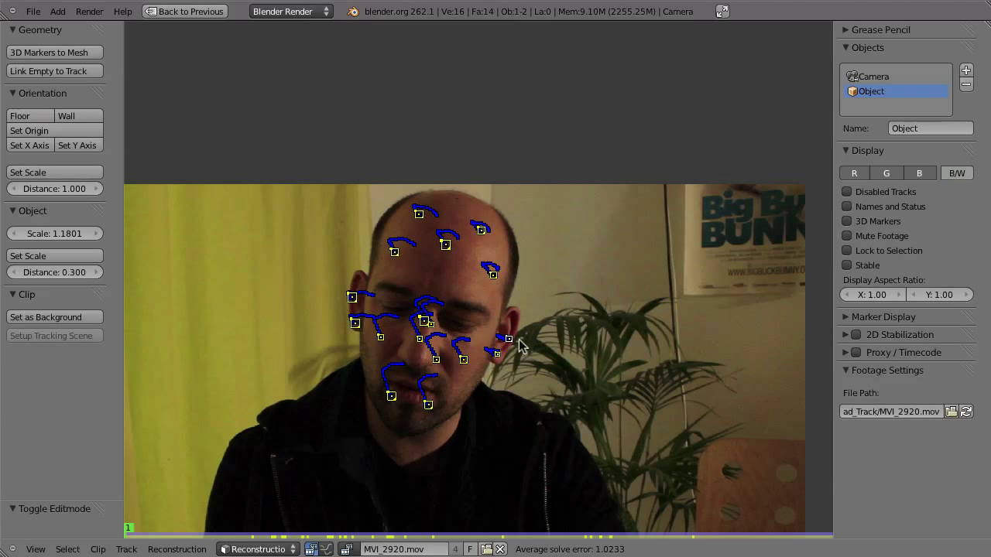
{"action": "left_click", "coordinate": [846, 192]}
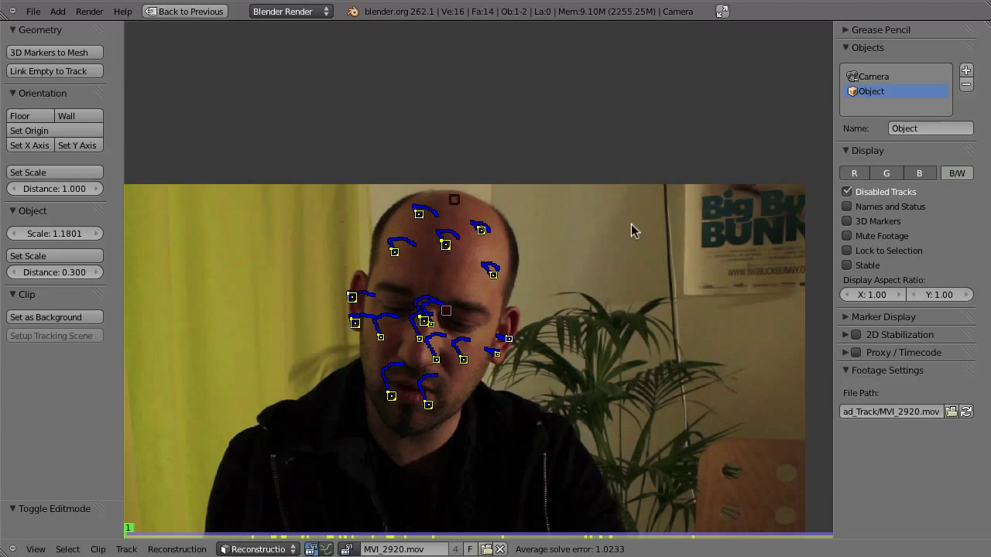
{"action": "key", "text": "a"}
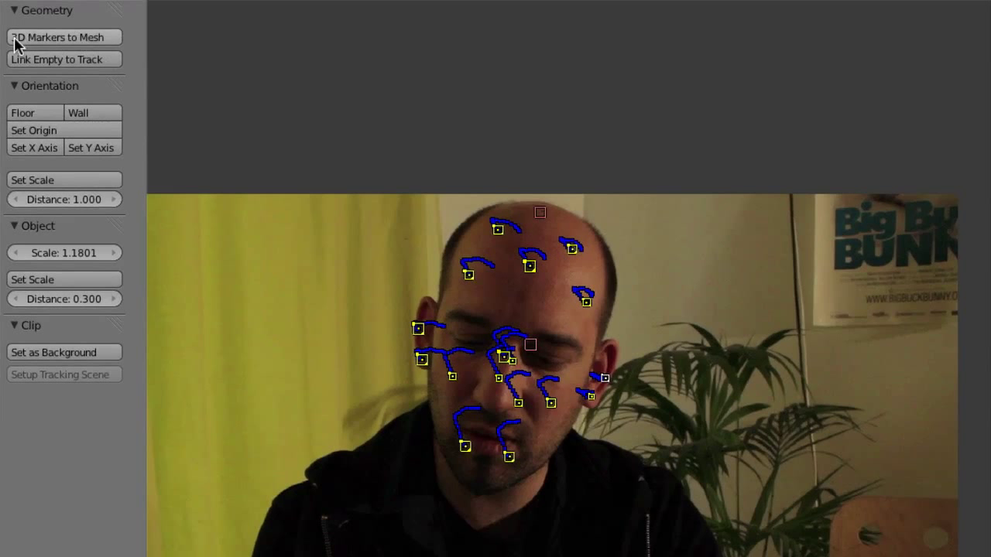
Convert the Object's 3D markers to a mesh and select that mesh in the maximized 3D view
{"action": "left_click", "coordinate": [76, 39]}
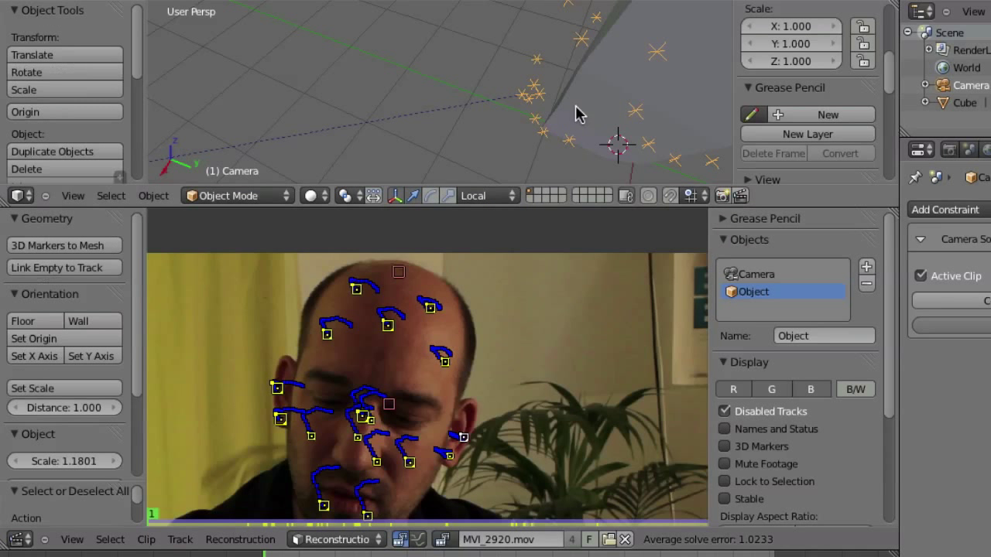
{"action": "scroll", "coordinate": [588, 120], "scroll_direction": "down", "scroll_amount": 3}
{"action": "scroll", "coordinate": [588, 115], "scroll_direction": "down", "scroll_amount": 1}
{"action": "middle_click_drag", "start_coordinate": [549, 164], "coordinate": [553, 121], "text": "shift"}
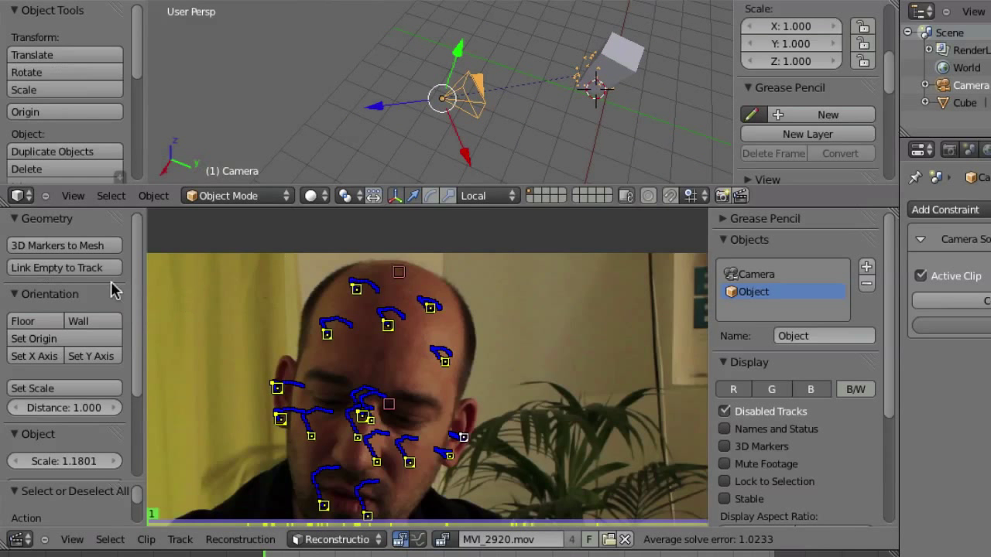
{"action": "left_click", "coordinate": [45, 248]}
{"action": "key", "text": "ctrl+Up"}
{"action": "mouse_move", "coordinate": [612, 317]}
{"action": "middle_mouse_down"}
{"action": "mouse_move", "coordinate": [594, 307]}
{"action": "mouse_move", "coordinate": [587, 272]}
{"action": "mouse_move", "coordinate": [612, 224]}
{"action": "mouse_move", "coordinate": [730, 327]}
{"action": "mouse_move", "coordinate": [617, 323]}
{"action": "mouse_move", "coordinate": [590, 345]}
{"action": "mouse_move", "coordinate": [632, 312]}
{"action": "mouse_move", "coordinate": [531, 305]}
{"action": "mouse_move", "coordinate": [654, 272]}
{"action": "mouse_move", "coordinate": [640, 382]}
{"action": "mouse_move", "coordinate": [619, 325]}
{"action": "mouse_move", "coordinate": [640, 295]}
{"action": "mouse_move", "coordinate": [648, 219]}
{"action": "mouse_move", "coordinate": [553, 289]}
{"action": "mouse_move", "coordinate": [640, 295]}
{"action": "mouse_move", "coordinate": [628, 316]}
{"action": "middle_mouse_up"}
{"action": "right_click", "coordinate": [720, 279]}
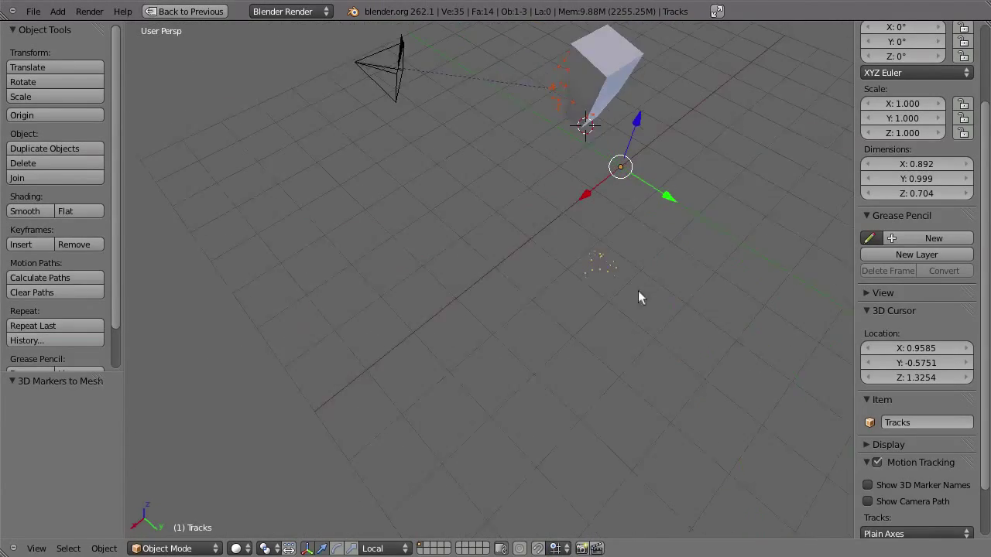
Play the animation briefly and examine the marker mesh's position relative to the camera and cube from several angles
{"action": "key", "text": "alt+a"}
{"action": "key", "text": "Escape"}
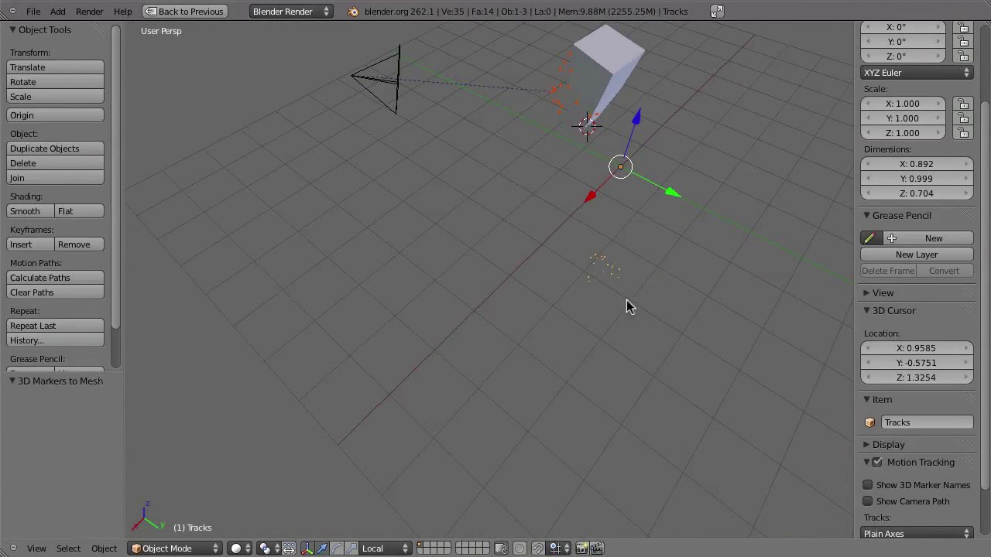
{"action": "middle_click_drag", "start_coordinate": [611, 277], "coordinate": [674, 256]}
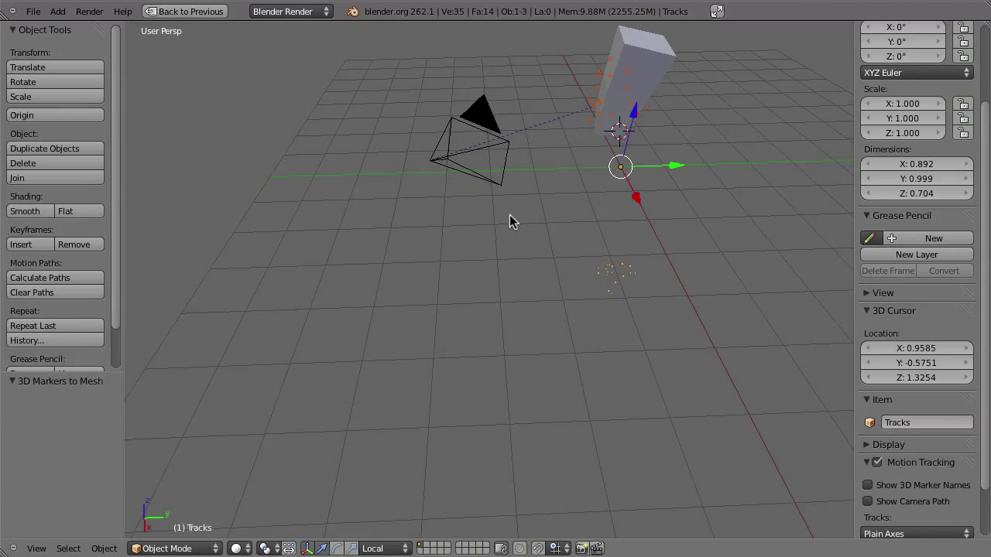
{"action": "middle_click_drag", "start_coordinate": [639, 178], "coordinate": [609, 173]}
{"action": "middle_click_drag", "start_coordinate": [621, 271], "coordinate": [592, 267]}
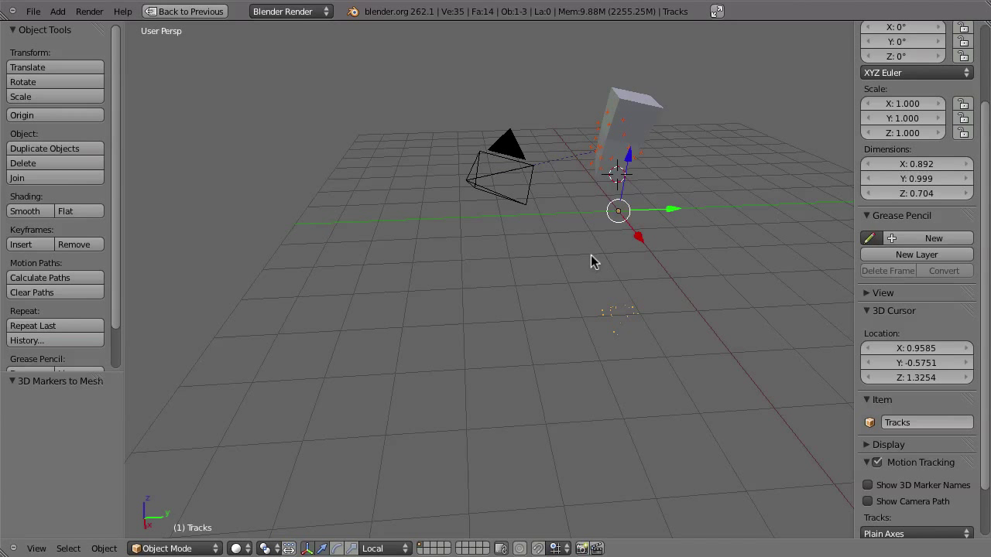
Check in the user preferences whether the 3D View: Copy Attributes Menu add-on is enabled, and close them again
{"action": "key", "text": "ctrl+Up"}
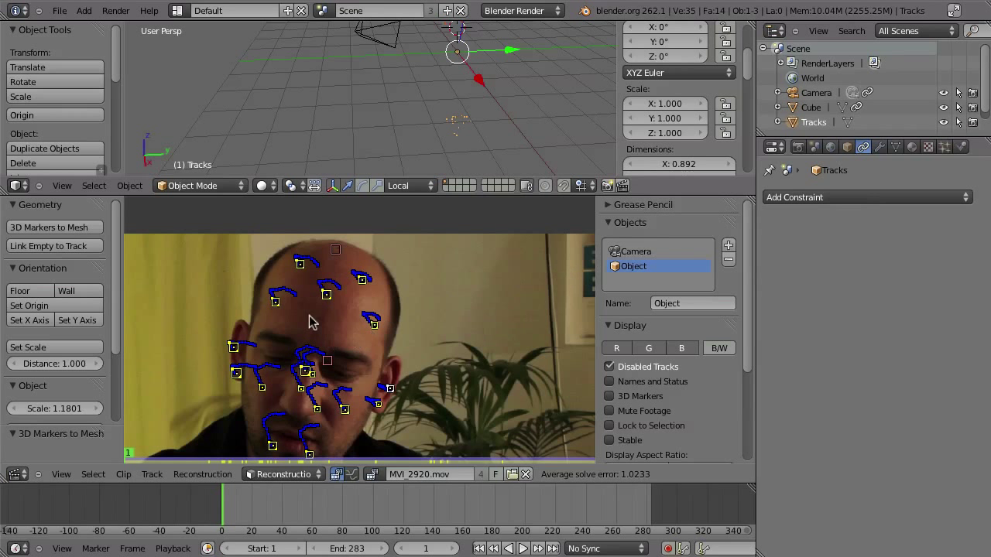
{"action": "left_click", "coordinate": [61, 11]}
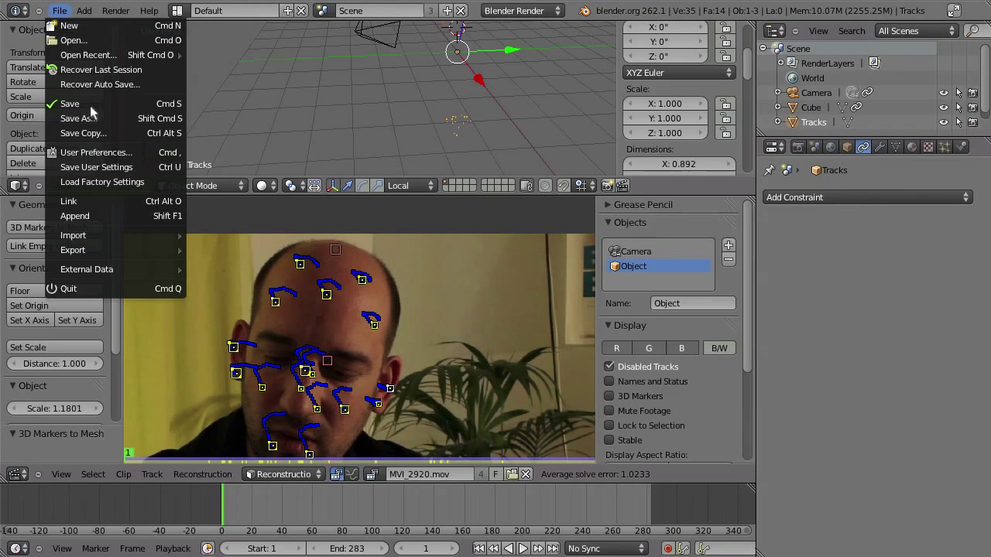
{"action": "left_click", "coordinate": [79, 152]}
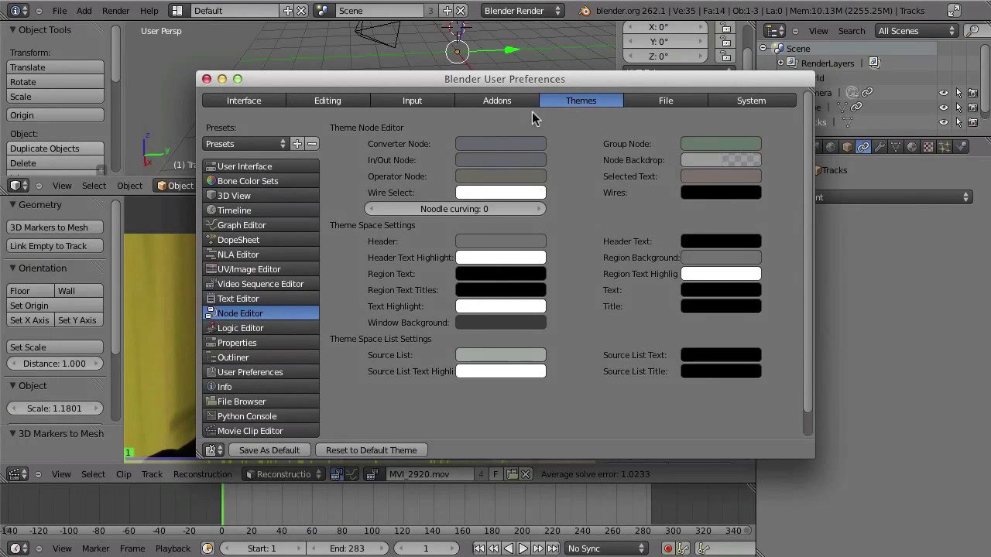
{"action": "left_click", "coordinate": [501, 112]}
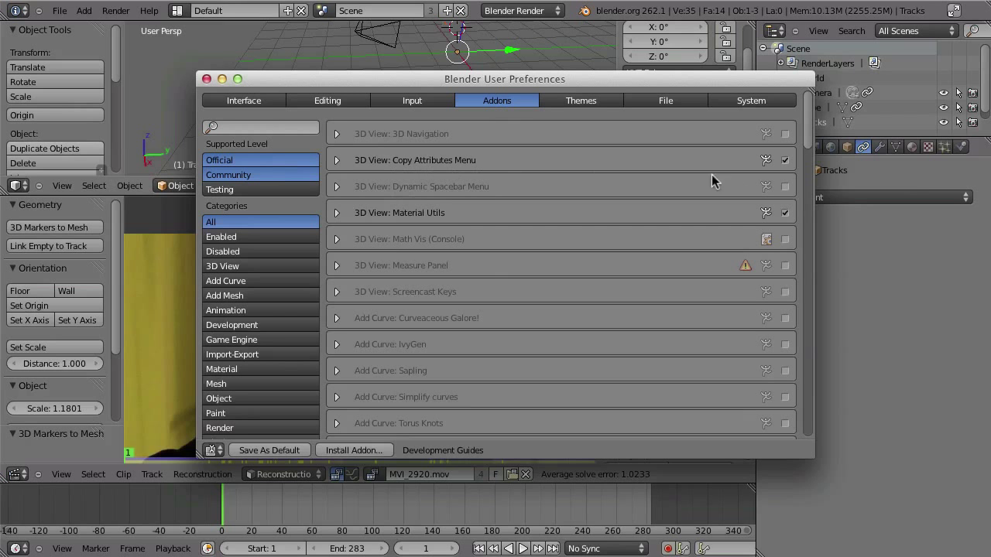
{"action": "left_click", "coordinate": [195, 114]}
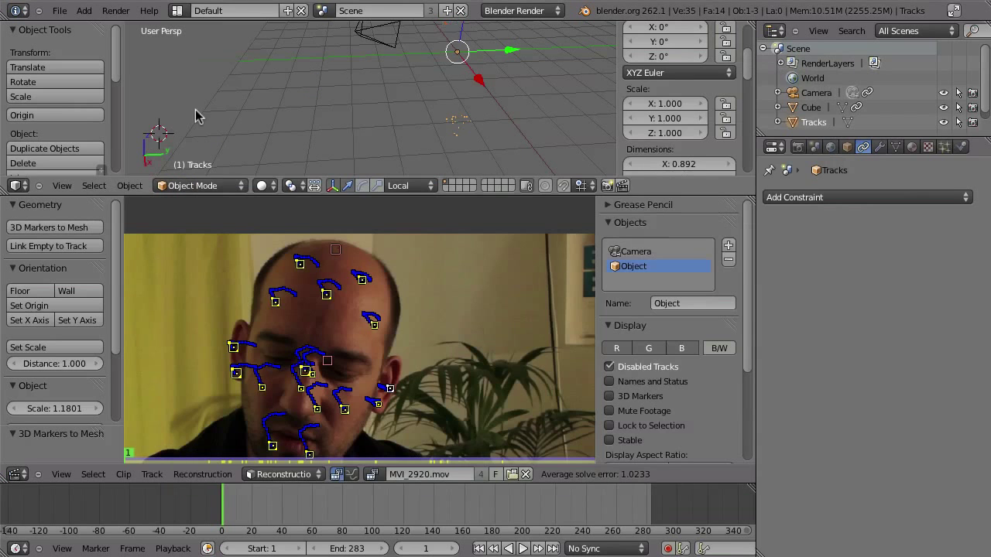
Copy the camera's location and rotation onto the marker mesh using Copy Attributes, with the camera as the active object
{"action": "key", "text": "ctrl+Up"}
{"action": "middle_click_drag", "start_coordinate": [521, 288], "coordinate": [590, 315]}
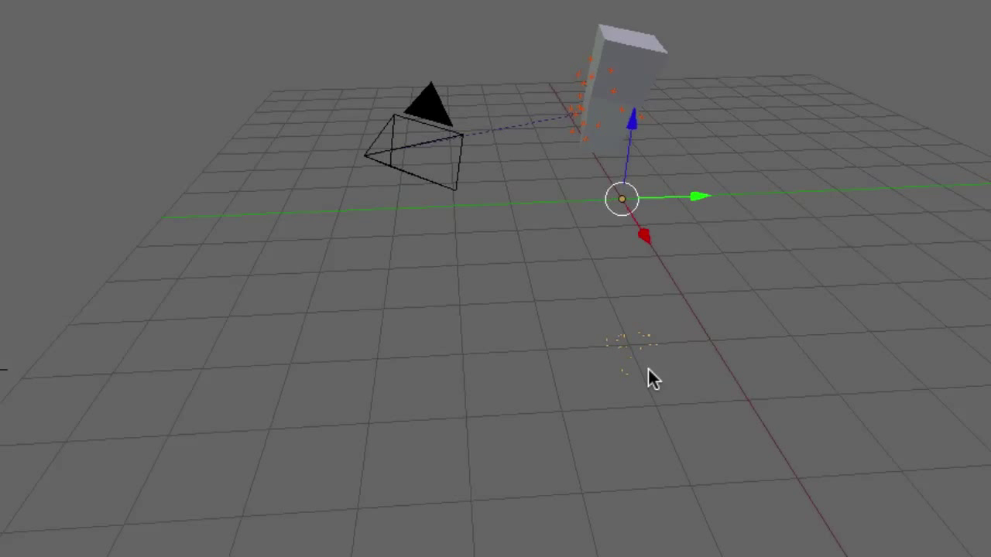
{"action": "right_click", "coordinate": [431, 187]}
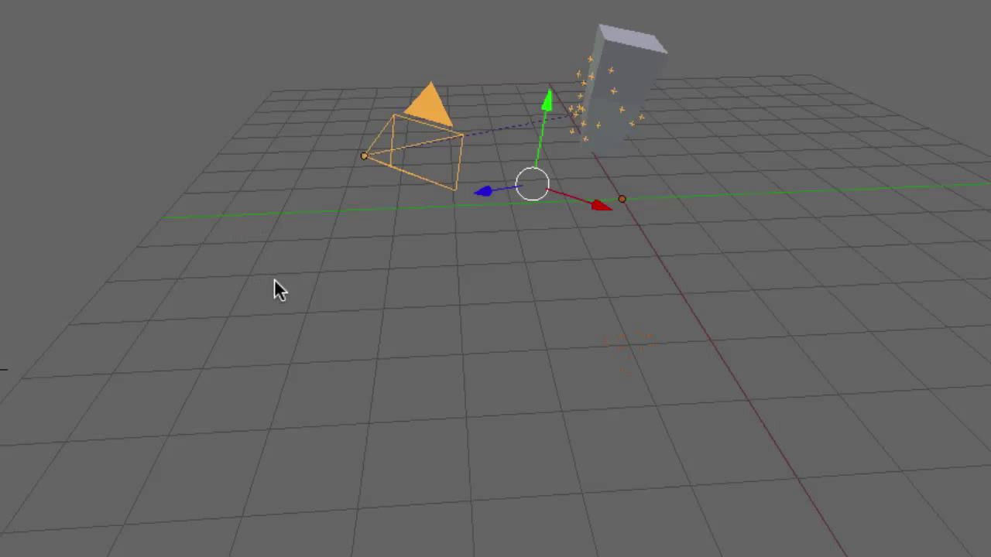
{"action": "key", "text": "ctrl+c"}
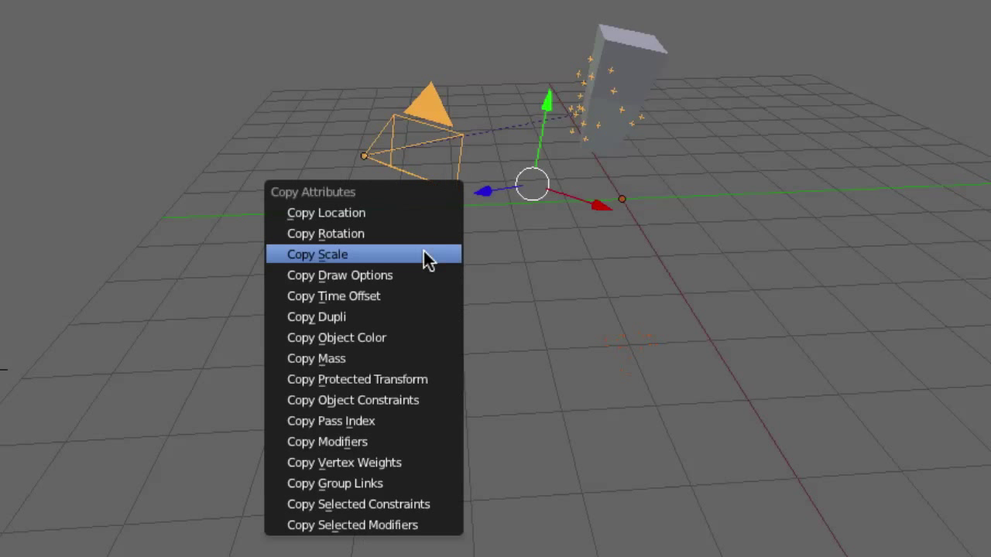
{"action": "left_click", "coordinate": [347, 214]}
{"action": "key", "text": "ctrl+c"}
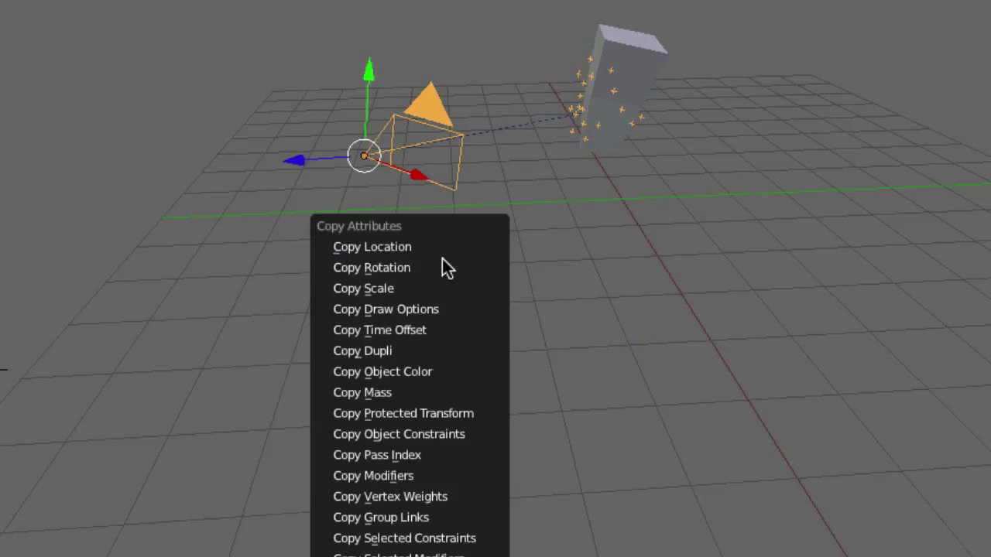
{"action": "left_click", "coordinate": [438, 270]}
{"action": "key", "text": "ctrl+c"}
{"action": "left_click", "coordinate": [460, 268]}
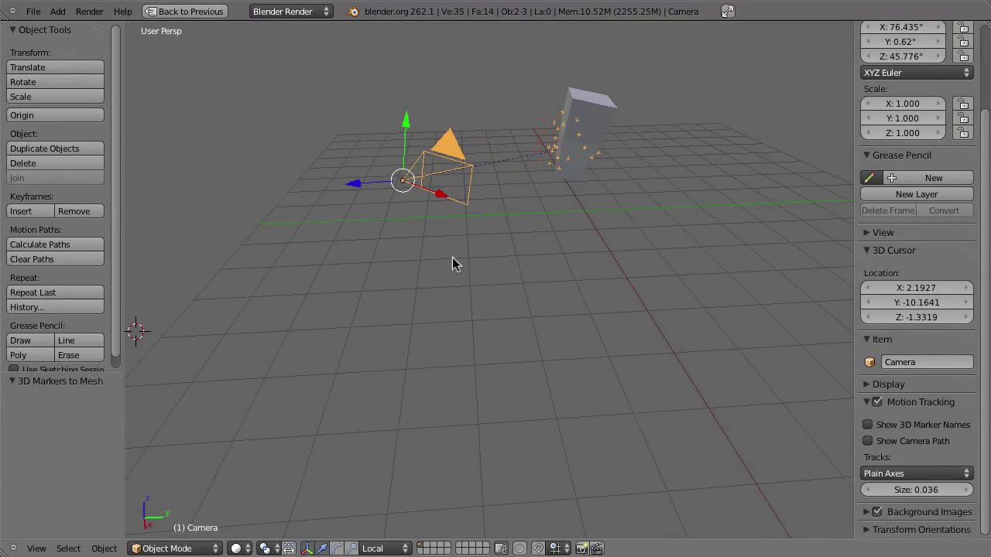
{"action": "middle_click_drag", "start_coordinate": [452, 262], "coordinate": [469, 276]}
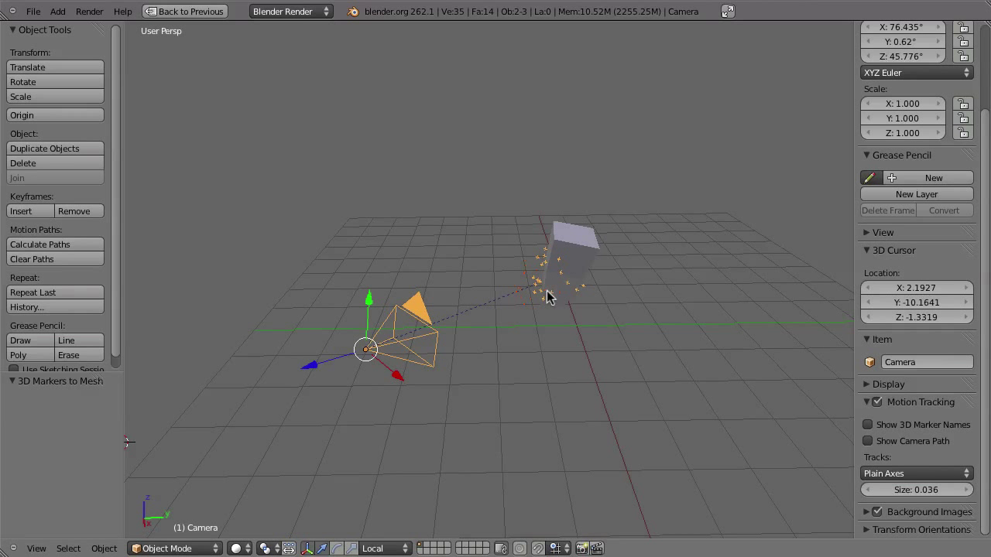
Select the cube and check the scale of the tracked Object in the clip editor's reconstruction settings
{"action": "right_click", "coordinate": [585, 249]}
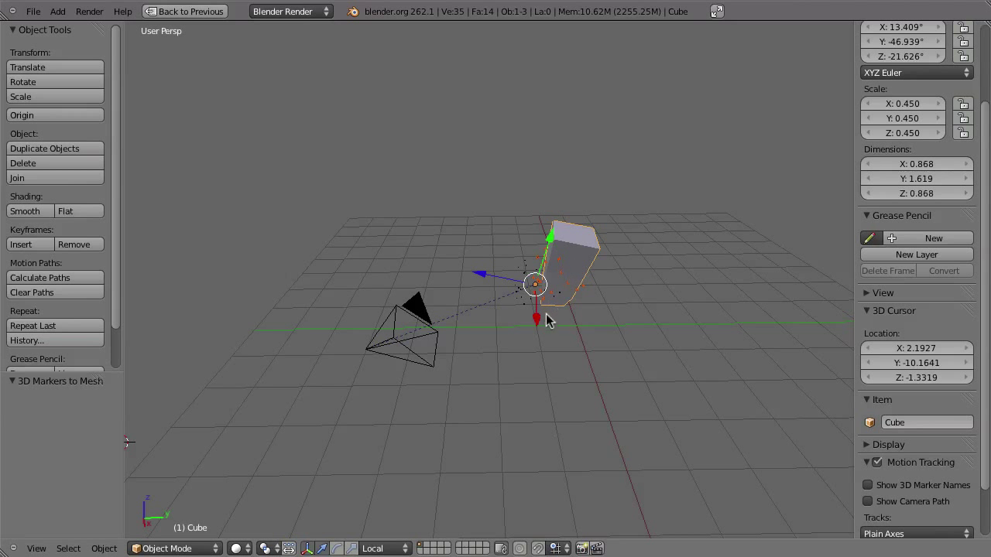
{"action": "key", "text": "ctrl+Up"}
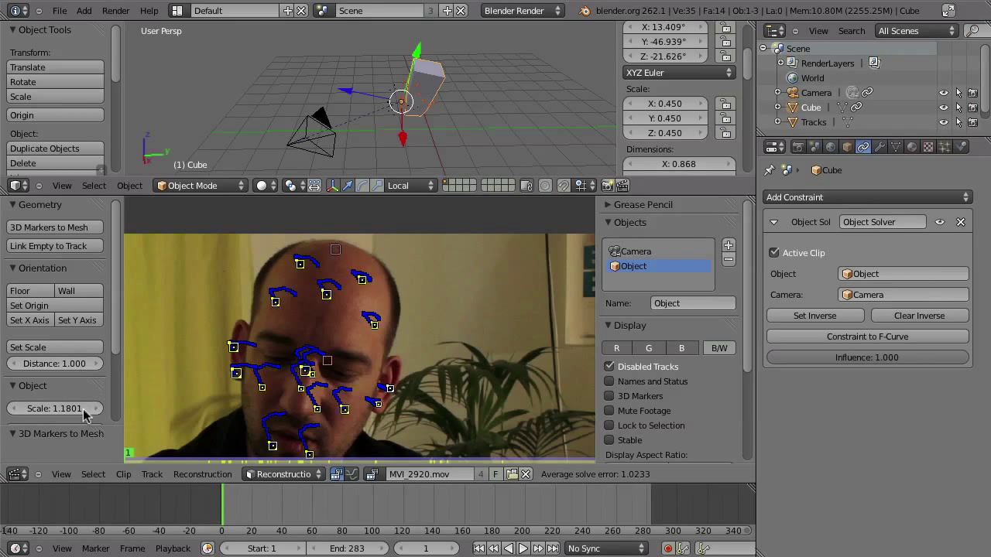
{"action": "scroll", "coordinate": [115, 323], "scroll_direction": "down", "scroll_amount": 3}
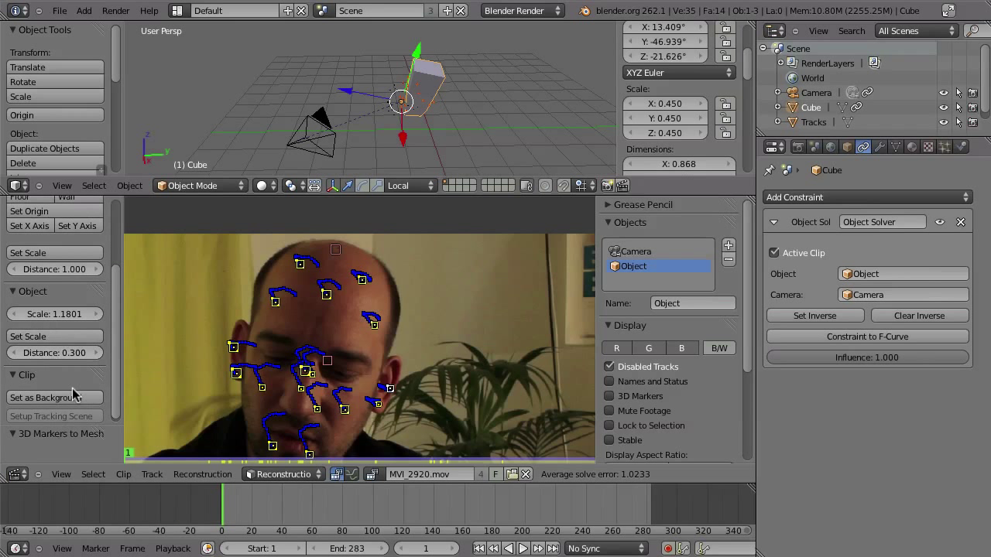
Select the Tracks marker mesh and set its X, Y and Z scale to 1.180, matching the tracked Object's scale
{"action": "right_click", "coordinate": [395, 120]}
{"action": "right_click", "coordinate": [395, 118]}
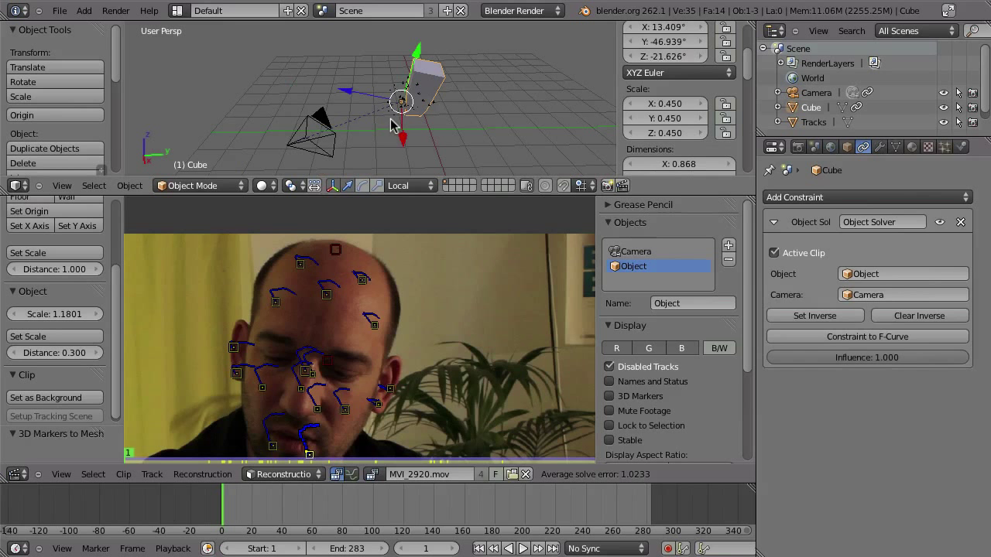
{"action": "right_click", "coordinate": [395, 124]}
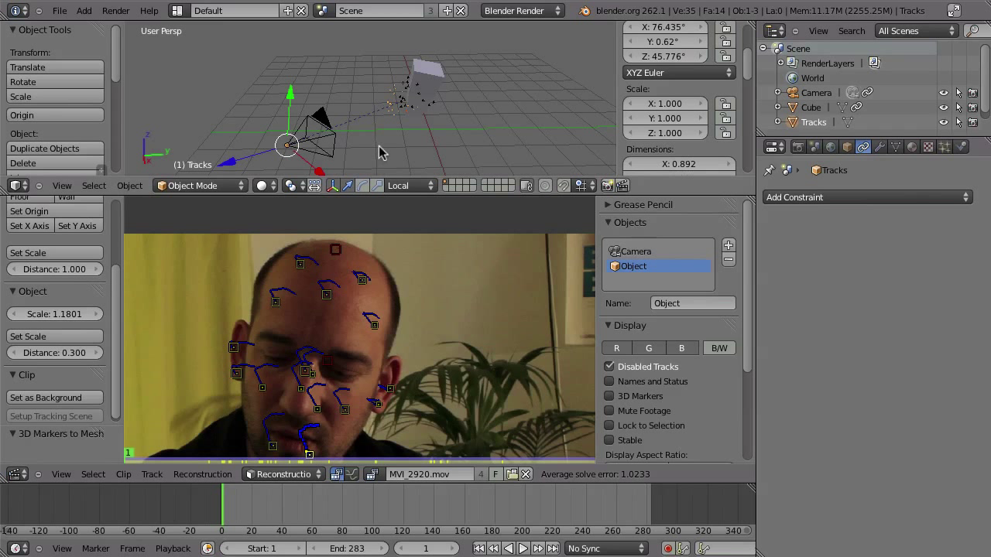
{"action": "key", "text": "ctrl+Up"}
{"action": "scroll", "coordinate": [542, 298], "scroll_direction": "up", "scroll_amount": 5}
{"action": "key", "text": "Tab"}
{"action": "key", "text": "Tab"}
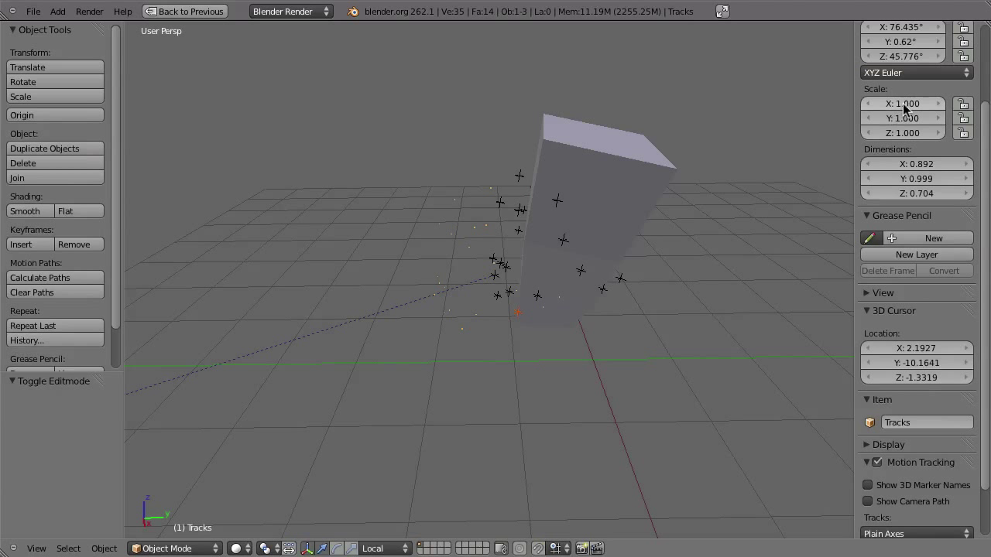
{"action": "left_click_drag", "start_coordinate": [907, 107], "coordinate": [925, 106]}
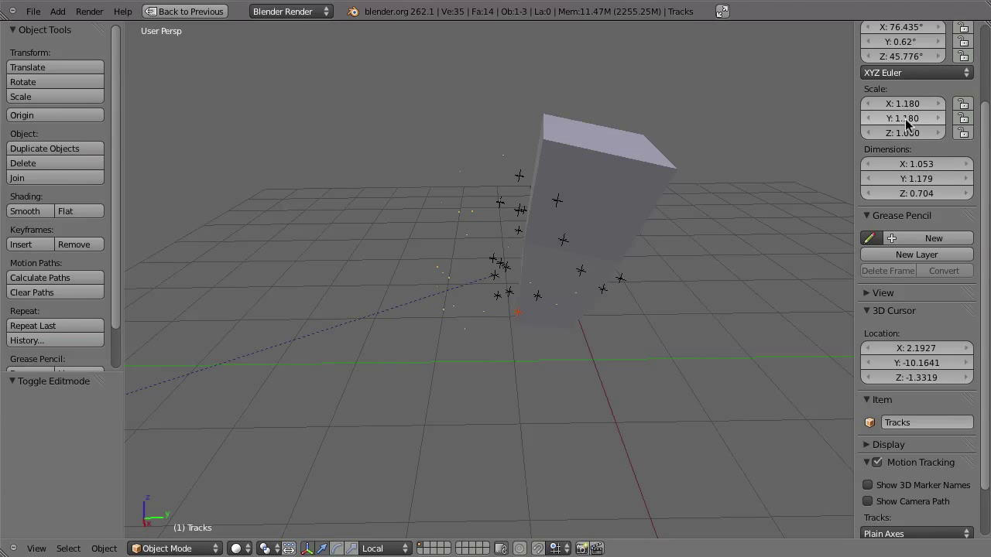
{"action": "key", "text": "ctrl+v"}
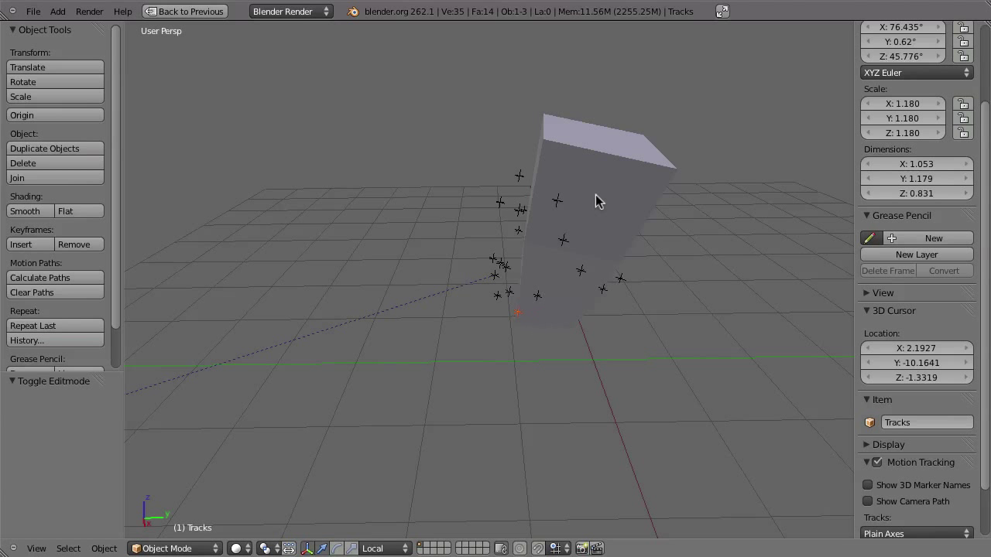
Turn off the motion tracking display, hide the cube in camera view and put the Tracks mesh into Edit Mode
{"action": "left_click", "coordinate": [882, 462]}
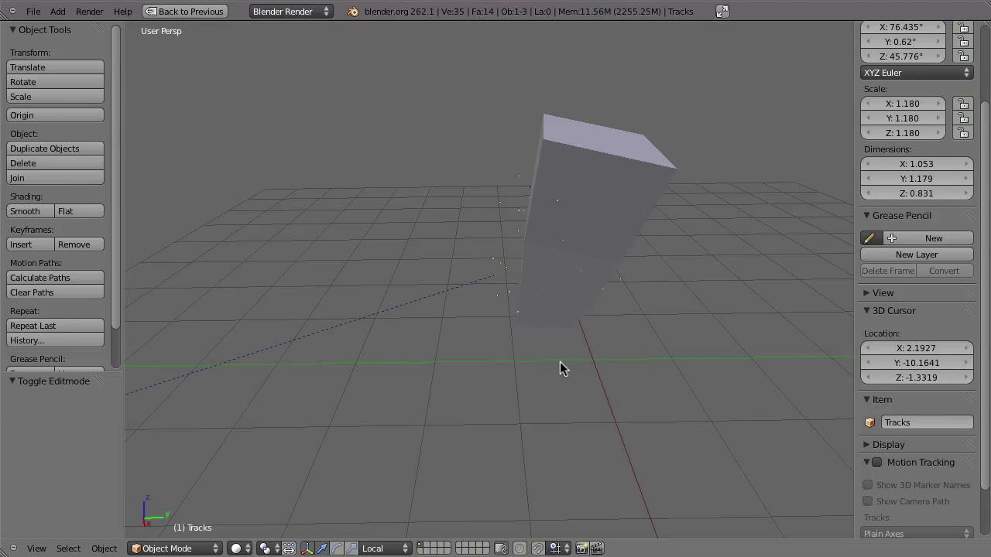
{"action": "key", "text": "KP_0"}
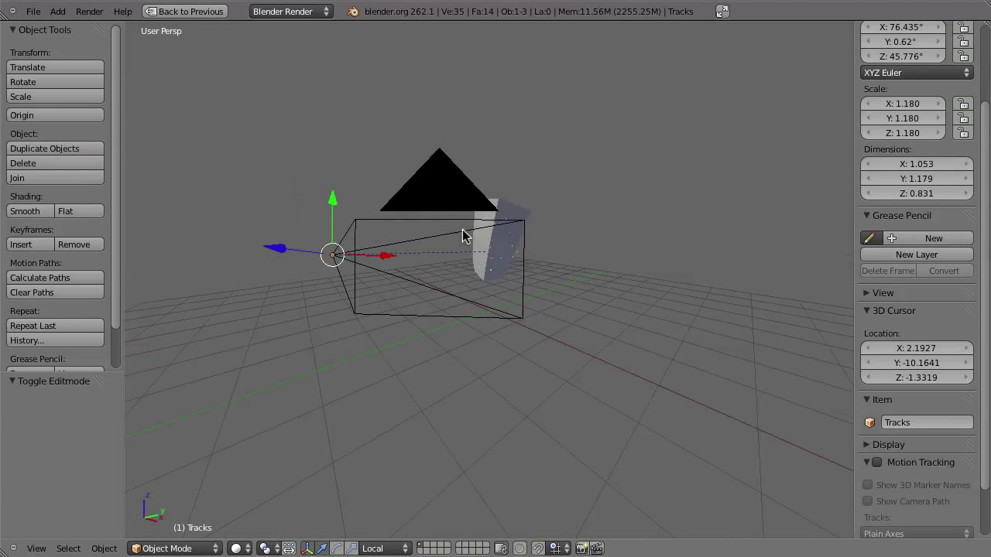
{"action": "right_click", "coordinate": [554, 232]}
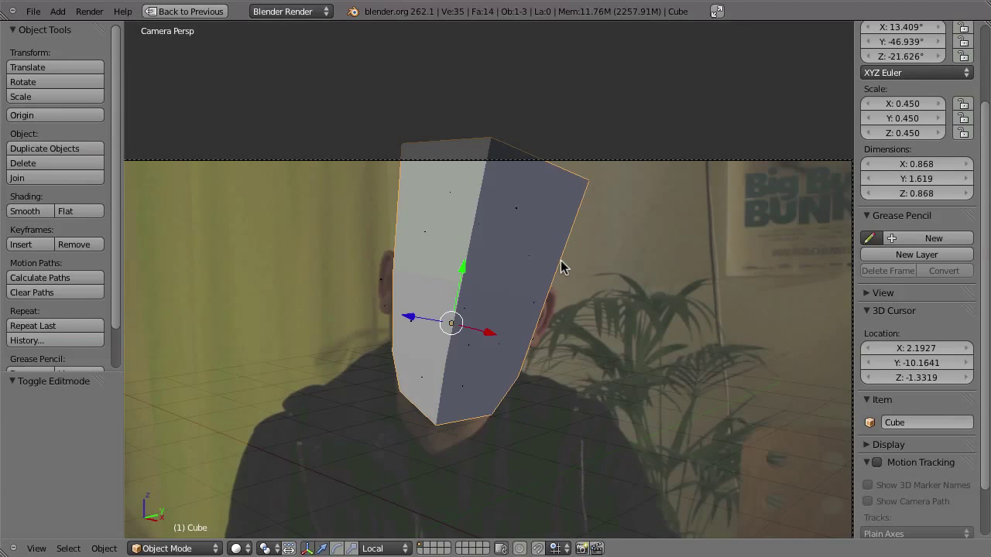
{"action": "key", "text": "h"}
{"action": "right_click", "coordinate": [517, 215]}
{"action": "key", "text": "Tab"}
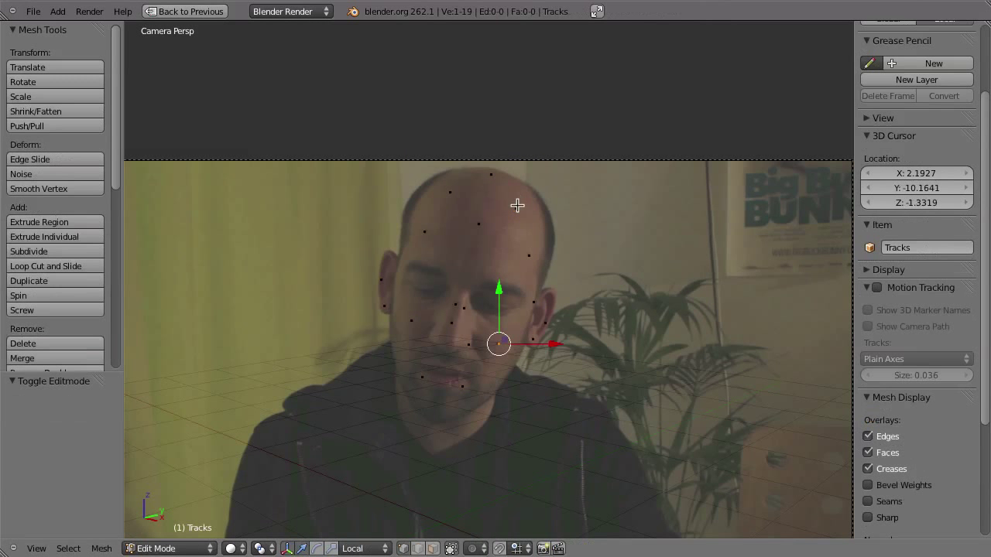
Create a four-sided face from the four uppermost points of the marker mesh on the head
{"action": "right_click", "coordinate": [480, 225]}
{"action": "right_click", "coordinate": [450, 192], "text": "shift"}
{"action": "right_click", "coordinate": [490, 175], "text": "shift"}
{"action": "right_click", "coordinate": [515, 209], "text": "shift"}
{"action": "key", "text": "f"}
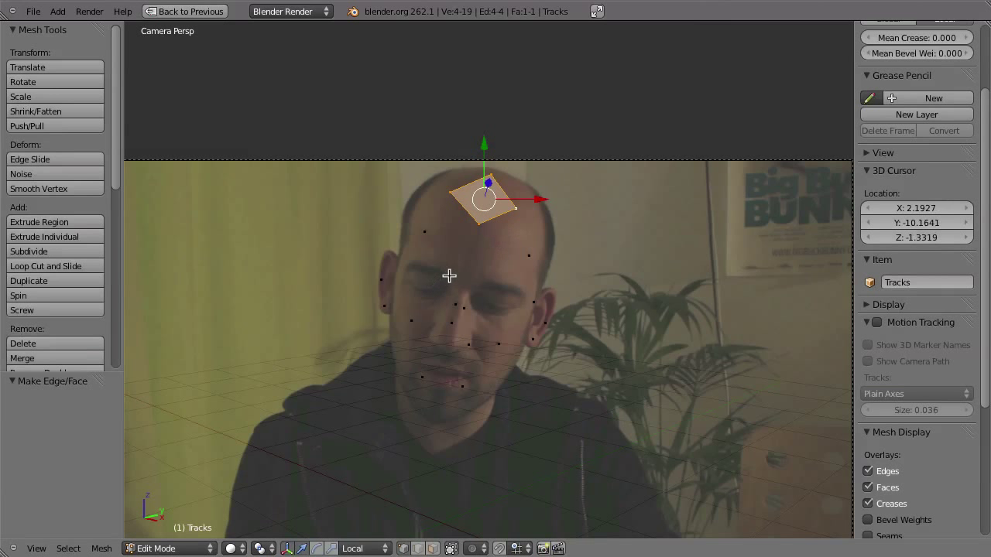
Add a triangular face on each side of the forehead, joining the lower edges of the top face to the adjacent temple points
{"action": "right_click", "coordinate": [480, 224]}
{"action": "right_click", "coordinate": [515, 209], "text": "shift"}
{"action": "right_click", "coordinate": [528, 255], "text": "shift"}
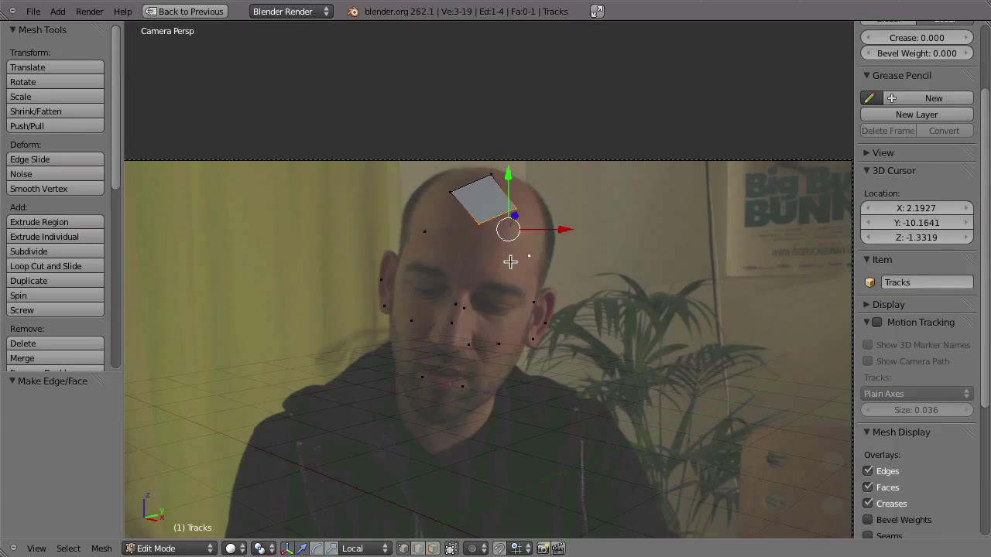
{"action": "key", "text": "f"}
{"action": "right_click", "coordinate": [478, 226]}
{"action": "right_click", "coordinate": [450, 194], "text": "shift"}
{"action": "right_click", "coordinate": [425, 232], "text": "shift"}
{"action": "key", "text": "f"}
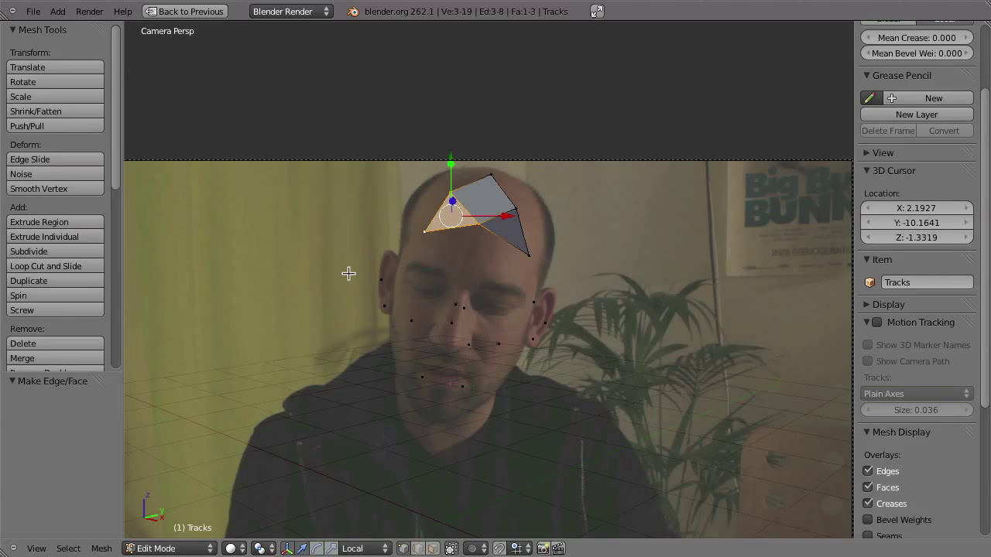
Jump forward through the animation to compare the mesh faces with the moving head, and return to the first frame
{"action": "key", "text": "Up"}
{"action": "key", "text": "Up"}
{"action": "key", "text": "Up"}
{"action": "key", "text": "Up"}
{"action": "key", "text": "Up"}
{"action": "key", "text": "Up"}
{"action": "key", "text": "Up"}
{"action": "key", "text": "Up"}
{"action": "key", "text": "Up"}
{"action": "key", "text": "Up"}
{"action": "key", "text": "Up"}
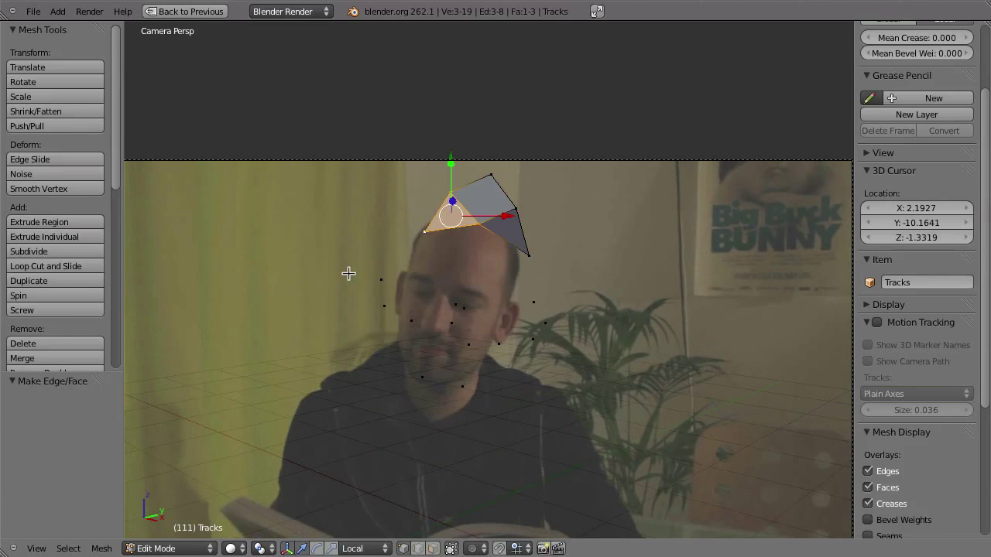
{"action": "key", "text": "shift+Left"}
{"action": "key", "text": "Tab"}
{"action": "key", "text": "Tab"}
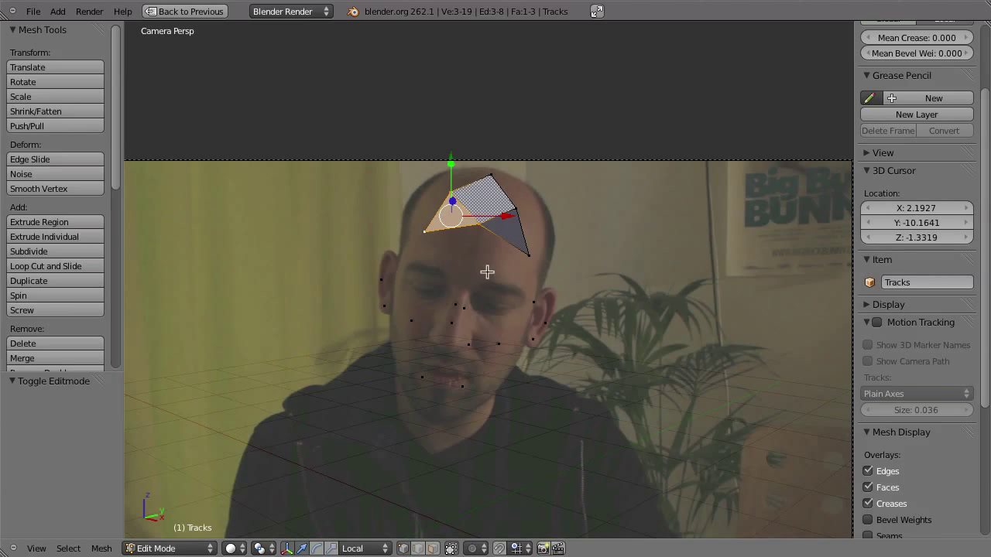
Fill the area from the forehead to the nose bridge with a quad and a triangle, and play the animation in Object Mode
{"action": "right_click", "coordinate": [432, 240]}
{"action": "right_click", "coordinate": [457, 302], "text": "shift"}
{"action": "right_click", "coordinate": [465, 308], "text": "shift"}
{"action": "right_click", "coordinate": [530, 257], "text": "shift"}
{"action": "key", "text": "f"}
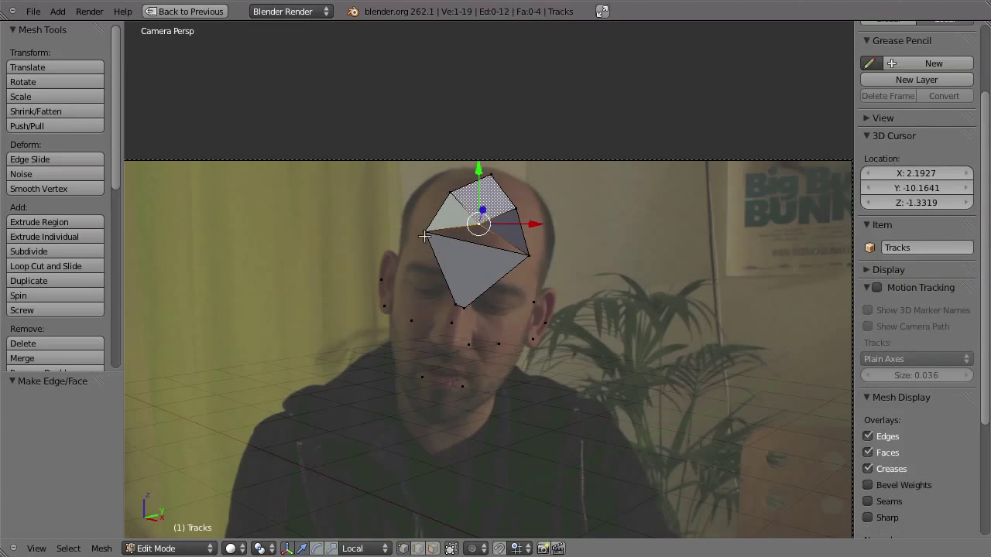
{"action": "key", "text": "Tab"}
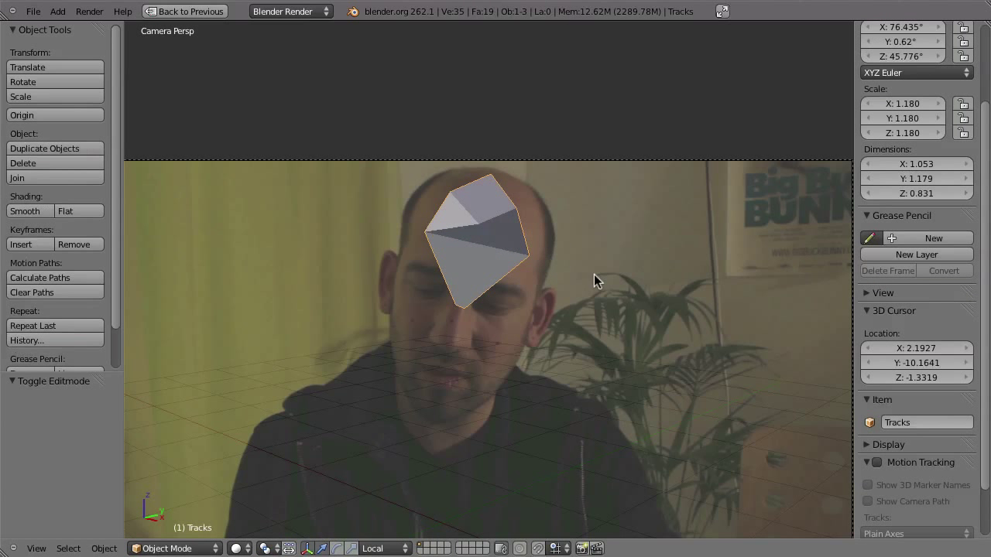
{"action": "key", "text": "alt+a"}
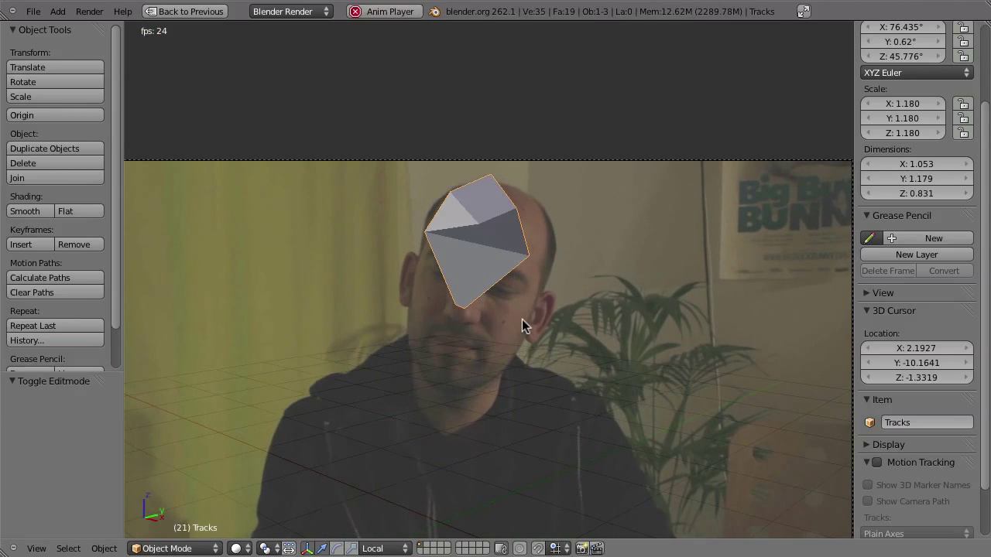
{"action": "key", "text": "Escape"}
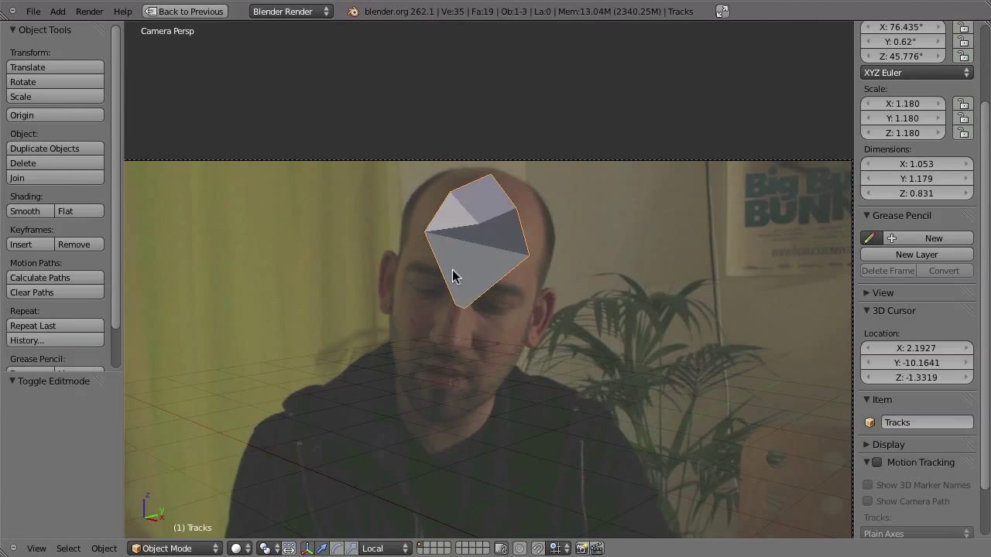
Try an Object Solver constraint on the Tracks mesh with Object and Camera as targets, set its inverse and play the animation
{"action": "key", "text": "ctrl+Up"}
{"action": "left_click", "coordinate": [842, 196]}
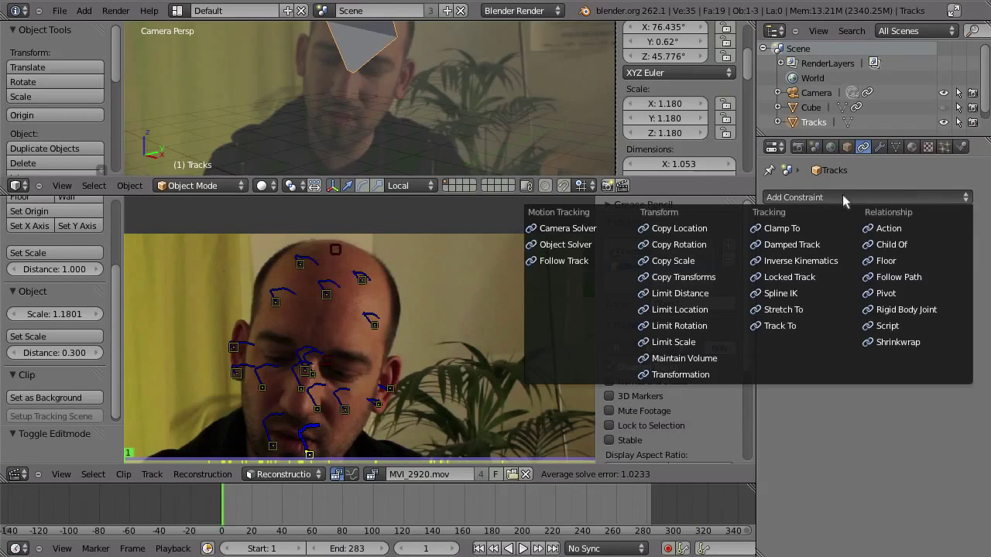
{"action": "left_click", "coordinate": [592, 245]}
{"action": "key", "text": "alt+a"}
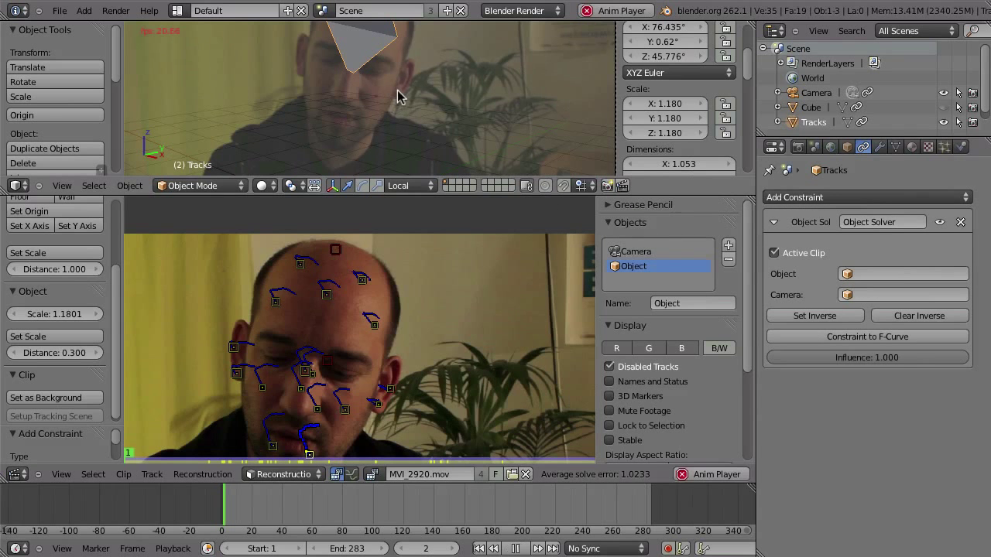
{"action": "key", "text": "Escape"}
{"action": "left_click", "coordinate": [870, 274]}
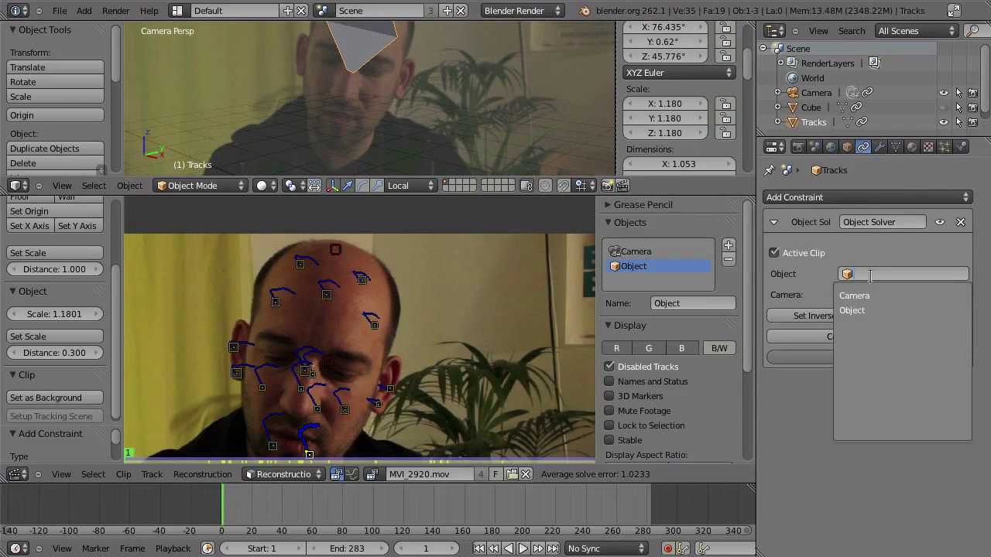
{"action": "left_click", "coordinate": [852, 310]}
{"action": "left_click", "coordinate": [868, 295]}
{"action": "left_click", "coordinate": [859, 316]}
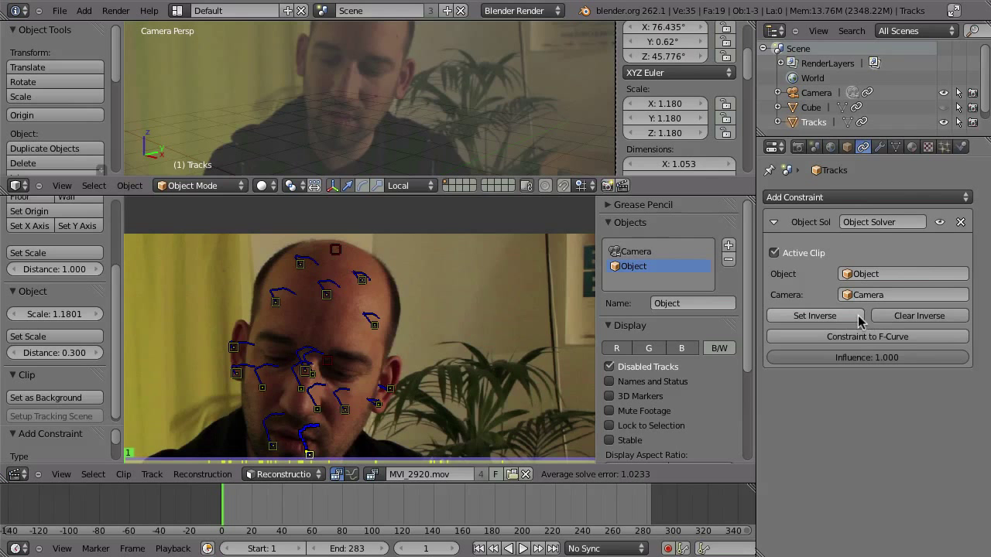
{"action": "left_click", "coordinate": [857, 318]}
{"action": "key", "text": "alt+a"}
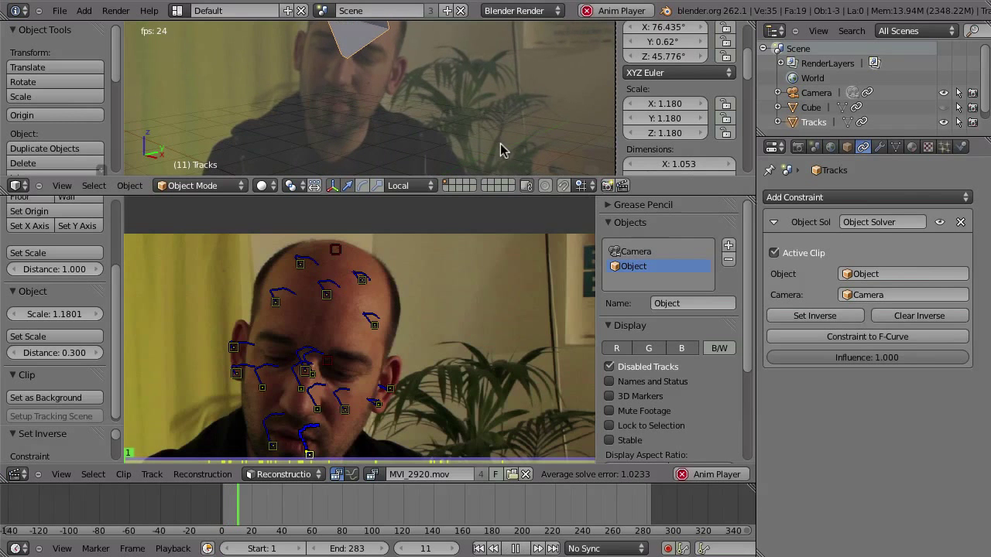
{"action": "key", "text": "Escape"}
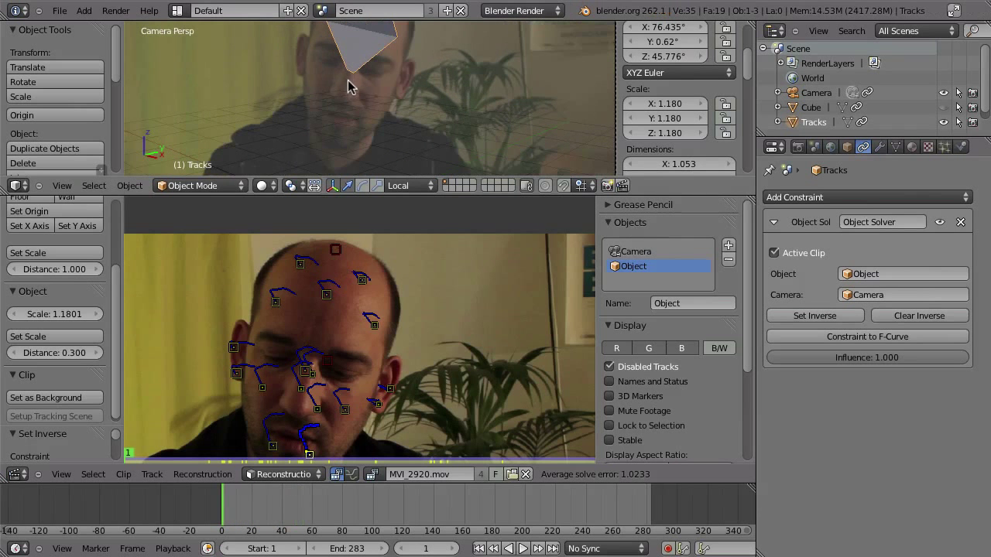
Delete the Object Solver constraint from the Tracks mesh, play the animation briefly and maximize the 3D view
{"action": "left_click", "coordinate": [959, 223]}
{"action": "key", "text": "alt+a"}
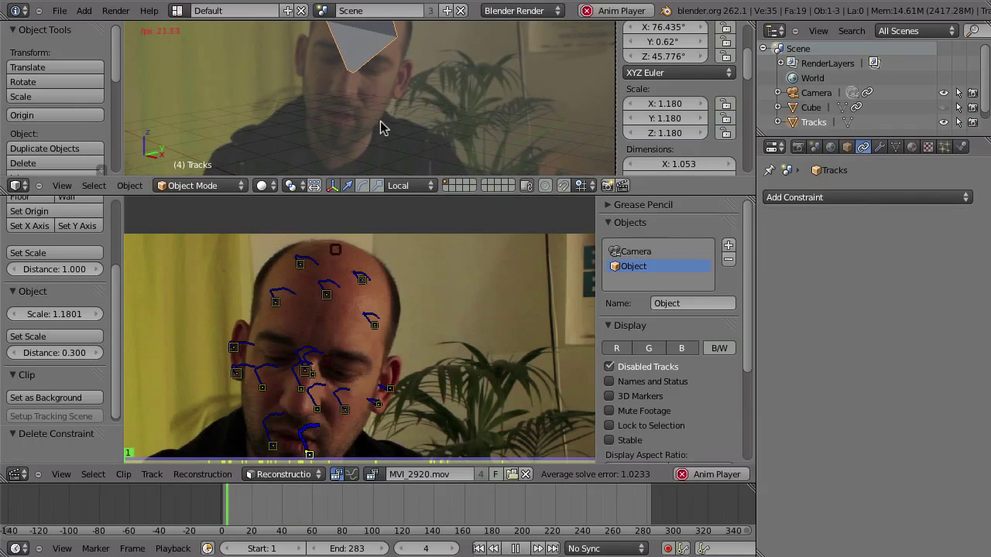
{"action": "key", "text": "ctrl+Up"}
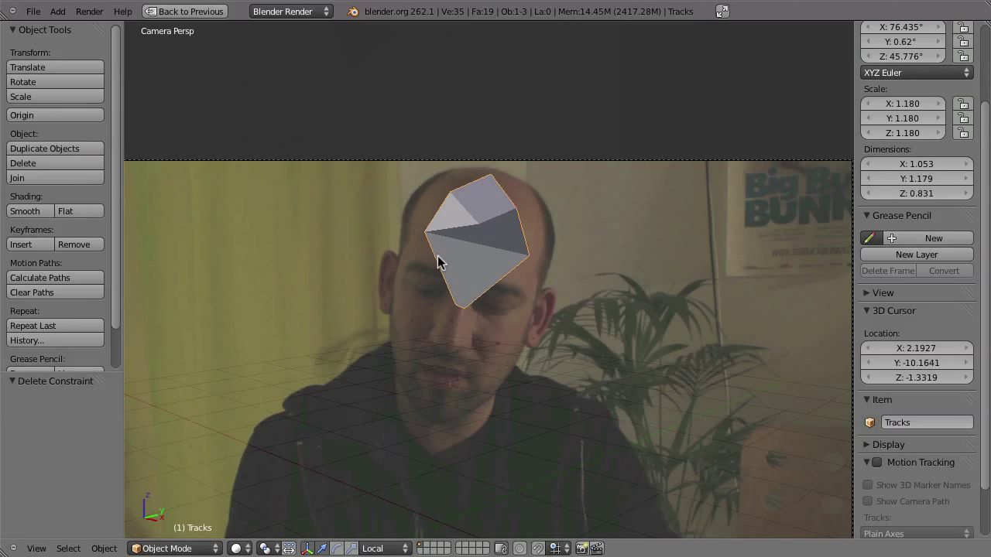
Unhide the hidden objects, select the Cube over the head and play the animation to check its motion
{"action": "key", "text": "alt+h"}
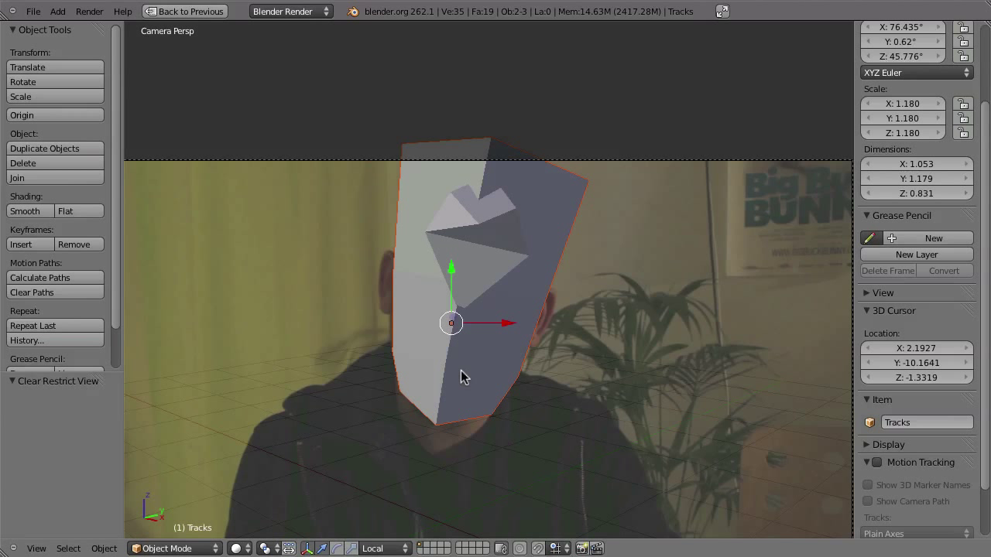
{"action": "right_click", "coordinate": [481, 380]}
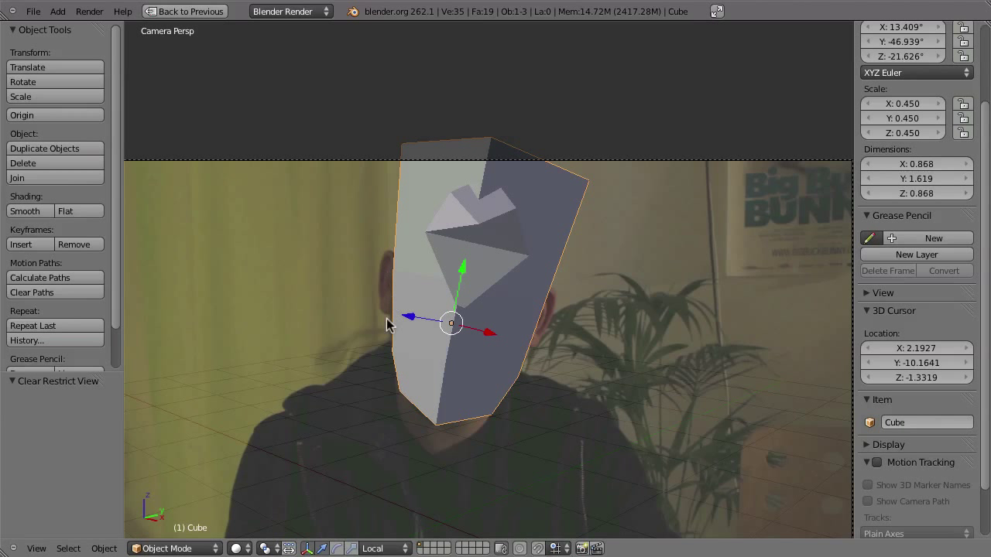
{"action": "key", "text": "alt+a"}
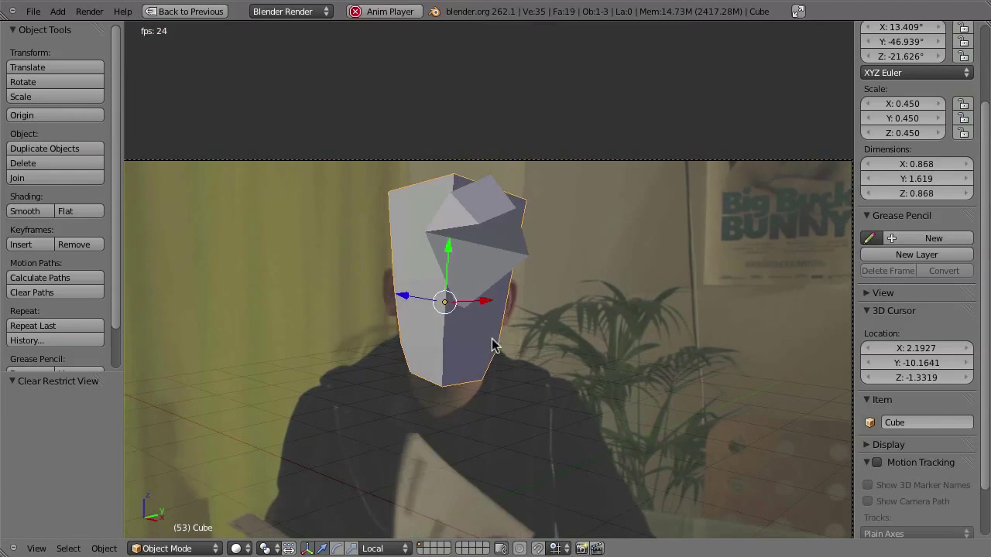
{"action": "key", "text": "Escape"}
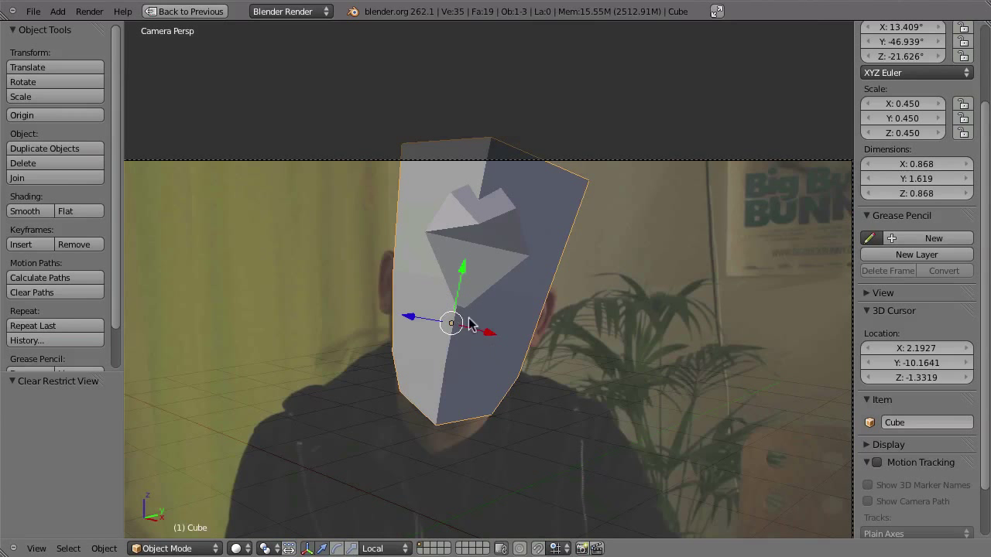
Move the Cube to the last layer and make that layer visible together with the first one
{"action": "key", "text": "m"}
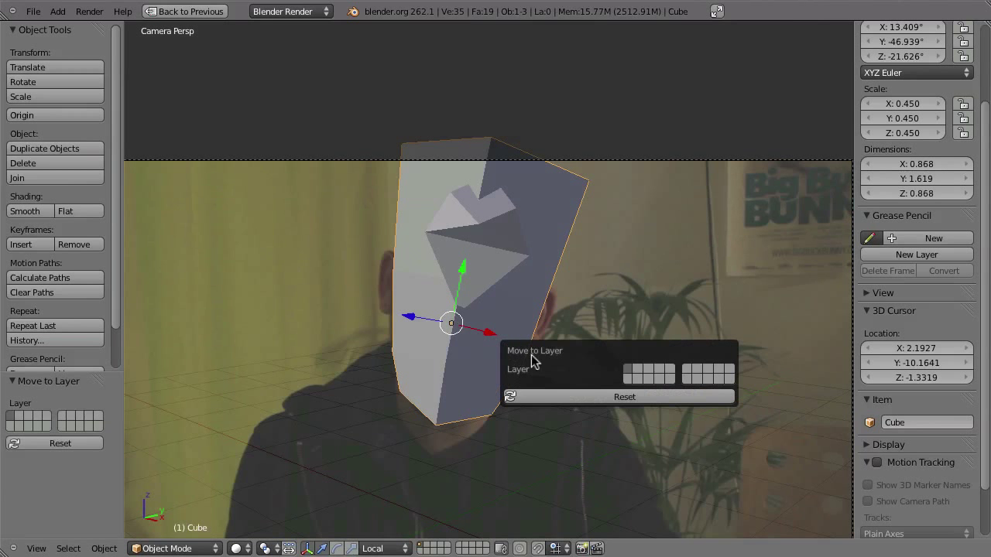
{"action": "left_click", "coordinate": [730, 378]}
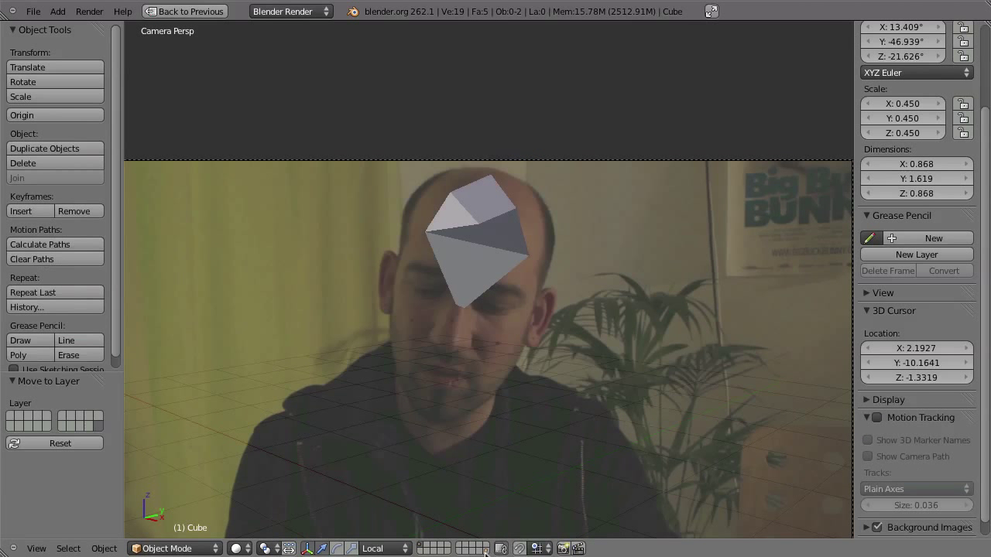
{"action": "left_click", "coordinate": [485, 550], "text": "shift"}
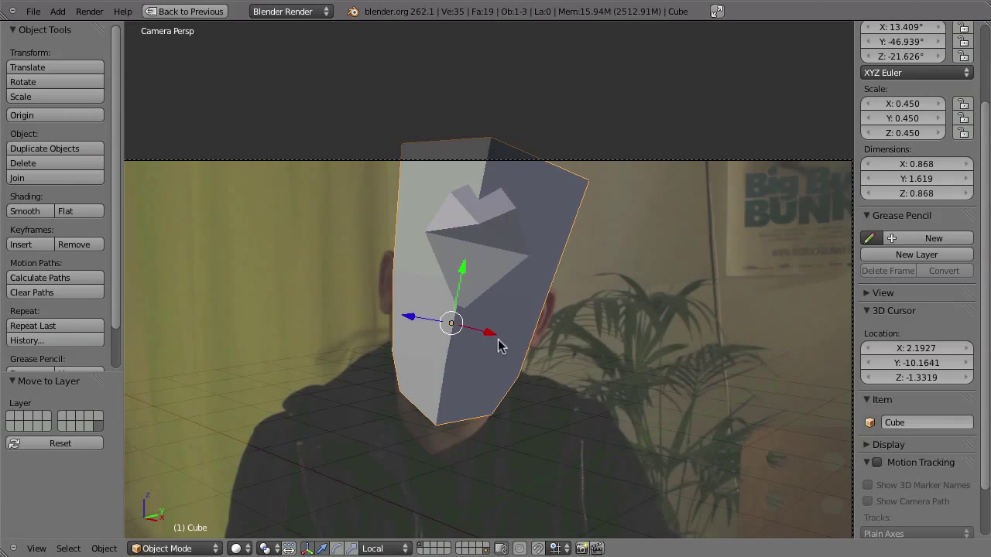
Parent the Tracks mesh to the Cube with the Object type
{"action": "right_click", "coordinate": [485, 239]}
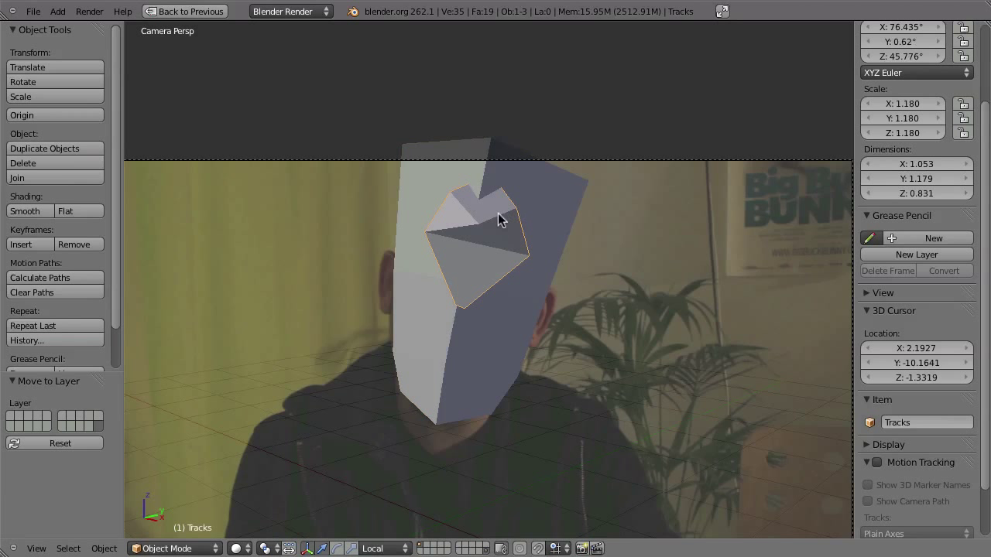
{"action": "right_click", "coordinate": [557, 193], "text": "shift"}
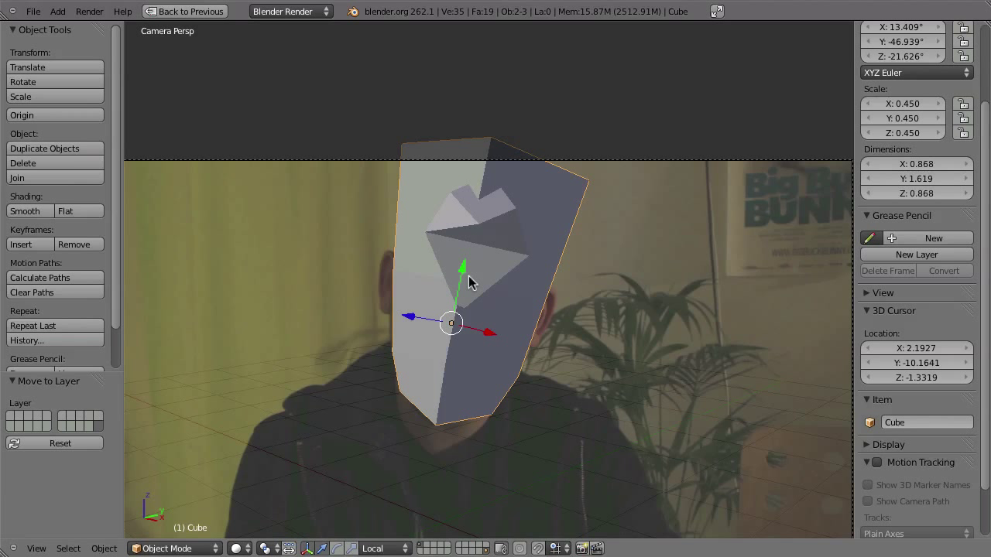
{"action": "key", "text": "ctrl+p"}
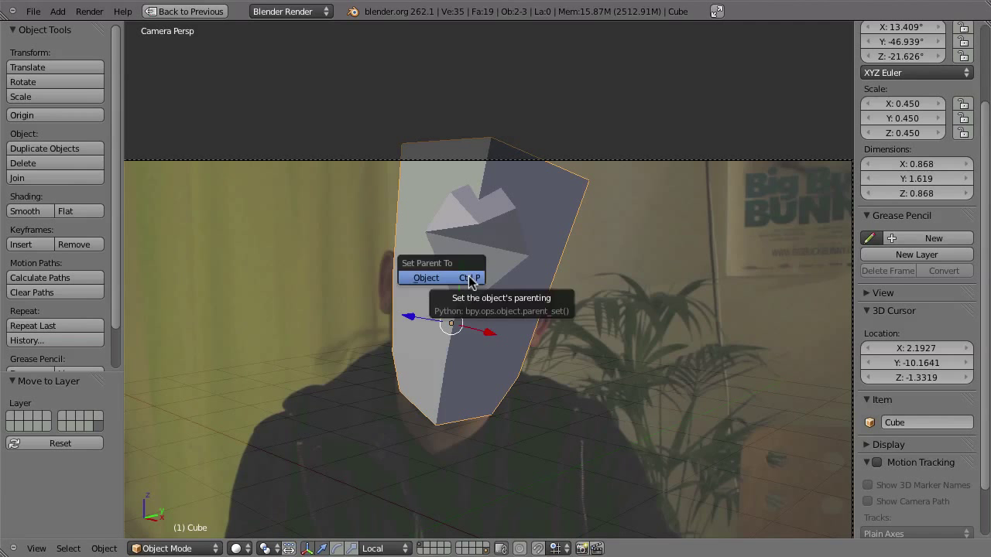
{"action": "left_click", "coordinate": [470, 280]}
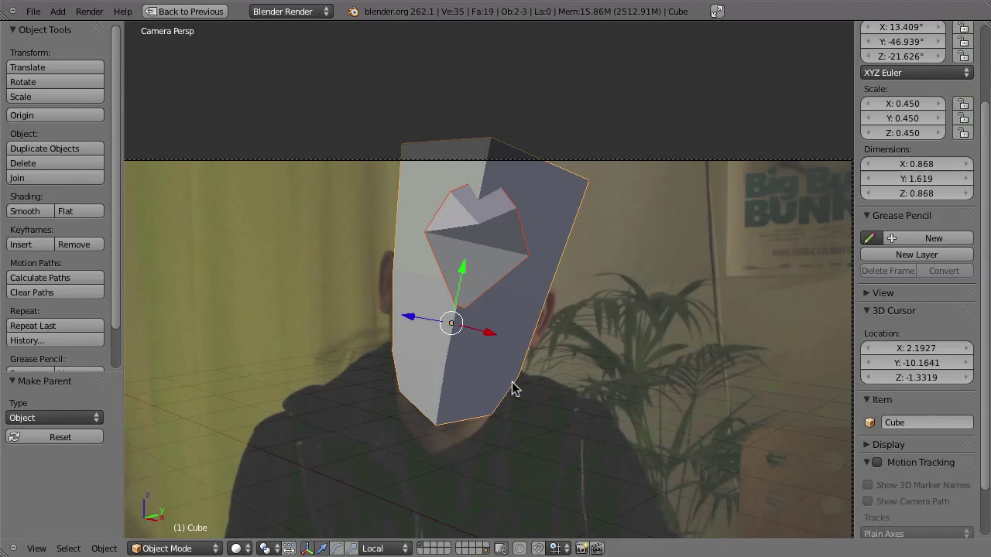
Show only the first layer and play the animation both through the camera and from a free side view
{"action": "left_click", "coordinate": [421, 547]}
{"action": "key", "text": "alt+a"}
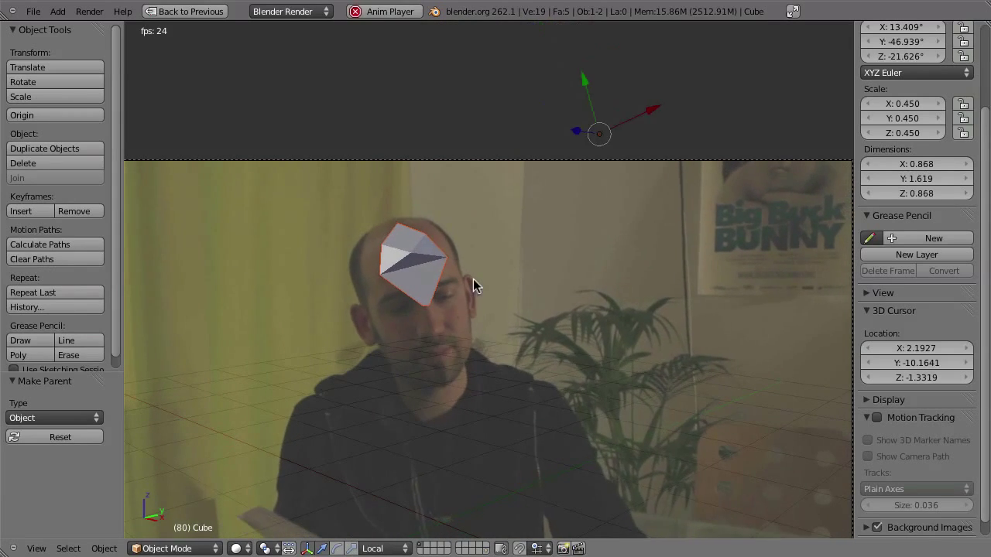
{"action": "key", "text": "Escape"}
{"action": "middle_click_drag", "start_coordinate": [668, 243], "coordinate": [630, 257]}
{"action": "key", "text": "alt+a"}
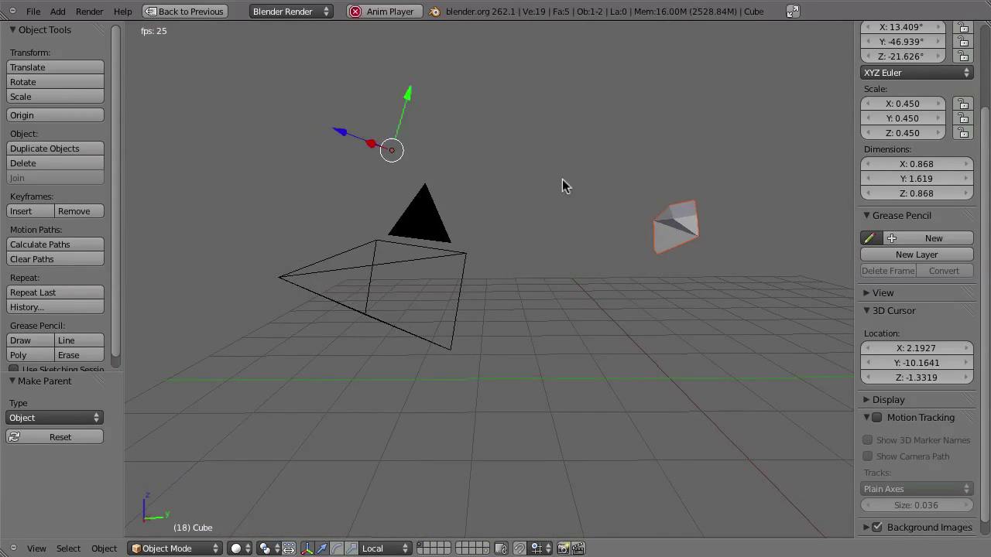
{"action": "middle_click_drag", "start_coordinate": [624, 248], "coordinate": [540, 278]}
{"action": "key", "text": "Escape"}
Snap the 3D cursor to the central forehead vertex of the Tracks mesh and set the mesh's origin to the cursor
{"action": "middle_click_drag", "start_coordinate": [647, 274], "coordinate": [520, 236]}
{"action": "right_click", "coordinate": [517, 211]}
{"action": "key", "text": "Tab"}
{"action": "right_click", "coordinate": [517, 211]}
{"action": "key", "text": "shift+s"}
{"action": "left_click", "coordinate": [527, 200]}
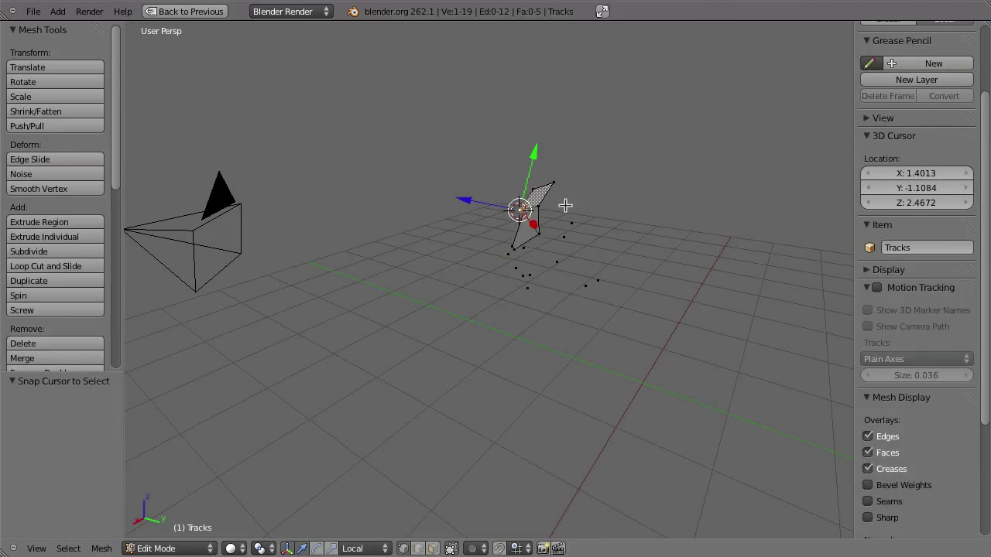
{"action": "key", "text": "Tab"}
{"action": "left_click", "coordinate": [68, 114]}
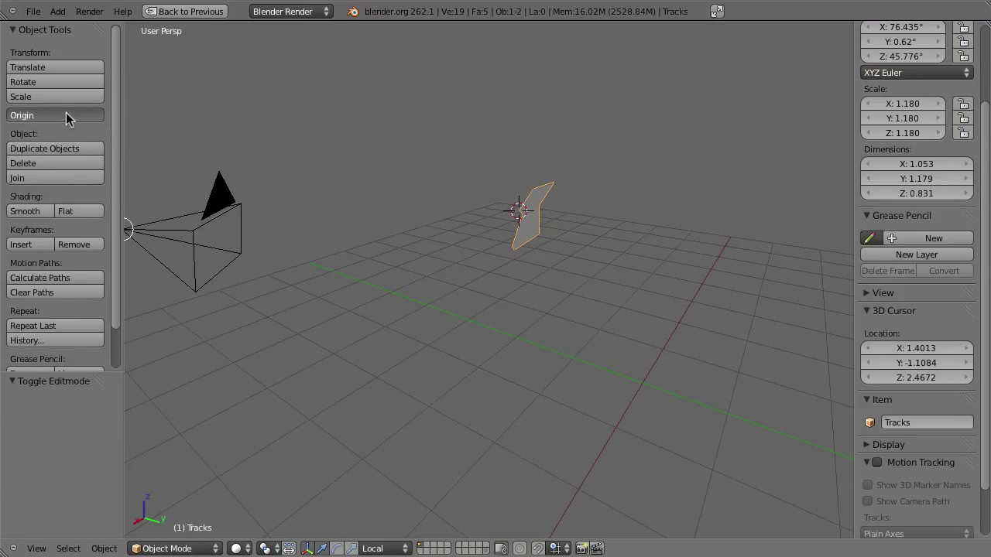
{"action": "left_click", "coordinate": [67, 115]}
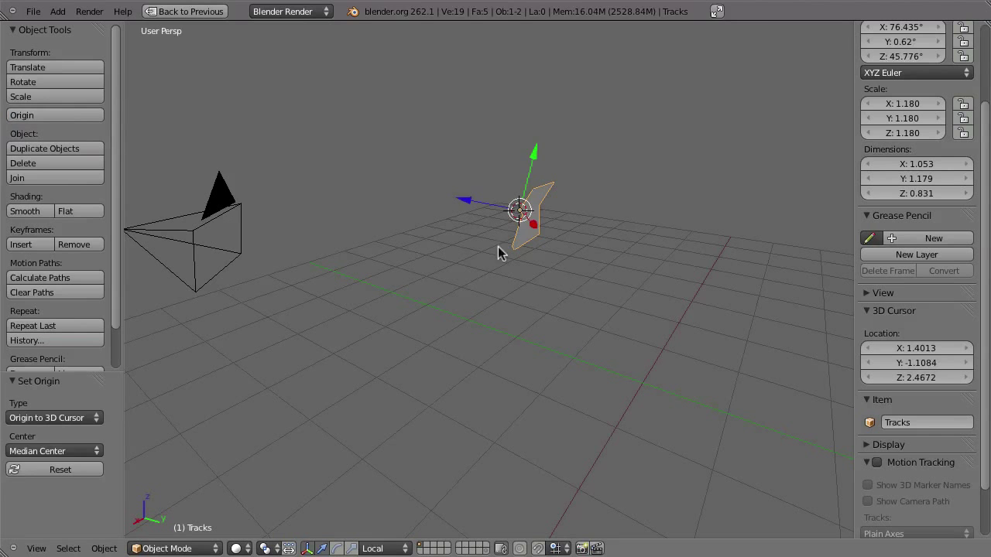
Play the animation in camera view to check that the Tracks mesh follows the forehead
{"action": "key", "text": "alt+a"}
{"action": "key", "text": "KP_0"}
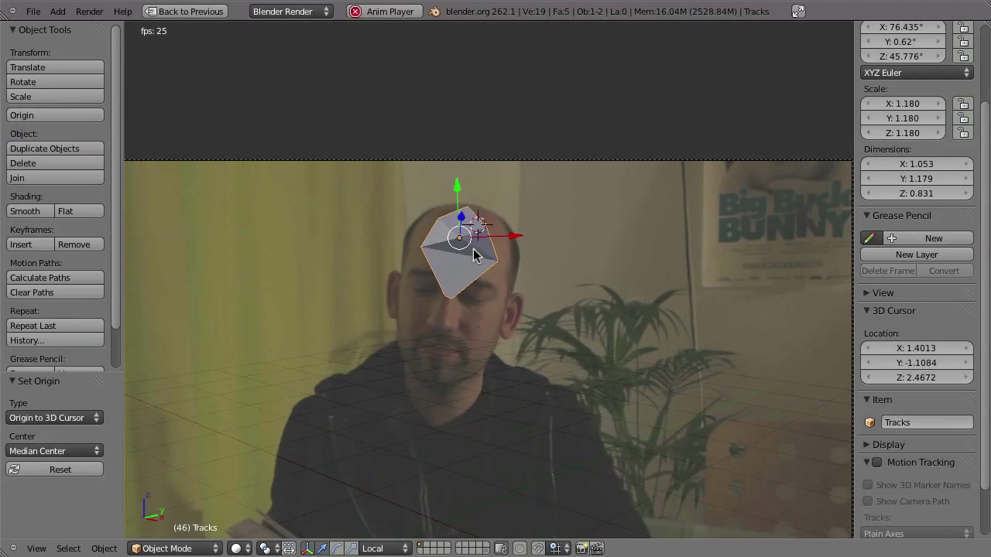
{"action": "key", "text": "Escape"}
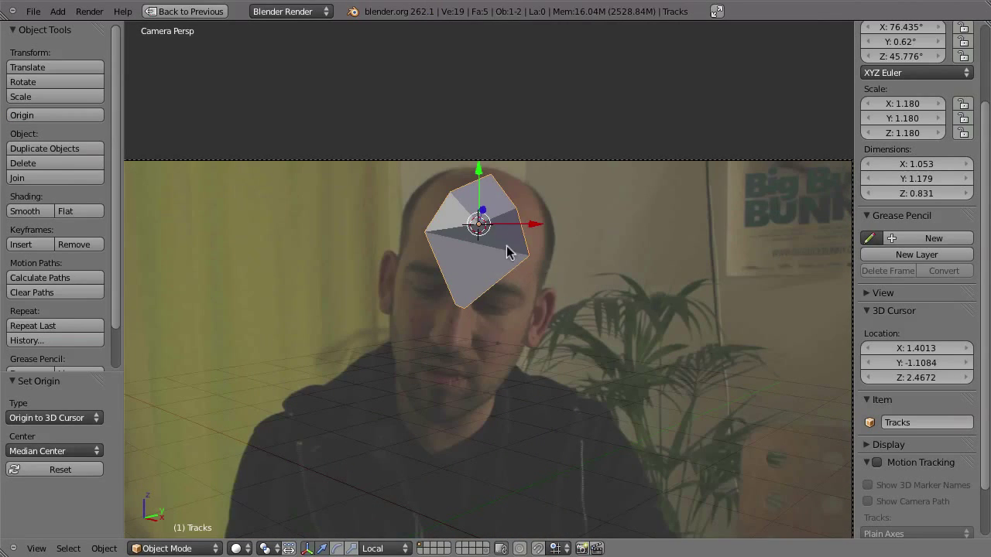
Fill a quad in the Tracks mesh between the two cheek vertices and the two mouth vertices
{"action": "scroll", "coordinate": [507, 251], "scroll_direction": "up", "scroll_amount": 3}
{"action": "key", "text": "Tab"}
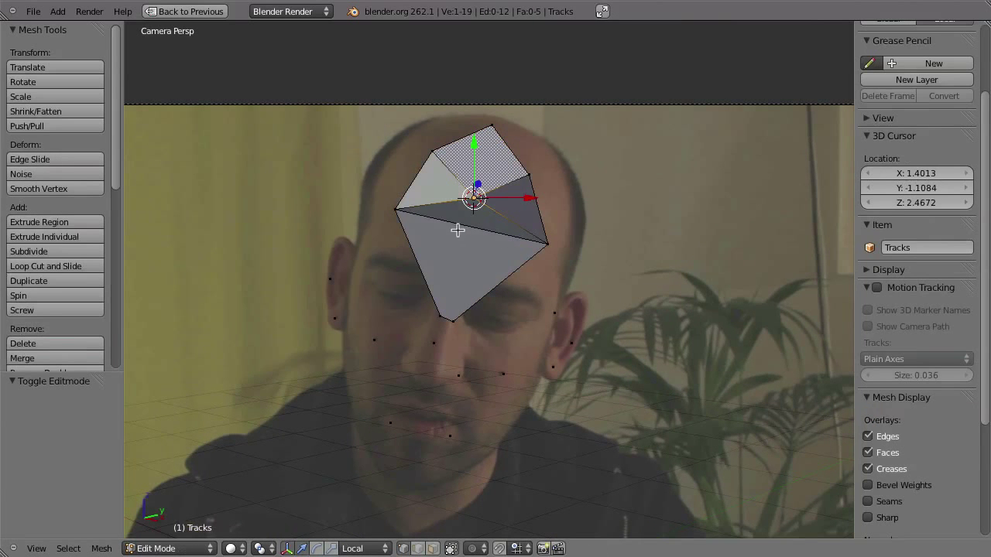
{"action": "right_click", "coordinate": [397, 211]}
{"action": "right_click", "coordinate": [536, 253], "text": "shift"}
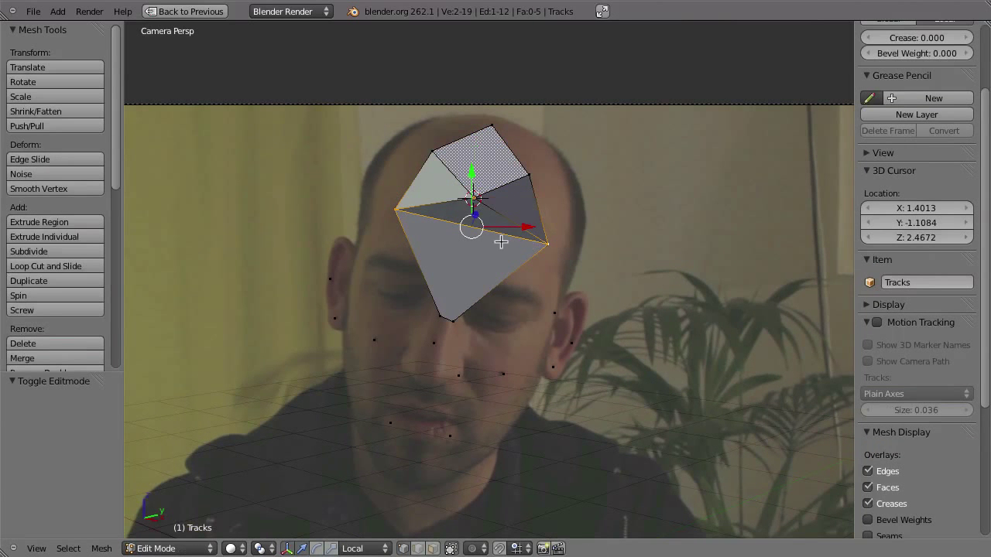
{"action": "key", "text": "w"}
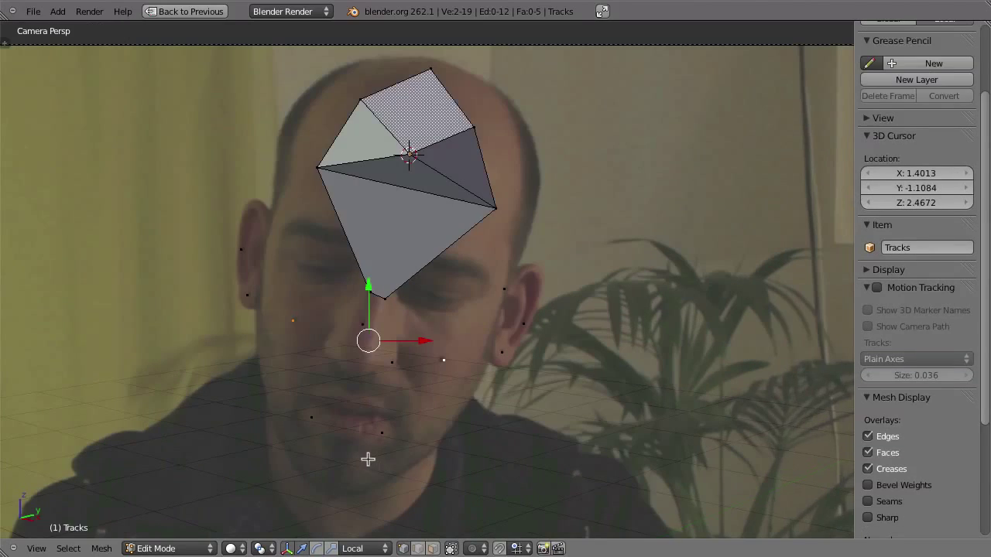
{"action": "right_click", "coordinate": [313, 419], "text": "shift"}
{"action": "right_click", "coordinate": [382, 432], "text": "shift"}
{"action": "key", "text": "f"}
{"action": "middle_click_drag", "start_coordinate": [412, 372], "coordinate": [379, 285]}
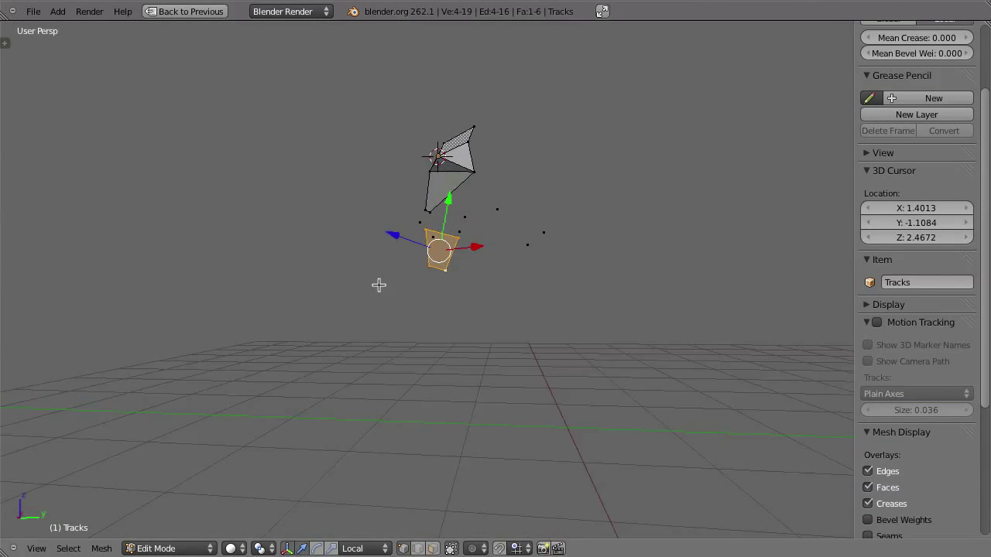
Fill a small triangle between the two nose bridge vertices and the vertex on the side of the nose
{"action": "key", "text": "KP_0"}
{"action": "right_click", "coordinate": [362, 323]}
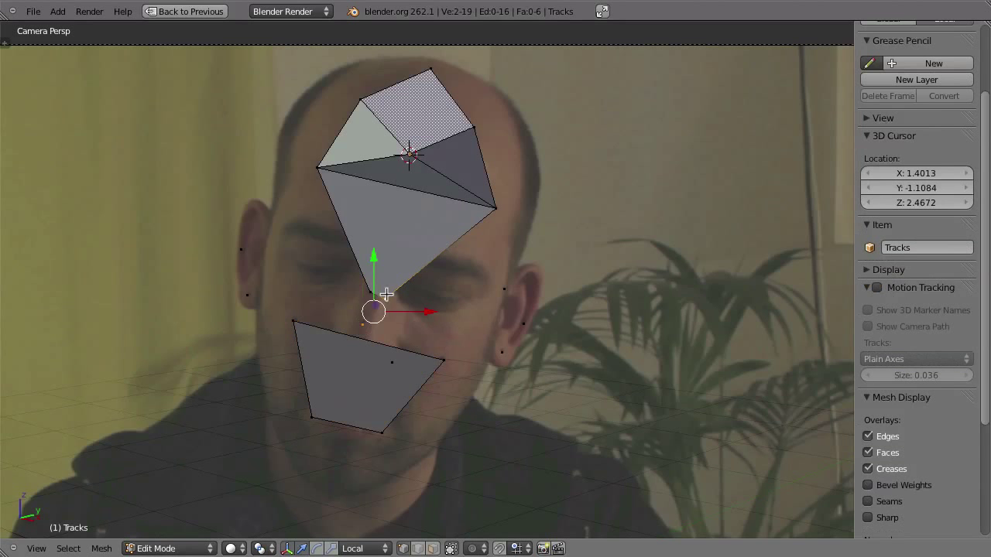
{"action": "right_click", "coordinate": [366, 288], "text": "shift"}
{"action": "right_click", "coordinate": [390, 291], "text": "shift"}
{"action": "key", "text": "f"}
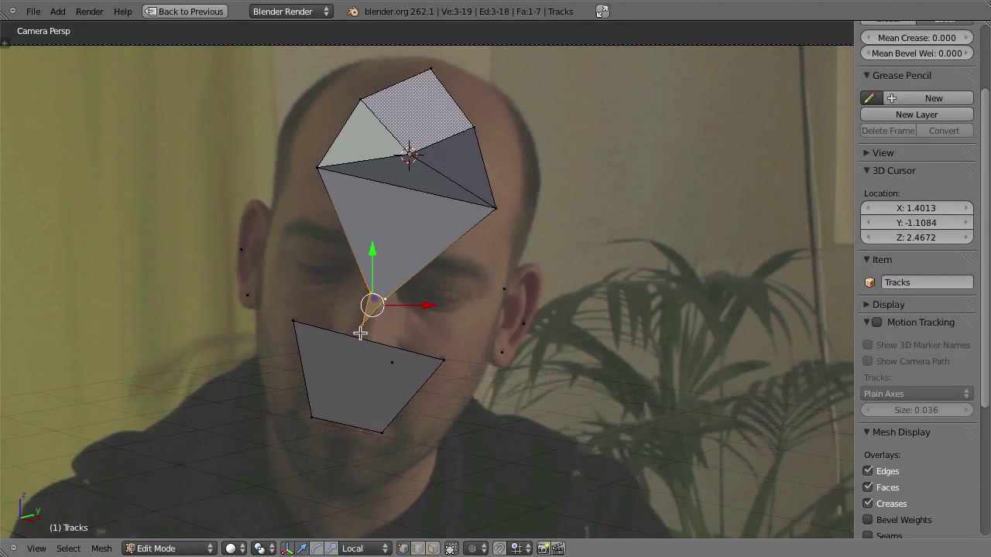
Fill a quad from the nose bridge over the nose vertices to the adjacent cheek, and play the animation in Object Mode
{"action": "right_click", "coordinate": [445, 359]}
{"action": "right_click", "coordinate": [395, 363], "text": "shift"}
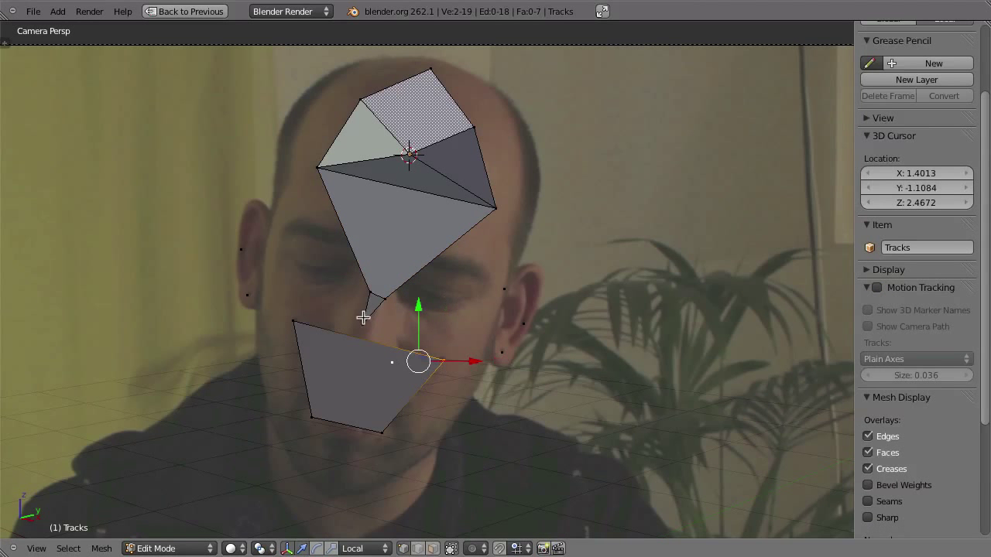
{"action": "right_click", "coordinate": [363, 318], "text": "shift"}
{"action": "right_click", "coordinate": [377, 301], "text": "shift"}
{"action": "key", "text": "f"}
{"action": "key", "text": "Tab"}
{"action": "key", "text": "alt+a"}
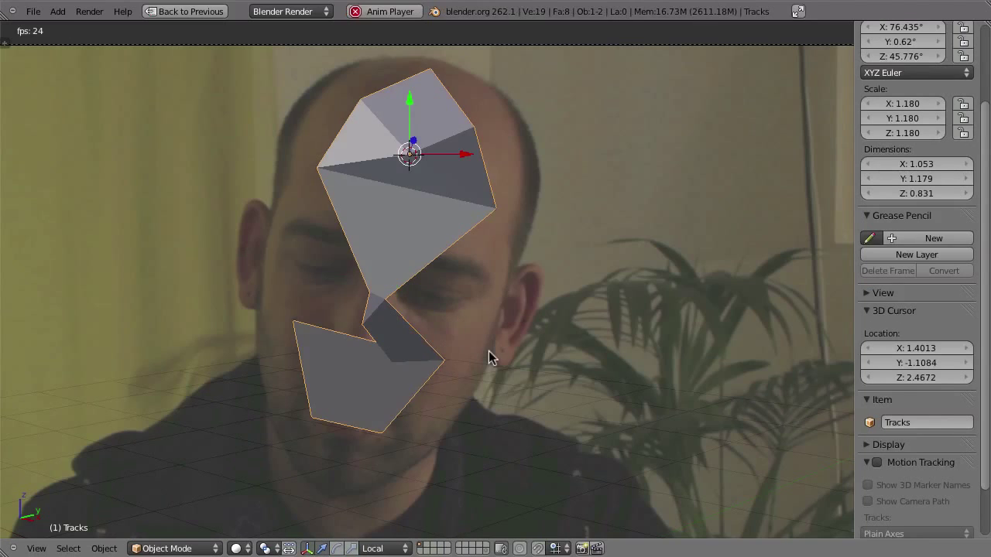
{"action": "key", "text": "Escape"}
Switch the mesh editing view to wireframe and cut one edge loop across the quad between nose and cheek
{"action": "key", "text": "Tab"}
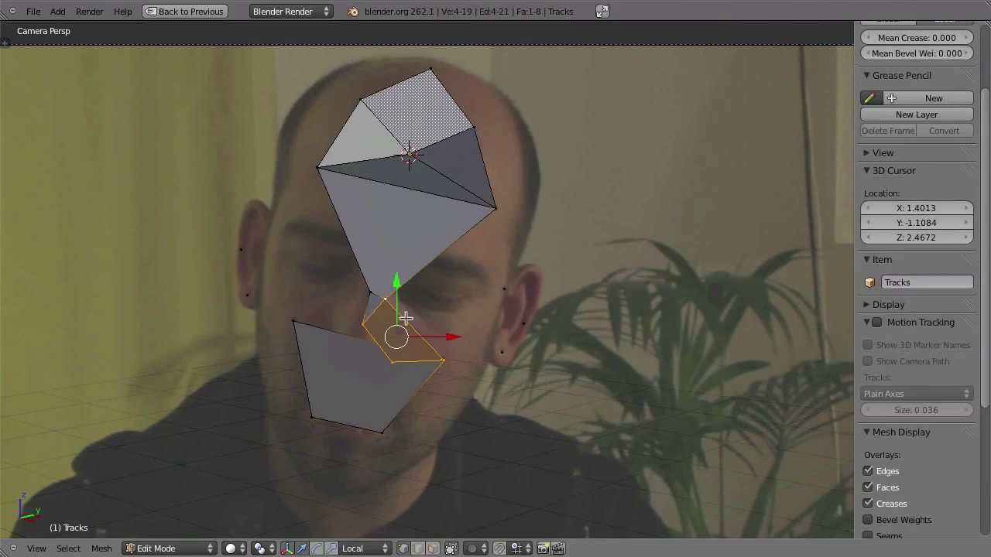
{"action": "key", "text": "z"}
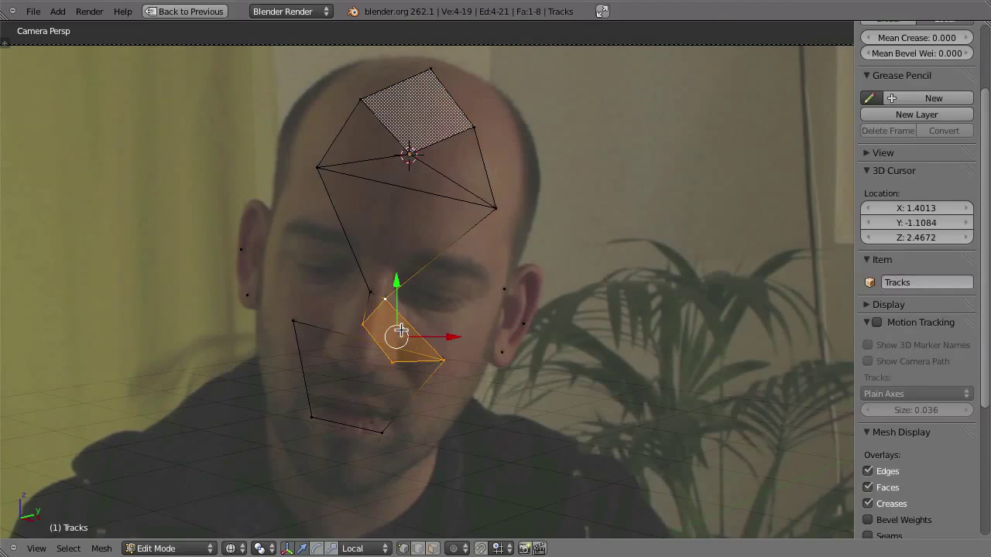
{"action": "key", "text": "ctrl+r"}
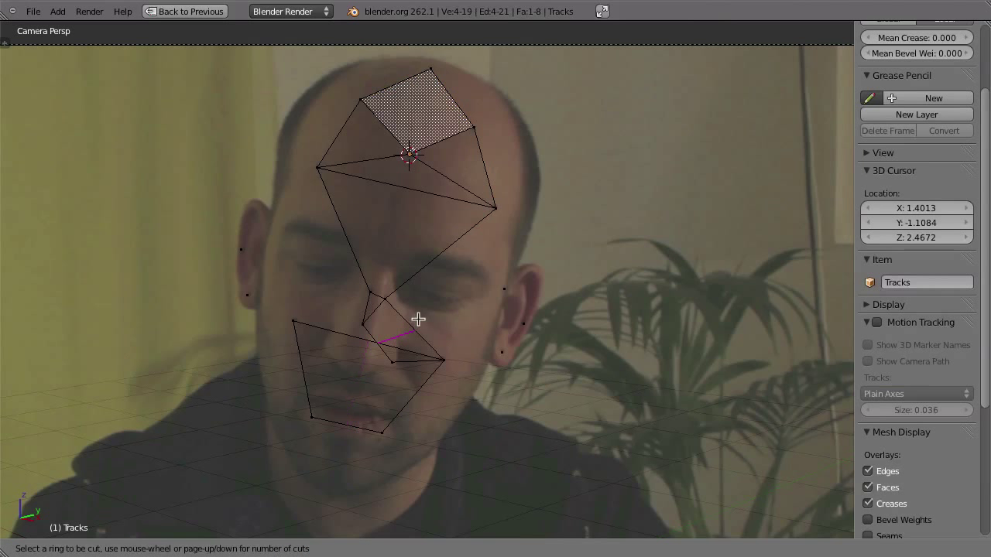
{"action": "left_click", "coordinate": [415, 320]}
{"action": "left_click", "coordinate": [412, 319]}
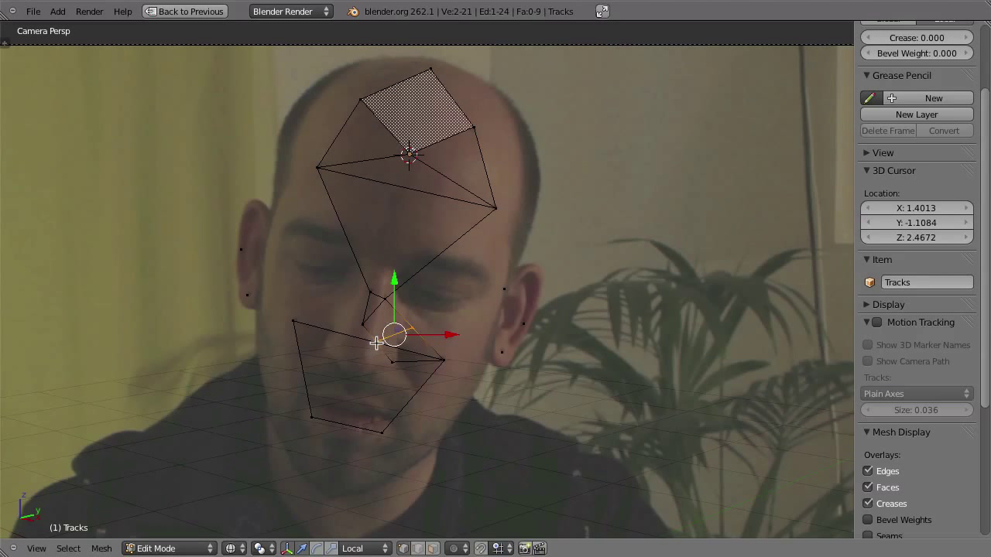
Move and rotate the new loop edge to fit along the side of the nose
{"action": "key", "text": "g"}
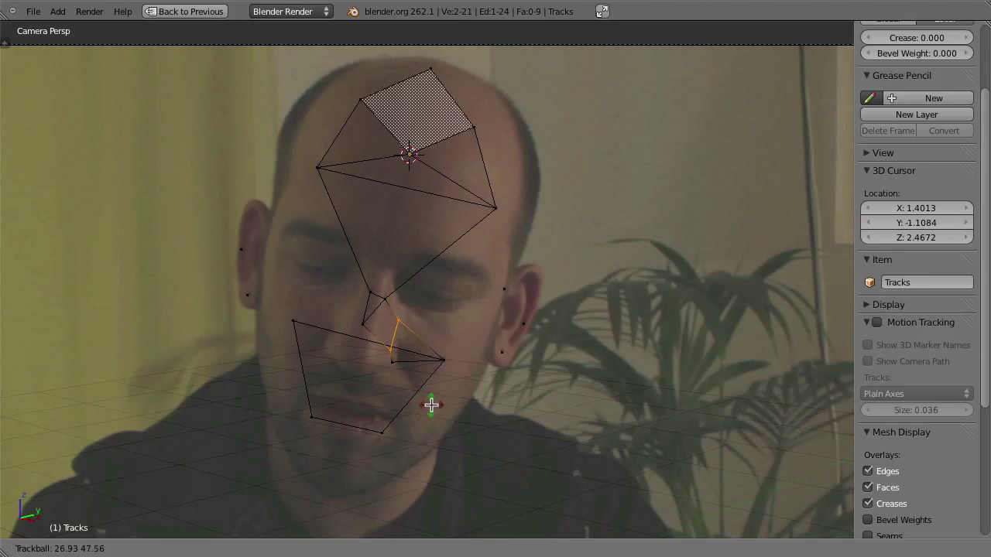
{"action": "left_click", "coordinate": [444, 330]}
{"action": "key", "text": "r"}
{"action": "left_click", "coordinate": [442, 359]}
{"action": "key", "text": "g"}
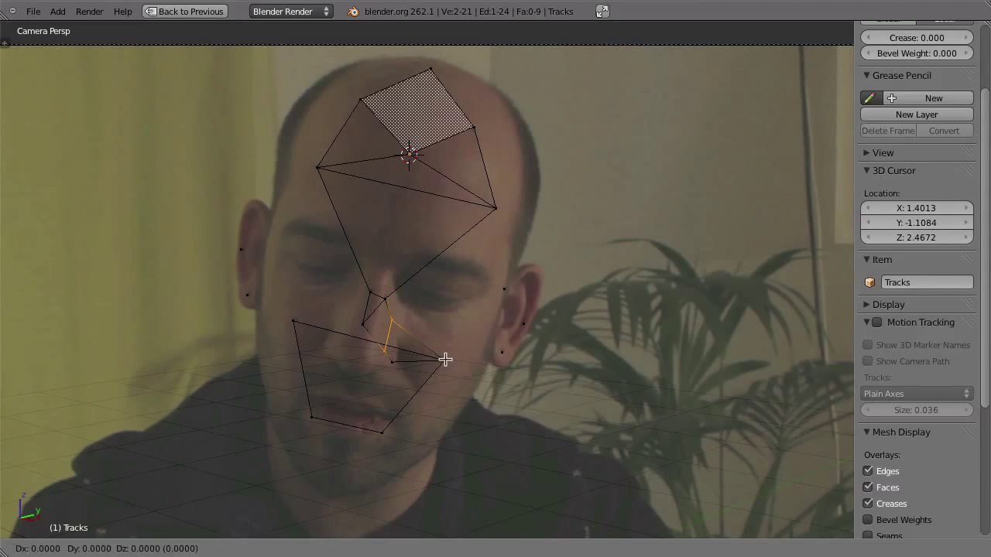
{"action": "left_click", "coordinate": [445, 356]}
Fill a quad between the nose bridge, loop edge, cheek and ear vertices, and play the animation in Object Mode
{"action": "middle_click_drag", "start_coordinate": [445, 356], "coordinate": [504, 181]}
{"action": "key", "text": "KP_0"}
{"action": "right_click", "coordinate": [444, 361], "text": "shift"}
{"action": "right_click", "coordinate": [504, 290], "text": "shift"}
{"action": "key", "text": "f"}
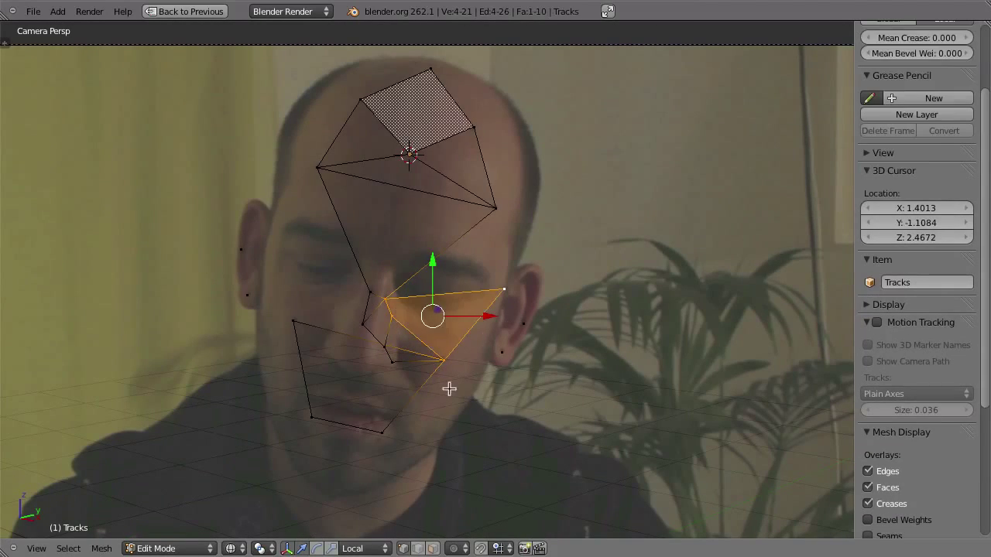
{"action": "key", "text": "Tab"}
{"action": "key", "text": "alt+a"}
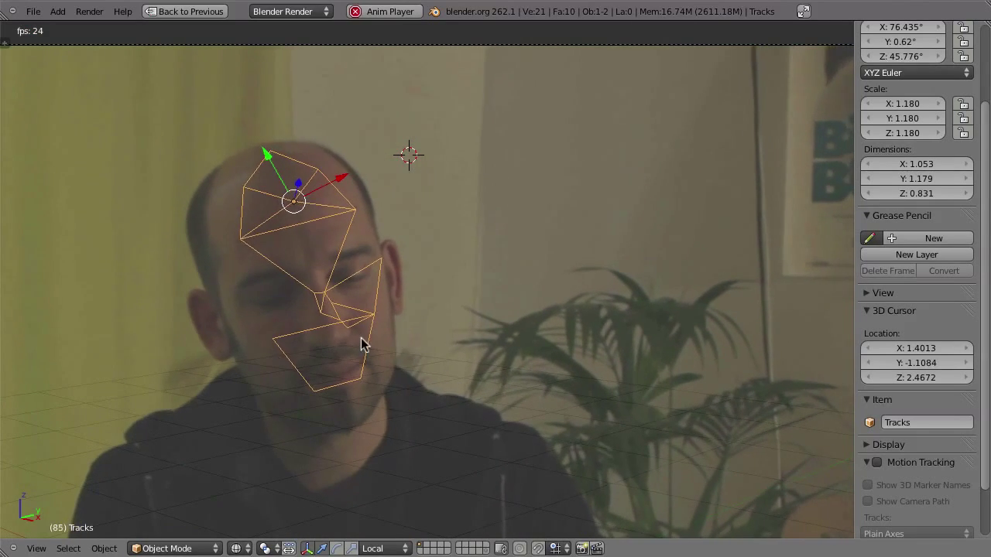
{"action": "key", "text": "Escape"}
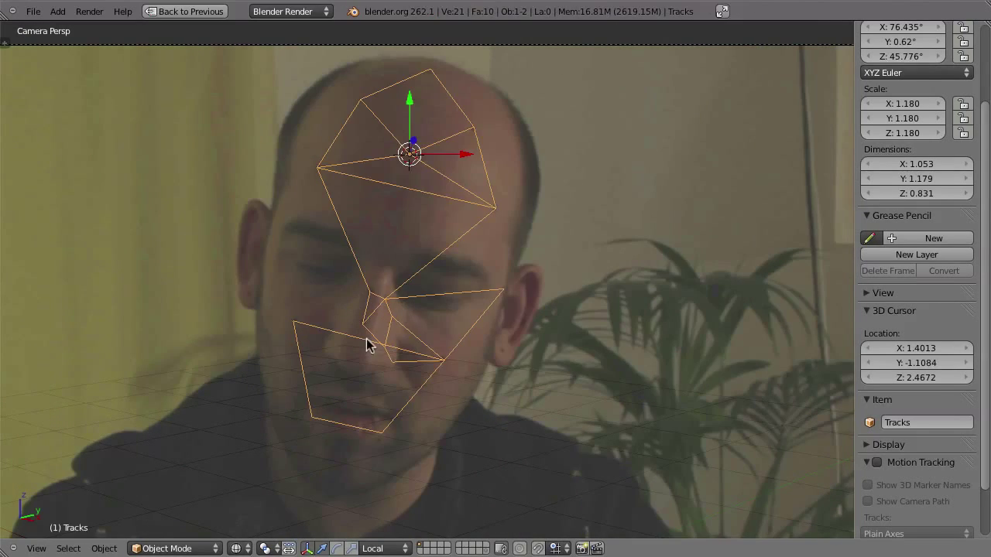
Subdivide the edge between the two outer forehead vertices of the face mesh
{"action": "key", "text": "Tab"}
{"action": "right_click", "coordinate": [321, 169]}
{"action": "right_click", "coordinate": [493, 205], "text": "shift"}
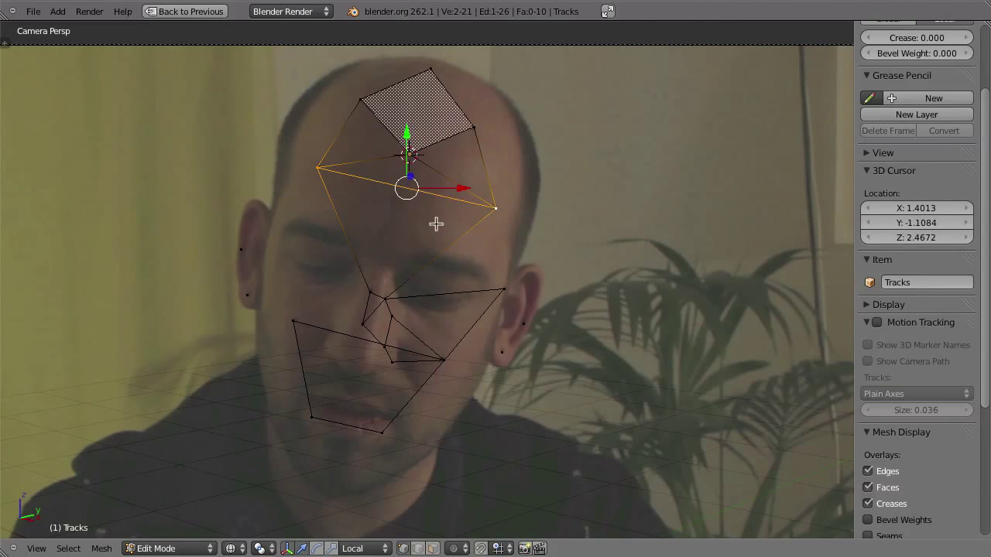
{"action": "key", "text": "Tab"}
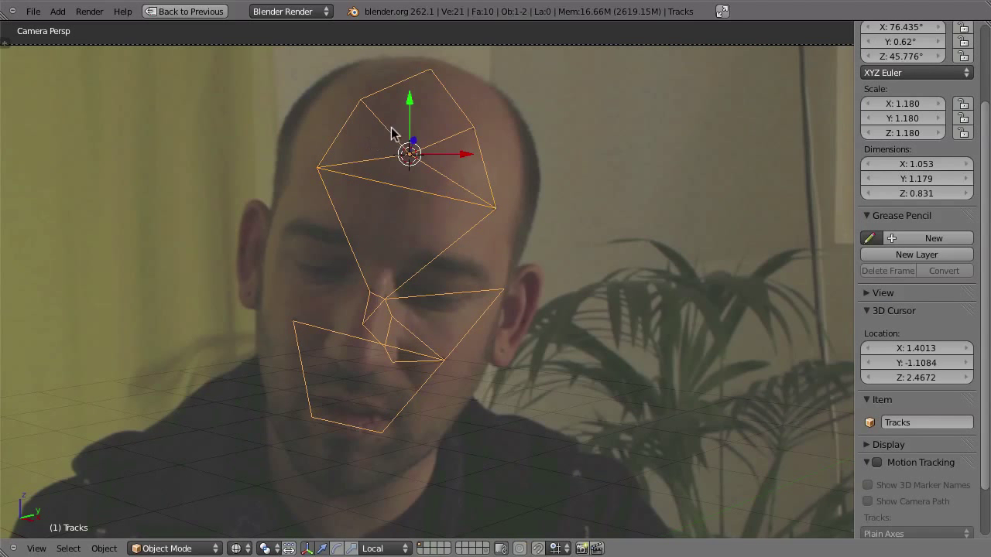
{"action": "key", "text": "Tab"}
{"action": "key", "text": "w"}
{"action": "left_click", "coordinate": [435, 195]}
Connect the new midpoint of the forehead edge to the central forehead vertex with an edge
{"action": "right_click", "coordinate": [405, 188]}
{"action": "middle_click_drag", "start_coordinate": [457, 175], "coordinate": [435, 173]}
{"action": "middle_click_drag", "start_coordinate": [435, 225], "coordinate": [436, 168]}
{"action": "middle_click_drag", "start_coordinate": [489, 195], "coordinate": [451, 208]}
{"action": "scroll", "coordinate": [477, 184], "scroll_direction": "up", "scroll_amount": 4}
{"action": "right_click", "coordinate": [447, 166], "text": "shift"}
{"action": "key", "text": "f"}
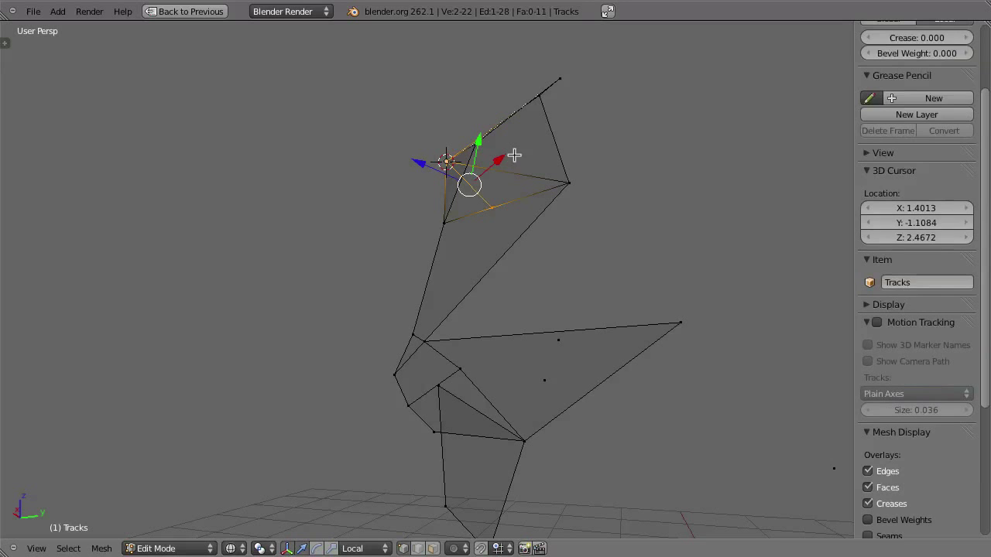
Fill a face between the forehead edge's midpoint and the two nose bridge vertices
{"action": "right_click", "coordinate": [488, 205]}
{"action": "right_click", "coordinate": [413, 329], "text": "shift"}
{"action": "right_click", "coordinate": [424, 344], "text": "shift"}
{"action": "key", "text": "f"}
Move the forehead midpoint vertex down toward the brow to fit the head in camera view
{"action": "middle_click_drag", "start_coordinate": [519, 205], "coordinate": [526, 261]}
{"action": "right_click", "coordinate": [493, 206]}
{"action": "middle_click_drag", "start_coordinate": [493, 206], "coordinate": [450, 105]}
{"action": "key", "text": "KP_0"}
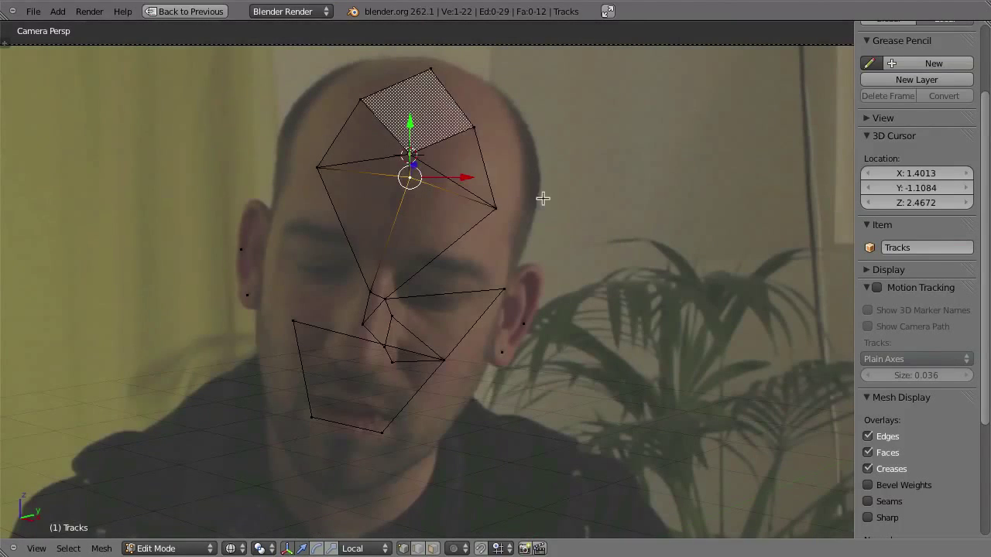
{"action": "key", "text": "a"}
{"action": "right_click", "coordinate": [435, 232]}
{"action": "key", "text": "g"}
{"action": "left_click", "coordinate": [432, 238]}
Play the animation in Edit Mode and in Object Mode to check how the forehead mesh follows the head
{"action": "key", "text": "alt+a"}
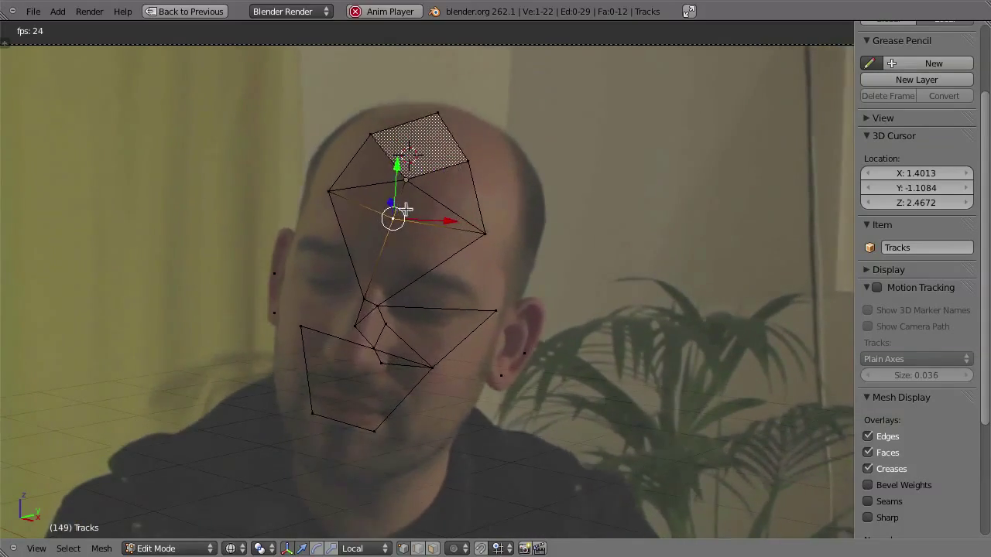
{"action": "key", "text": "Escape"}
{"action": "key", "text": "Tab"}
{"action": "key", "text": "alt+a"}
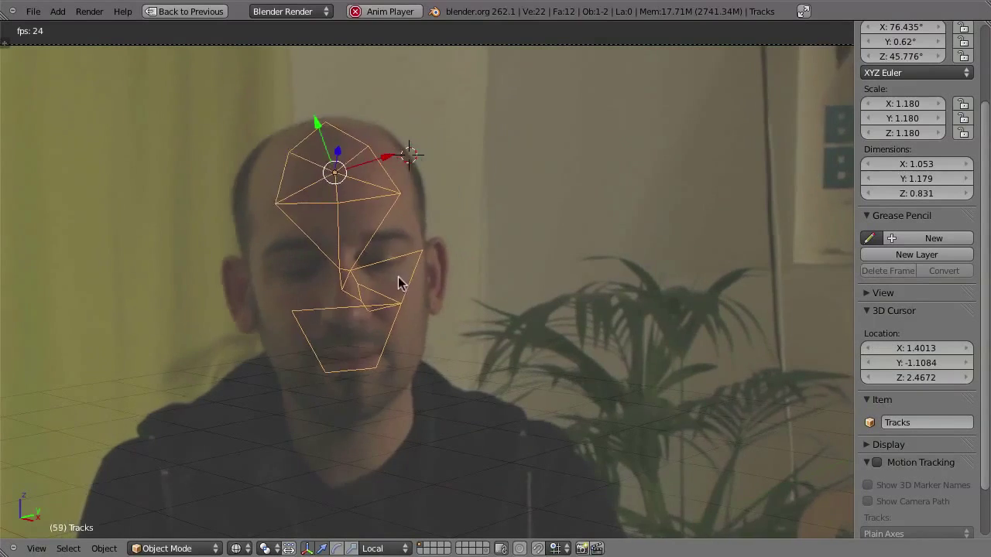
{"action": "key", "text": "Escape"}
{"action": "middle_click_drag", "start_coordinate": [406, 290], "coordinate": [432, 308], "text": "shift"}
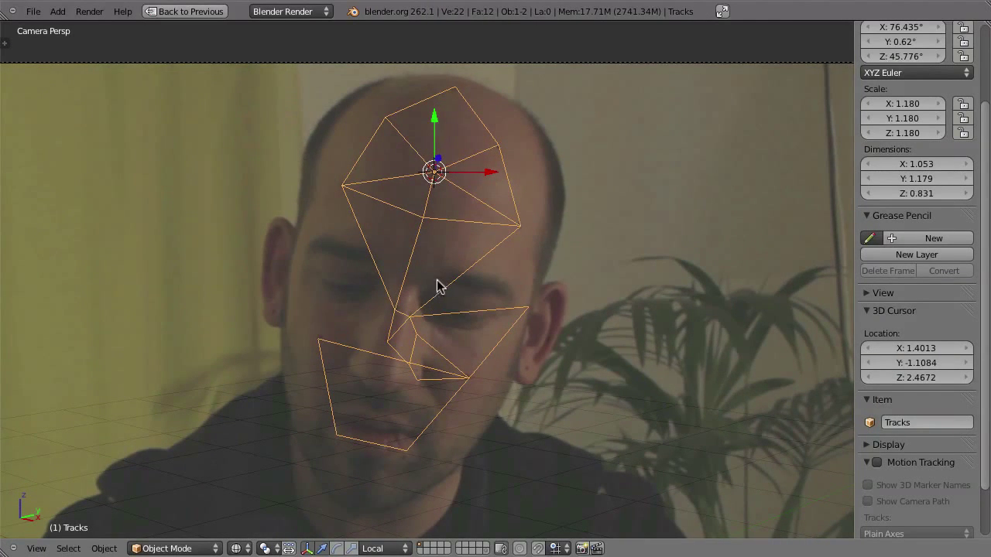